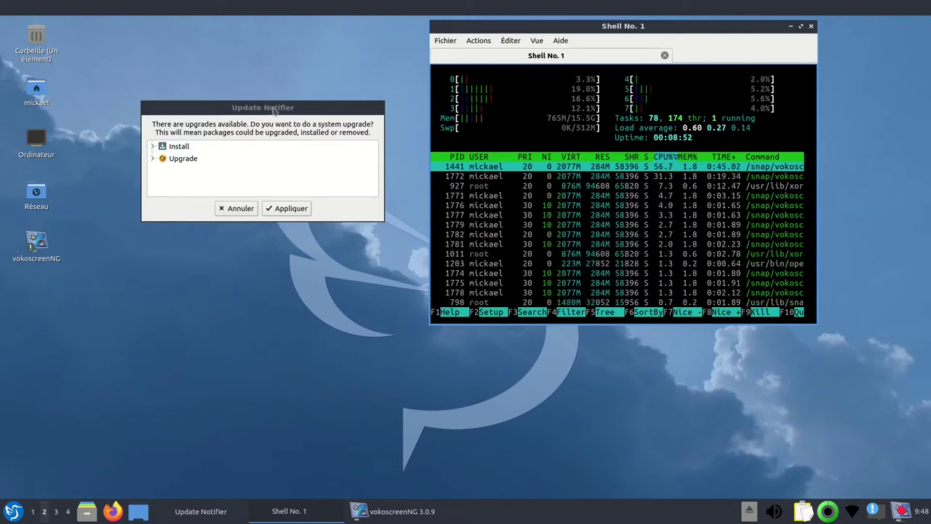
Step: Expand the Install and Upgrade package lists in Update Notifier, including the distro-info 1.0 entry, to review the pending packages
click(152, 146)
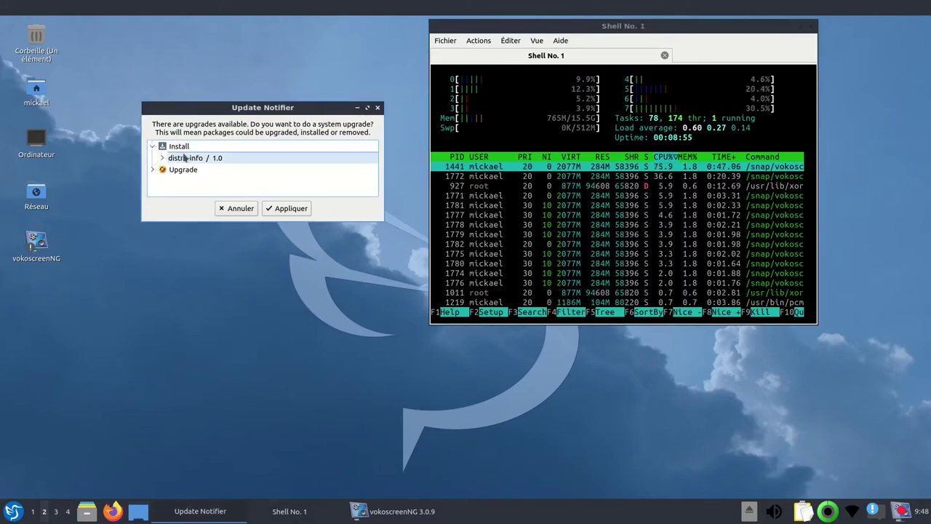
click(161, 157)
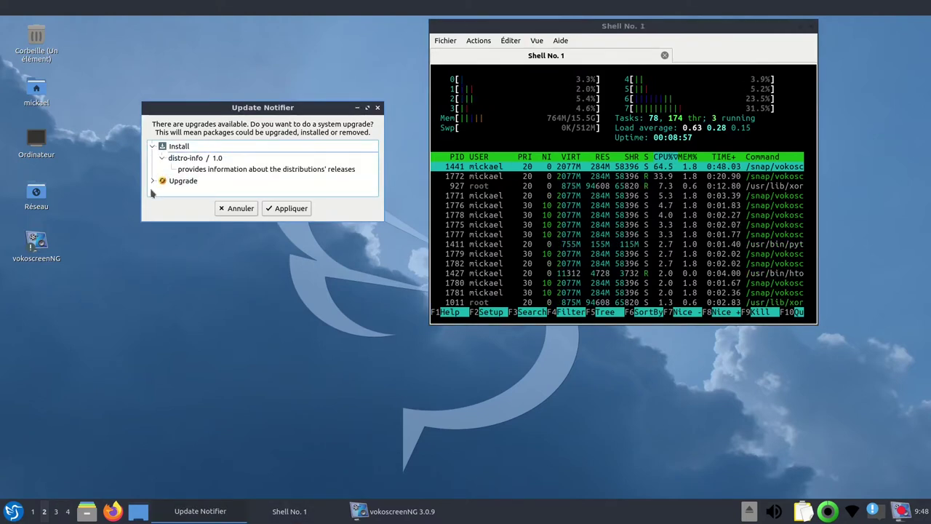
click(153, 182)
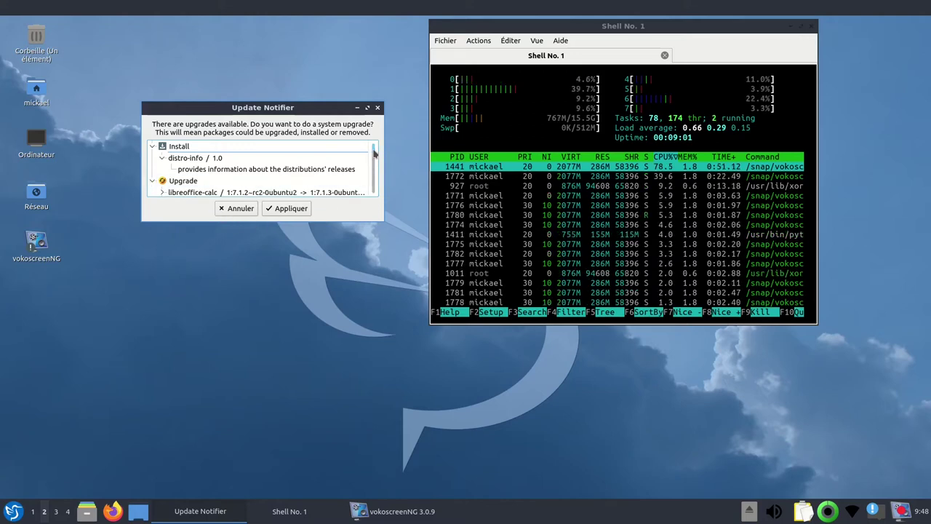
mouse_move(374, 152)
mouse_down()
mouse_move(374, 180)
mouse_move(375, 145)
mouse_up()
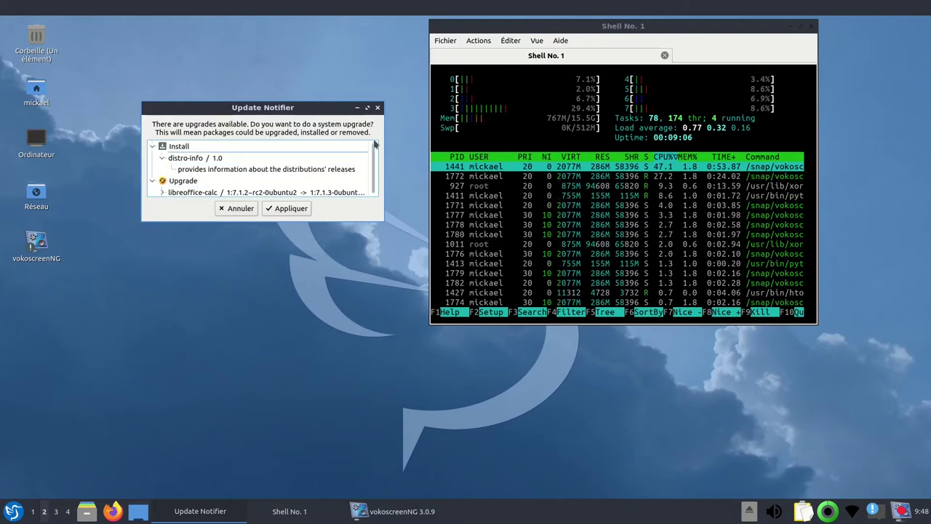
Step: Apply the full system upgrade, authorising it with the administrator password
click(291, 209)
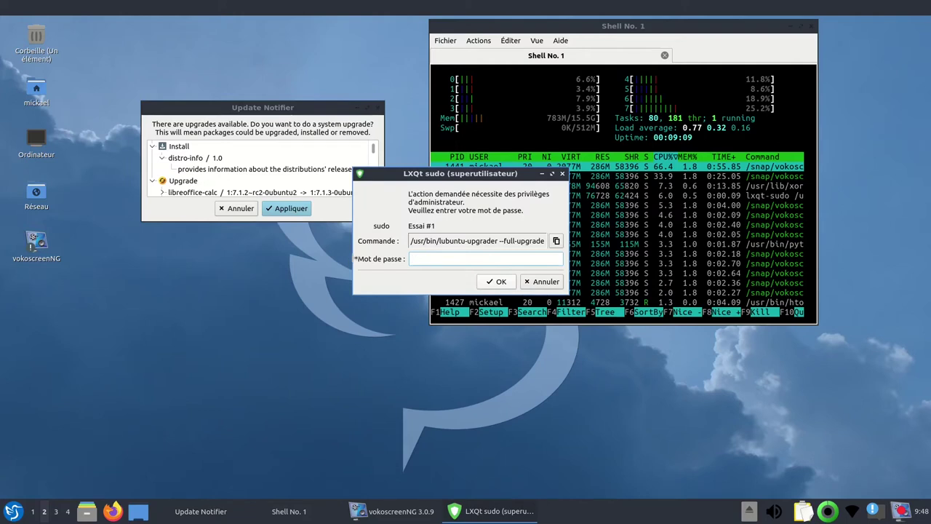
text(*)
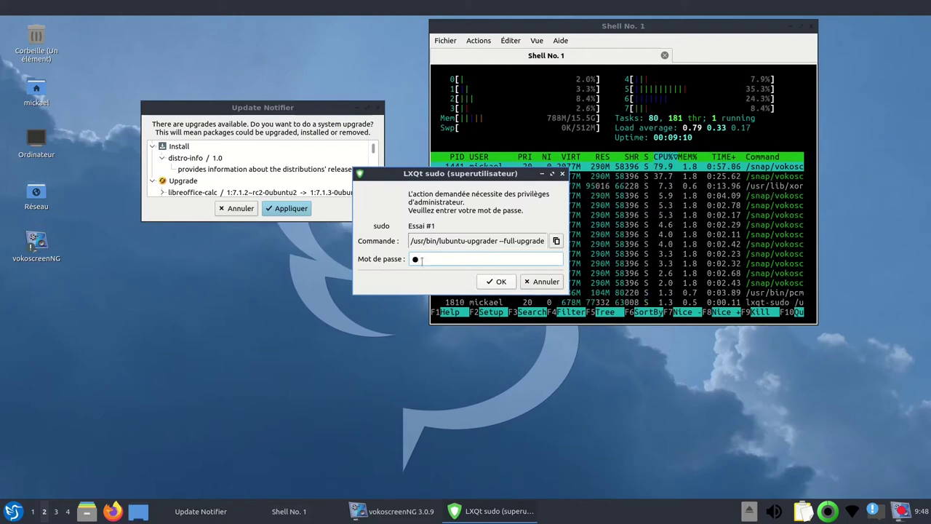
click(497, 282)
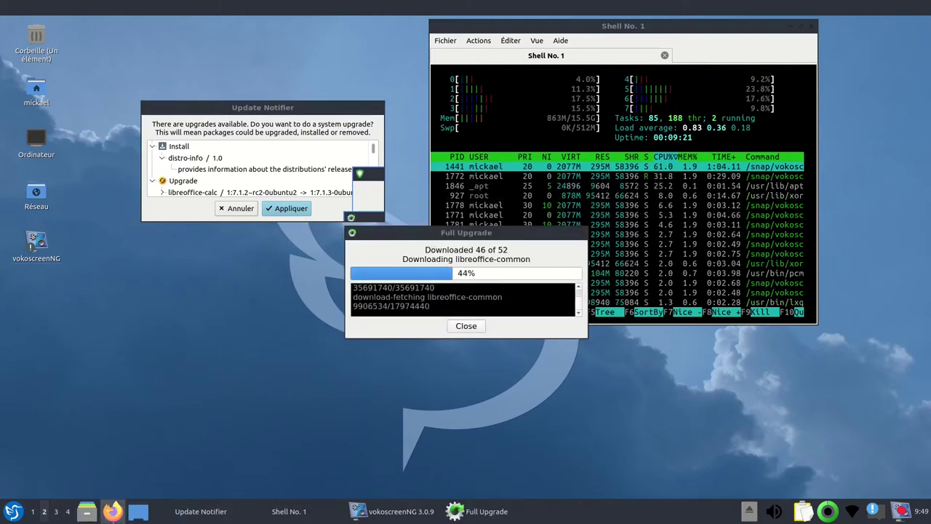
Step: Switch to desktop 1 and launch the KDE partition manager, authenticating with the administrator password
click(33, 512)
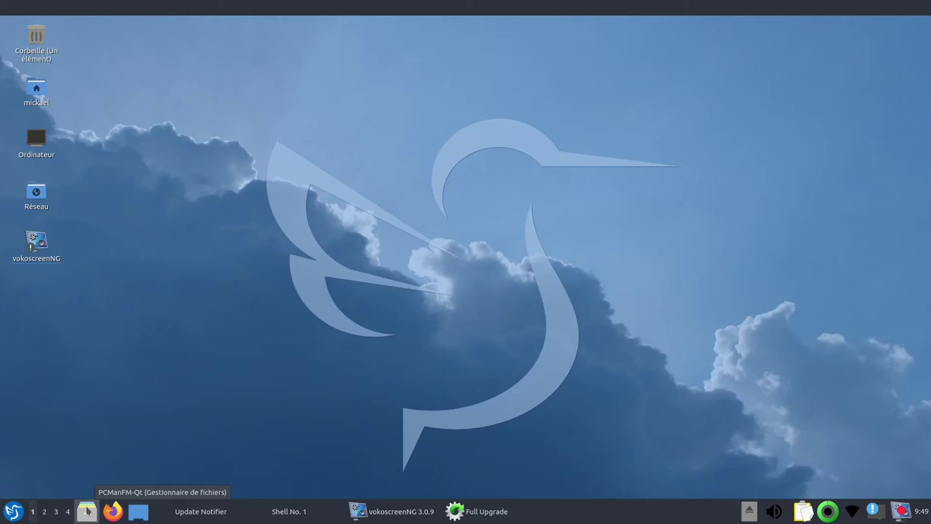
click(12, 511)
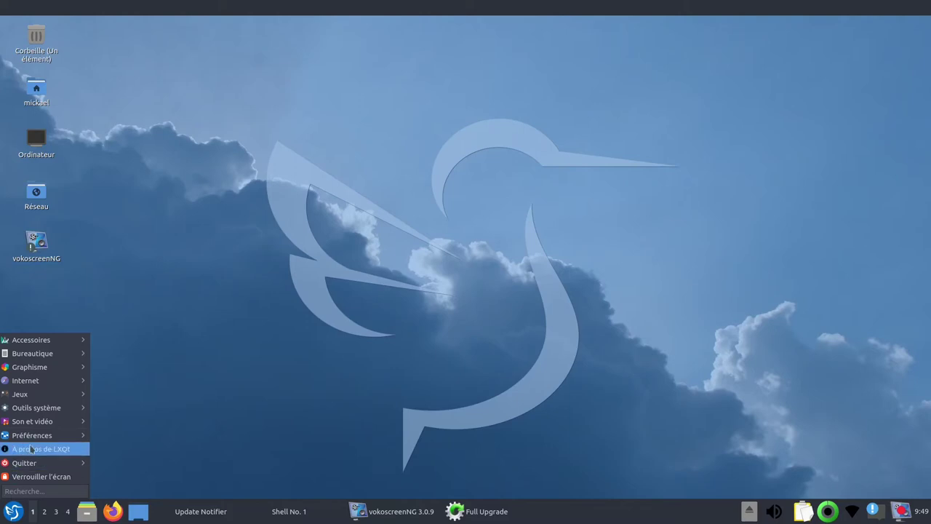
mouse_move(50, 414)
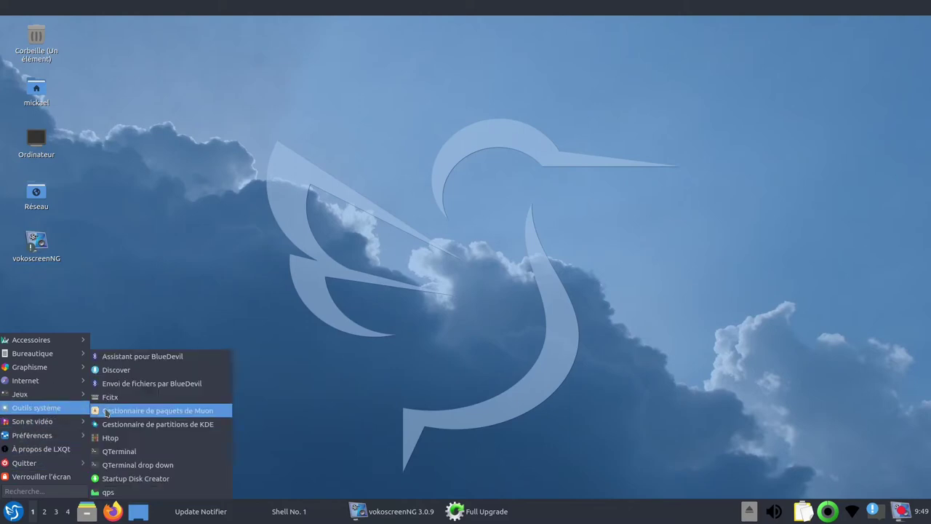
click(163, 425)
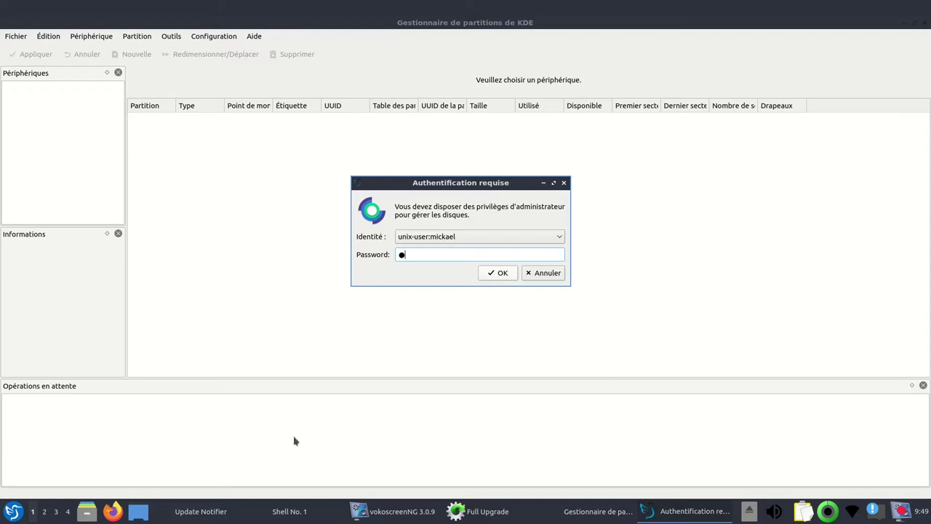
click(498, 276)
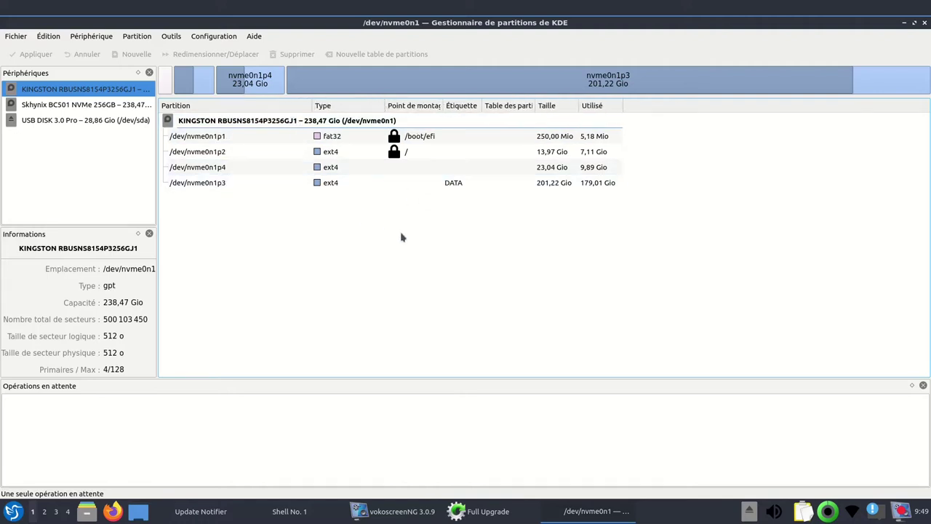
Step: Inspect the /dev/nvme0n1p2 partition and the USB DISK 3.0 Pro device, and close the partition manager
click(223, 155)
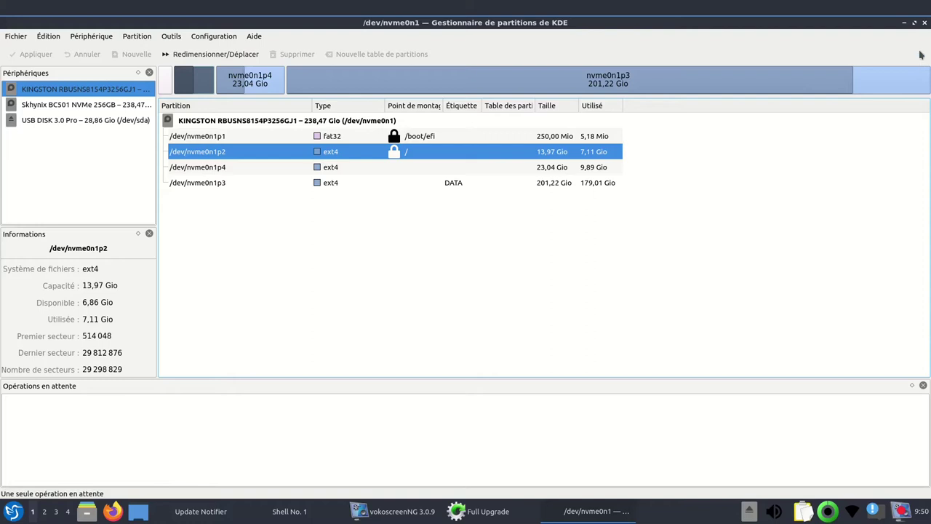
click(73, 122)
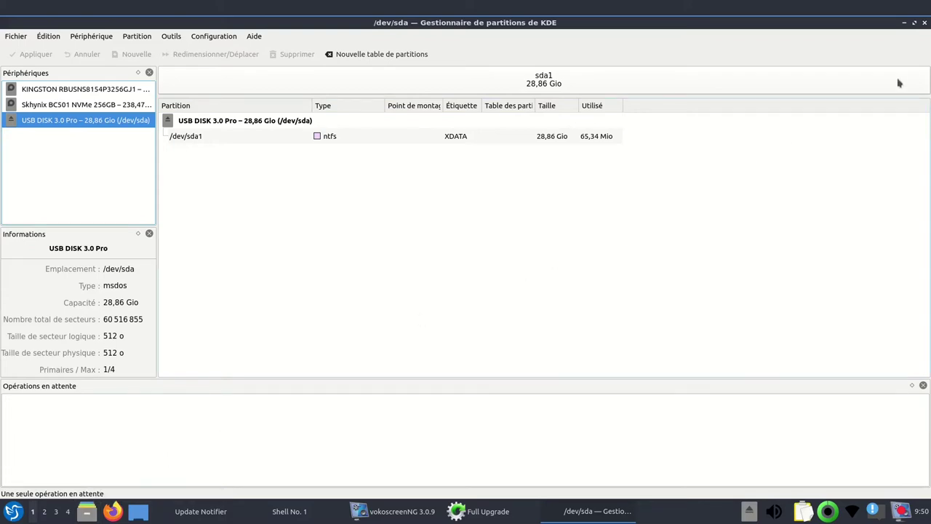
click(924, 24)
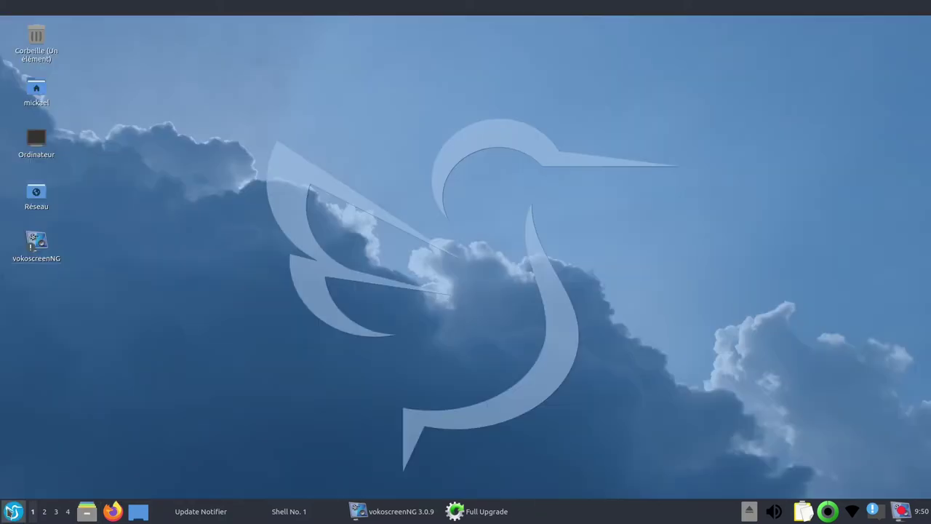
Step: Launch the KCalc calculator and send its window to desktop 2 (bureau 2)
click(9, 512)
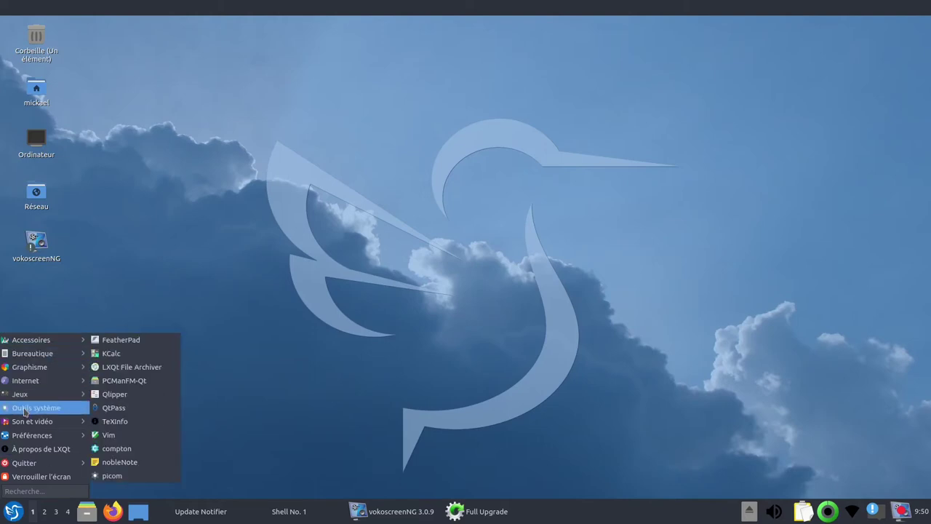
mouse_move(83, 348)
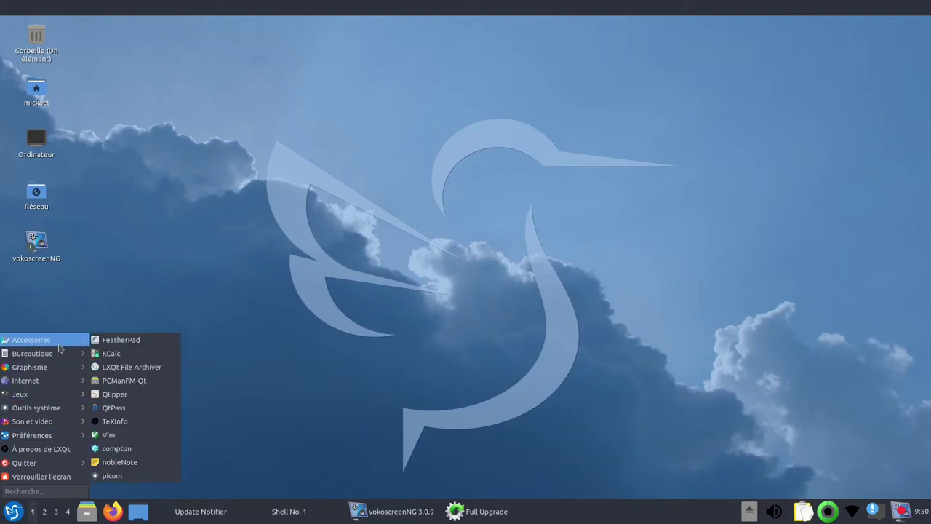
click(140, 357)
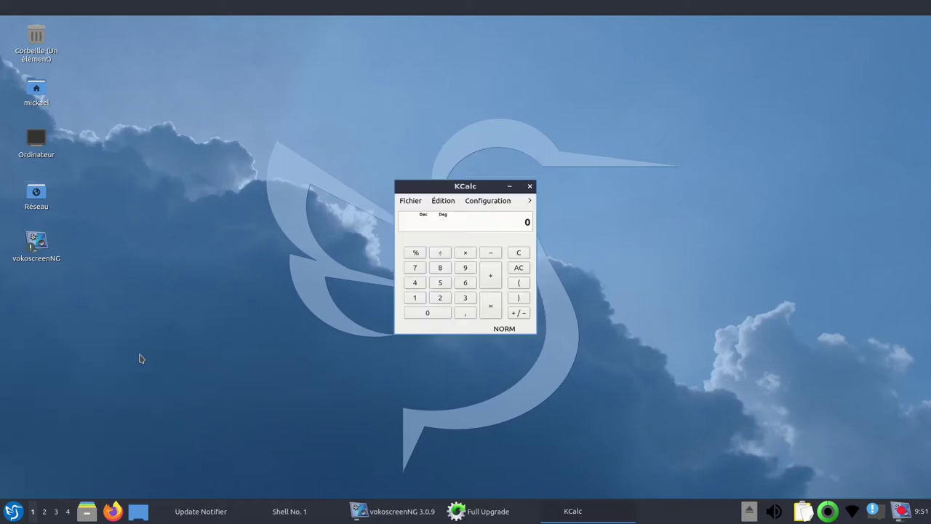
right_click(449, 188)
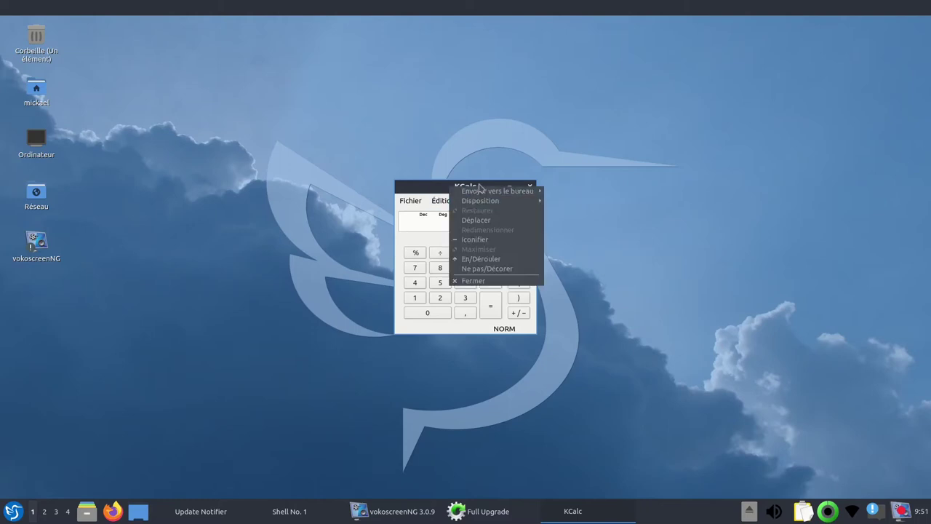
mouse_move(483, 193)
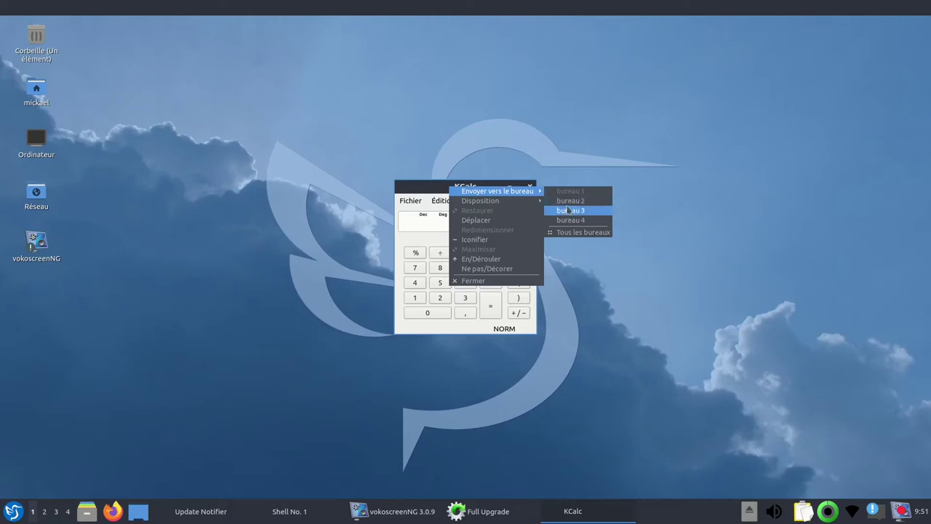
click(568, 201)
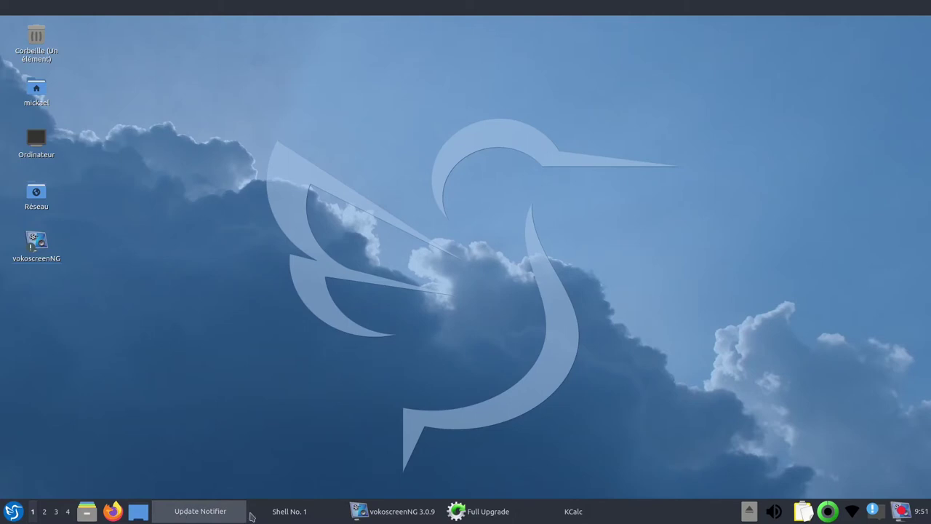
Step: On desktop 2, move the KCalc window clear of the Full Upgrade window and dismiss the finished upgrade
click(44, 511)
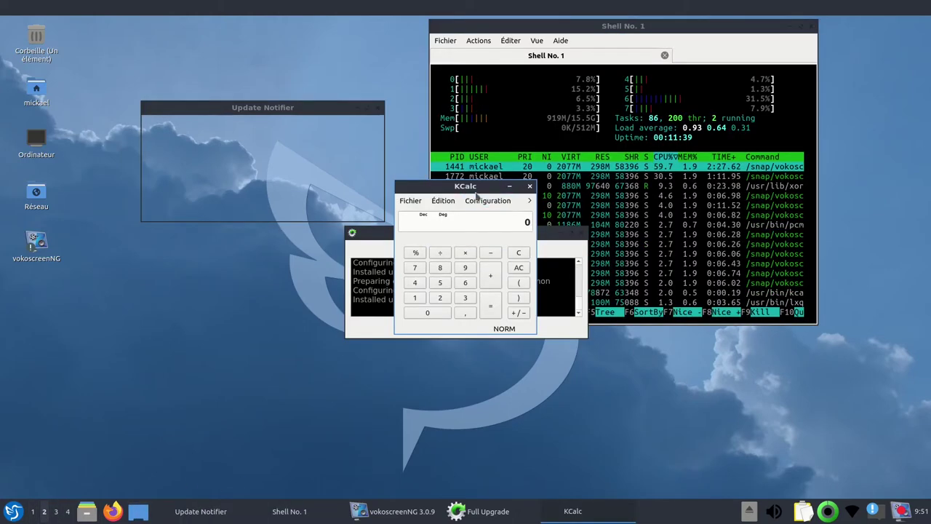
drag(475, 186, 226, 268)
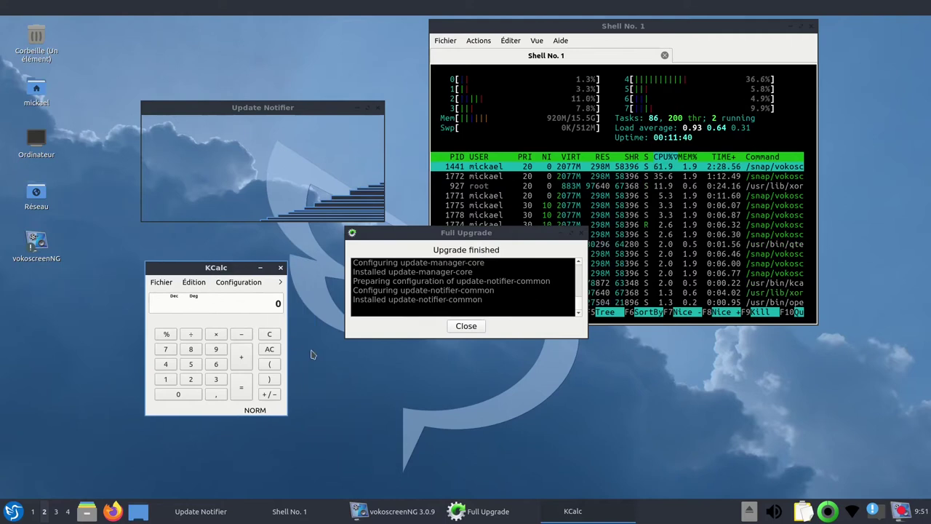
click(467, 326)
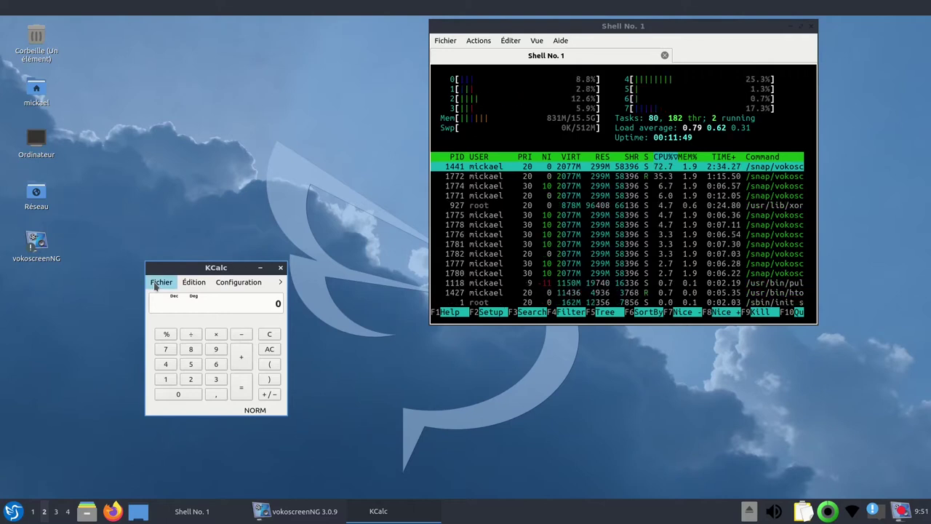
Step: Look over the KCalc window's management options and close the calculator with Fermer
right_click(208, 268)
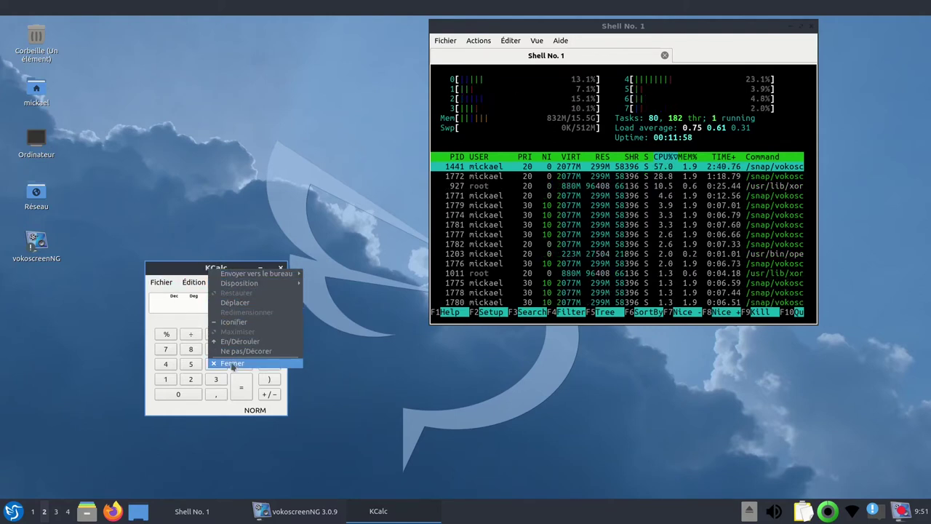
mouse_move(242, 282)
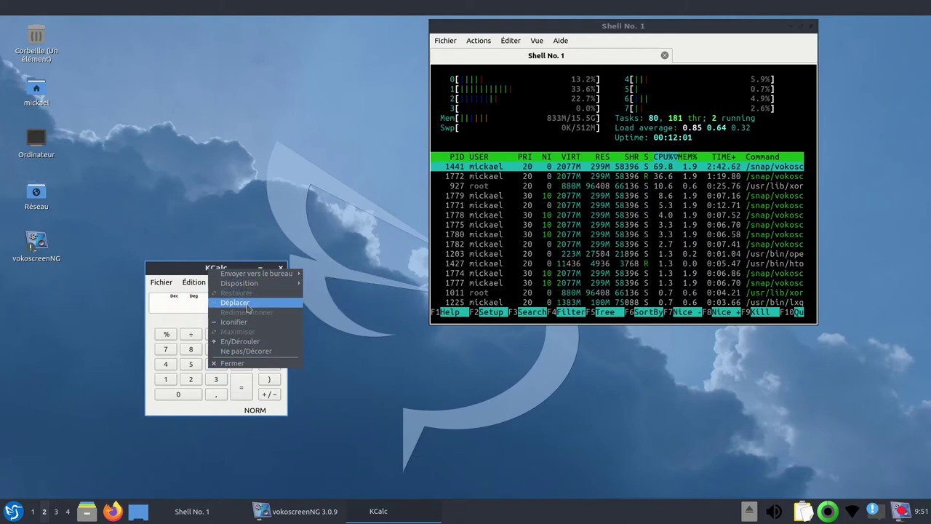
click(247, 370)
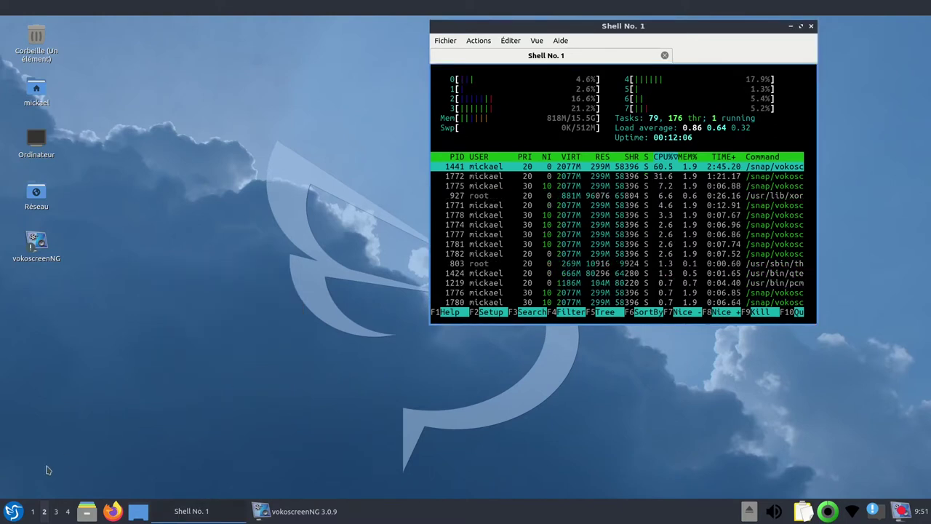
Step: Launch LXQt File Archiver from the accessories to view its empty window, and close it
click(13, 511)
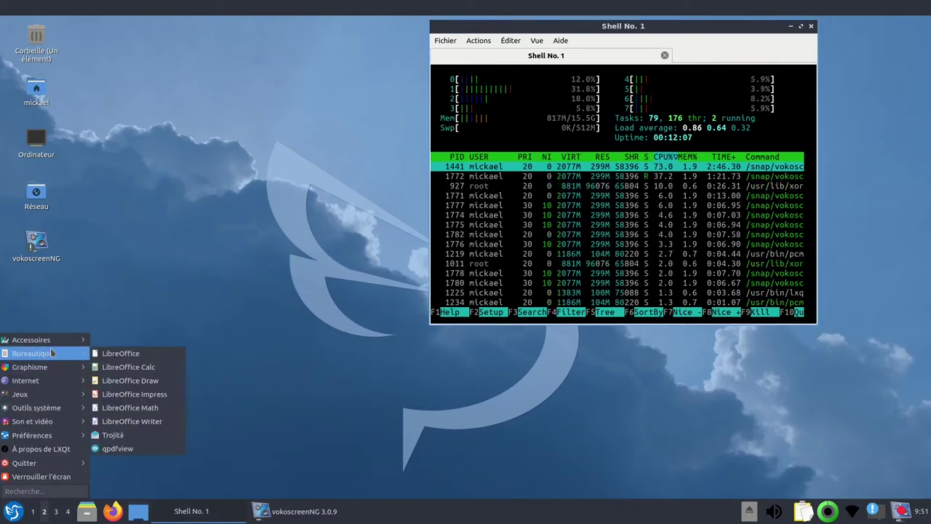
mouse_move(51, 345)
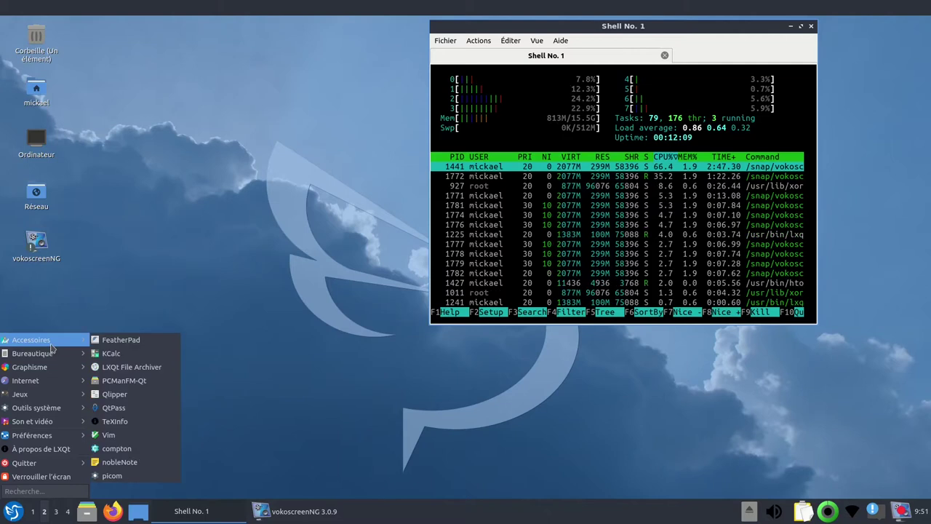
click(137, 368)
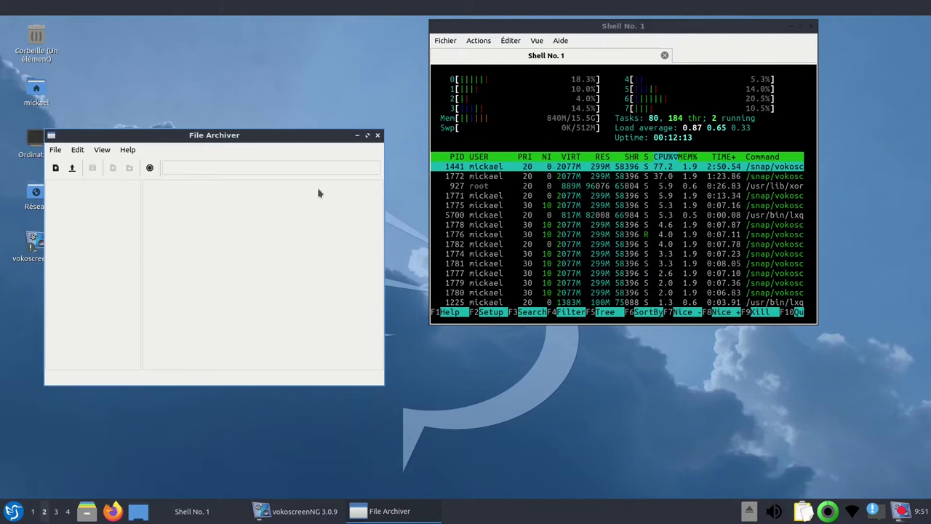
click(379, 136)
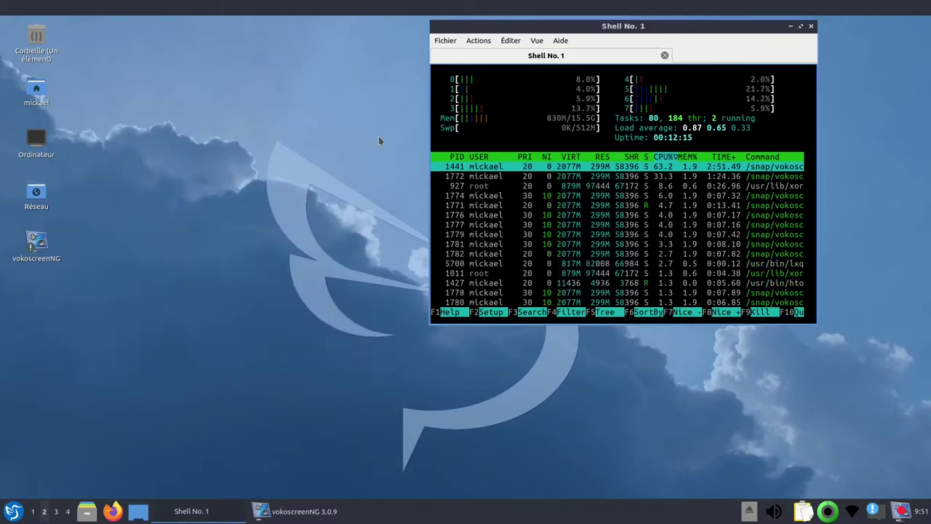
Step: Launch the PCManFM-Qt file manager and display its version information
click(13, 511)
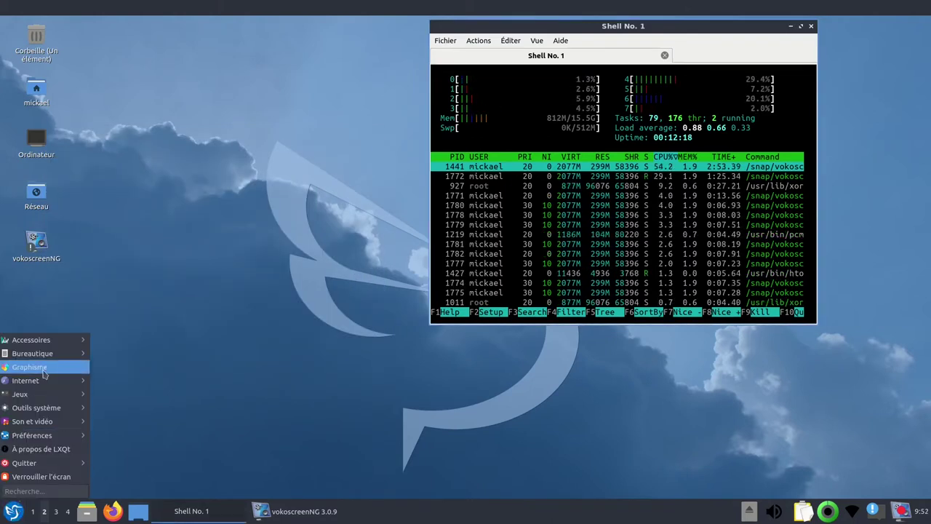
mouse_move(50, 340)
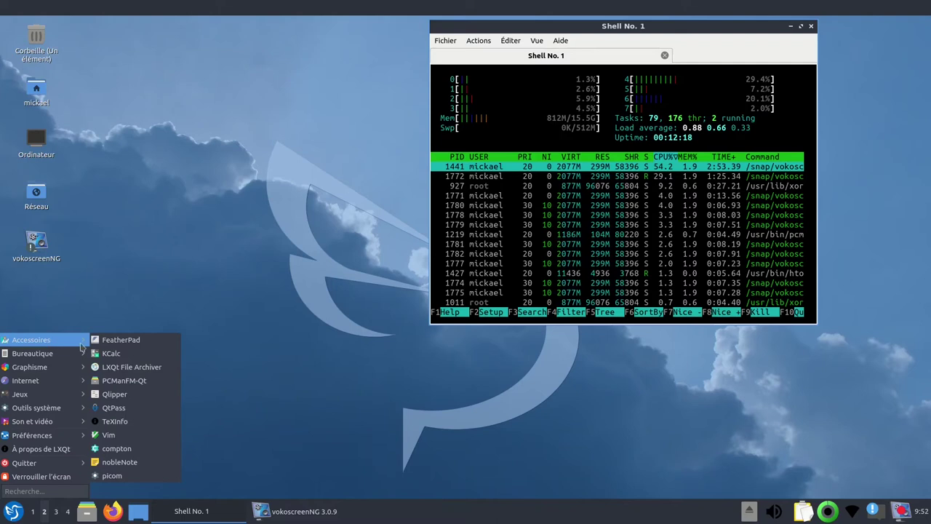
click(135, 386)
click(205, 35)
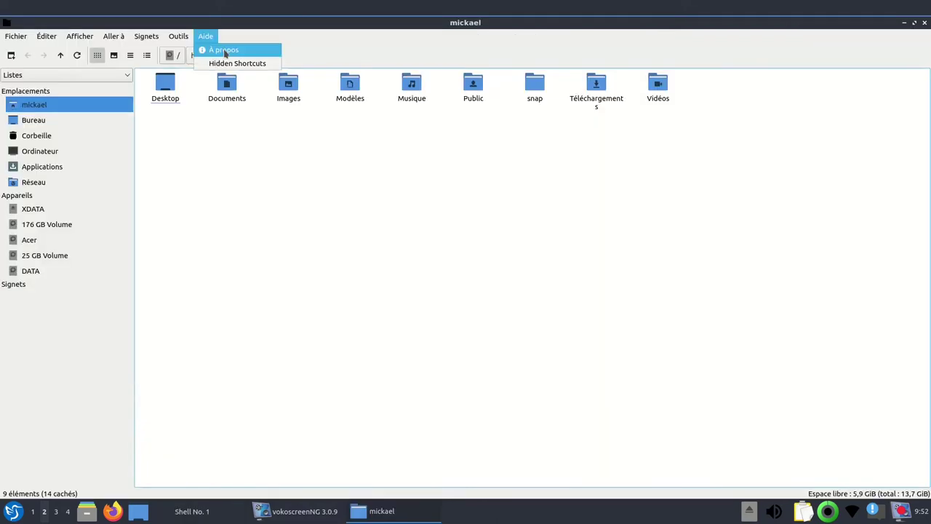
click(225, 51)
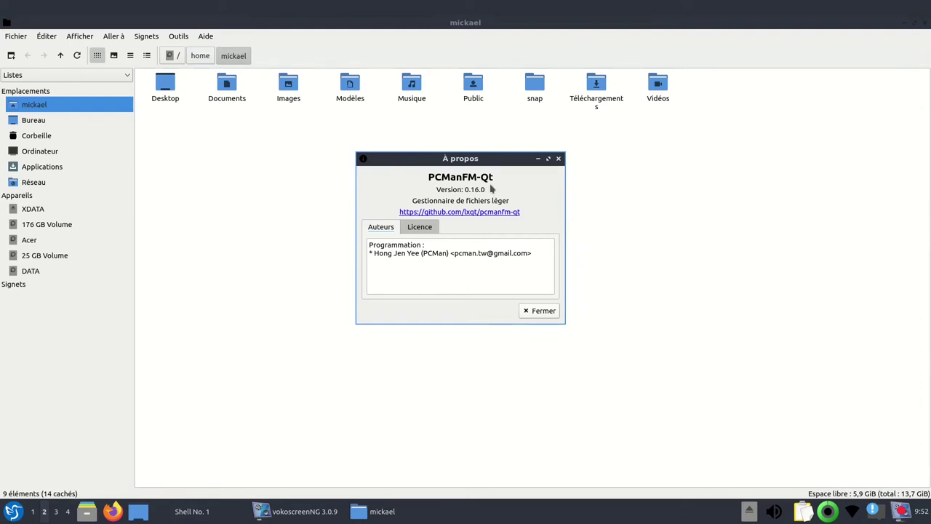
Step: Dismiss the version information and show the home folder in thumbnail, compact and detailed list views
key(Escape)
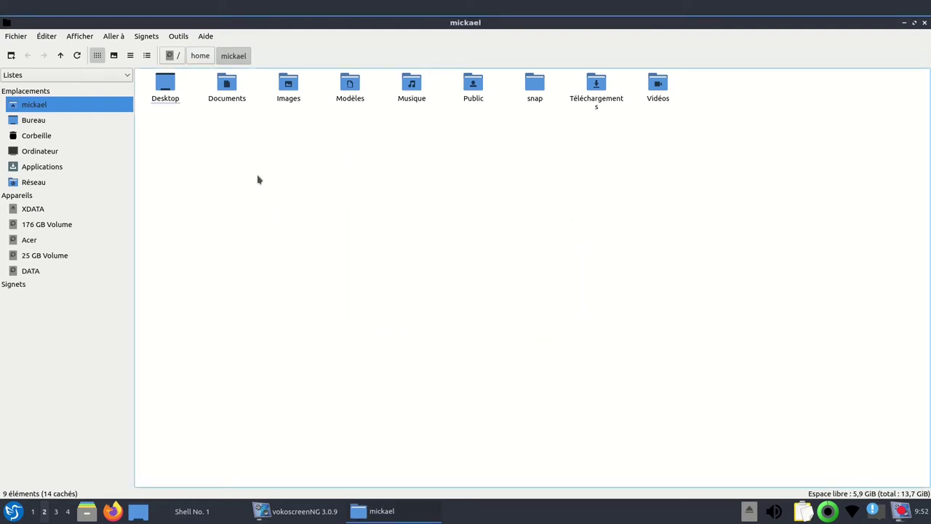
click(114, 56)
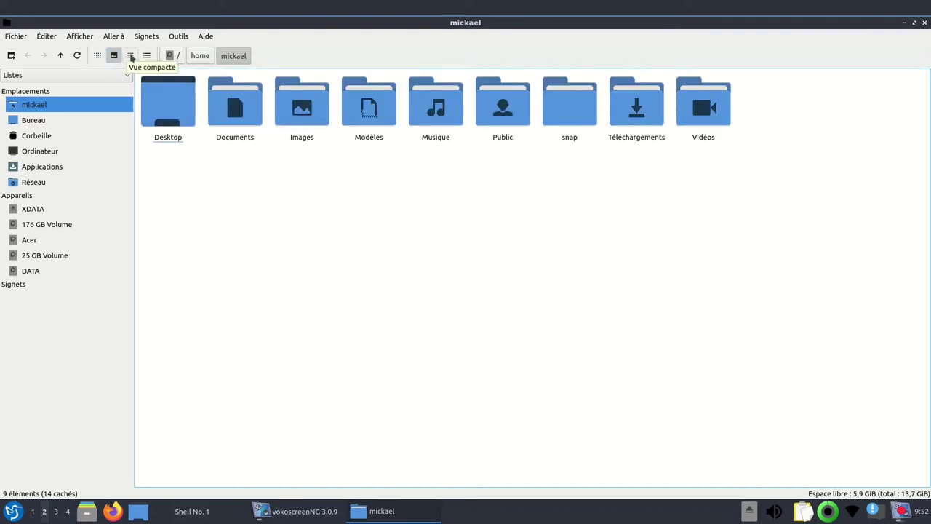
click(131, 56)
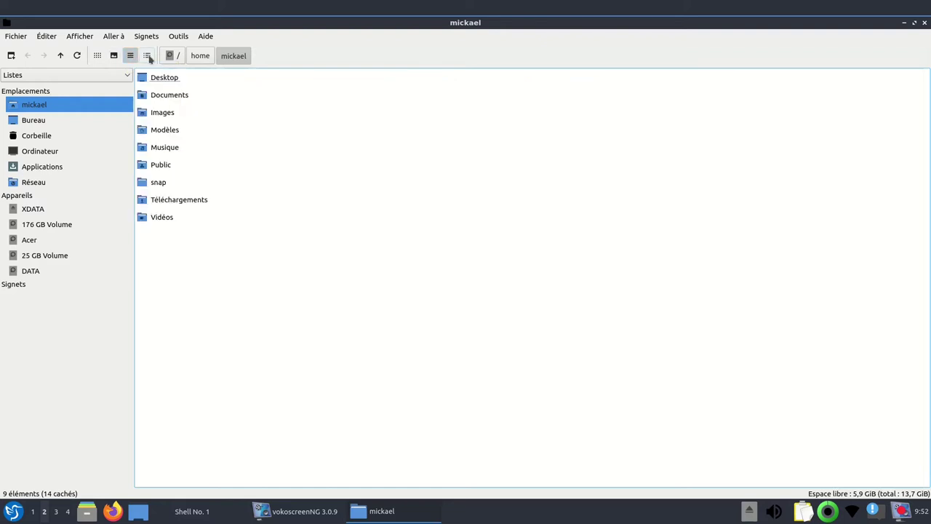
click(148, 57)
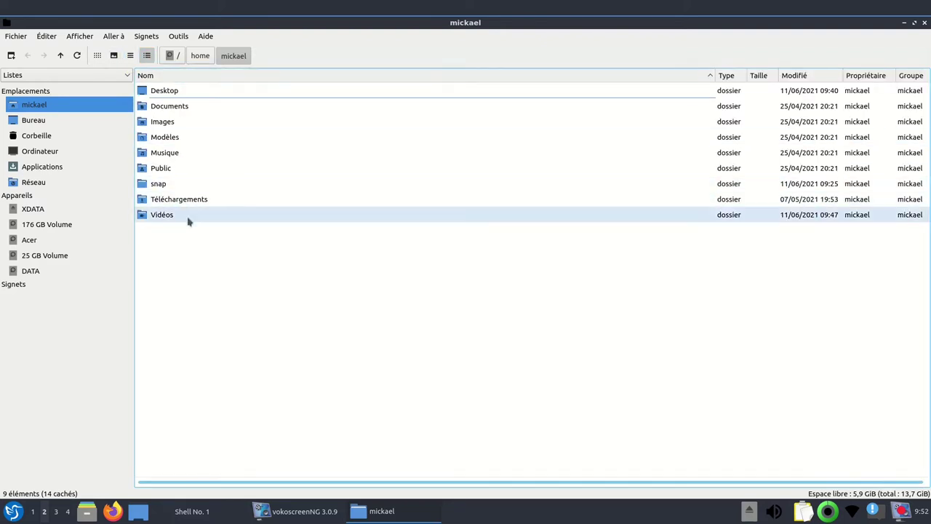
Step: In the file manager preferences, look at the bookmark-opening options and set the large icon size to 96 x 96
click(46, 35)
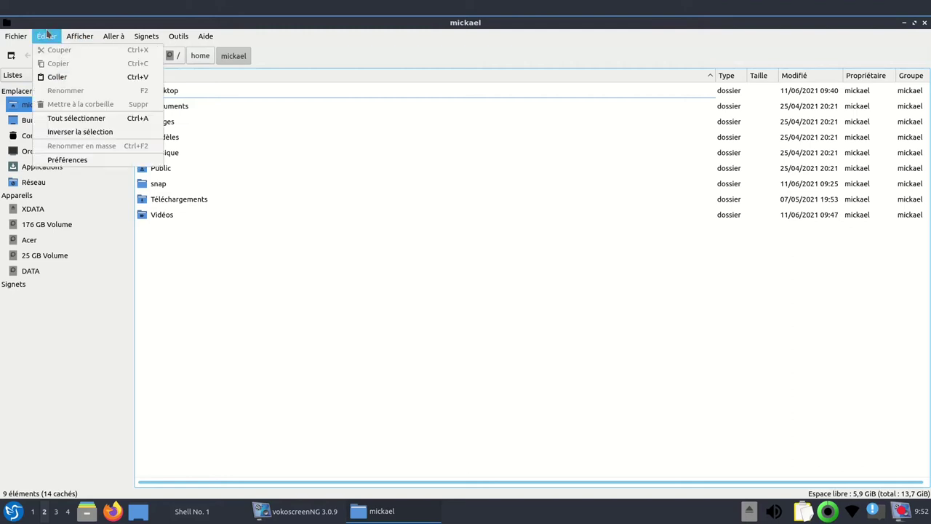
click(67, 160)
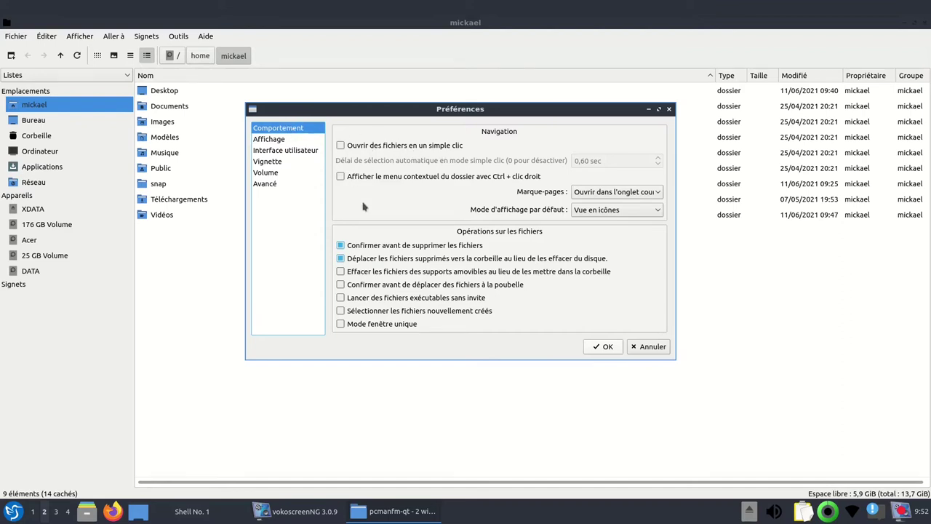
click(645, 194)
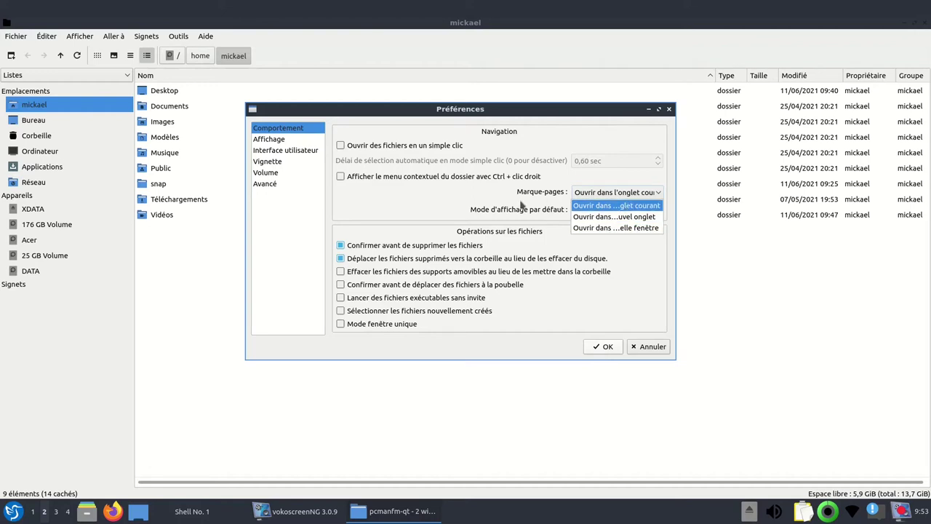
click(264, 140)
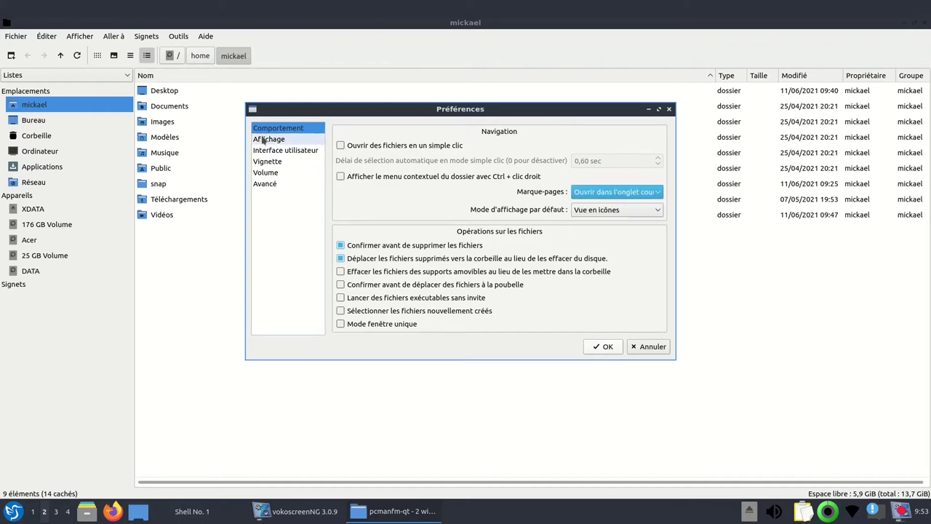
click(264, 139)
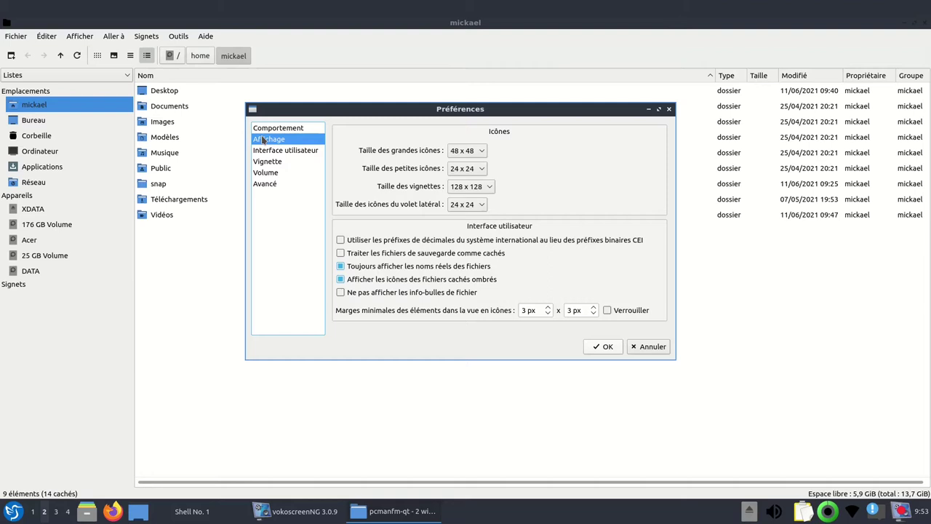
click(481, 152)
click(474, 165)
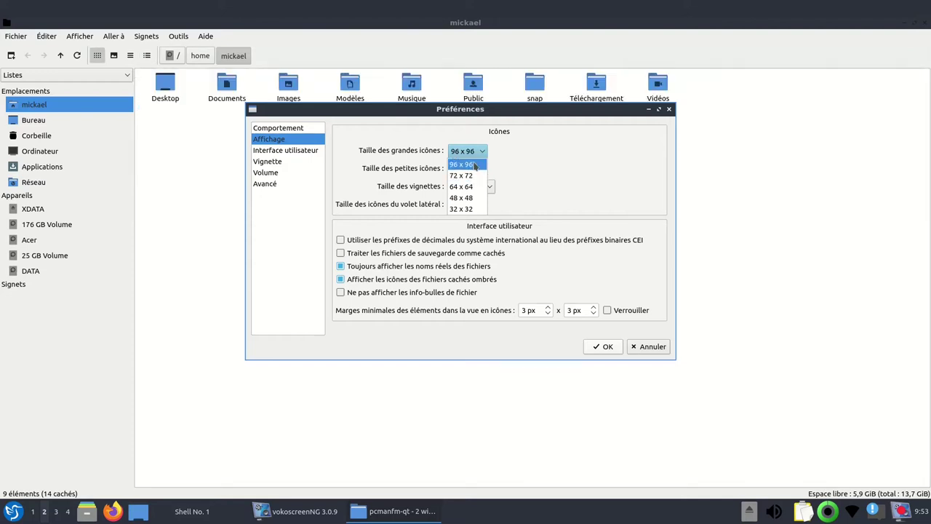
click(602, 347)
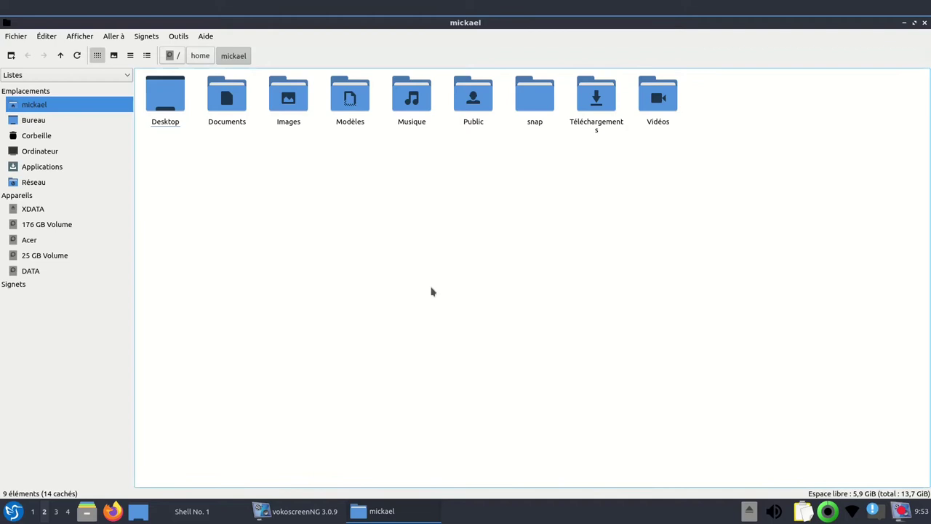
Step: Review the Affichage, Interface utilisateur, Vignette, Volume and Avancé pages of the file manager preferences, and accept them as they are
click(46, 37)
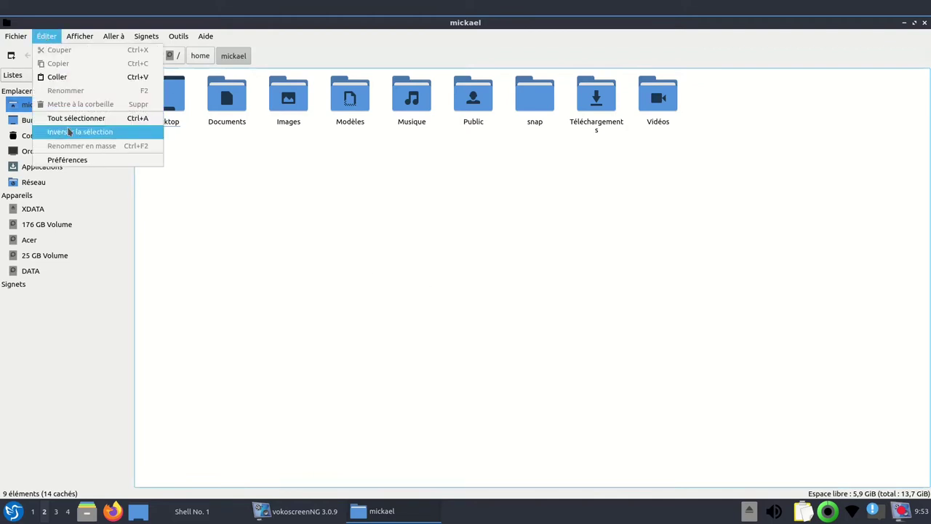
click(80, 160)
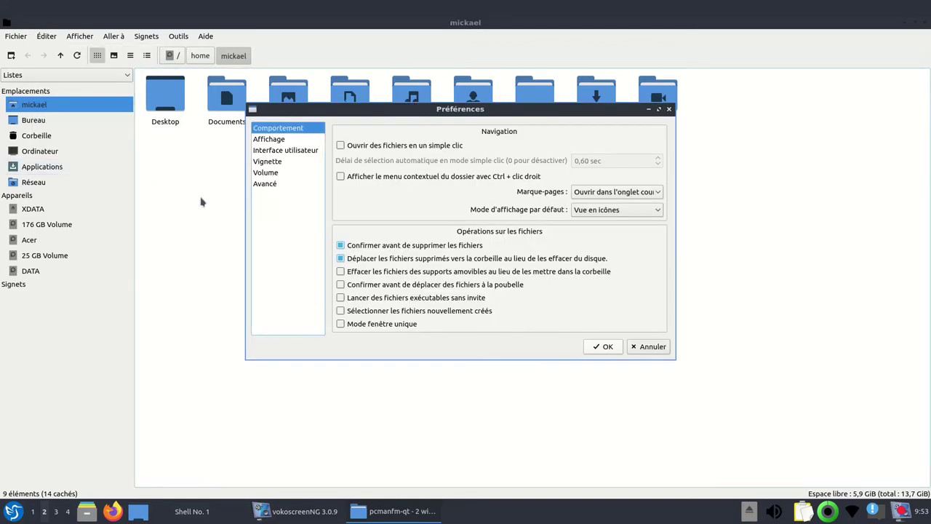
click(284, 140)
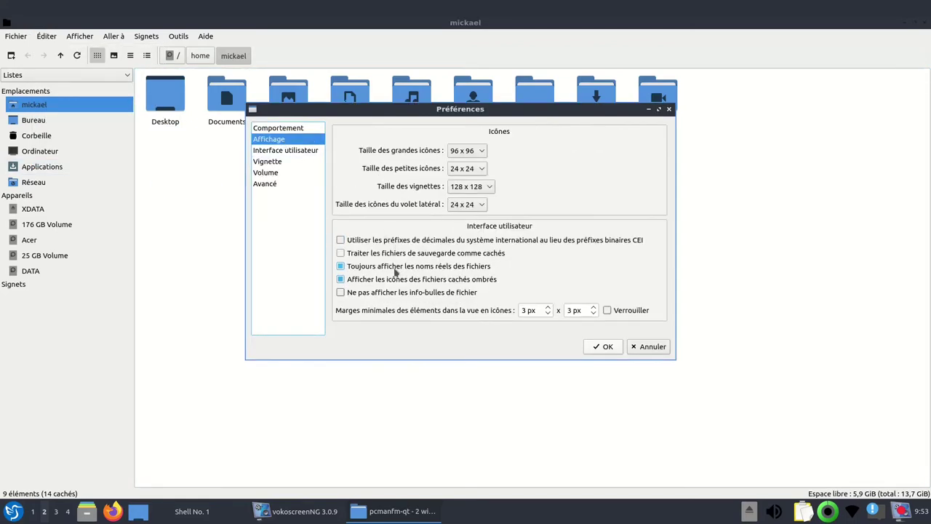
click(284, 153)
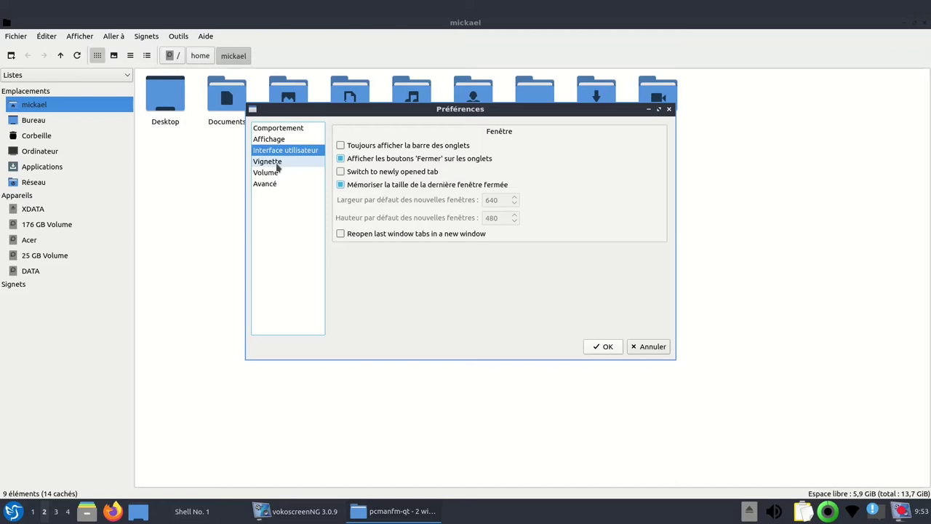
click(277, 168)
click(278, 174)
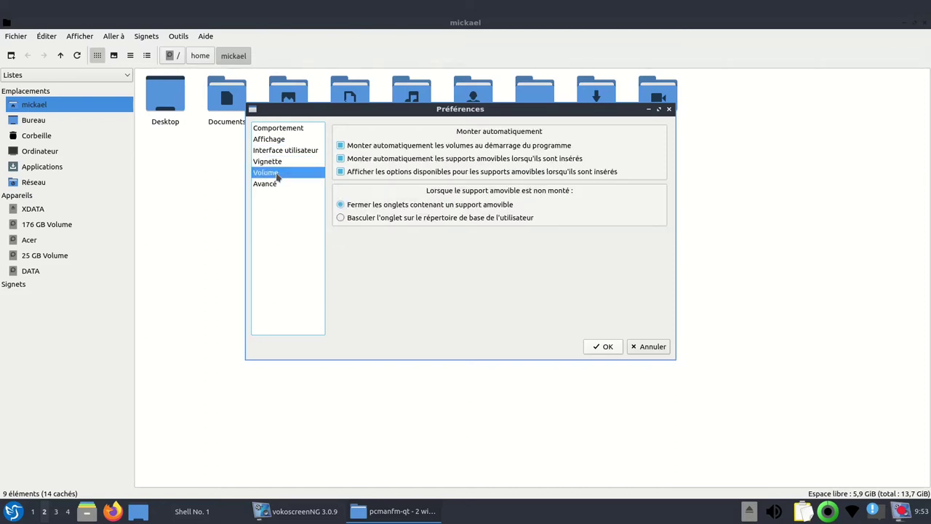
click(396, 147)
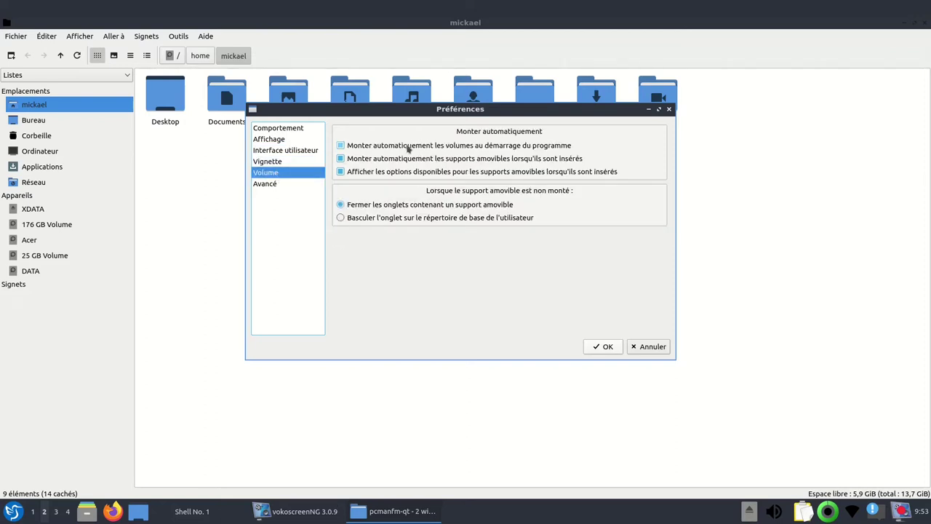
click(398, 149)
click(276, 186)
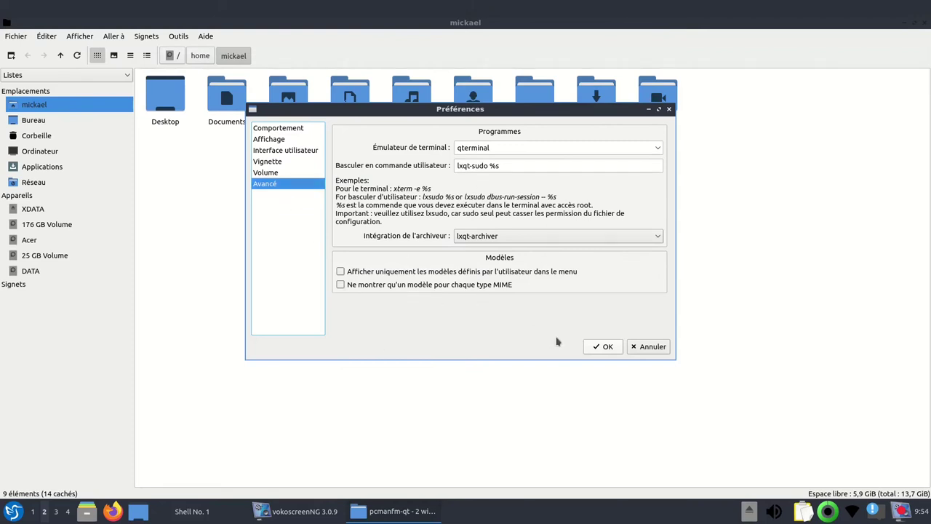
click(609, 347)
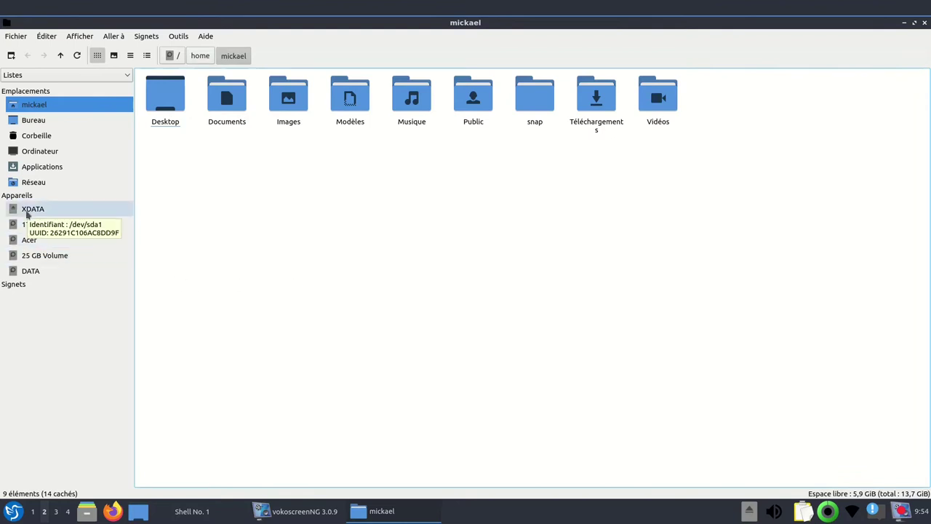
Step: Mount the XDATA volume and open it
right_click(27, 212)
click(52, 216)
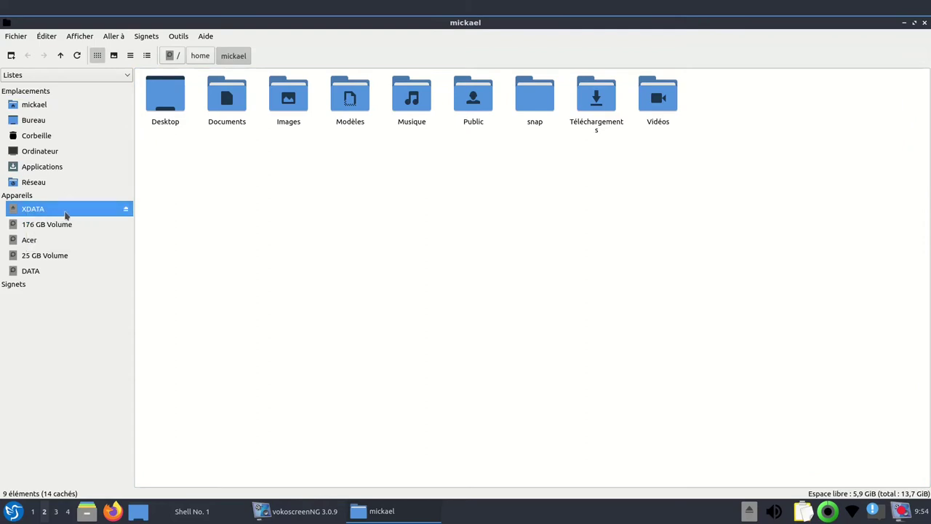
click(66, 213)
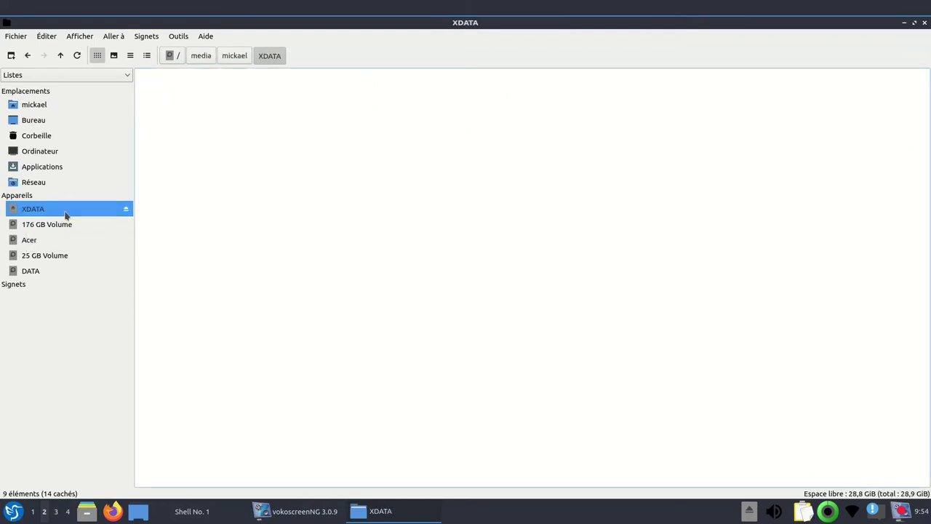
Step: Create a folder on the XDATA volume with the default name Nouveau répertoire
right_click(249, 162)
mouse_move(333, 164)
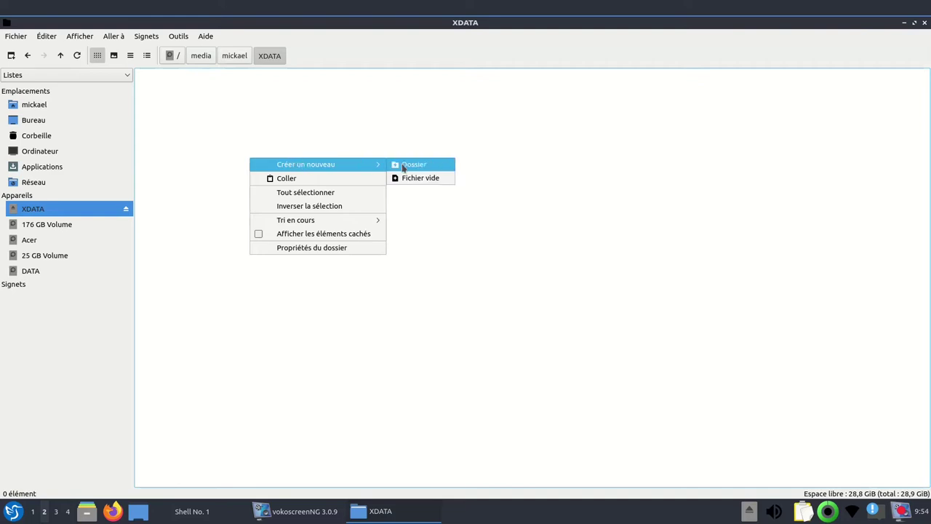
click(404, 166)
click(461, 261)
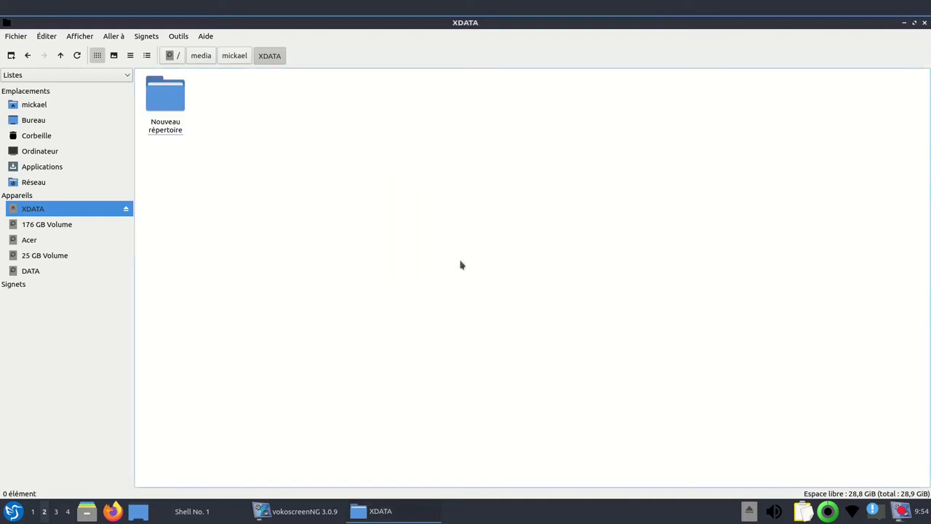
Step: Look over the XDATA volume's options, and add the volume to the bookmarks
right_click(88, 213)
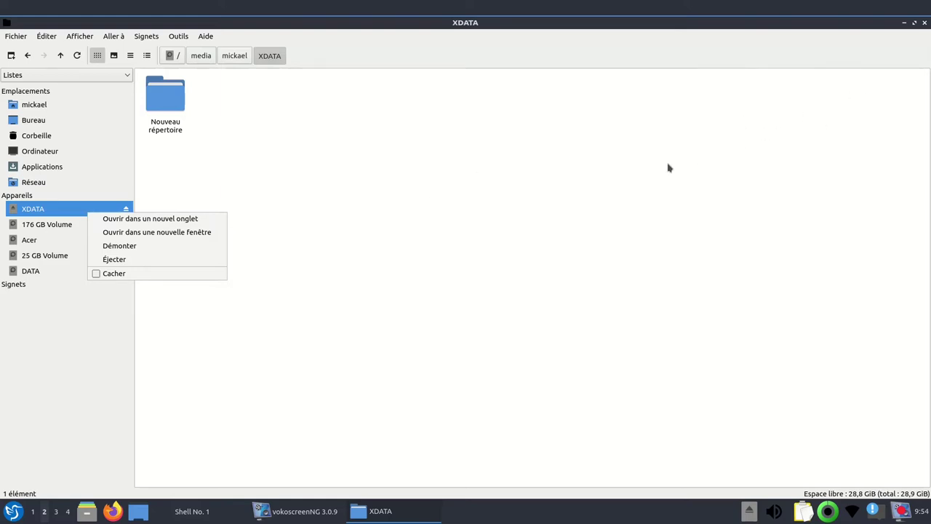
click(146, 42)
click(146, 38)
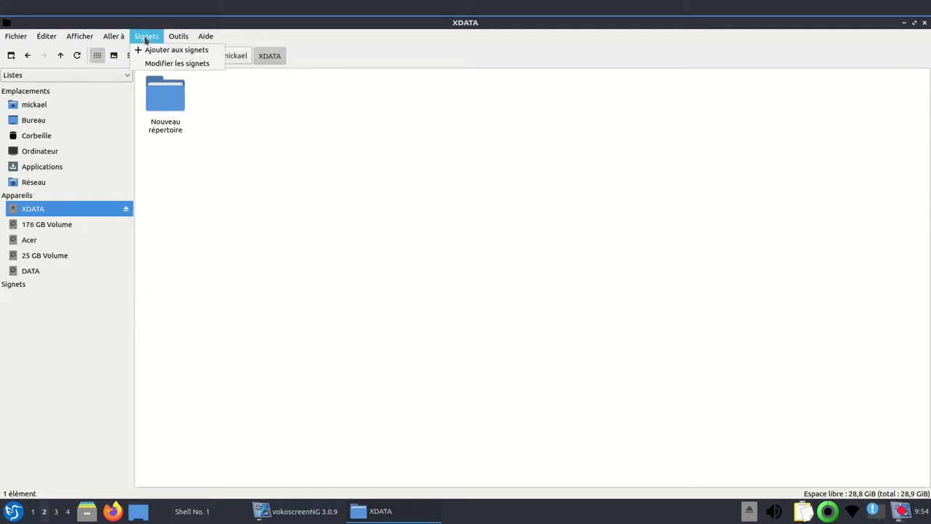
click(151, 52)
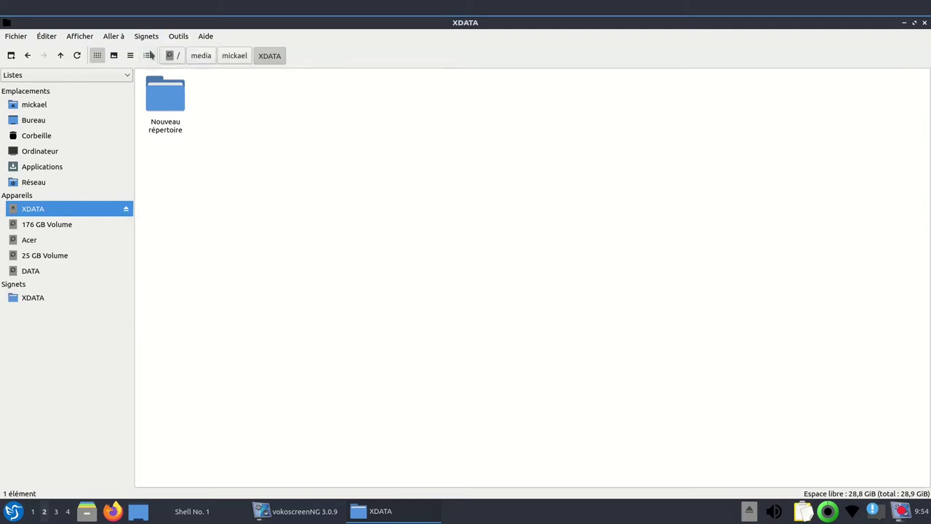
Step: Create a folder named vidéo OK inside the home folder's Vidéos directory
click(43, 107)
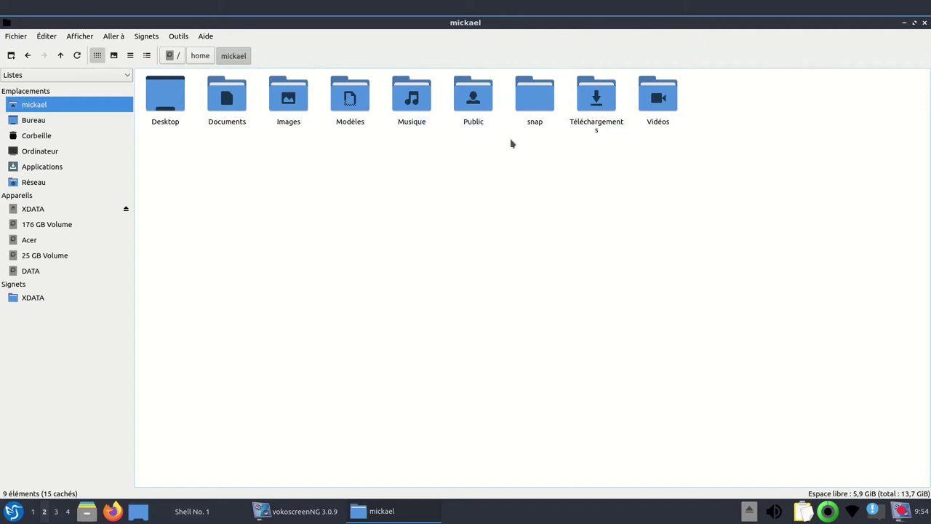
double_click(657, 96)
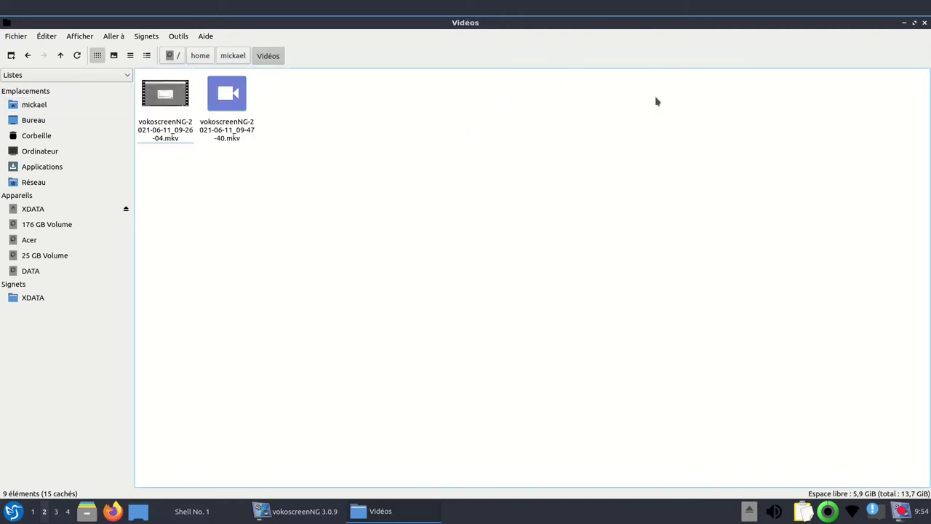
right_click(264, 200)
mouse_move(317, 202)
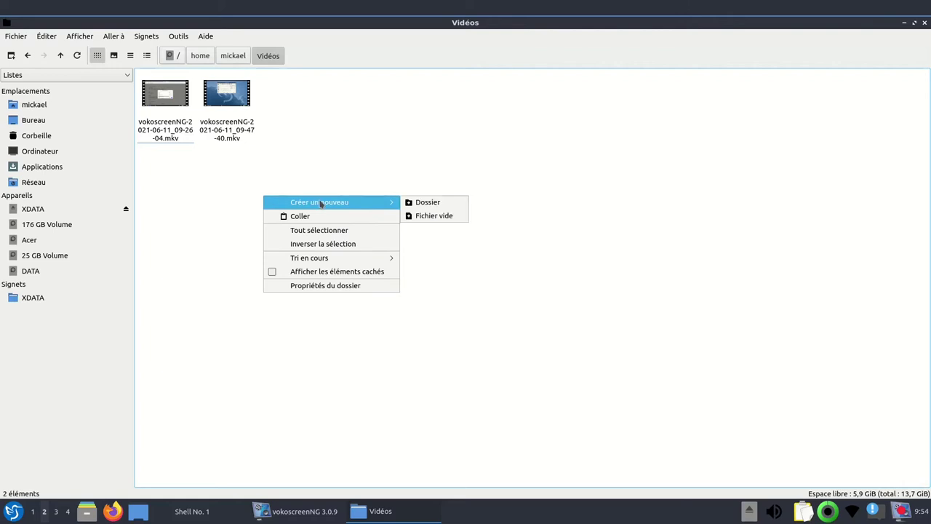
click(409, 202)
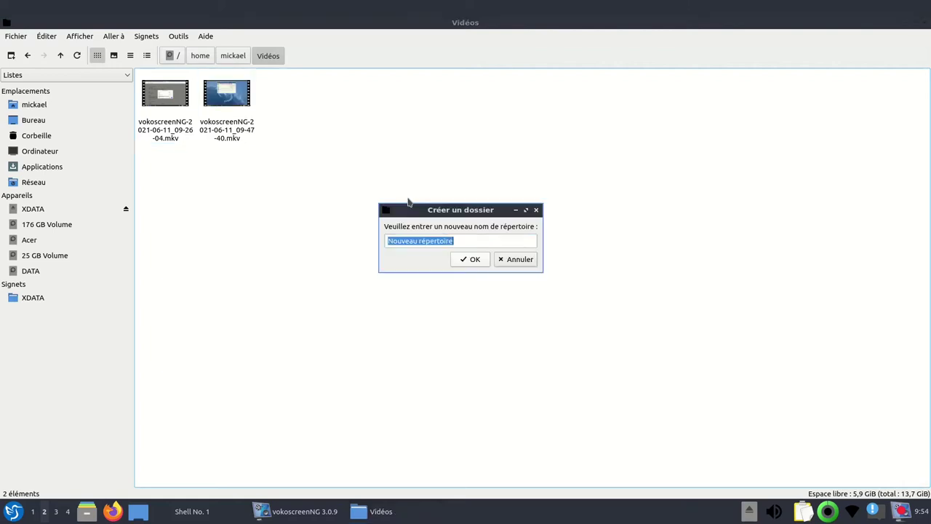
text(vidéo OK)
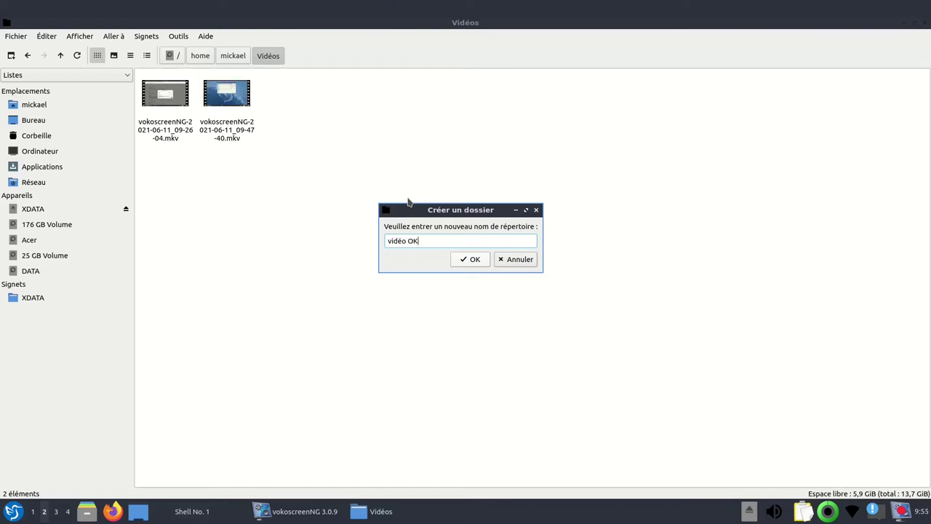
key(Return)
Step: Open the vidéo OK folder, add it to the bookmarks, and go to it through its new bookmark
click(223, 123)
double_click(156, 93)
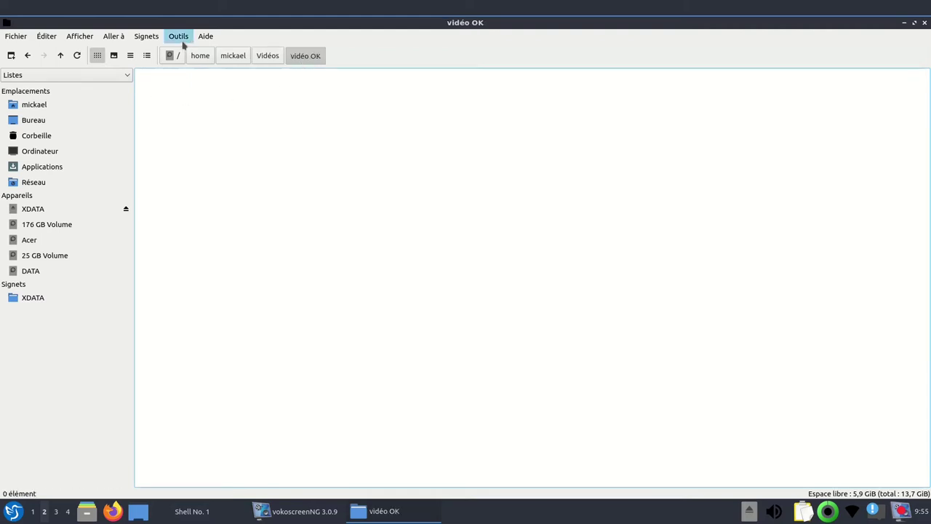
click(147, 37)
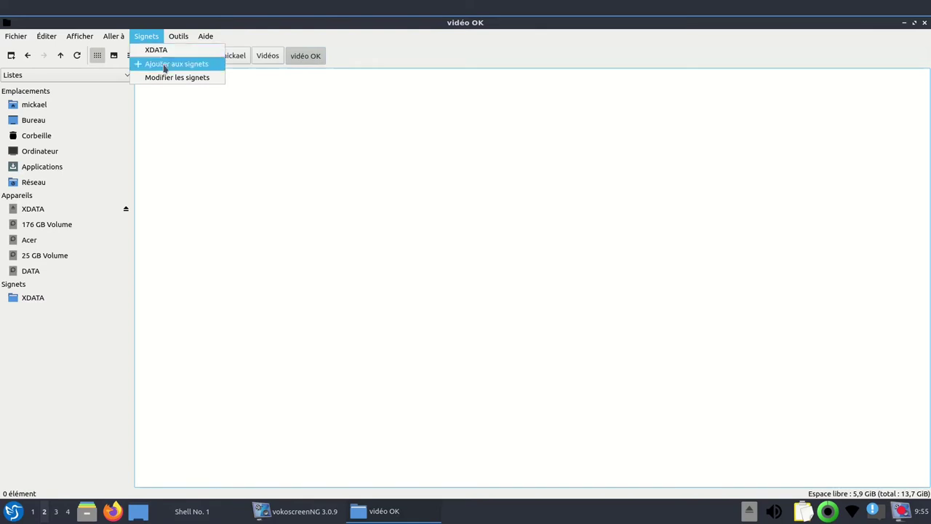
click(175, 64)
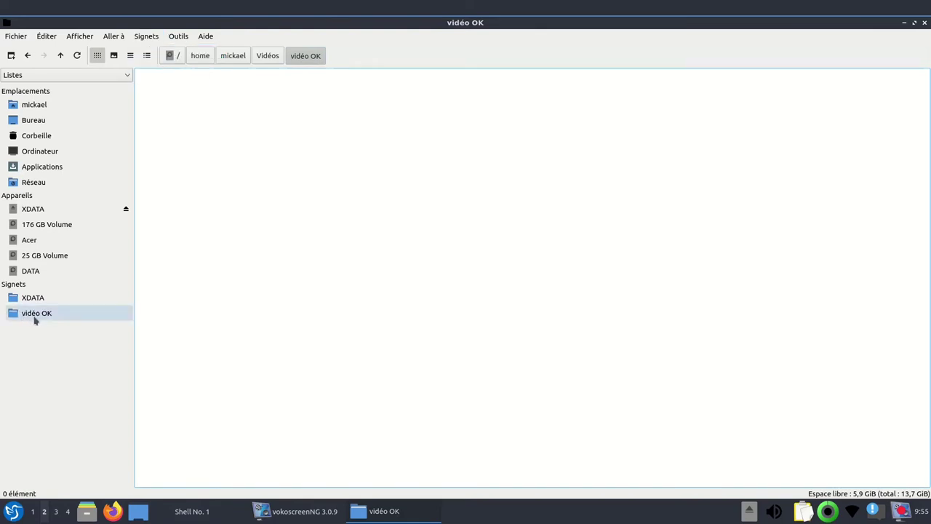
click(34, 317)
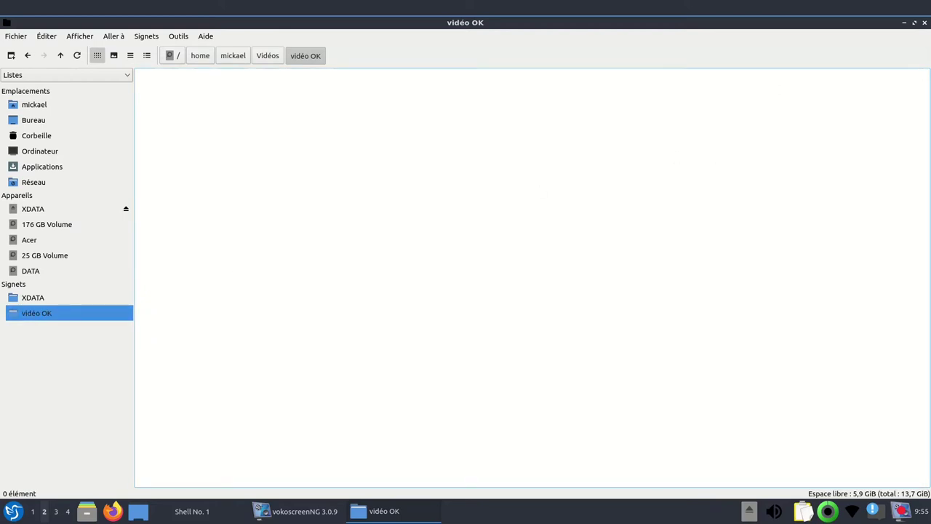
Step: Go up to the home directory, restart the file manager, revisit the vidéo OK folder through its bookmark, and close the window
click(200, 61)
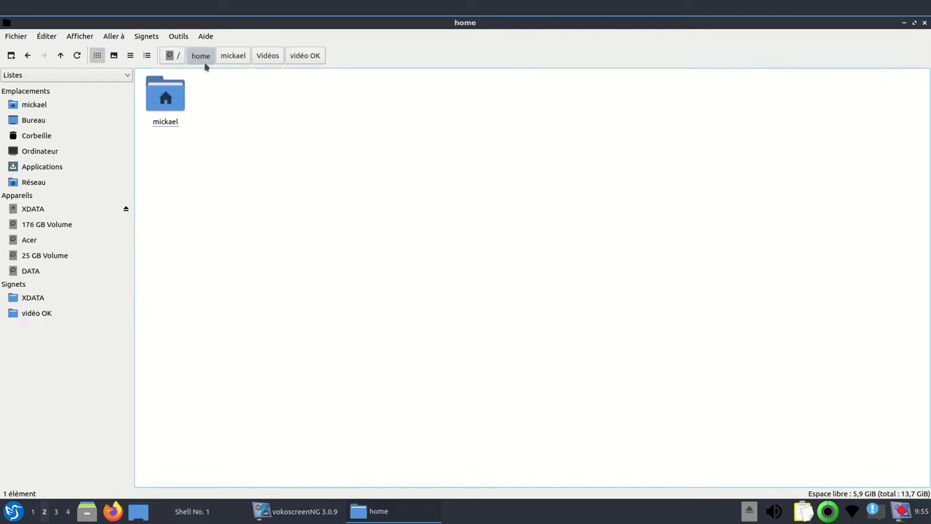
click(924, 23)
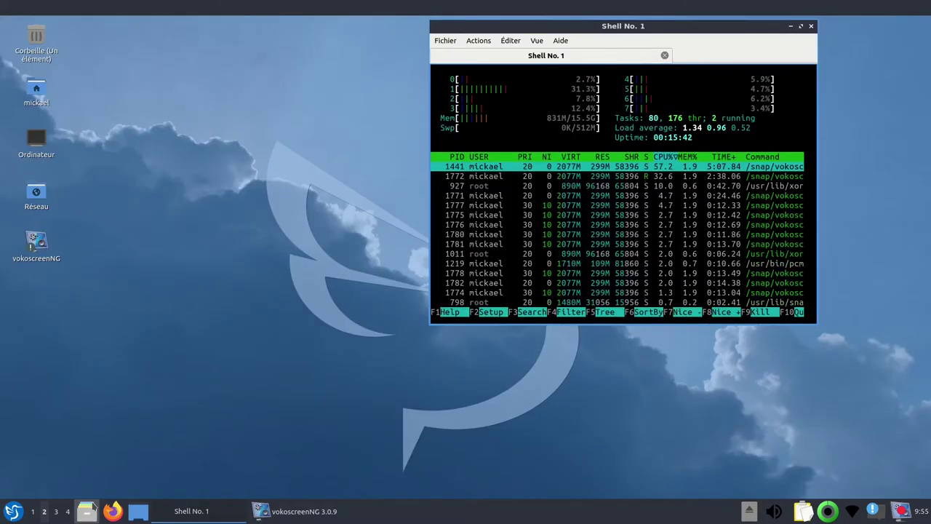
click(87, 511)
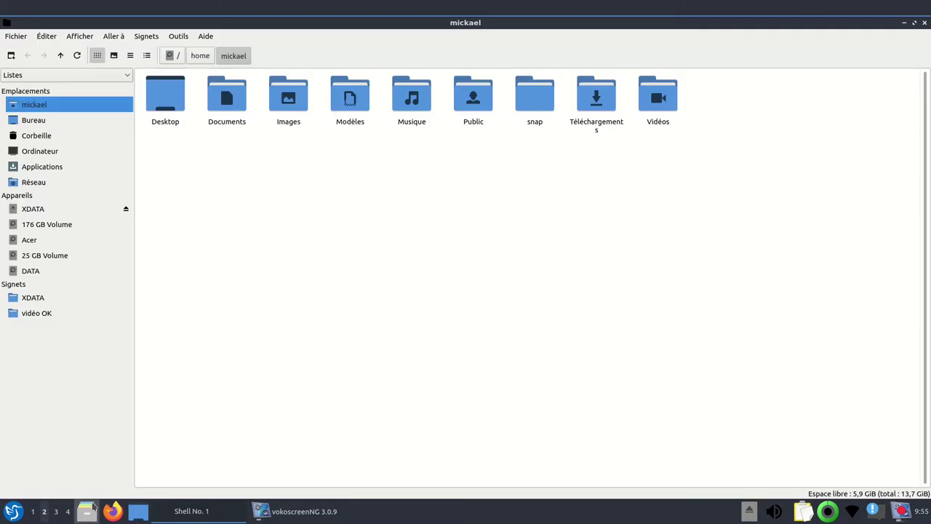
double_click(29, 314)
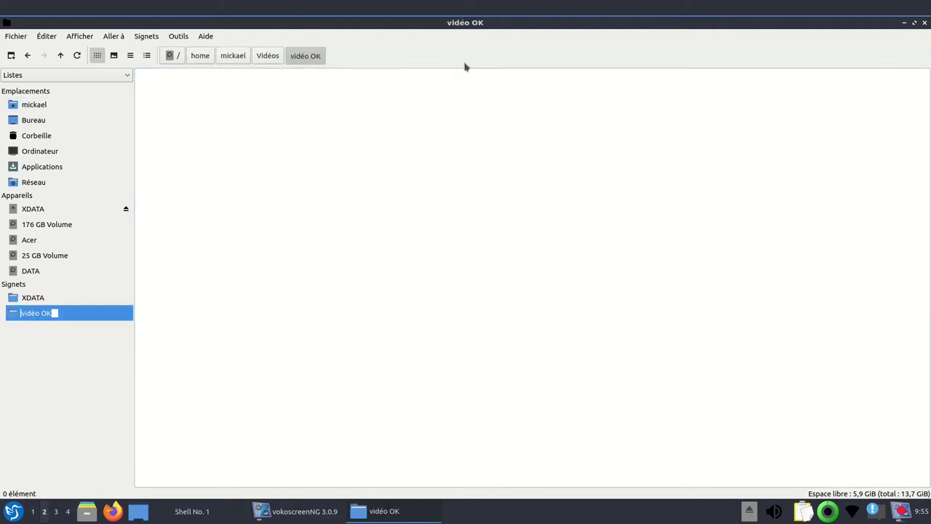
click(925, 22)
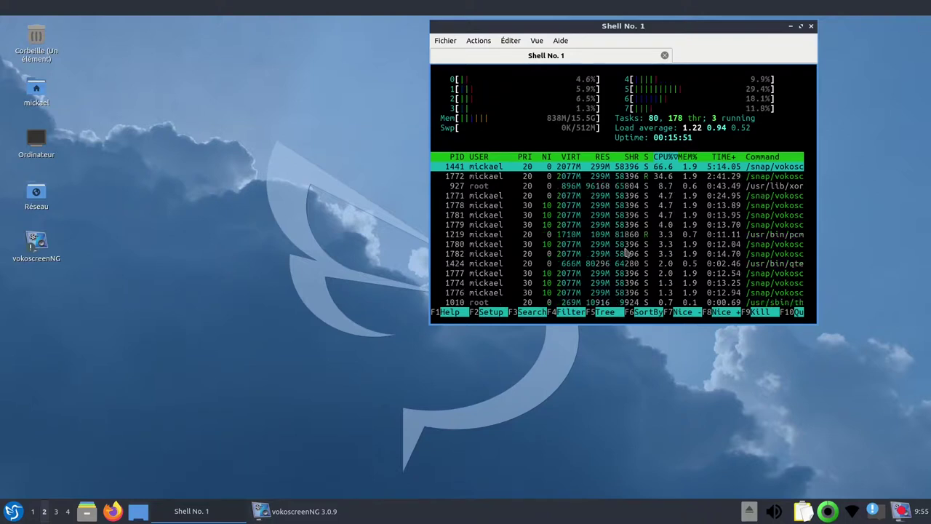
Step: Switch to virtual desktop 1 and launch Qlipper from the accessory applications
click(32, 510)
click(13, 510)
mouse_move(44, 372)
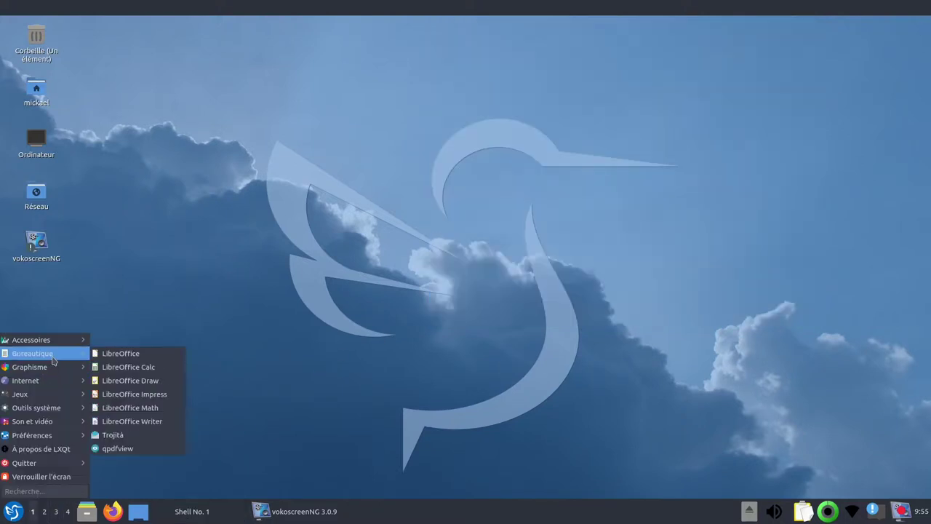
mouse_move(69, 340)
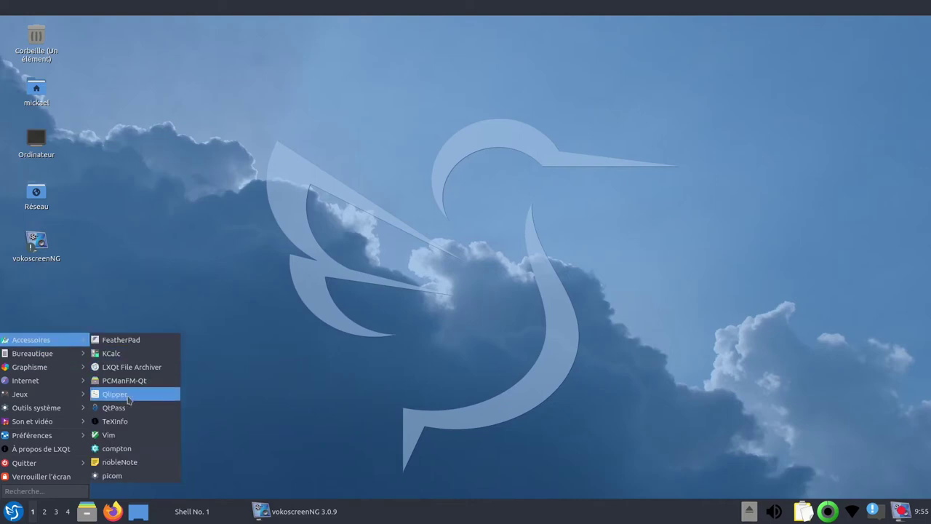
click(121, 397)
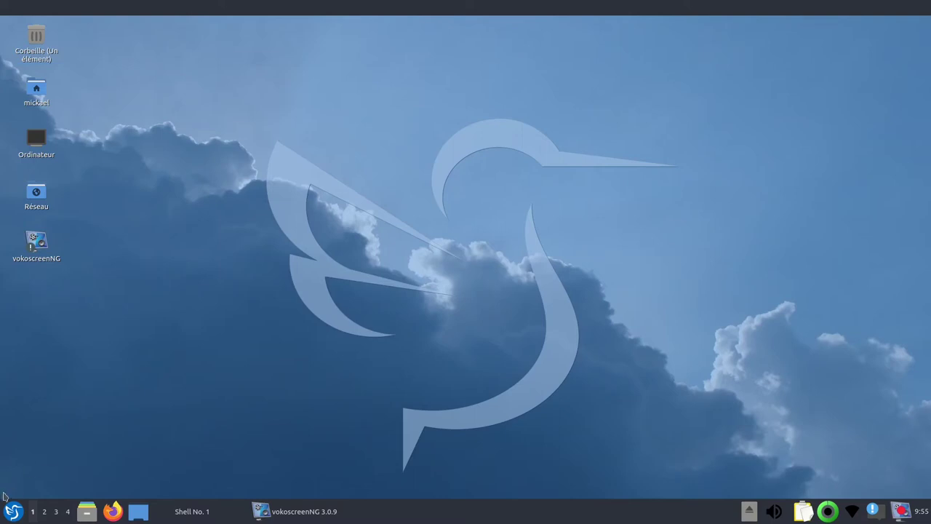
Step: Look over the accessory and office applications, start LibreOffice Writer, and dismiss its tip of the day
click(13, 511)
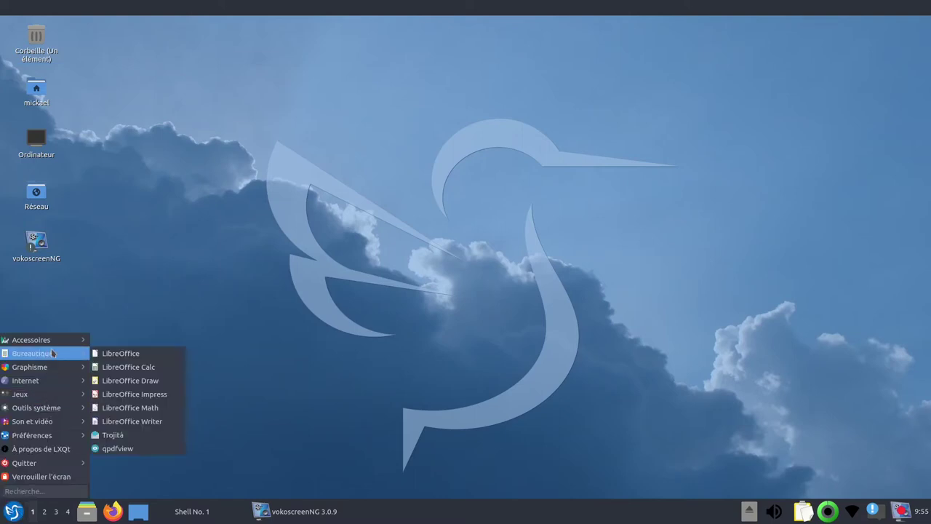
mouse_move(60, 342)
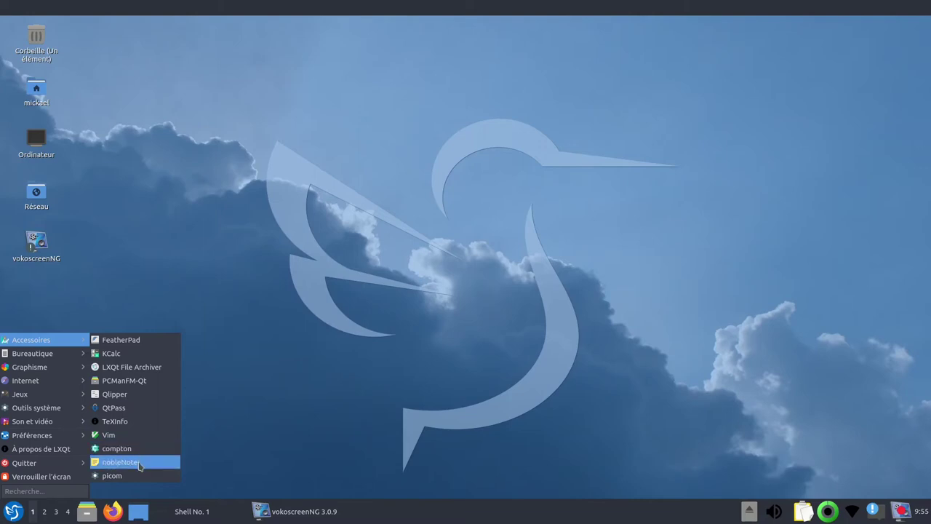
mouse_move(58, 363)
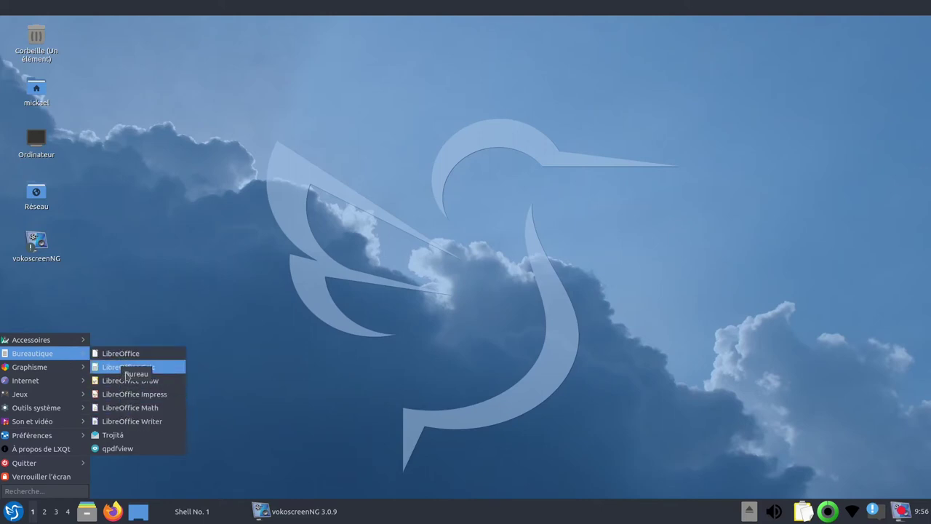
click(132, 422)
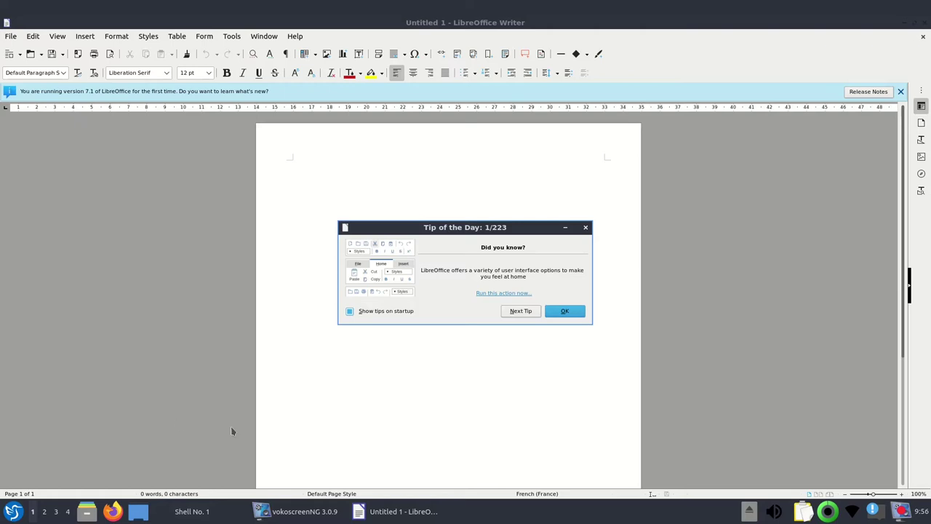
click(558, 313)
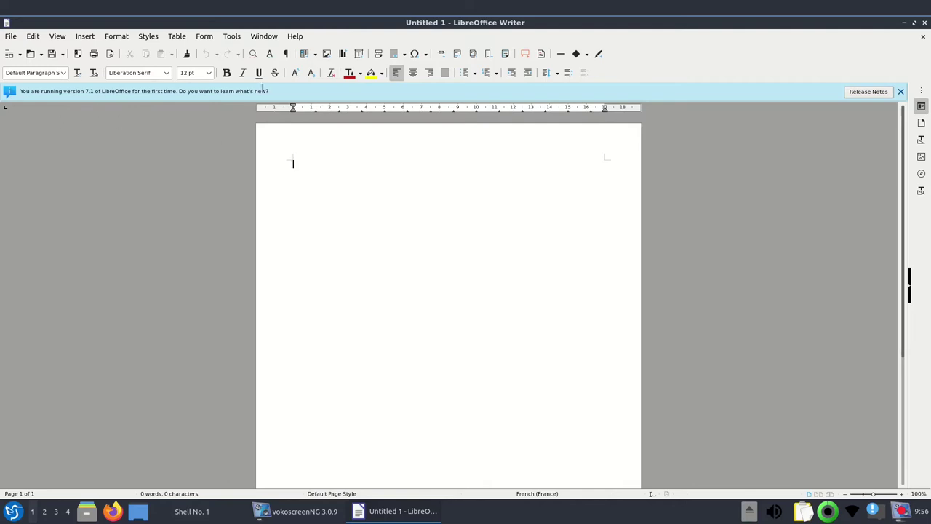
Step: Check LibreOffice's version information and close Writer
click(295, 38)
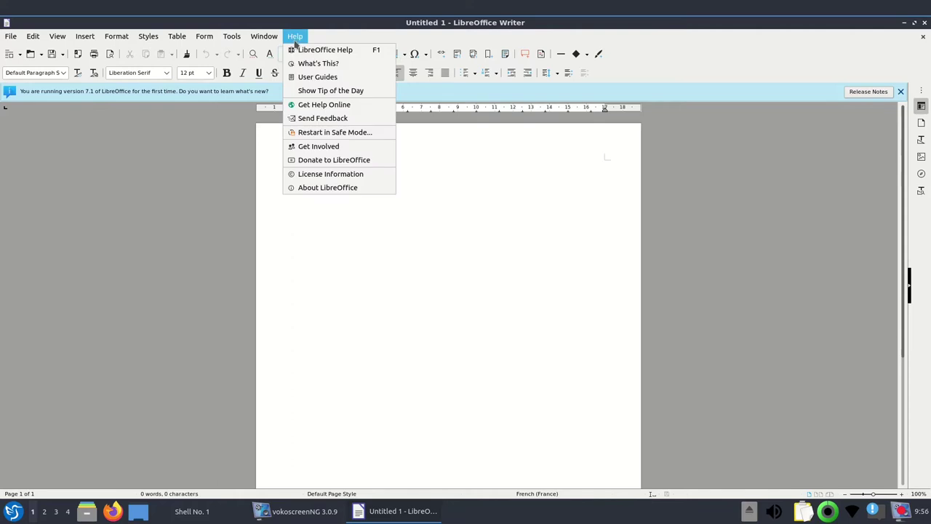
click(317, 189)
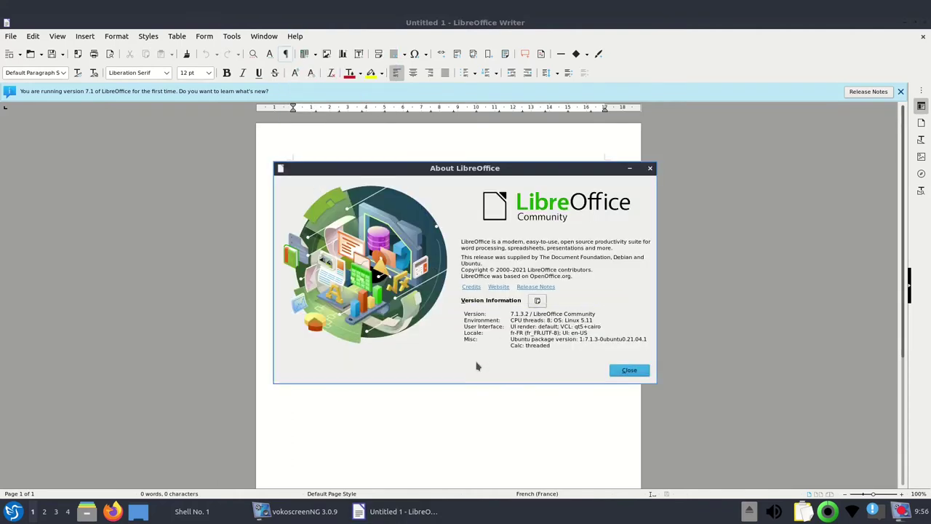
click(627, 371)
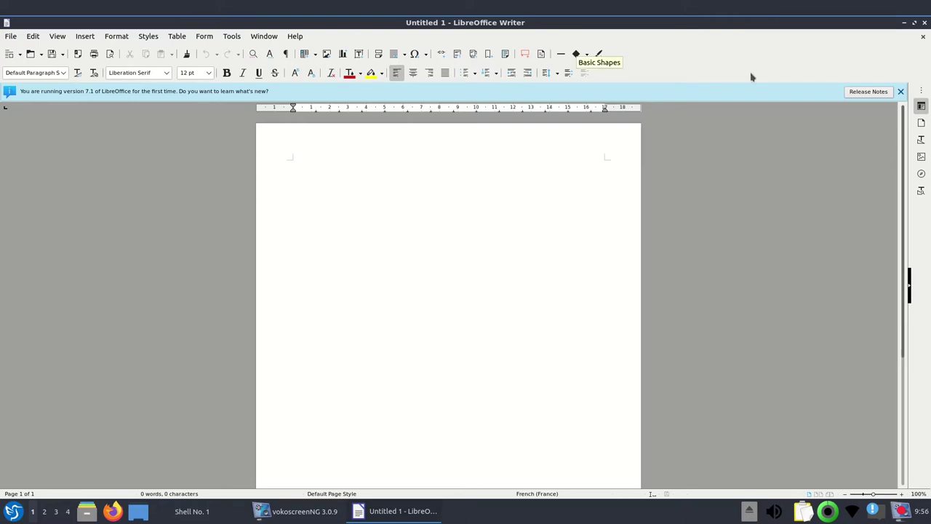
click(925, 24)
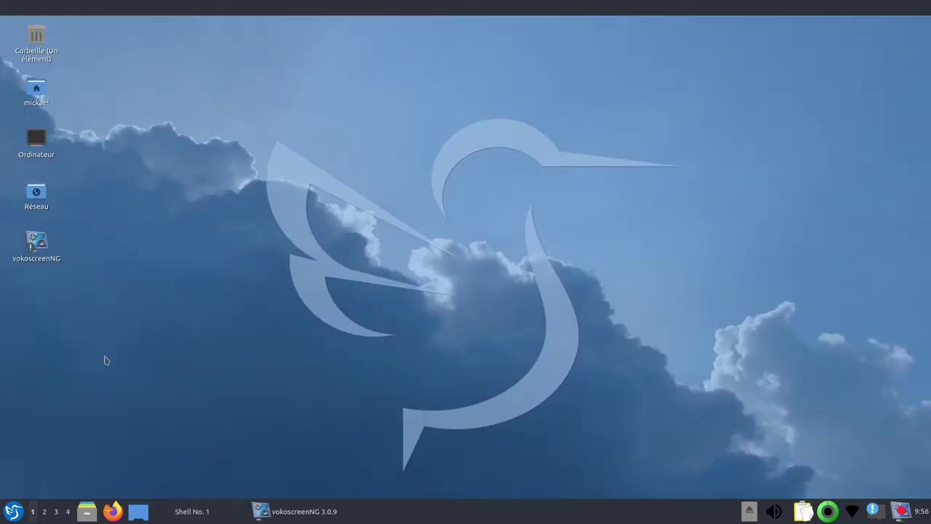
Step: Switch to Firefox and review the Lubuntu website and the ubuntu-fr wiki page on Lubuntu's requirements and default software
click(113, 511)
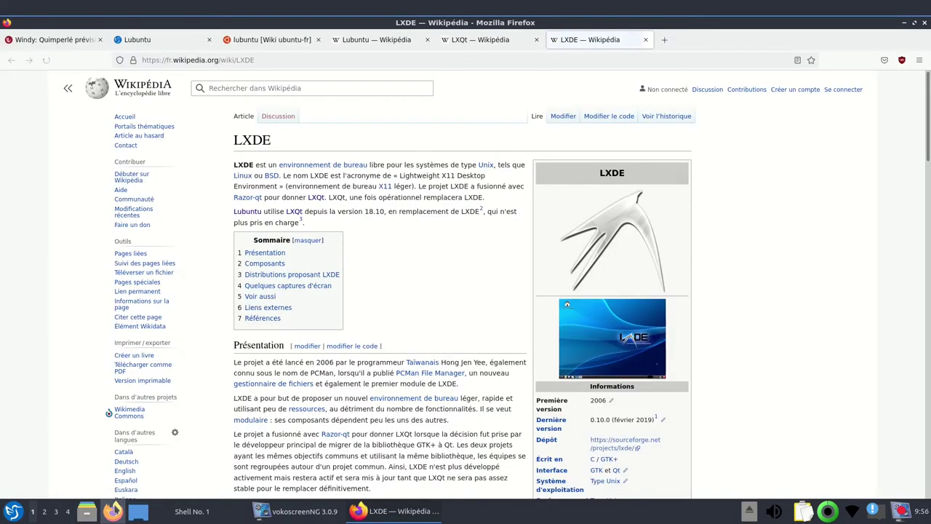
click(145, 41)
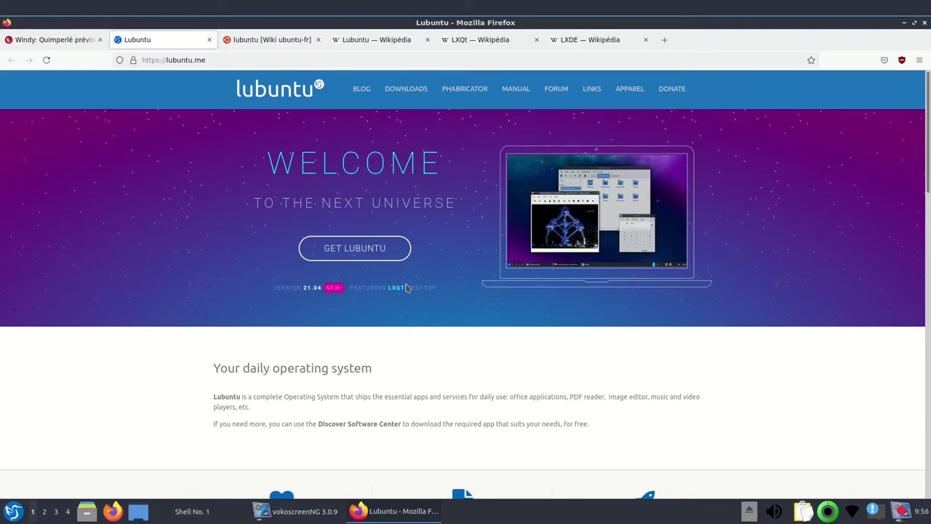
click(263, 40)
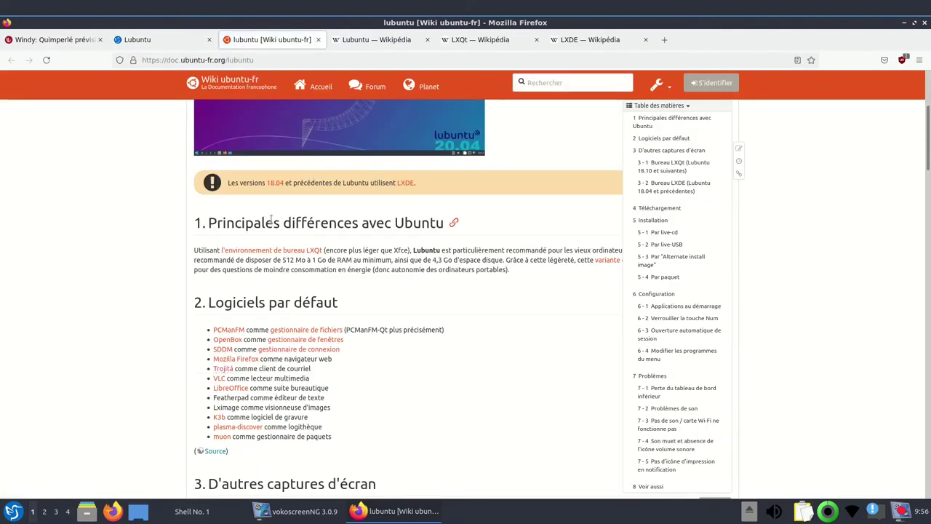
scroll(287, 258, down, 1)
scroll(289, 258, up, 3)
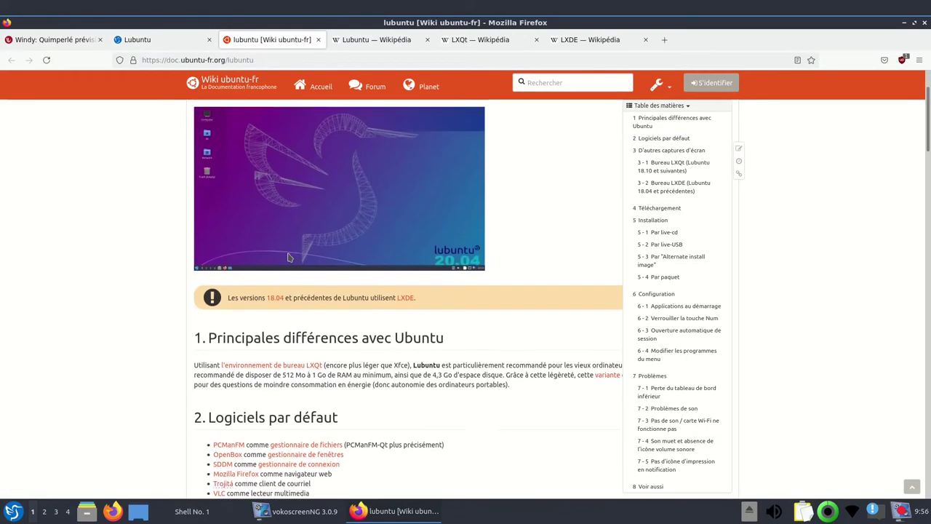
scroll(289, 258, up, 1)
scroll(289, 258, down, 2)
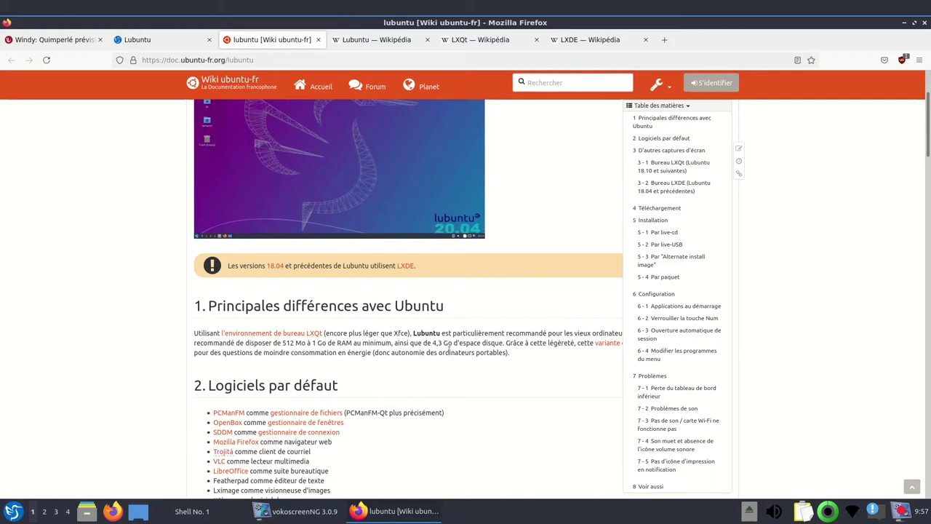
Step: Read the French Wikipedia articles on Lubuntu, LXQt and LXDE, including the table of desktop environments in the LXQt article
click(367, 46)
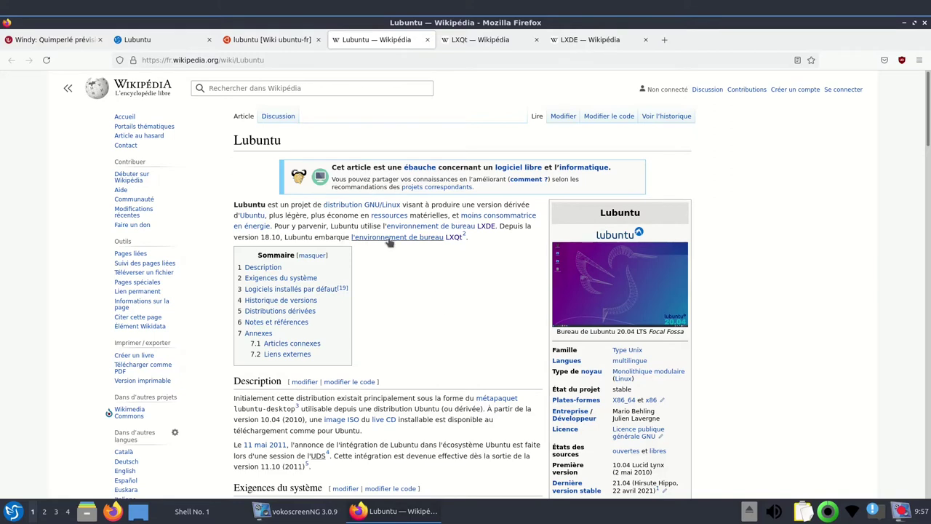
mouse_move(432, 241)
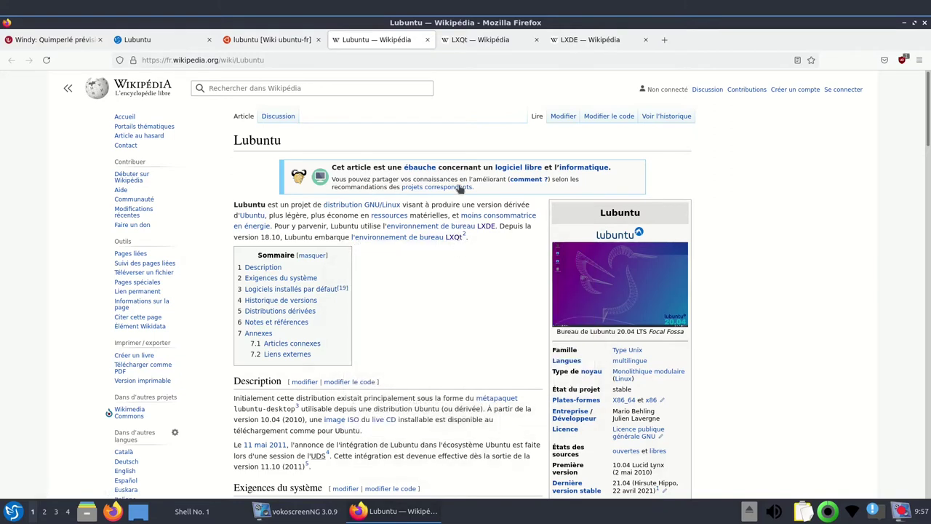
click(483, 40)
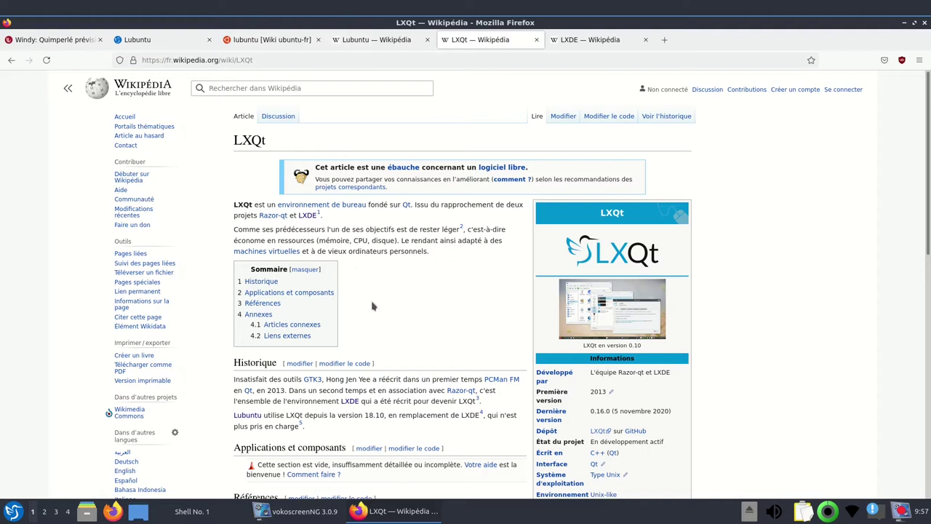
scroll(372, 305, down, 7)
scroll(372, 306, down, 5)
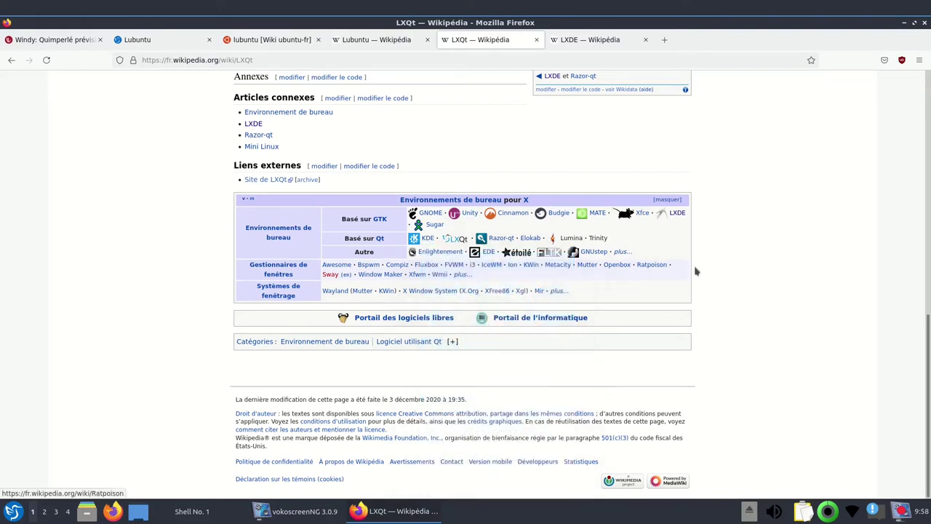
key(Tab)
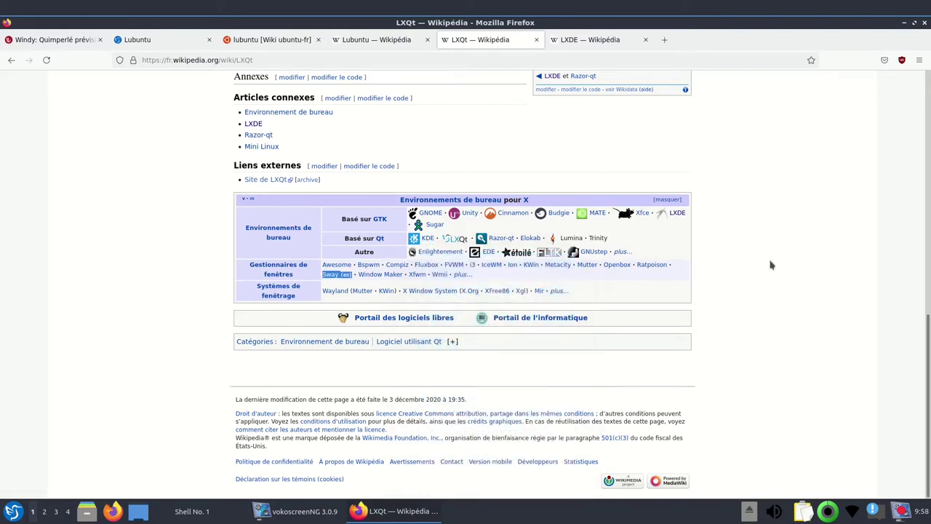
click(613, 42)
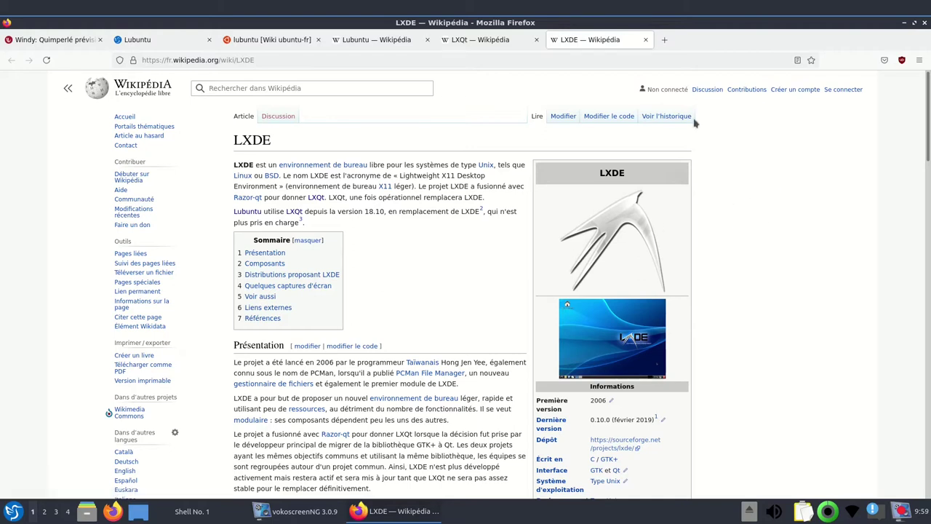
Step: Launch the Trojitá mail client, look over its new identity form and IMAP settings, and cancel the configuration
key(super)
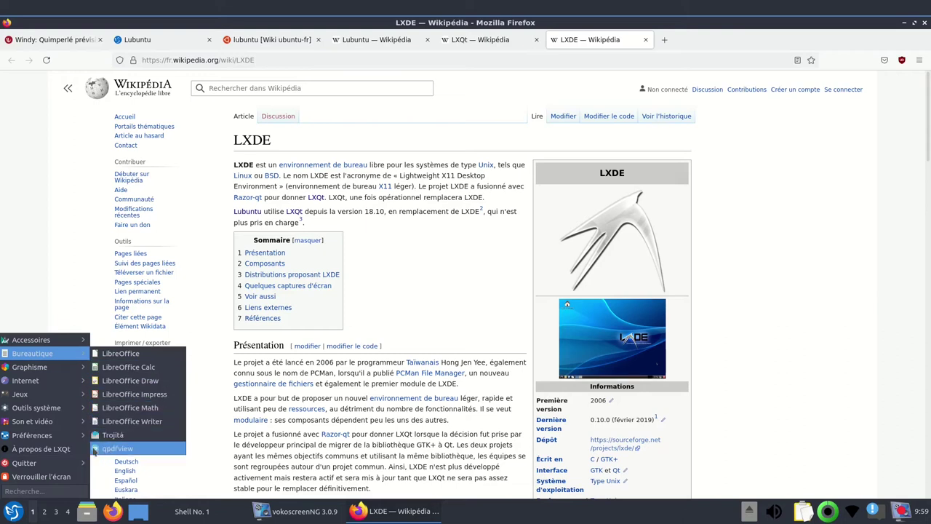
mouse_move(69, 356)
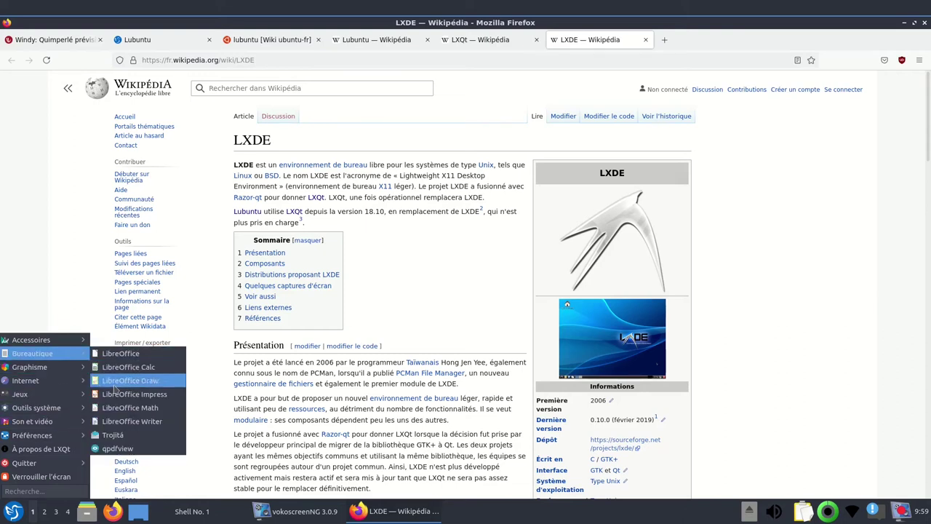
click(113, 436)
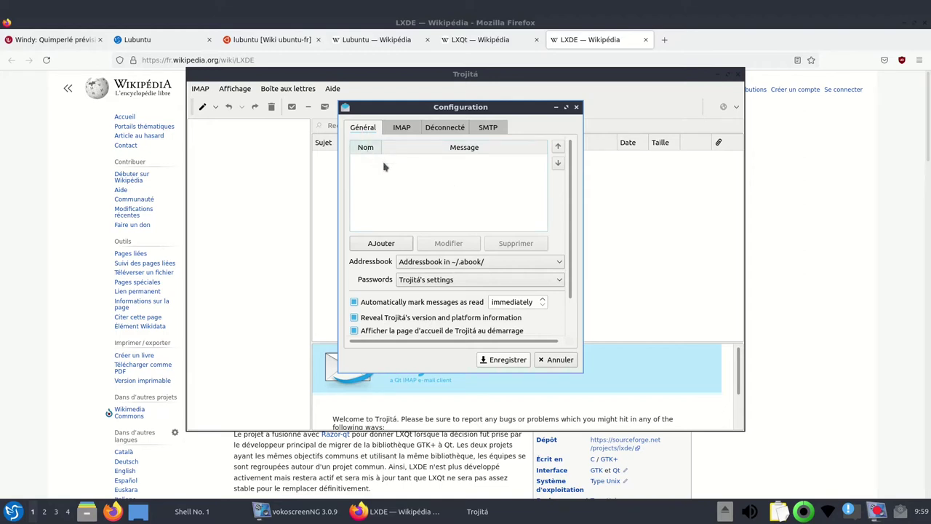
click(383, 243)
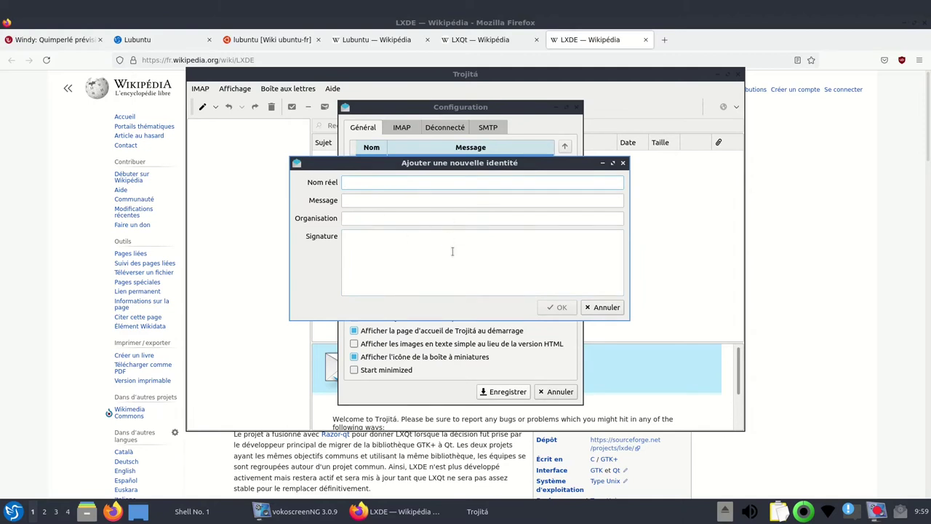
click(603, 307)
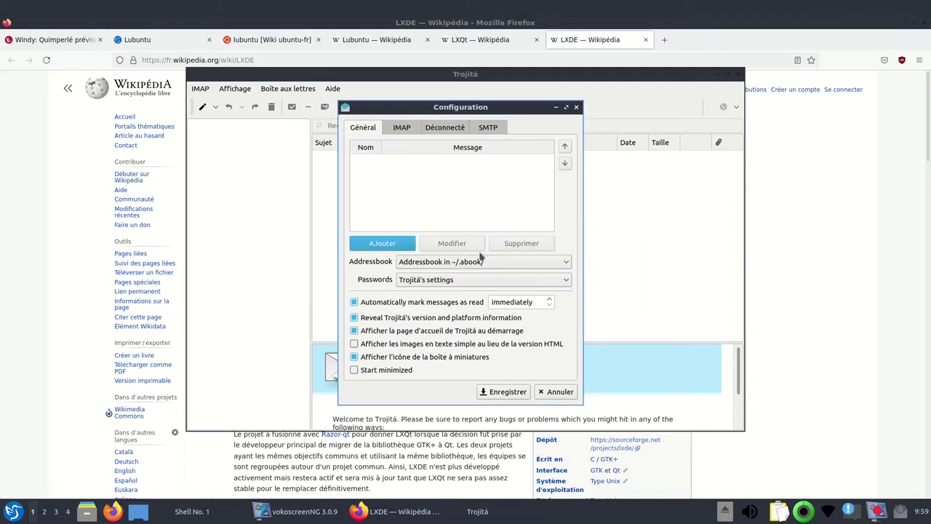
click(404, 128)
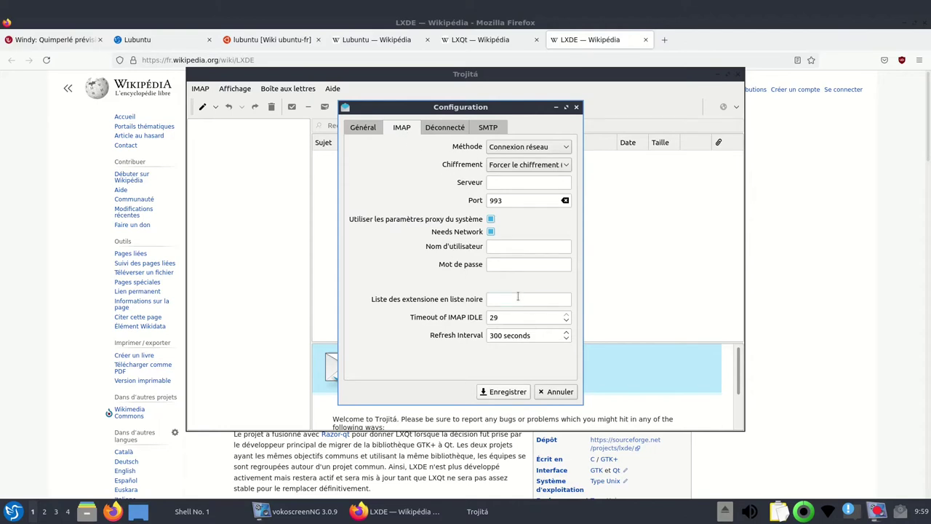
click(558, 392)
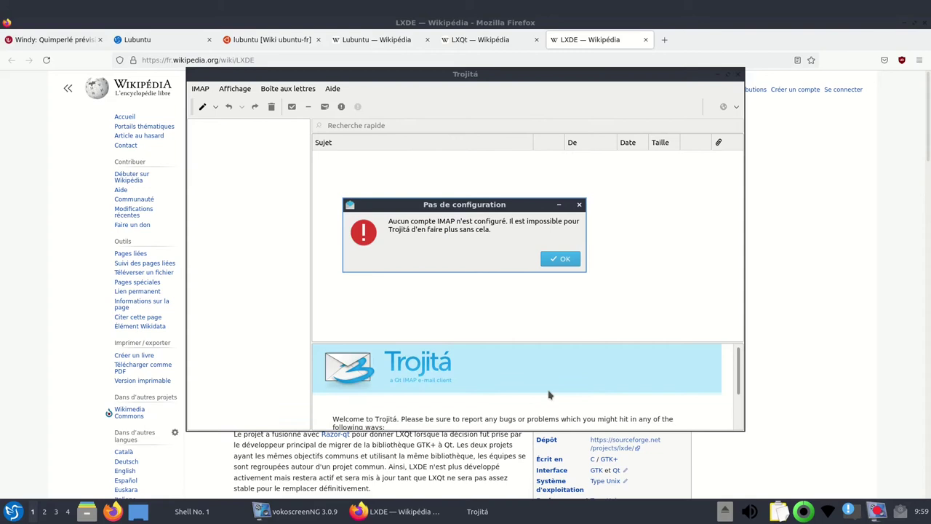
Step: Dismiss the missing IMAP account notice and close Trojitá, acknowledging that it keeps running in the system tray
click(564, 261)
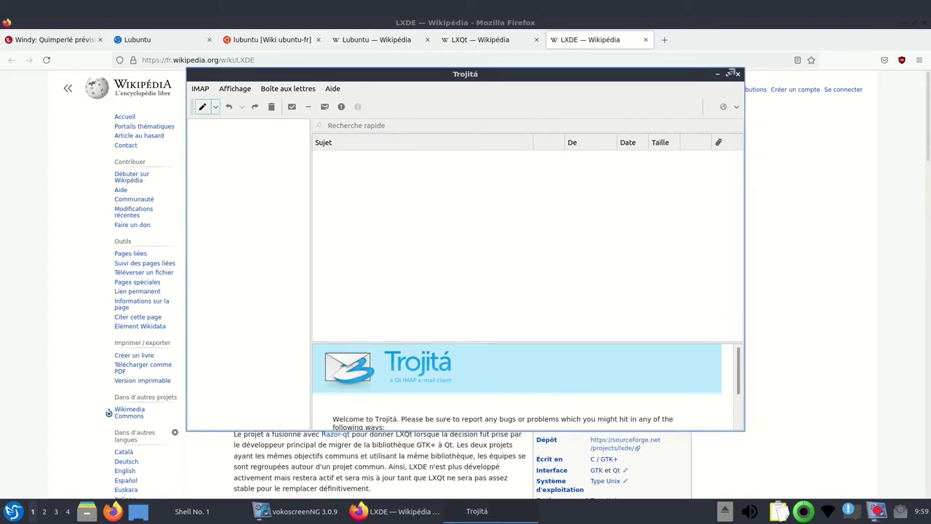
click(739, 75)
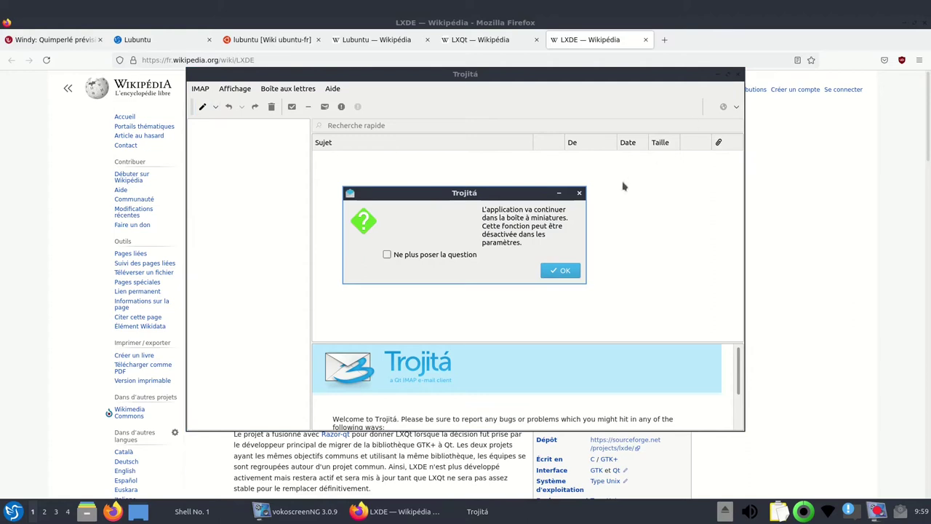
click(566, 271)
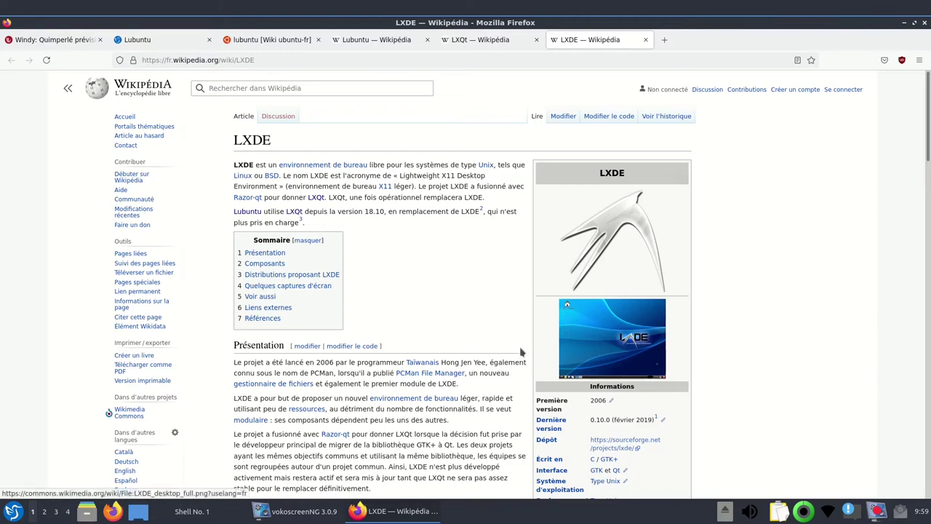
Step: Minimise and restore Firefox, open a new tab, and close the browser with all its tabs
click(373, 517)
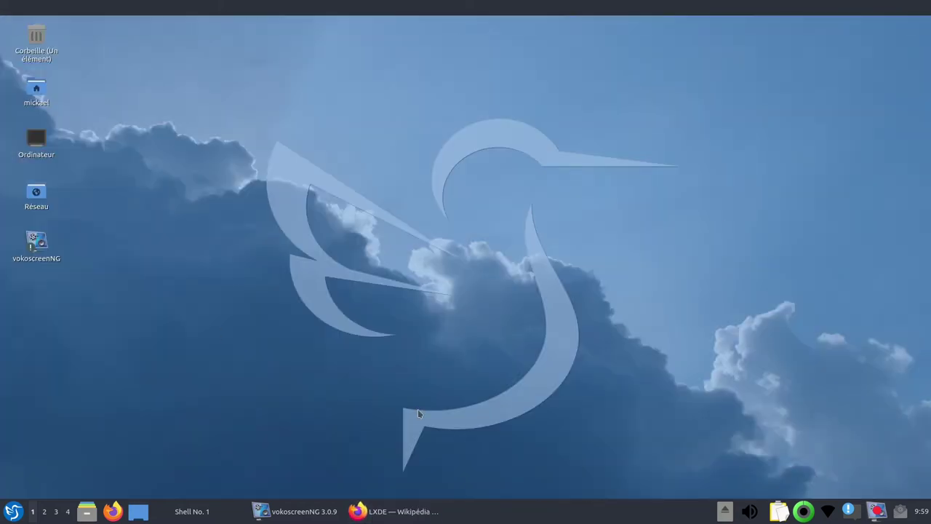
click(375, 512)
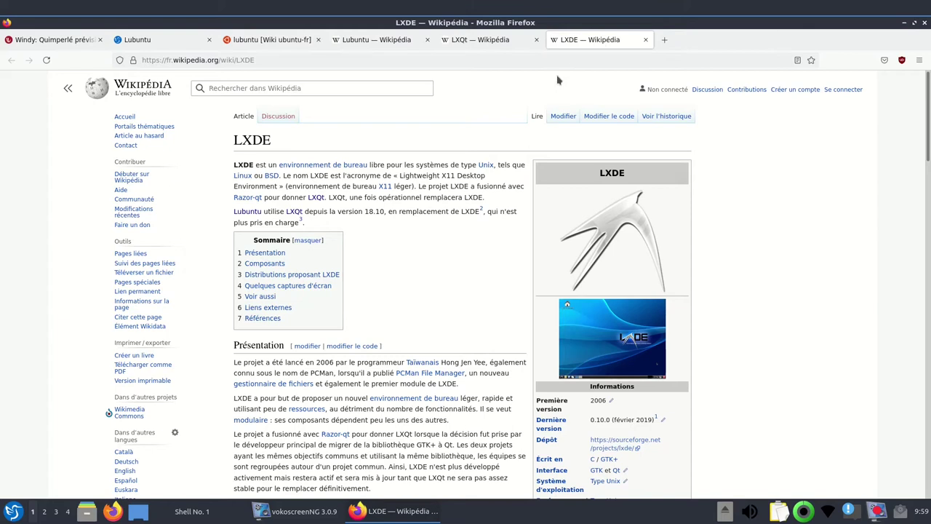
click(664, 40)
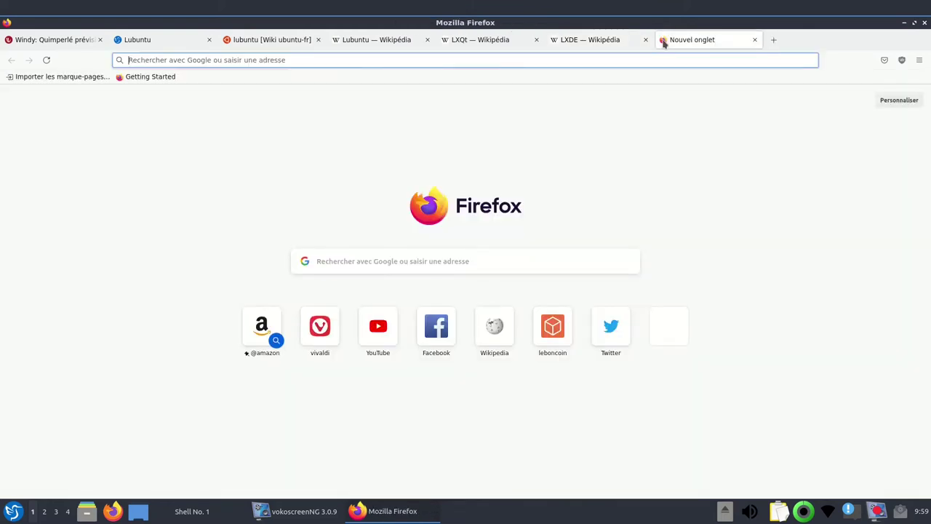
click(924, 23)
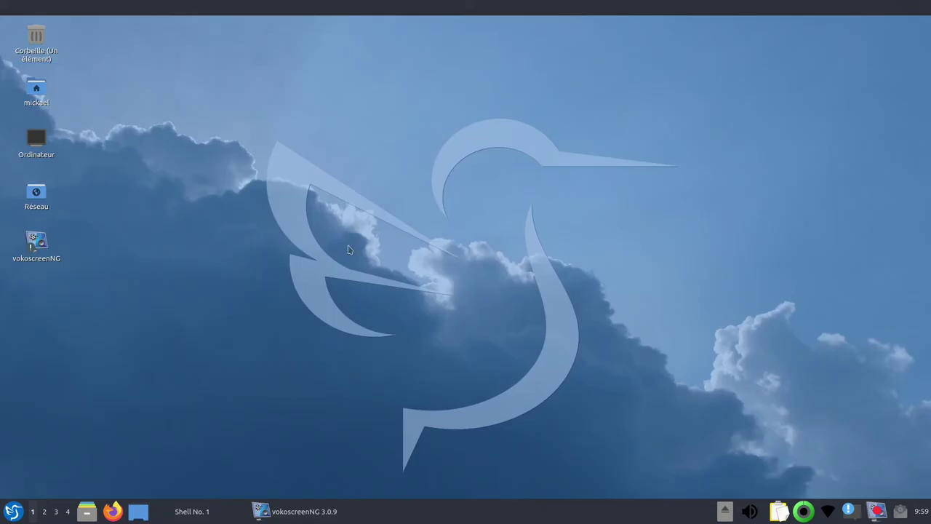
Step: Launch the LXImage image viewer from the graphics applications, look at its empty window, and close it
click(13, 510)
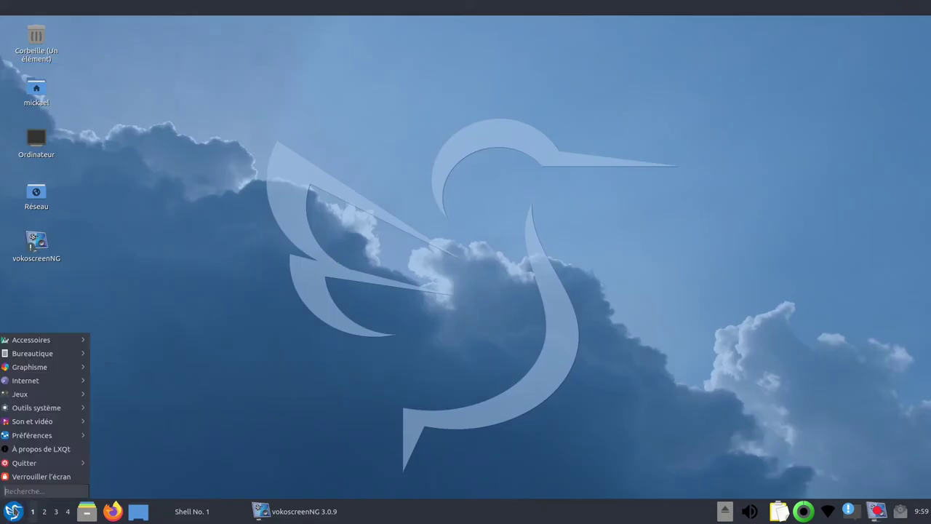
mouse_move(66, 367)
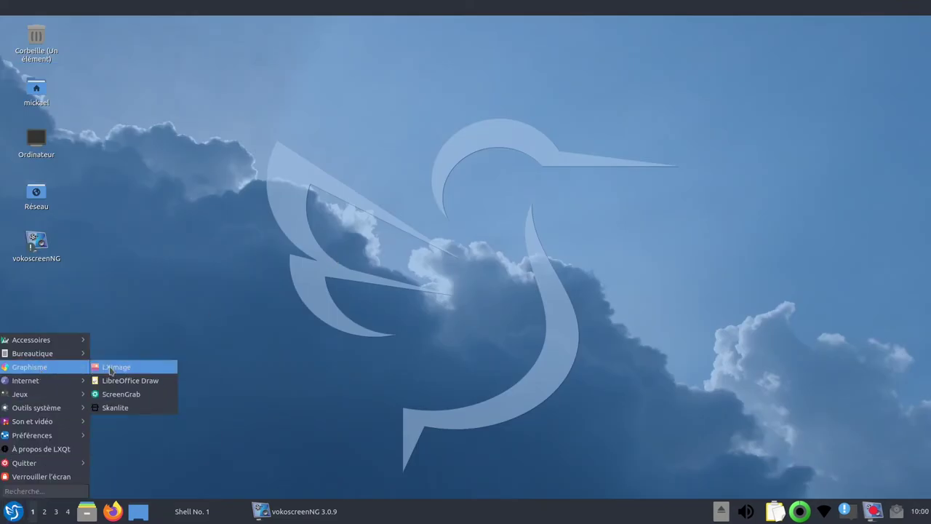
click(147, 371)
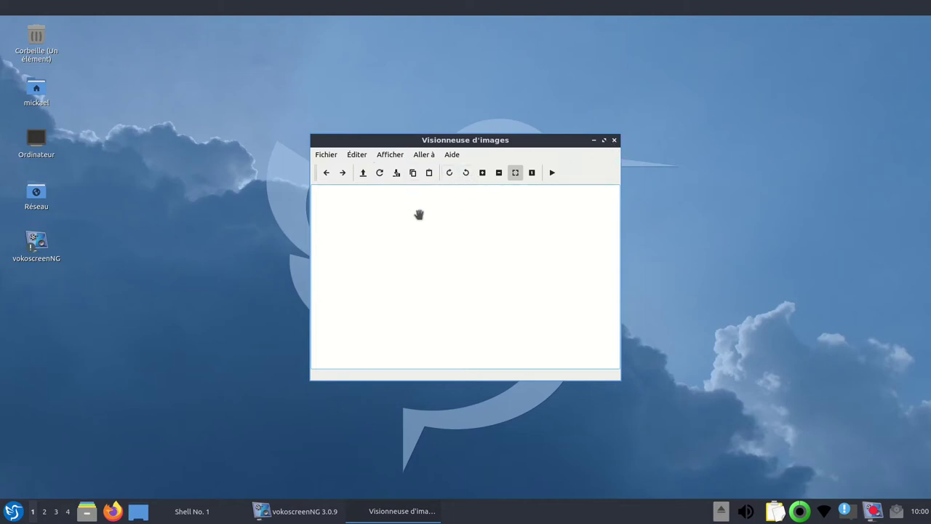
click(615, 141)
Step: Look over the preinstalled graphics and accessory applications, and bring up the vokoscreenNG window
click(13, 510)
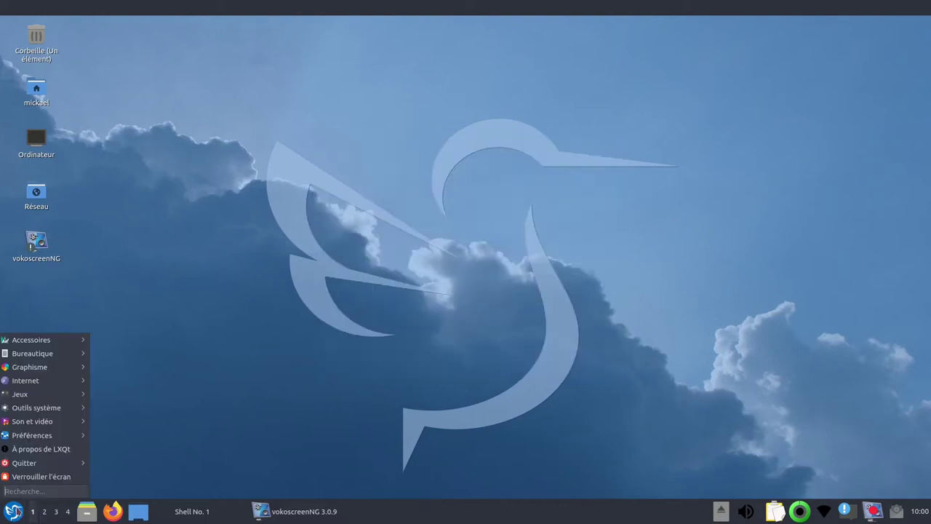
mouse_move(42, 380)
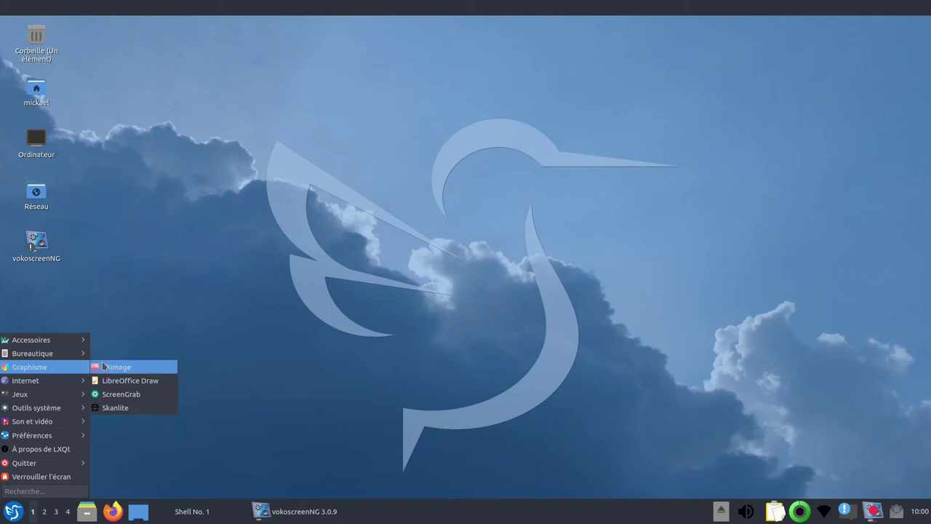
mouse_move(80, 367)
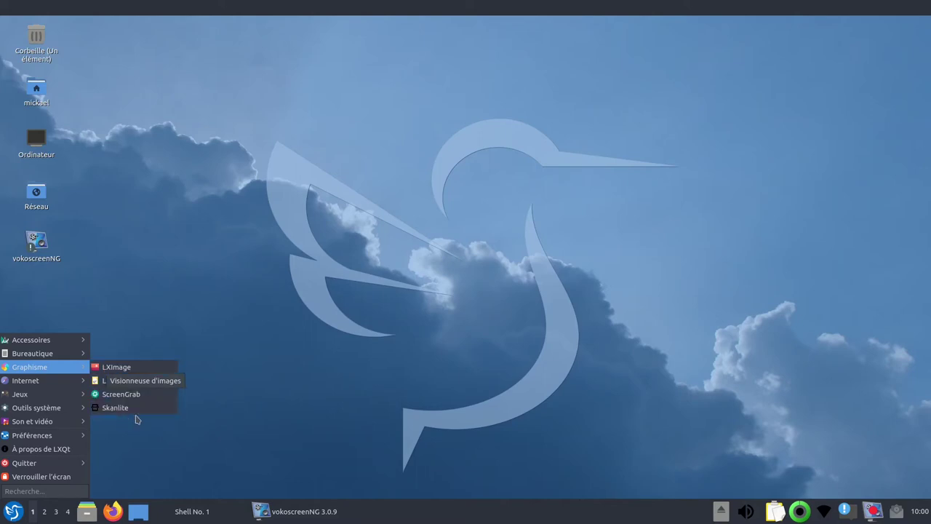
mouse_move(44, 340)
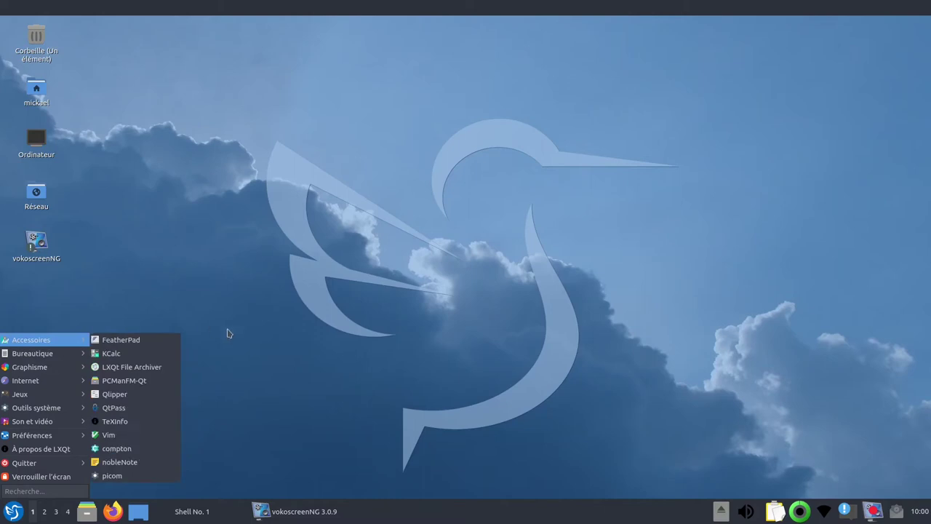
click(284, 519)
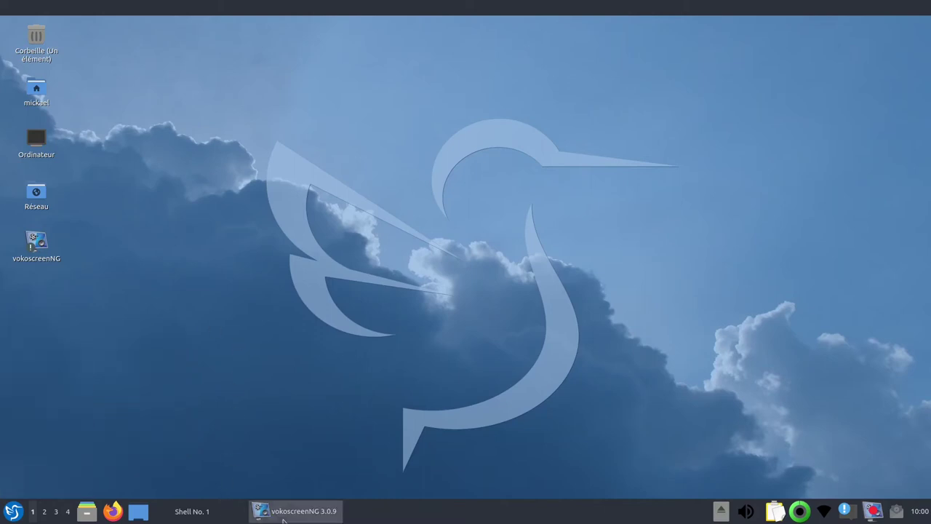
click(284, 518)
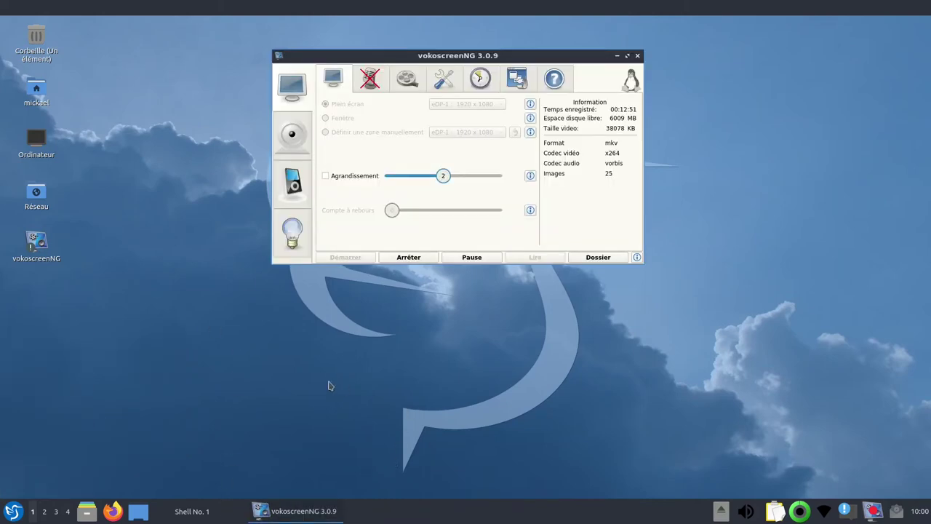
Step: Capture the full screen with ScreenGrab and save the capture as screen.jpg in the Images folder
click(14, 511)
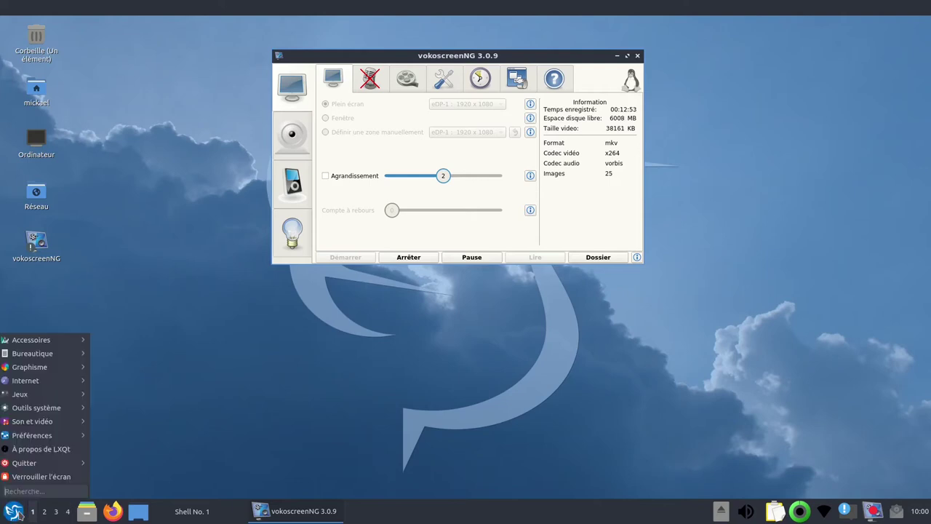
mouse_move(44, 368)
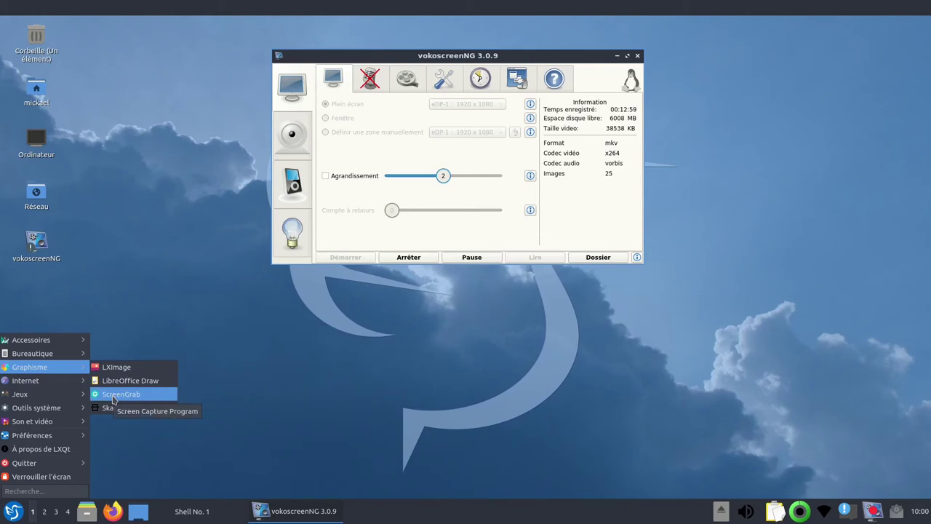
click(113, 399)
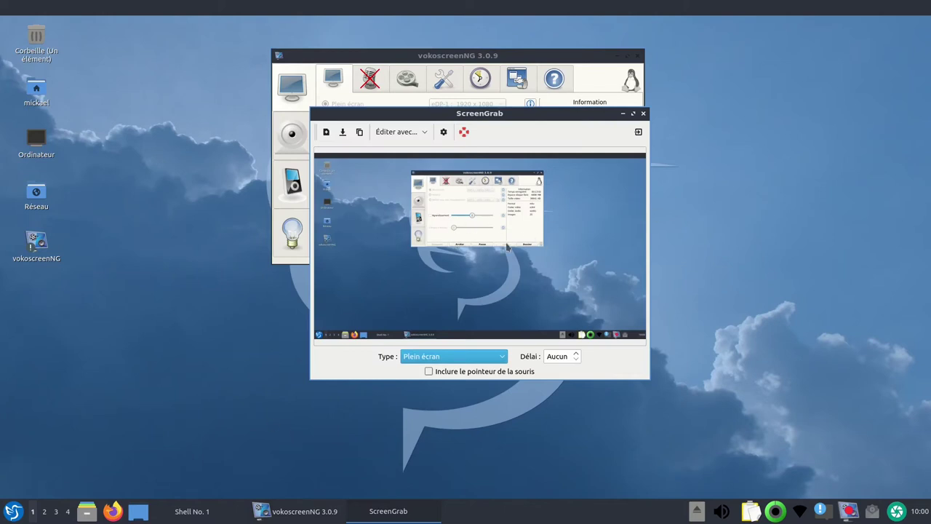
click(344, 132)
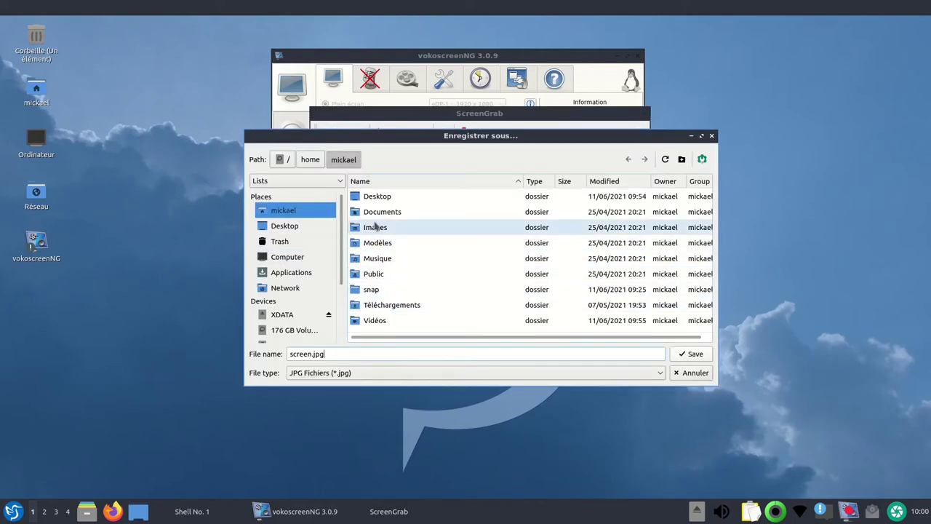
click(376, 228)
double_click(376, 228)
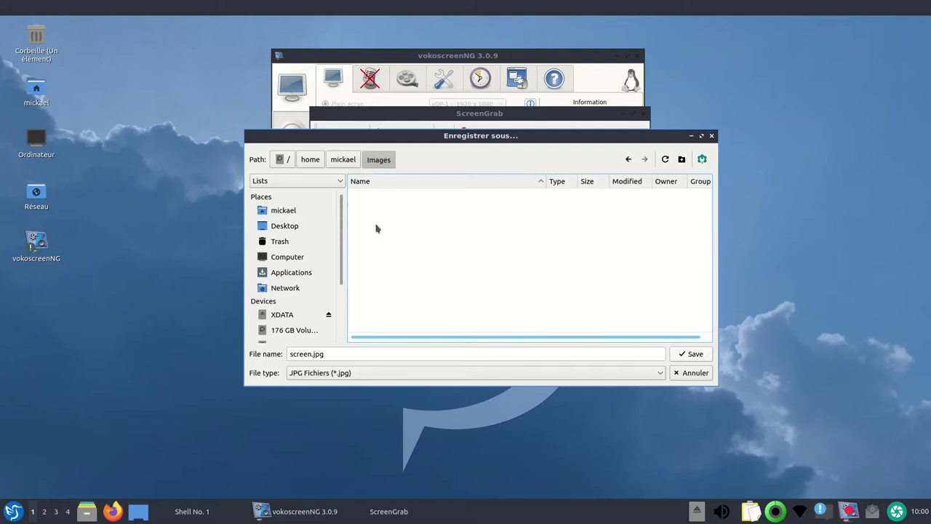
click(693, 354)
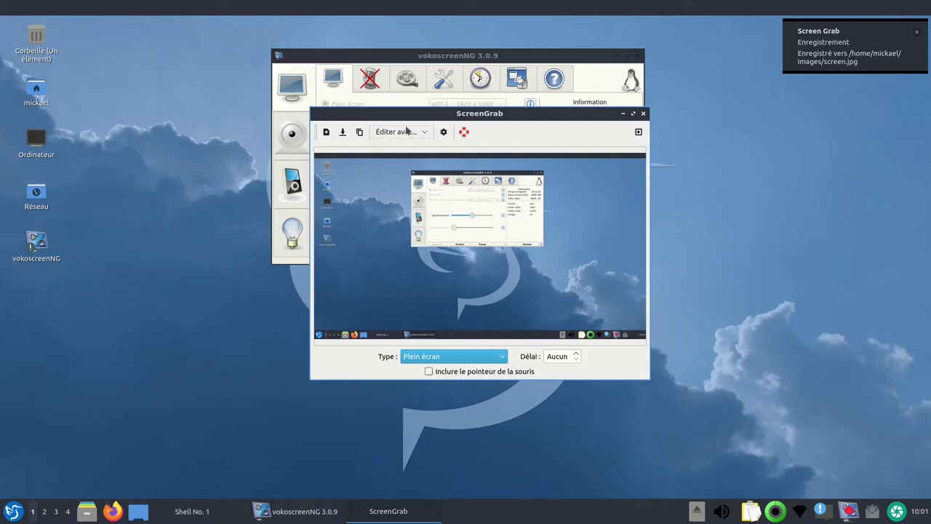
Step: Open the capture in LXImage from ScreenGrab, rotate it counter-clockwise twice, and close both programs without saving the rotation
click(408, 133)
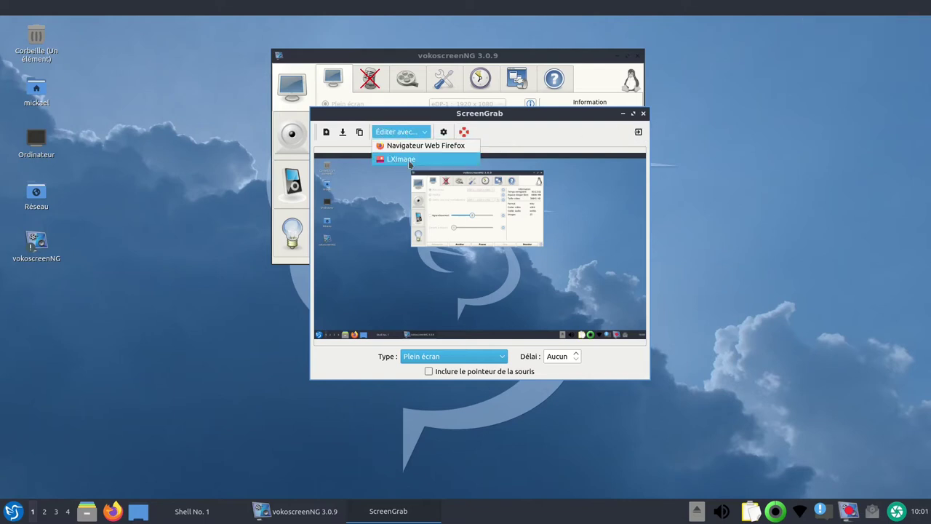
click(409, 160)
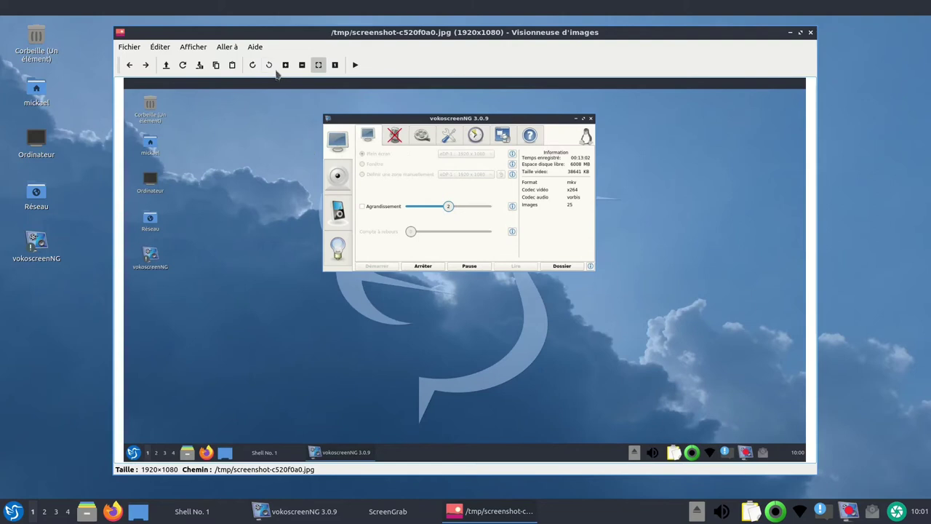
click(270, 65)
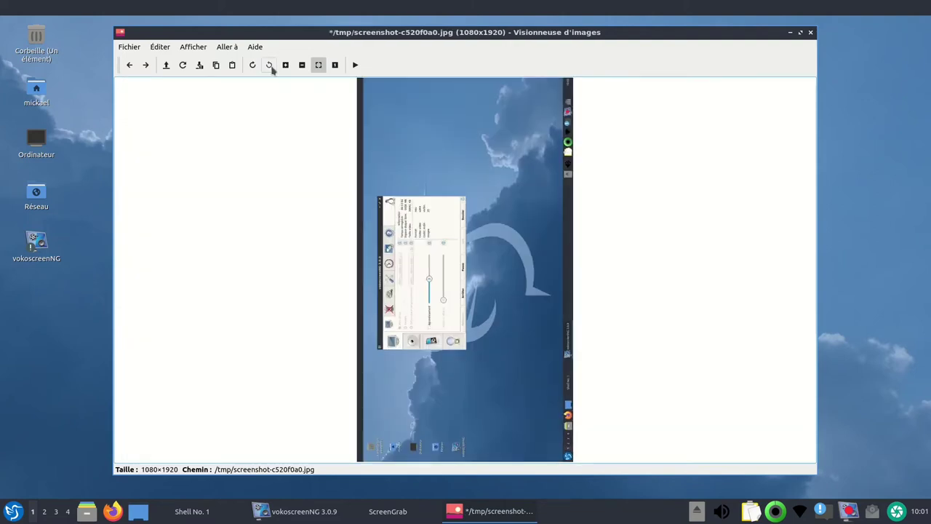
click(269, 65)
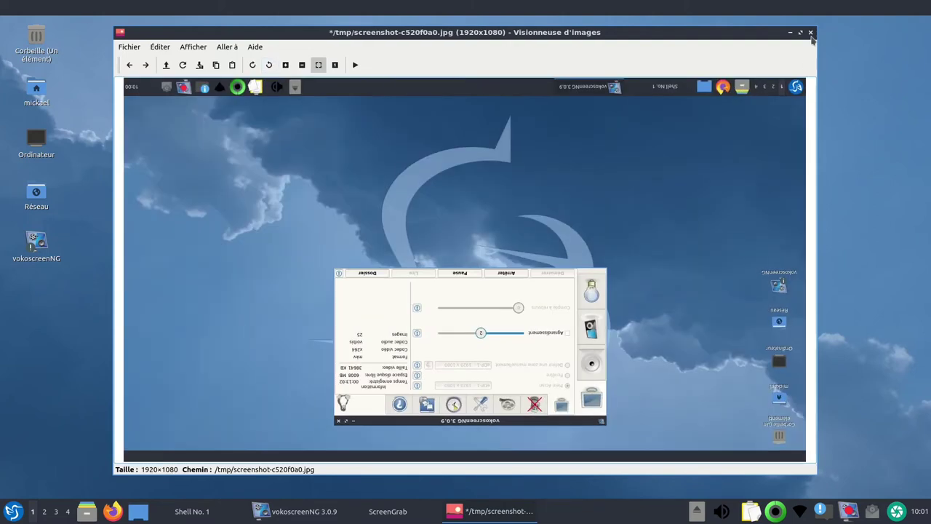
click(318, 66)
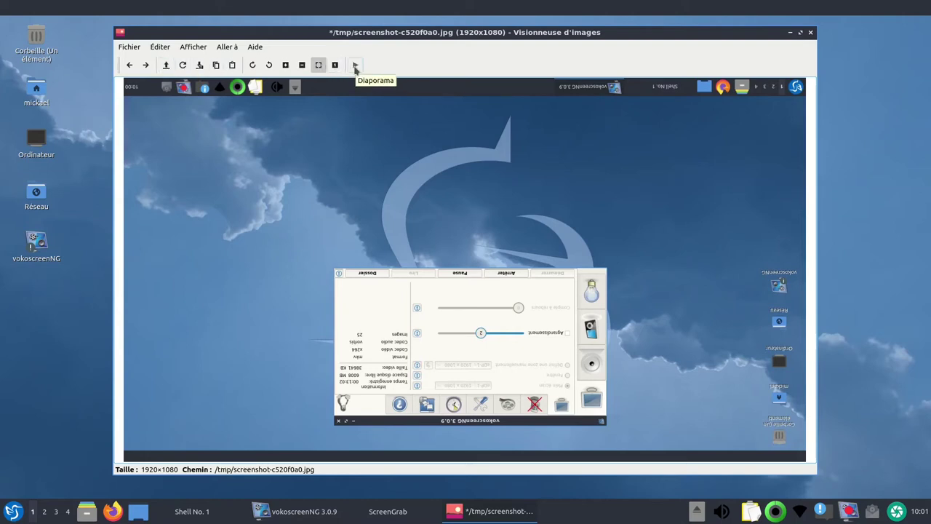
click(810, 33)
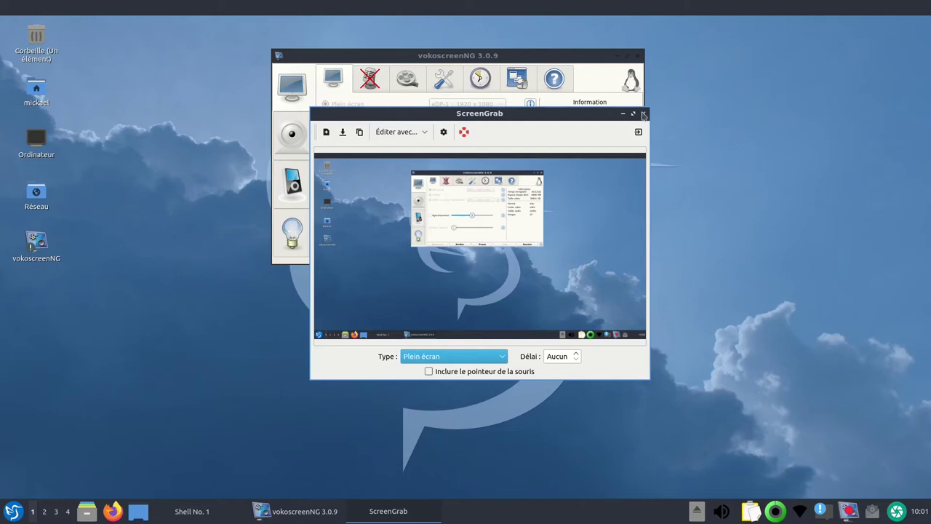
click(643, 113)
Step: Look through the application categories and launch the Discover software centre from the system tools
click(13, 511)
mouse_move(43, 367)
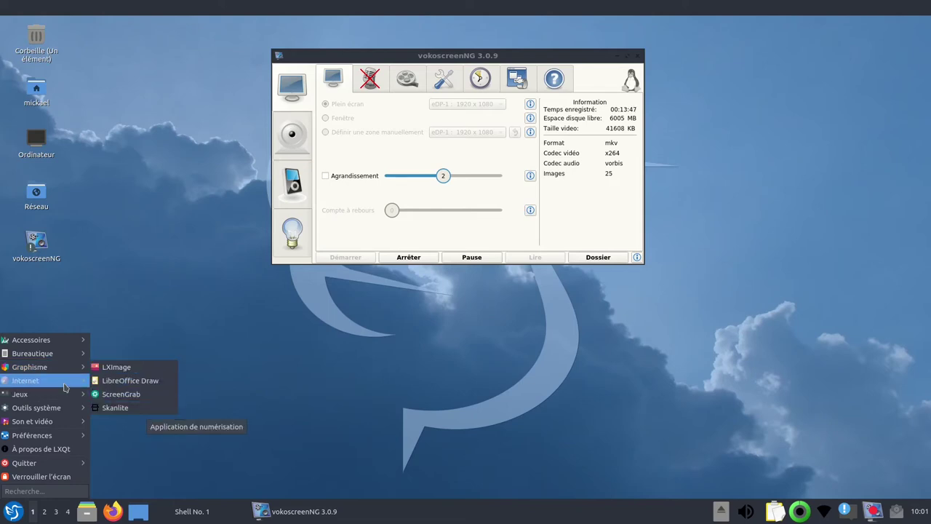
mouse_move(64, 382)
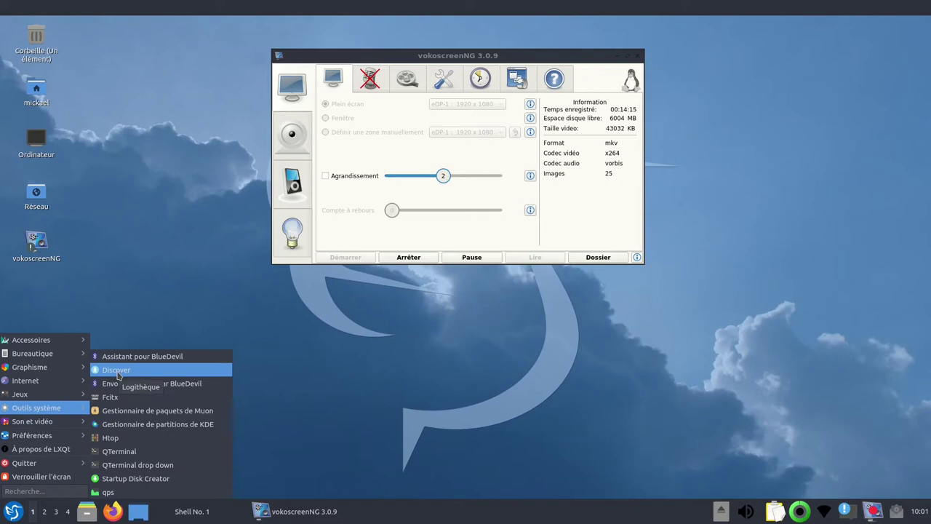
click(116, 371)
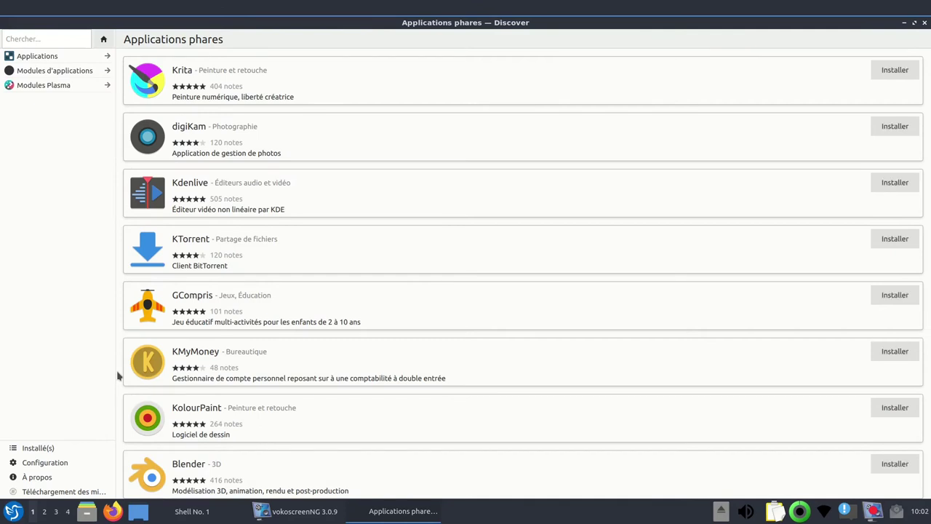
Step: Search Discover for "vivaldi" and clear the search
click(42, 39)
text(vivaldi)
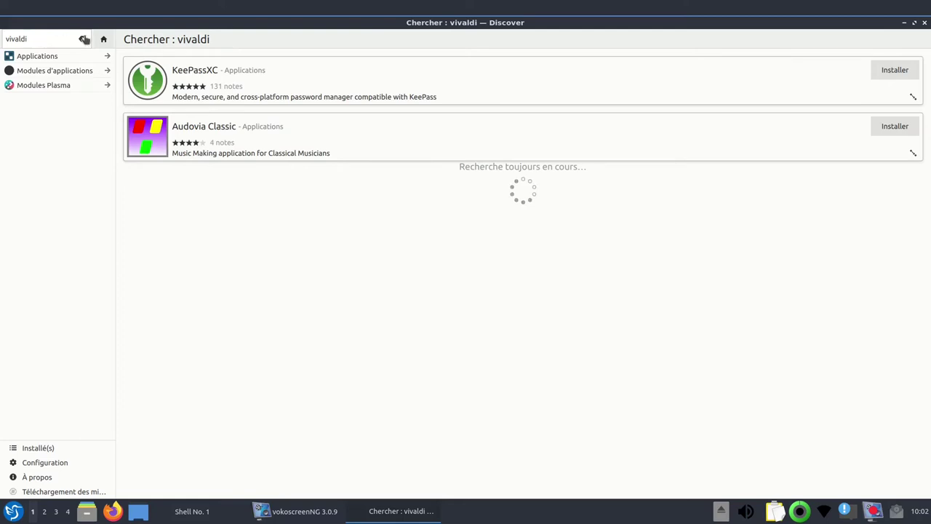
click(84, 38)
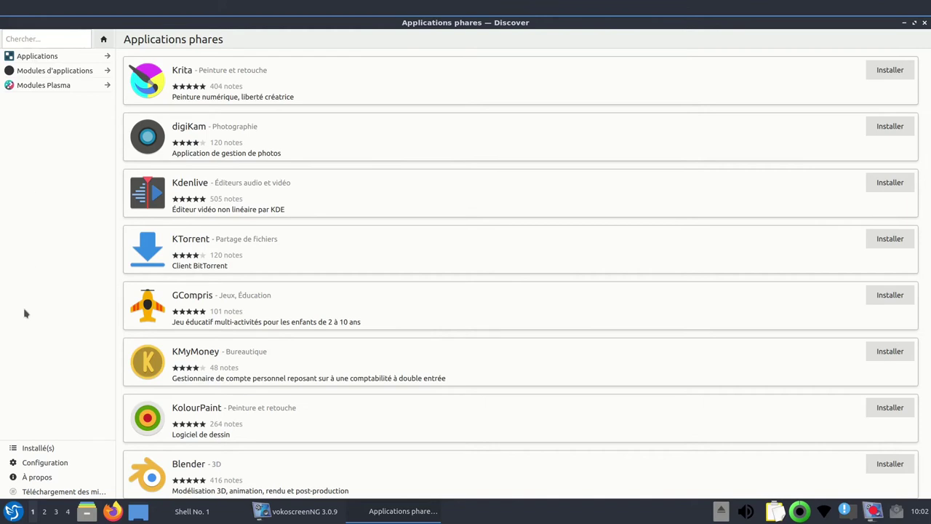
Step: Search Discover for "clementine" and open the details of Clementine Music Player
click(16, 40)
text(cle)
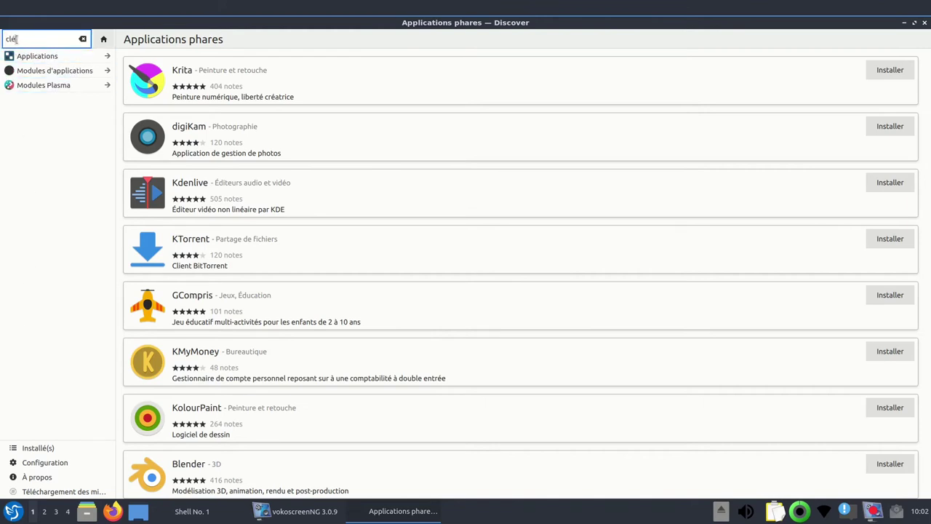
text(mentine)
click(211, 86)
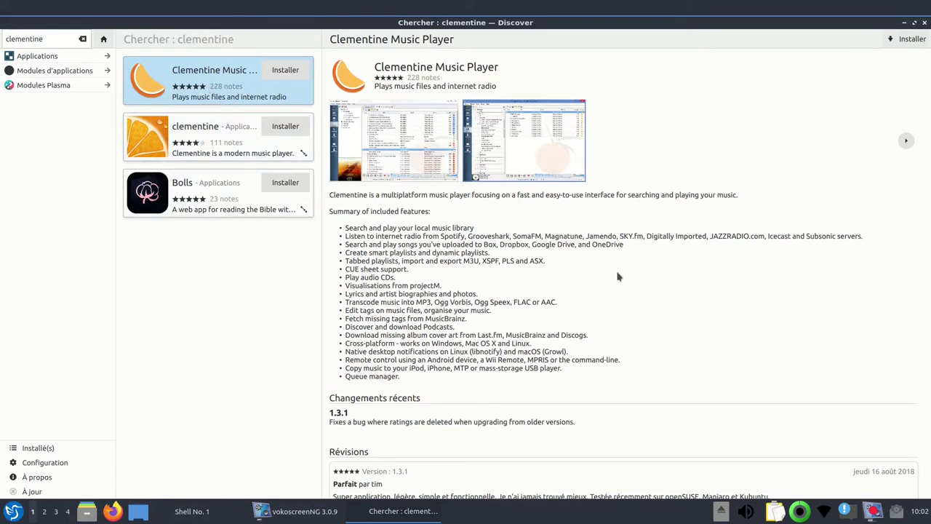
Step: Compare the descriptions, reviews and package sources of the Clementine Music Player and clementine entries
scroll(804, 199, down, 5)
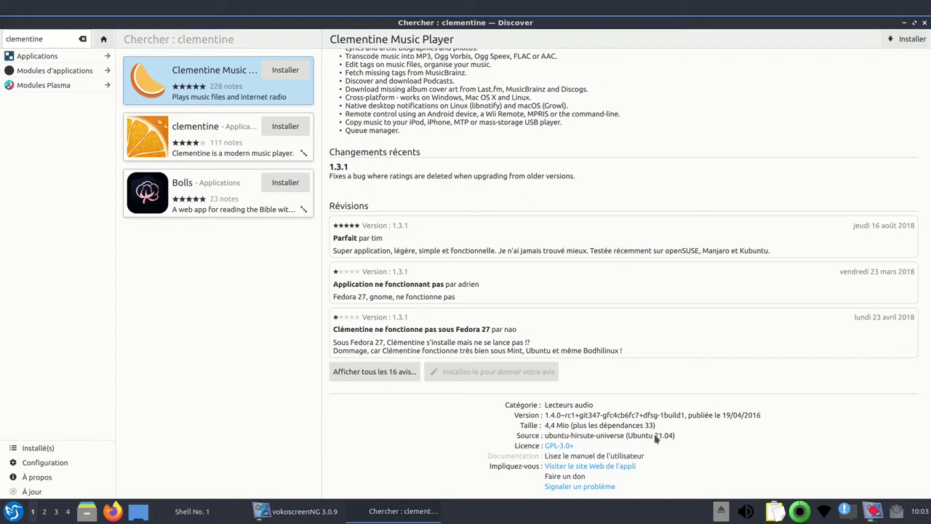
click(151, 136)
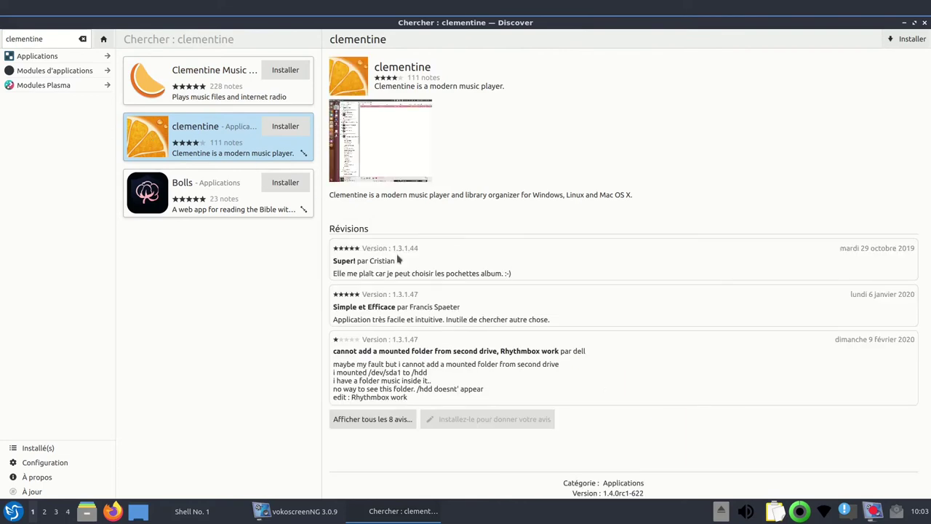
scroll(398, 259, down, 3)
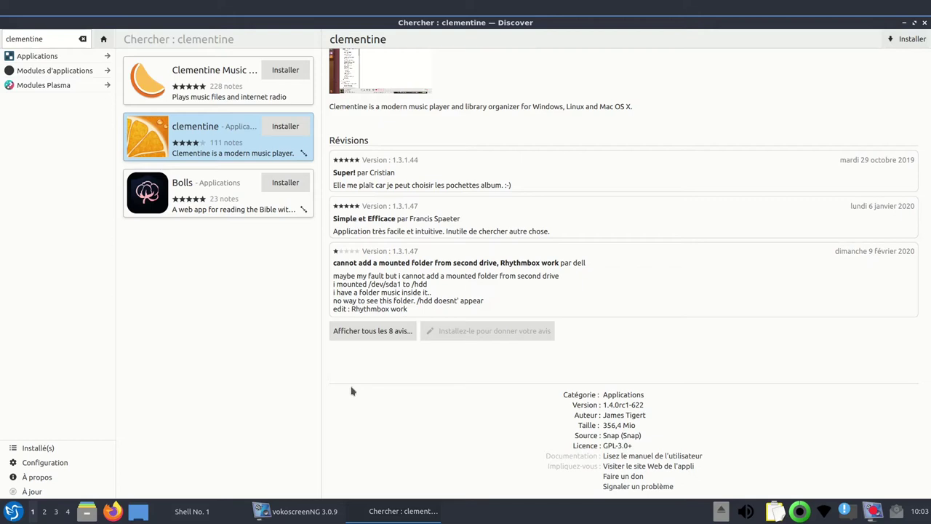
click(214, 80)
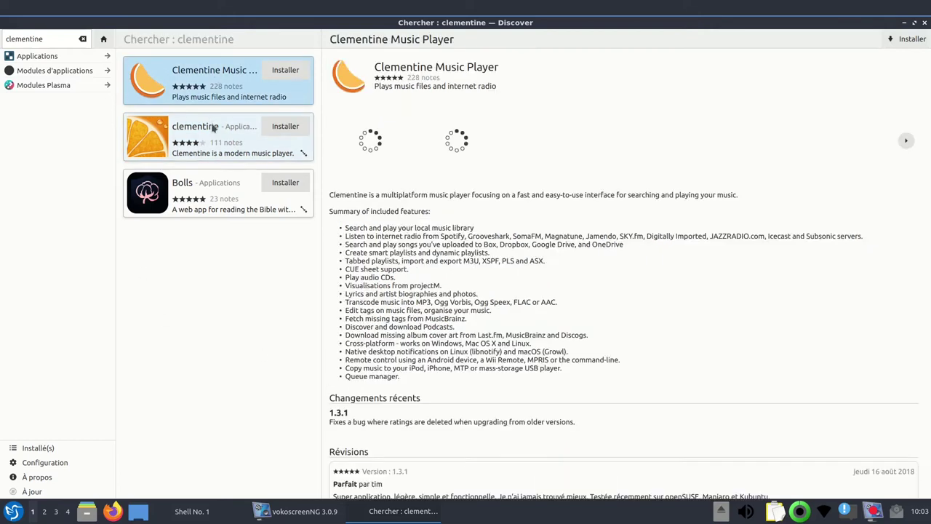
click(211, 129)
Step: Search Discover for "vlc" and open the details of the VLC media player
click(51, 40)
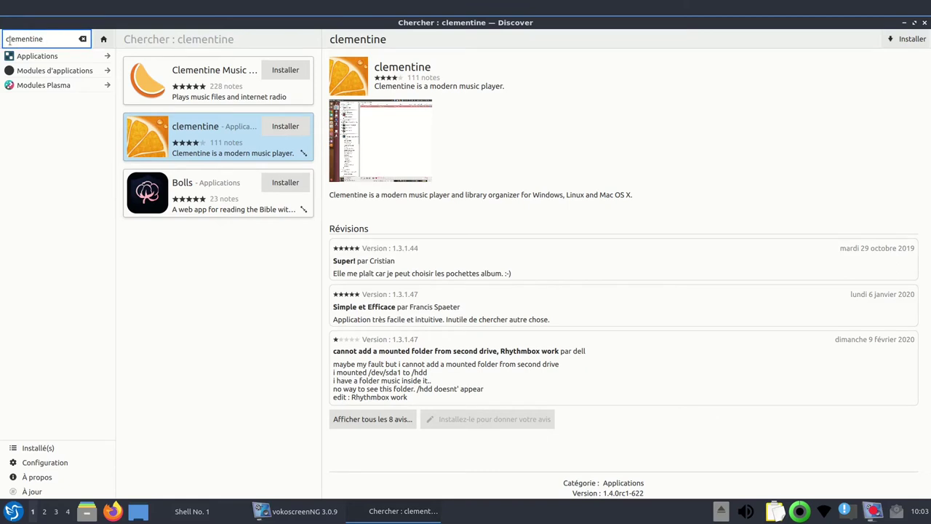
key(BackSpace)
key(BackSpace)
key(BackSpace)
key(BackSpace)
key(BackSpace)
key(BackSpace)
key(BackSpace)
key(BackSpace)
key(BackSpace)
text(vlc)
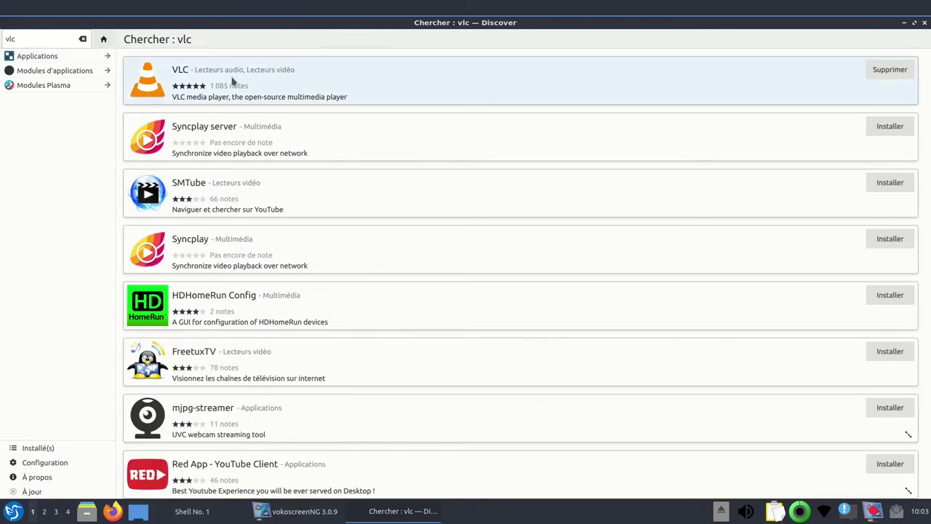
click(233, 82)
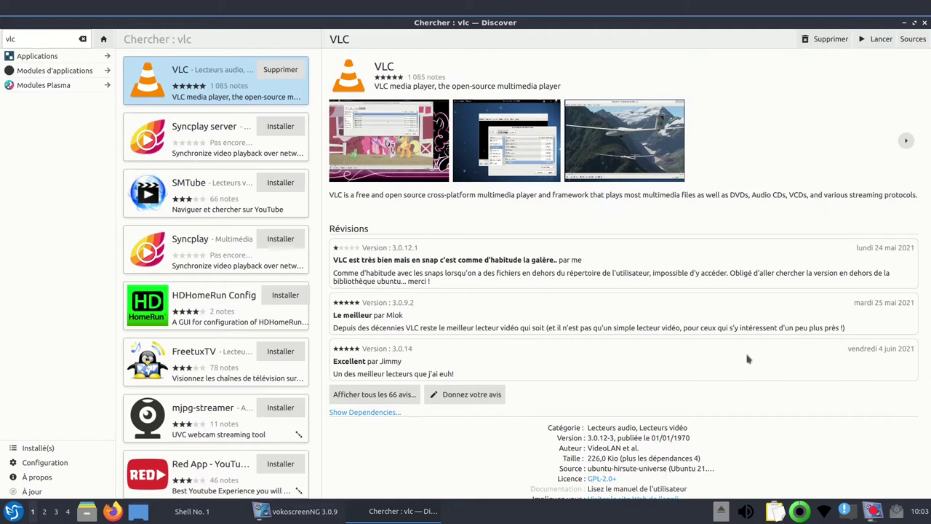
Step: Switch VLC's source to Snap and install that version, authenticating with the account password
click(914, 40)
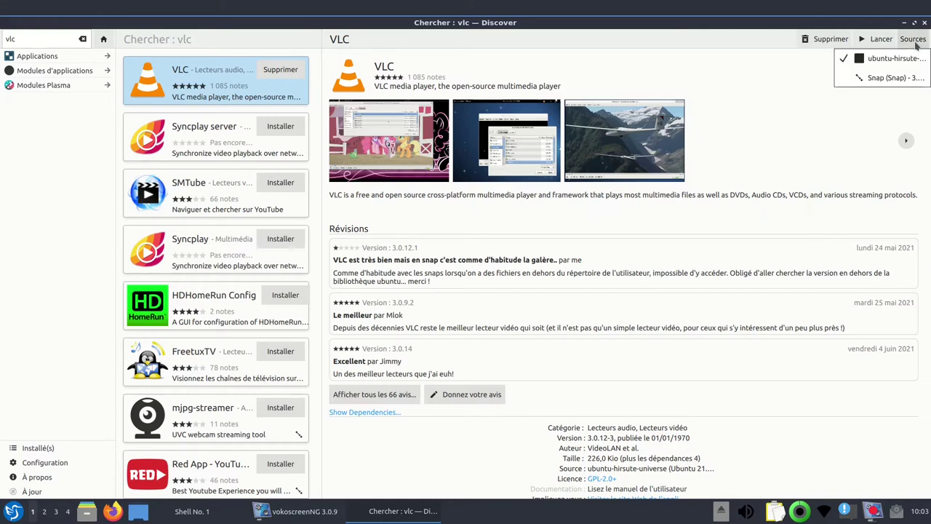
click(895, 78)
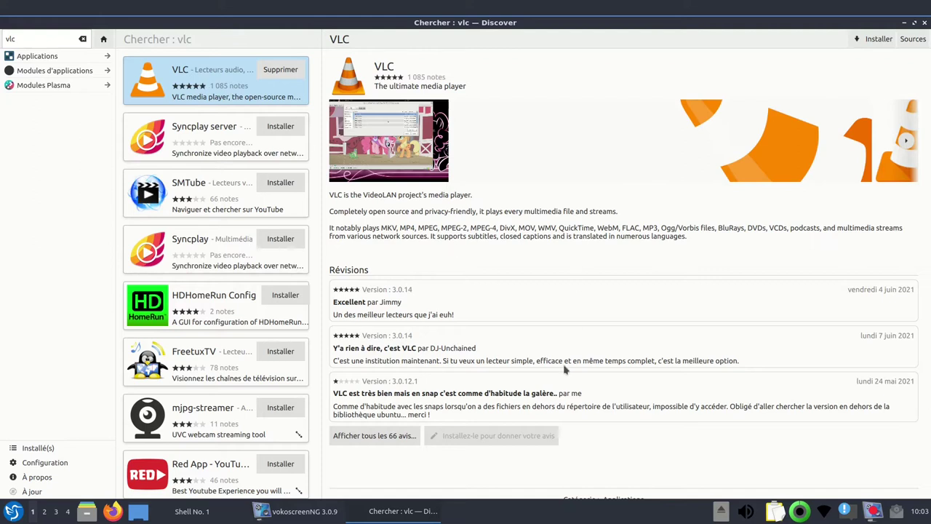
click(867, 42)
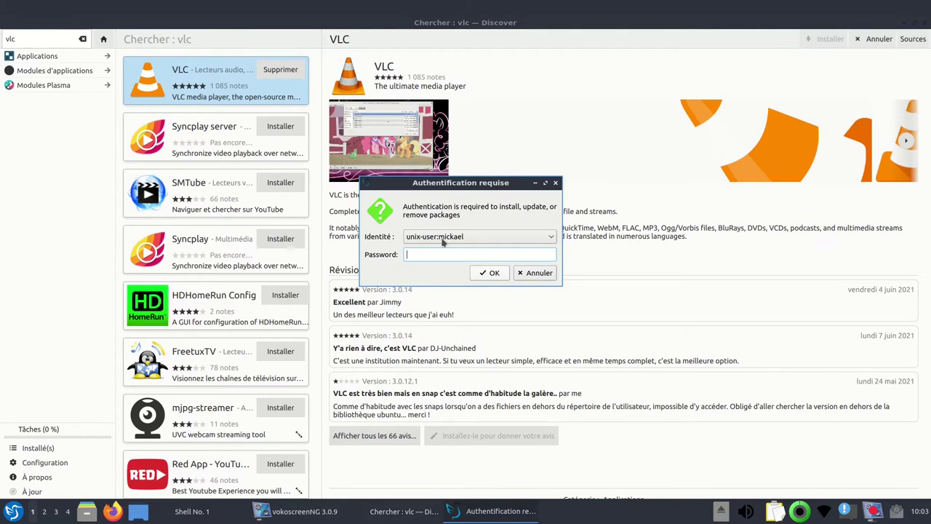
key(Return)
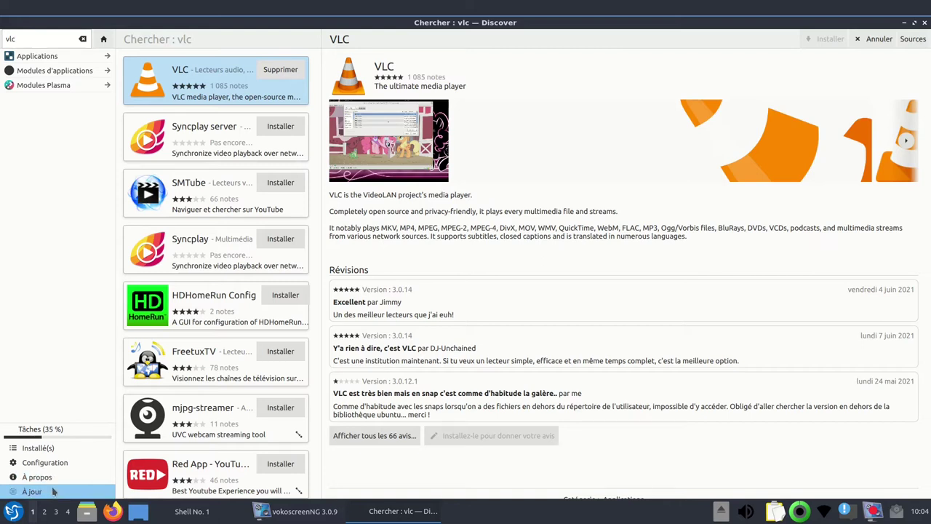
Step: Check the available updates and look through the full list of installed applications down to its end
click(53, 496)
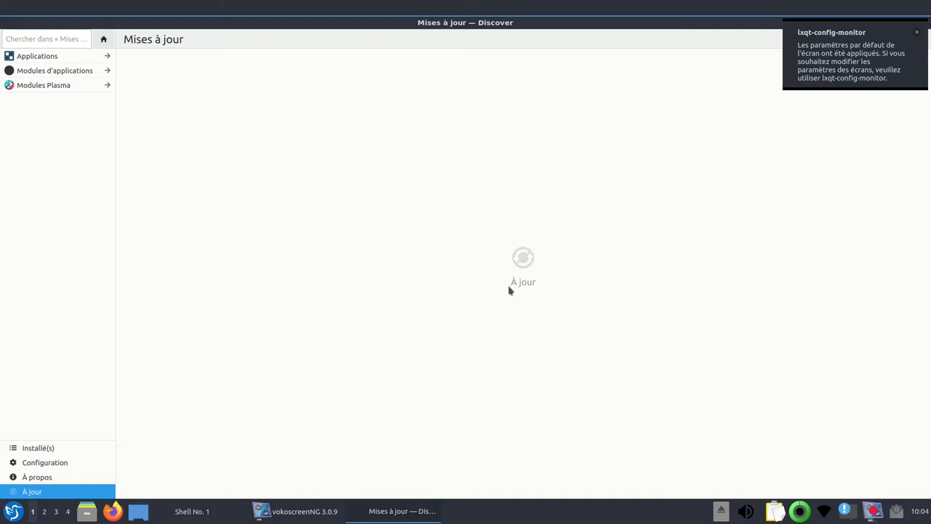
click(63, 453)
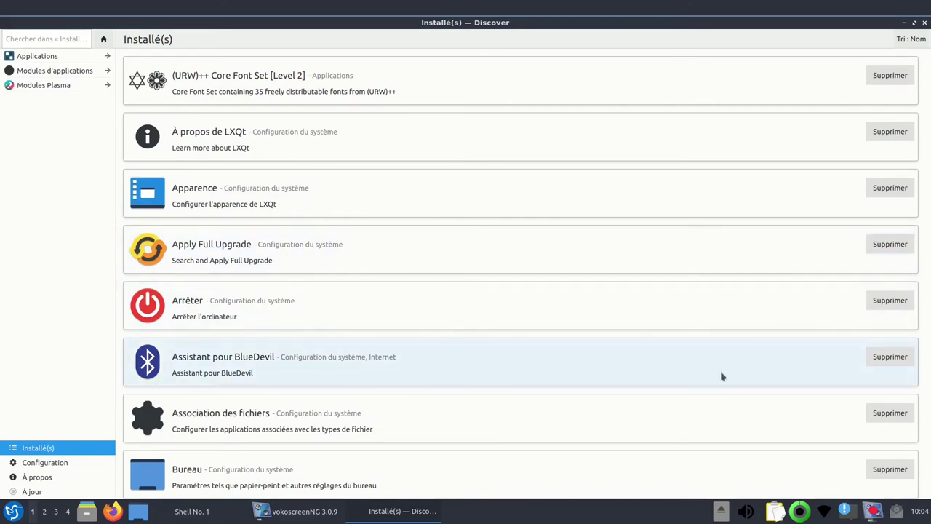
scroll(723, 376, down, 10)
scroll(723, 376, down, 13)
scroll(722, 376, down, 20)
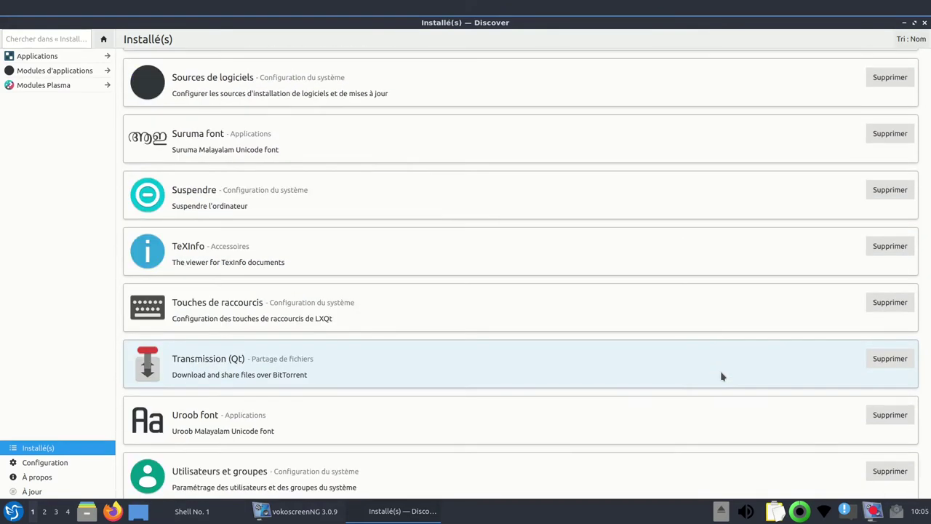
scroll(723, 376, down, 5)
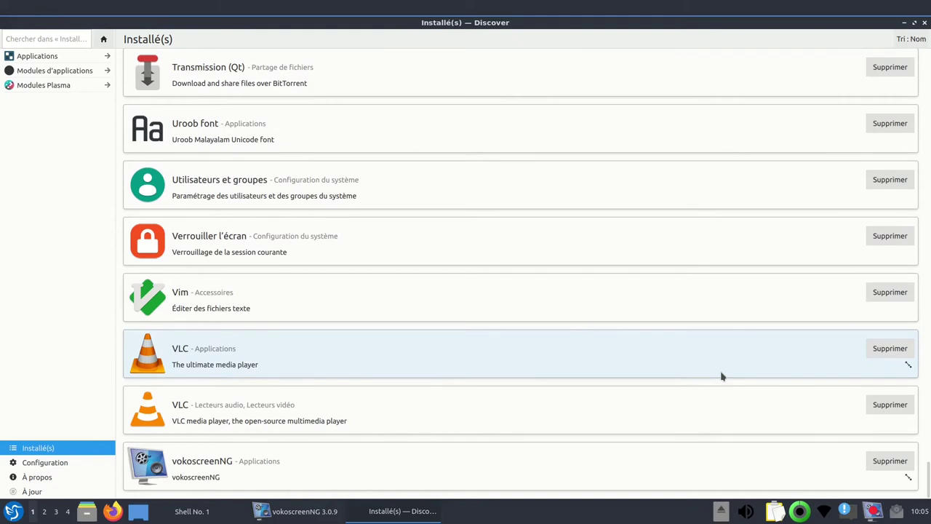
Step: Compare the details and sources of the two installed VLC entries, the Ubuntu package and the Snap
click(616, 412)
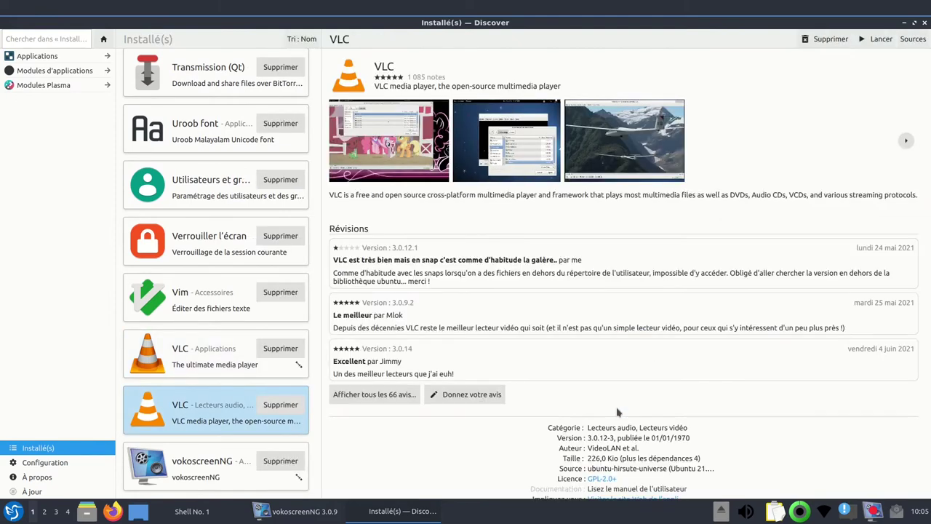
scroll(616, 413, down, 1)
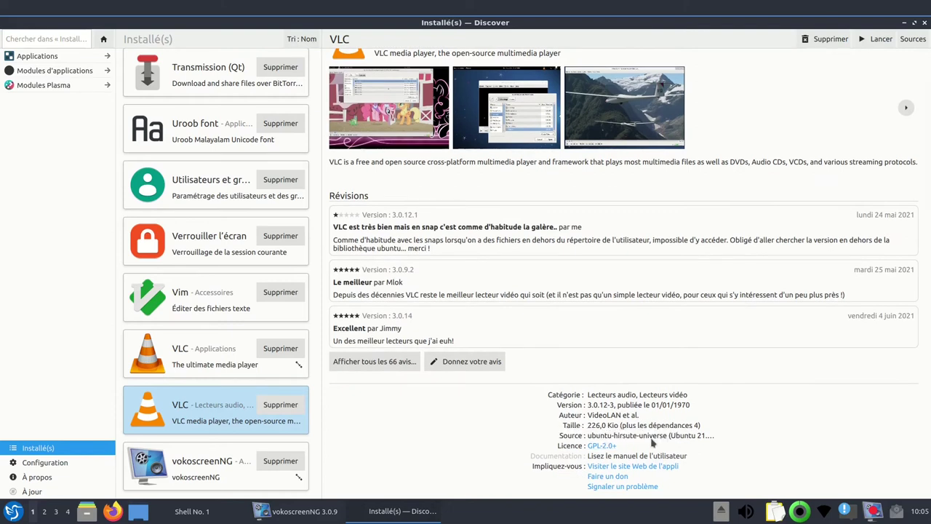
click(241, 353)
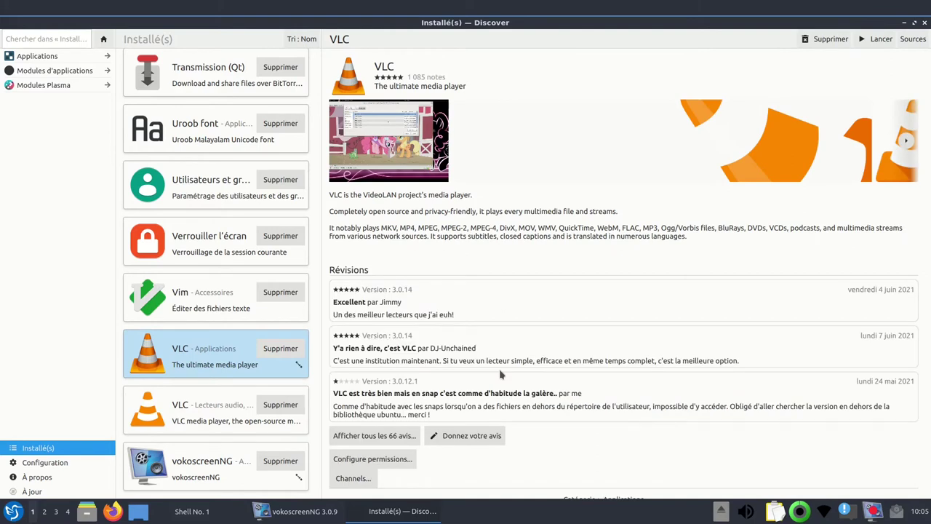
scroll(499, 373, down, 3)
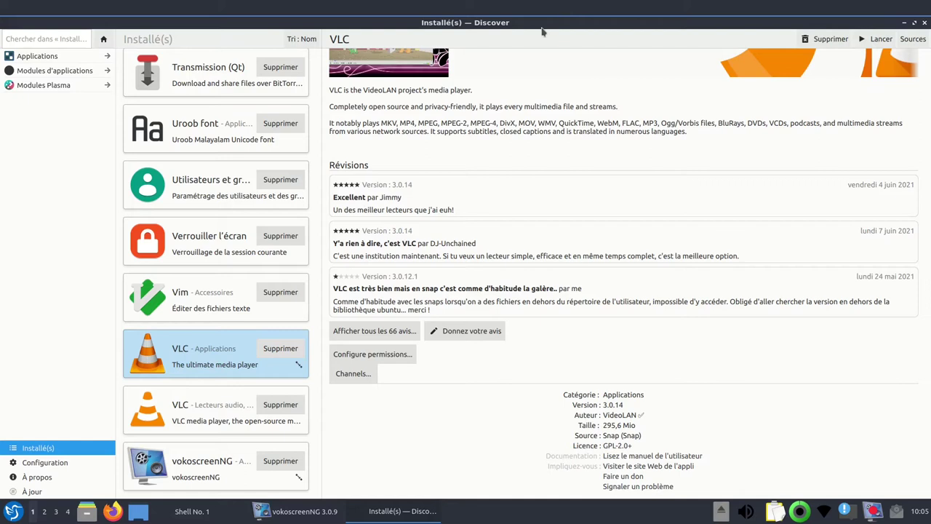
Step: Browse the Accessoires, Bureautique and Jeux application categories in Discover and close the software centre
click(33, 59)
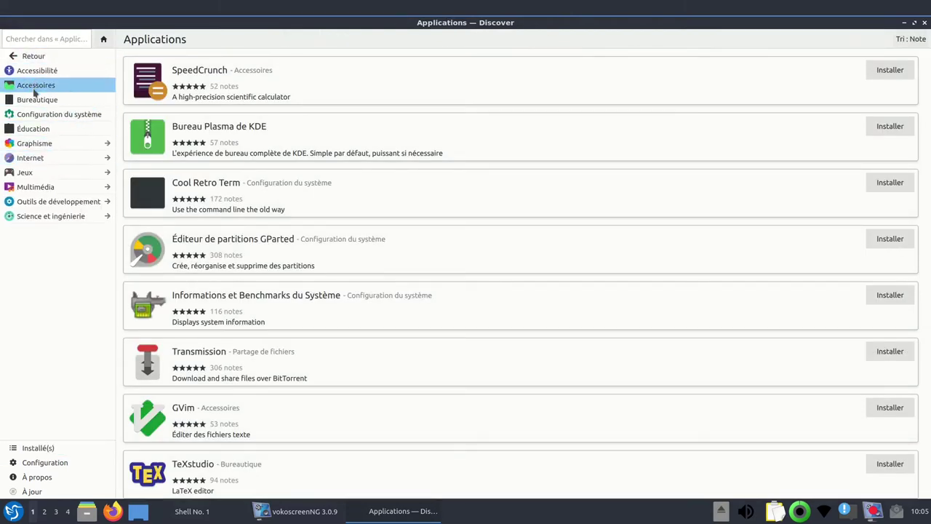
click(34, 87)
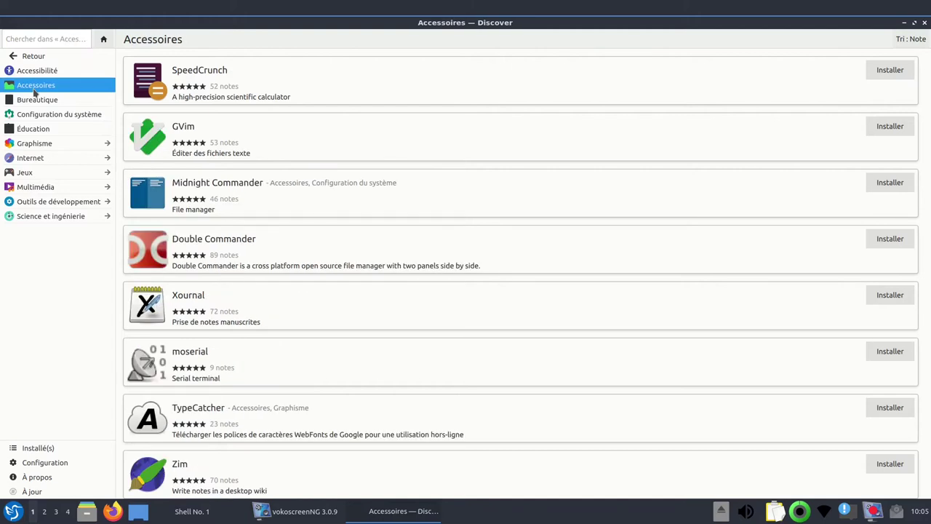
click(37, 101)
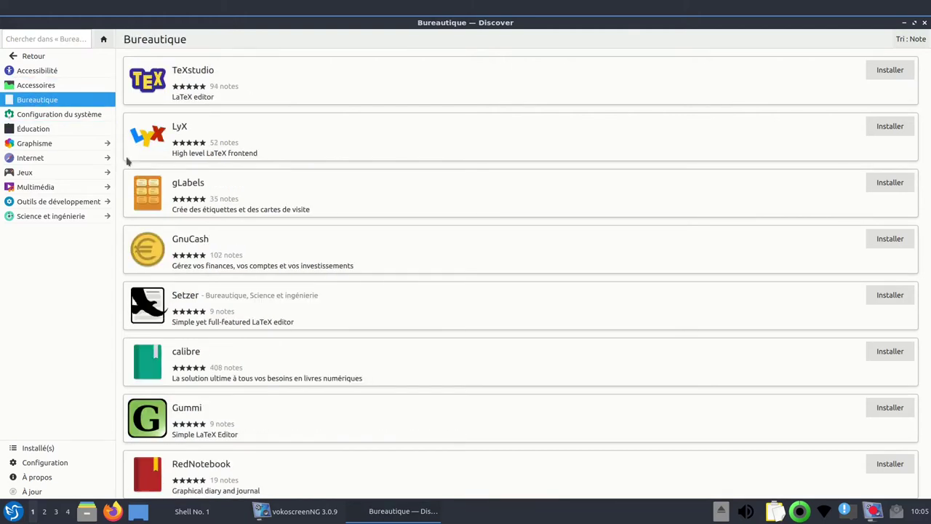
scroll(214, 201, down, 5)
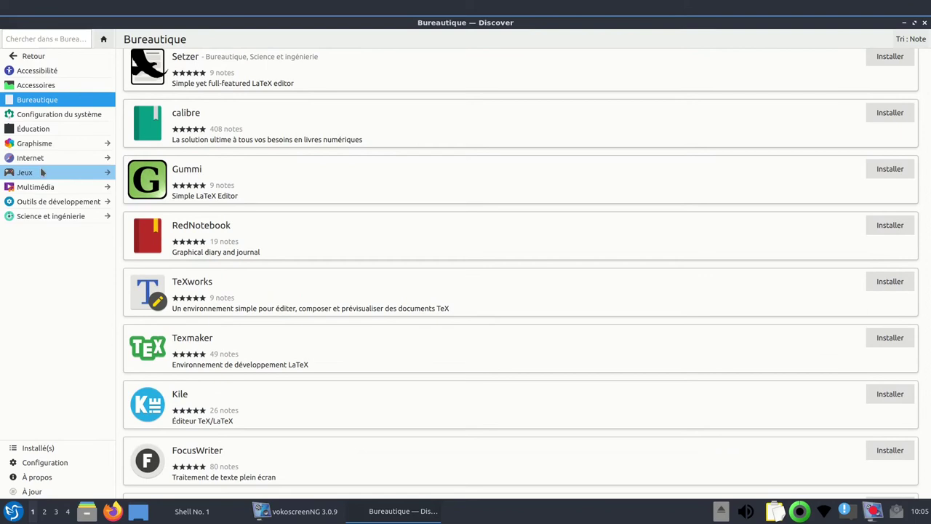
click(42, 171)
scroll(252, 172, down, 3)
scroll(251, 172, up, 3)
scroll(255, 196, down, 15)
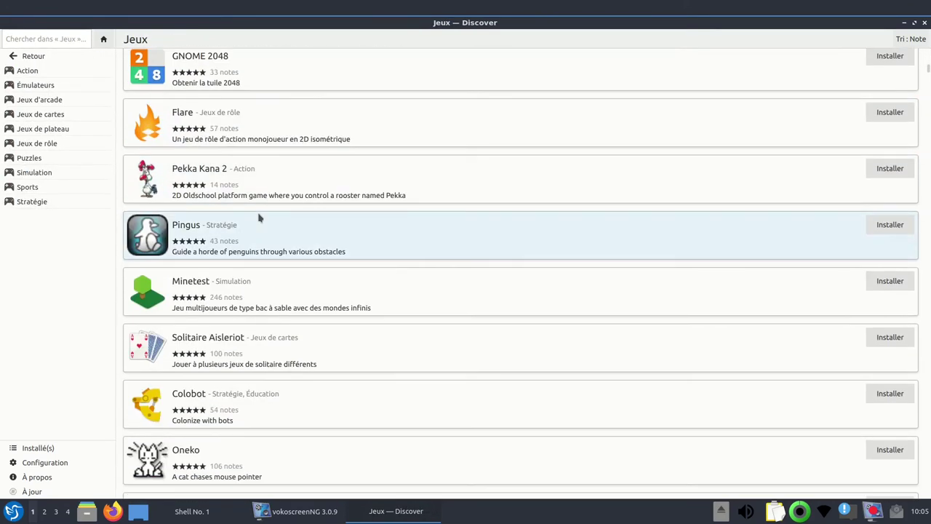
scroll(260, 214, up, 5)
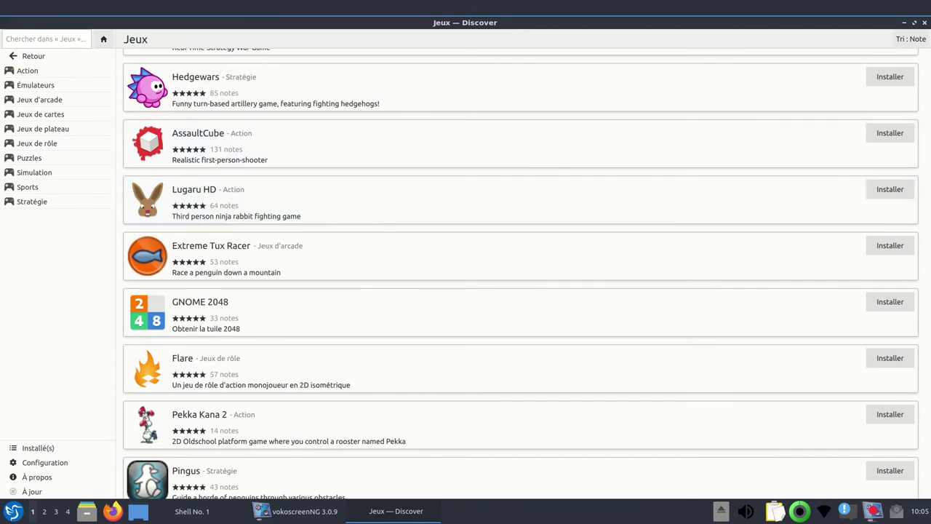
click(925, 24)
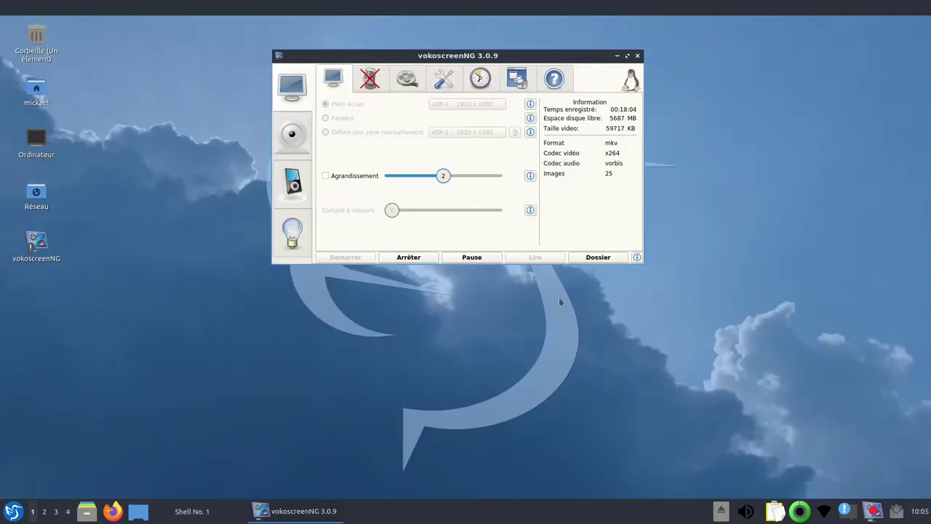
Step: Launch the Muon package manager from the system tools, search its packages for "vlc" and close it
click(13, 510)
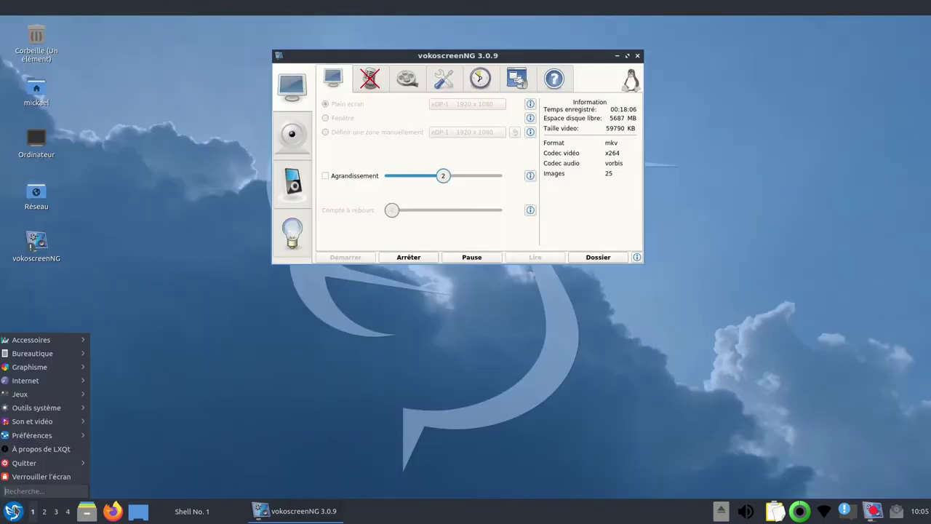
mouse_move(37, 410)
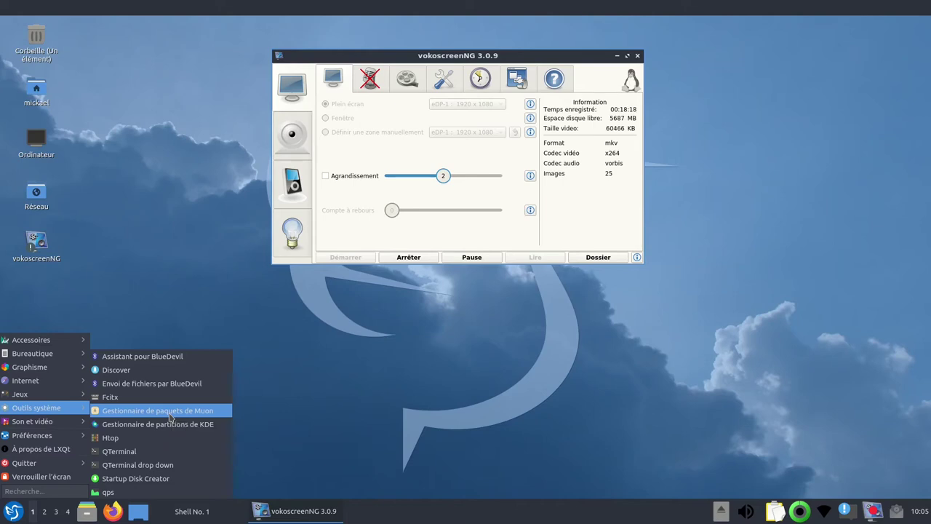
click(170, 414)
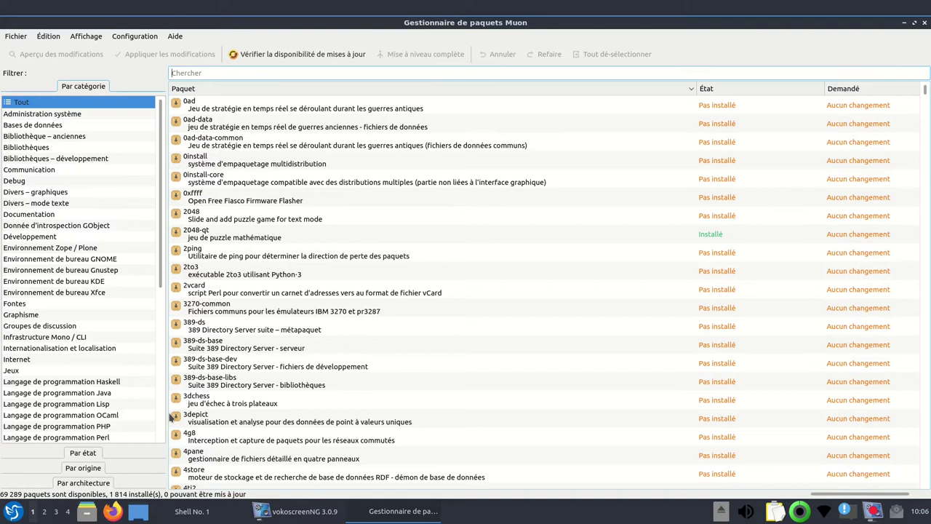
text(vlc)
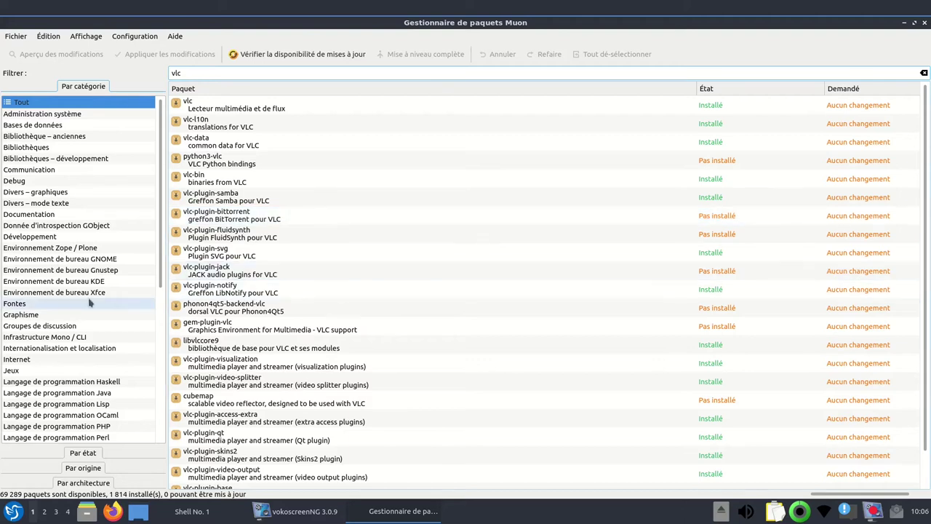
click(925, 24)
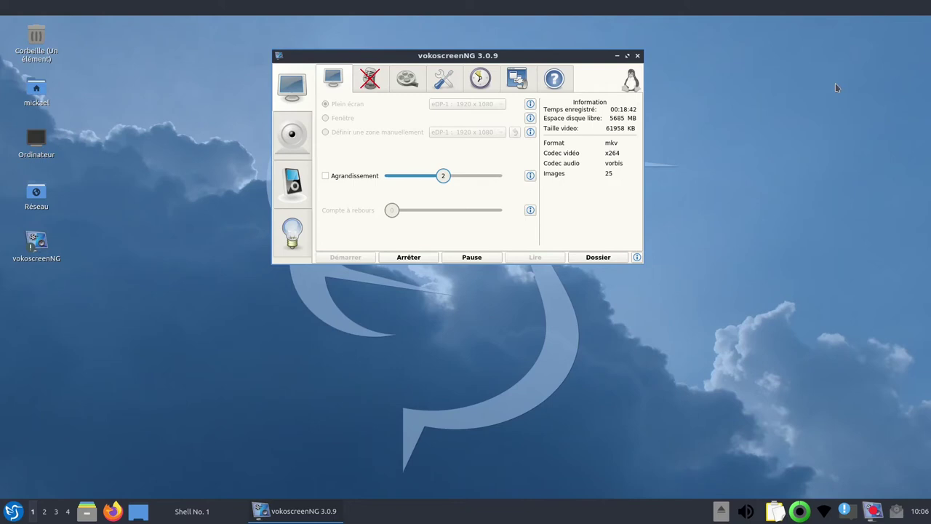
Step: Launch QTerminal from the system tools, run htop in it, and close the terminal while confirming the exit
click(13, 511)
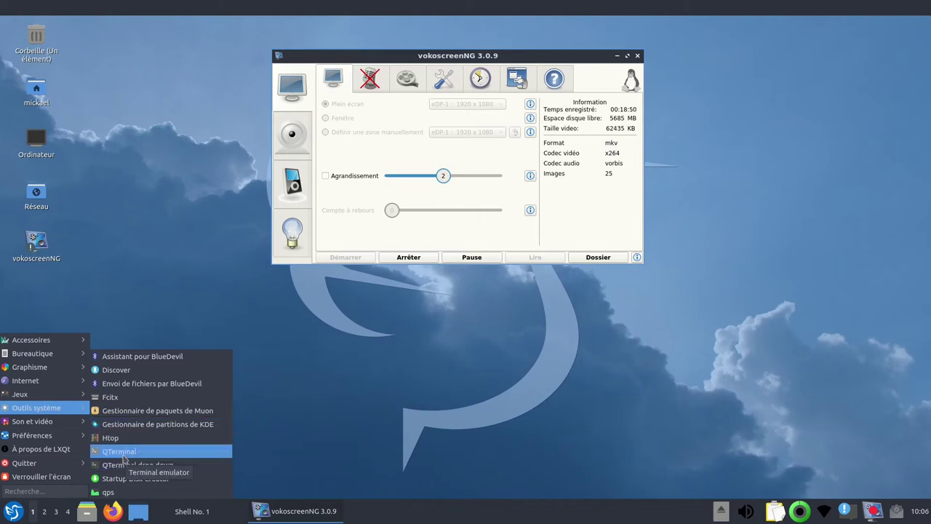
click(124, 456)
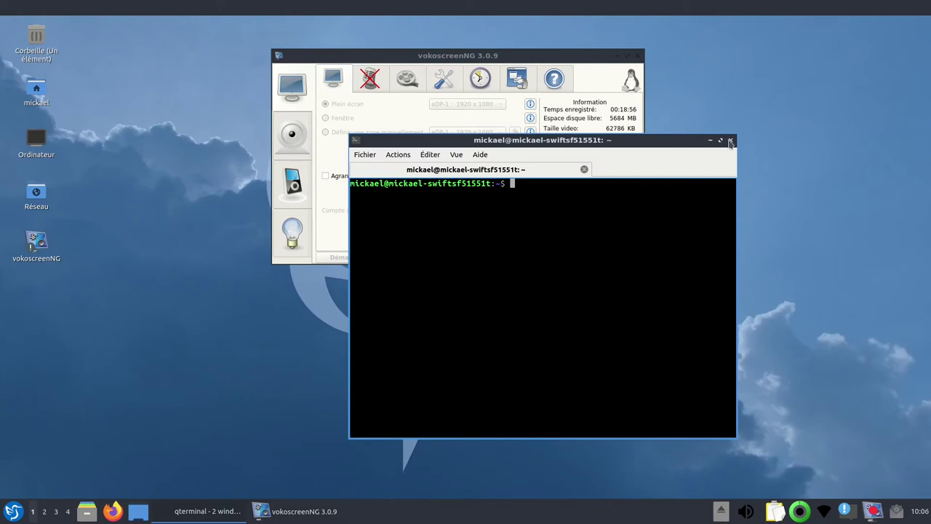
text(clear)
key(Return)
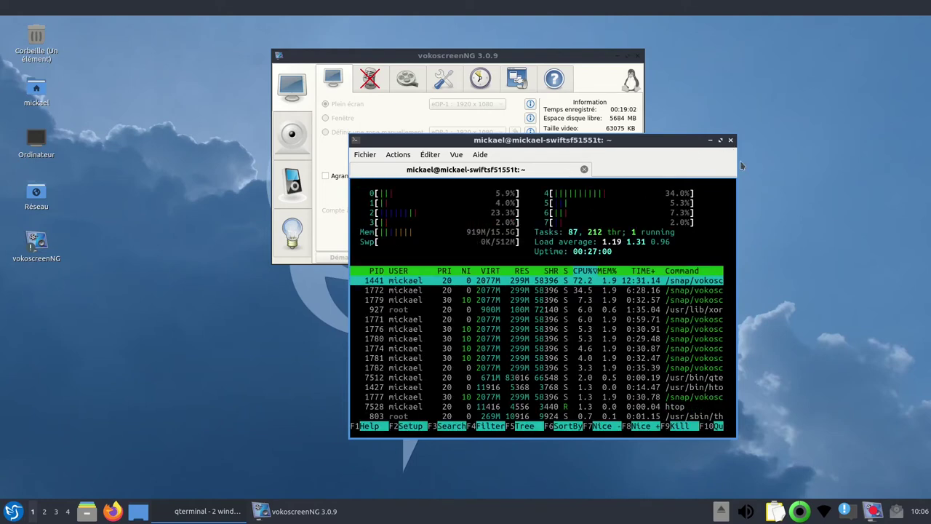
click(731, 140)
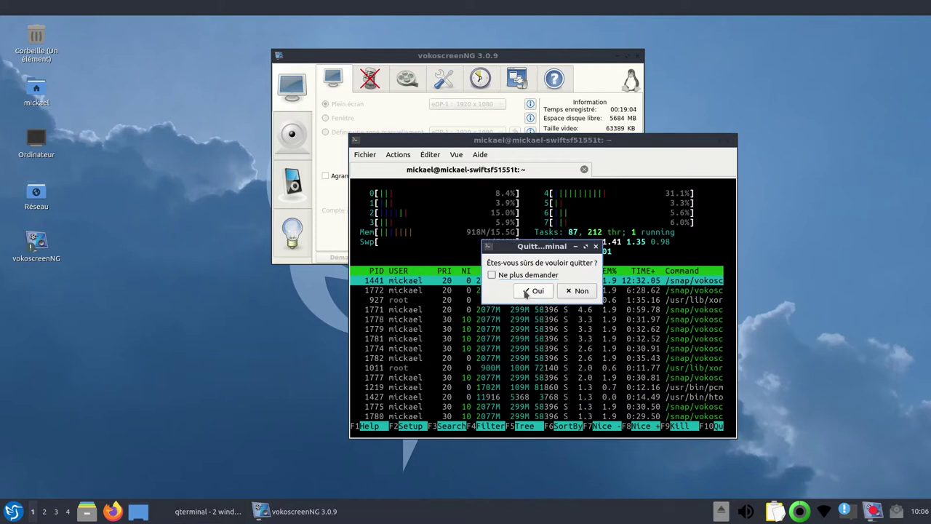
click(532, 290)
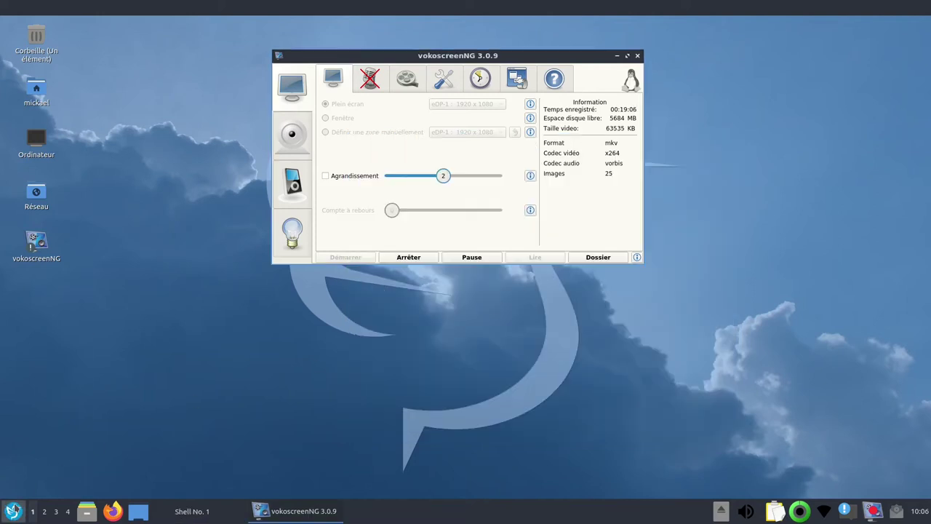
Step: Open Startup Disk Creator from the system tools, look at its source image and target disk lists, and quit it
click(16, 510)
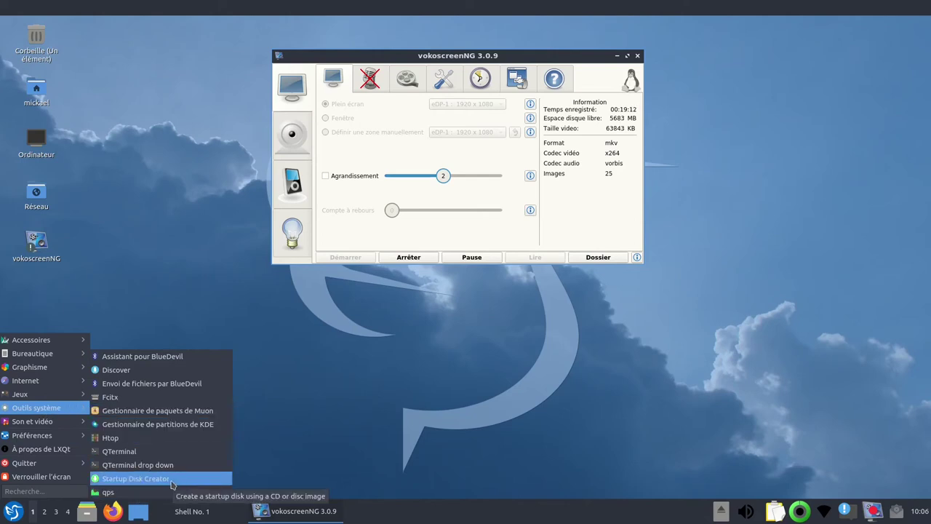
click(136, 478)
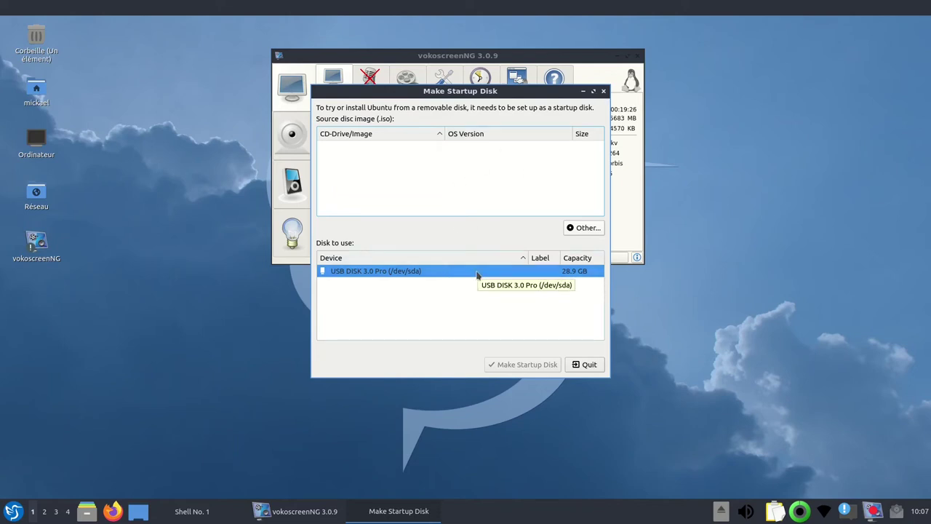
click(588, 365)
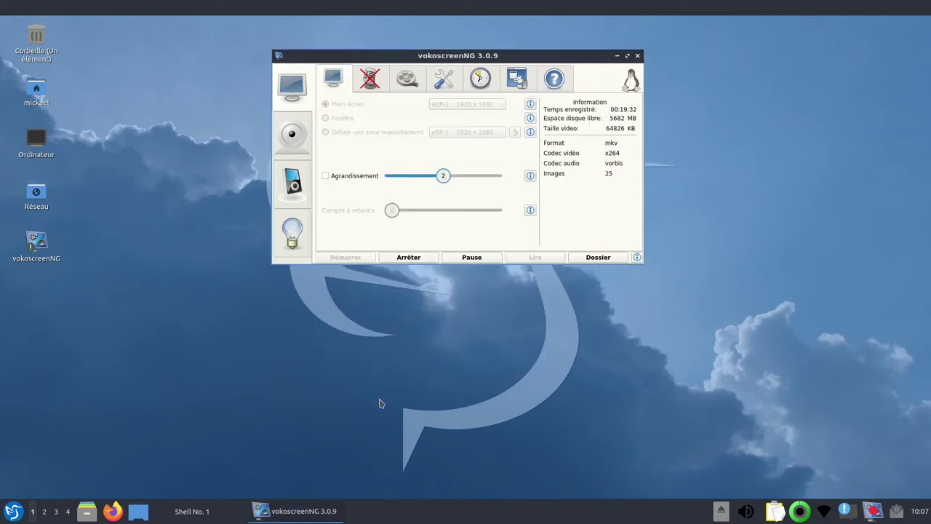
Step: Launch the K3b disc burner, dismiss its system configuration warning, look at the main window and close it
click(13, 511)
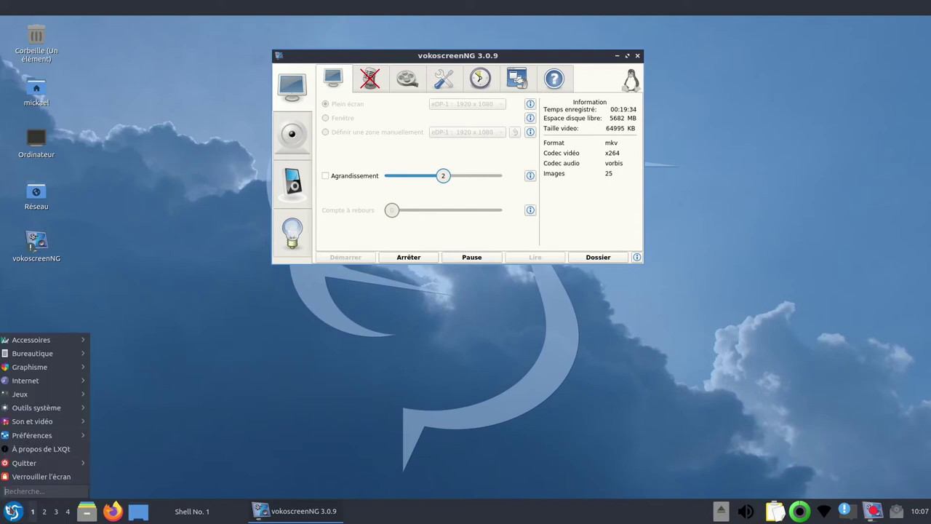
mouse_move(39, 440)
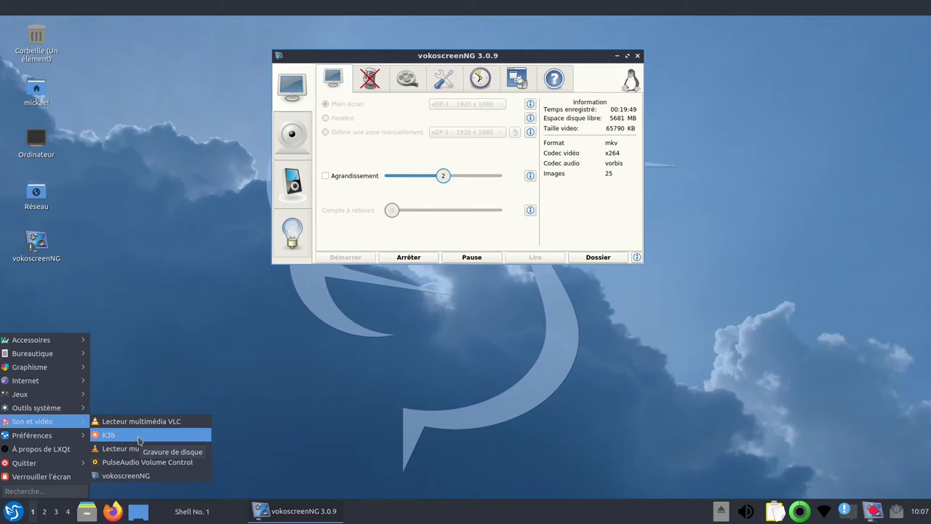
click(139, 435)
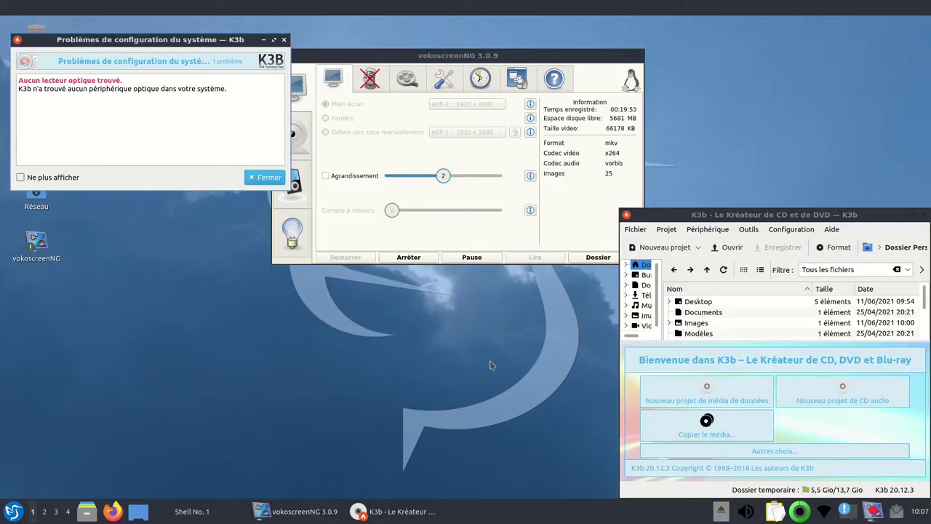
drag(821, 215, 729, 145)
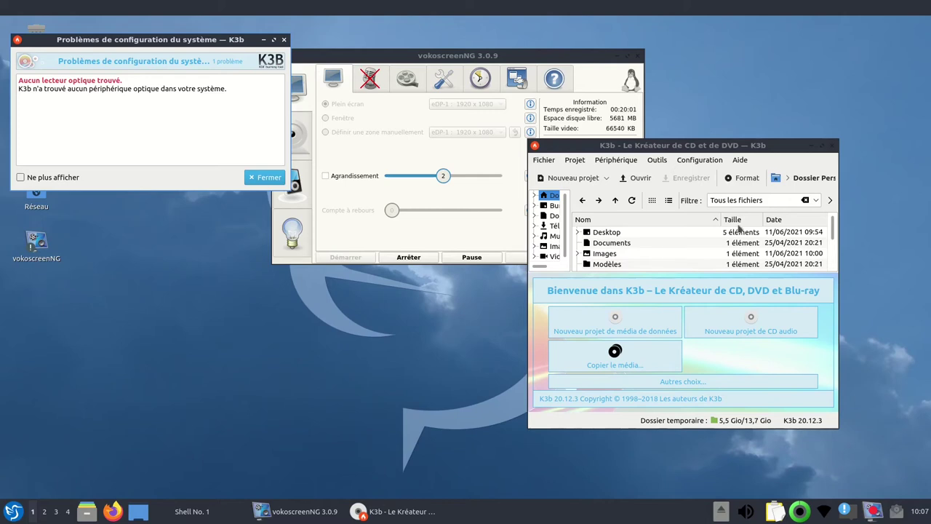
click(265, 177)
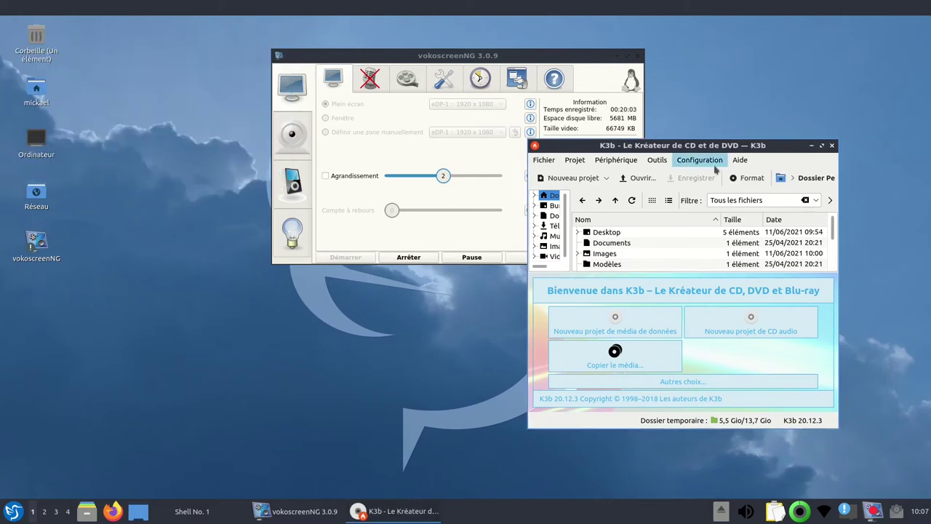
click(831, 147)
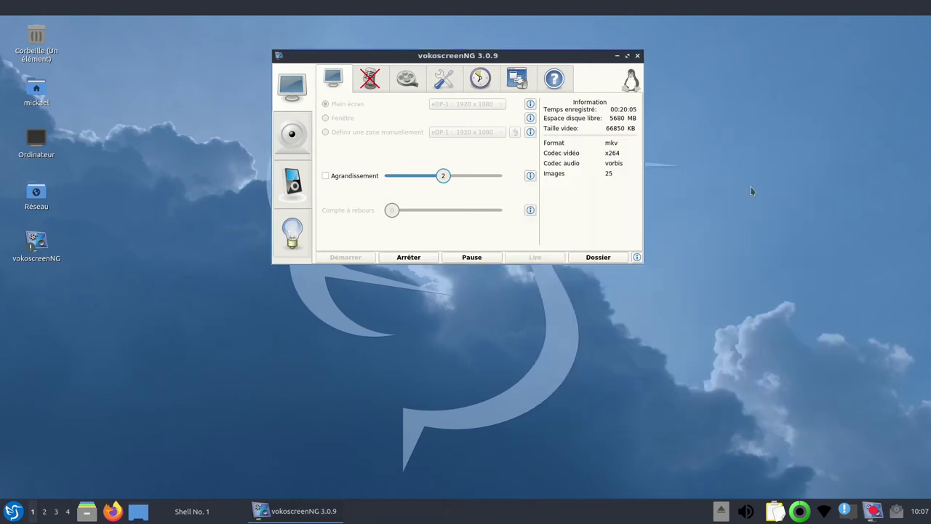
Step: Open PulseAudio Volume Control, look through its playback, recording, output device, input device and configuration pages, and close it
click(20, 513)
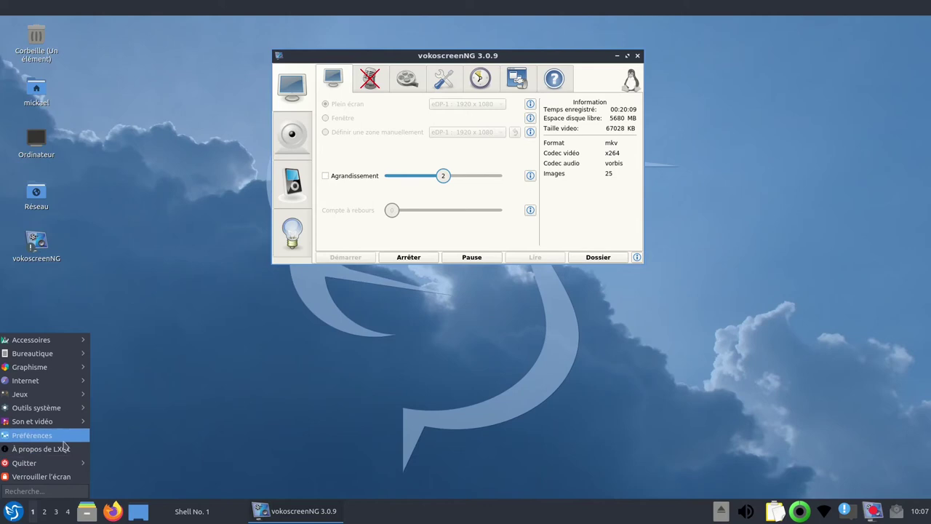
mouse_move(66, 422)
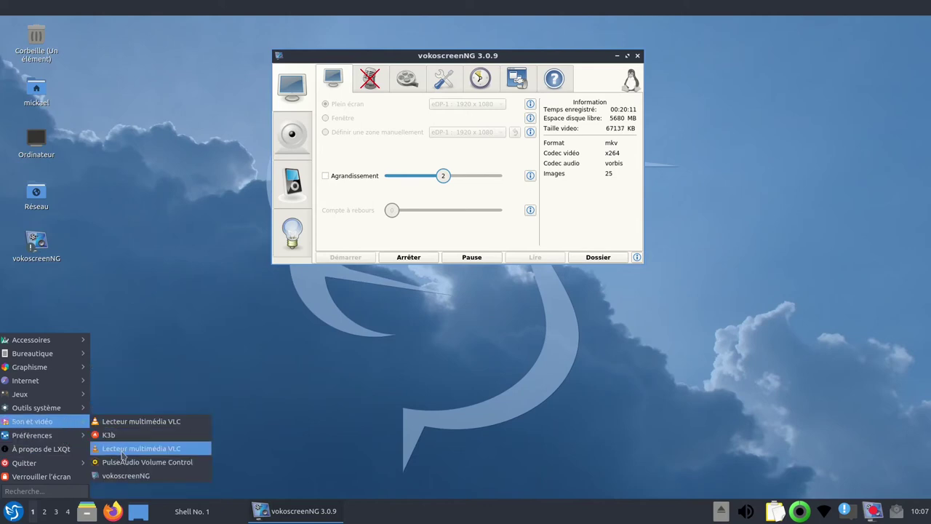
click(156, 468)
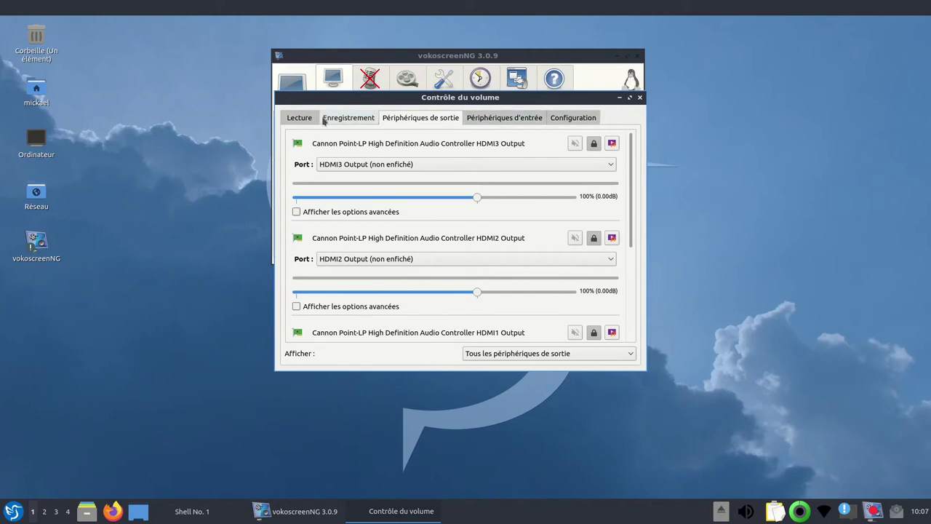
click(302, 118)
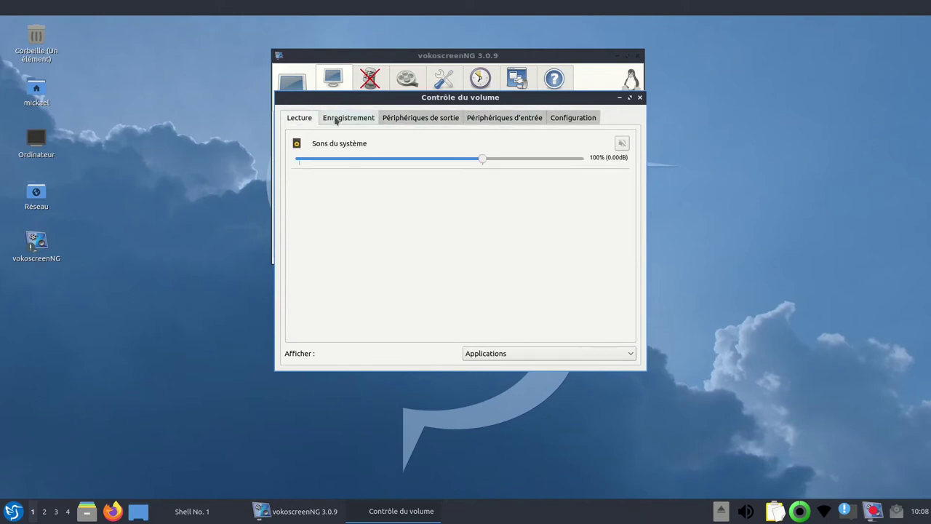
click(337, 120)
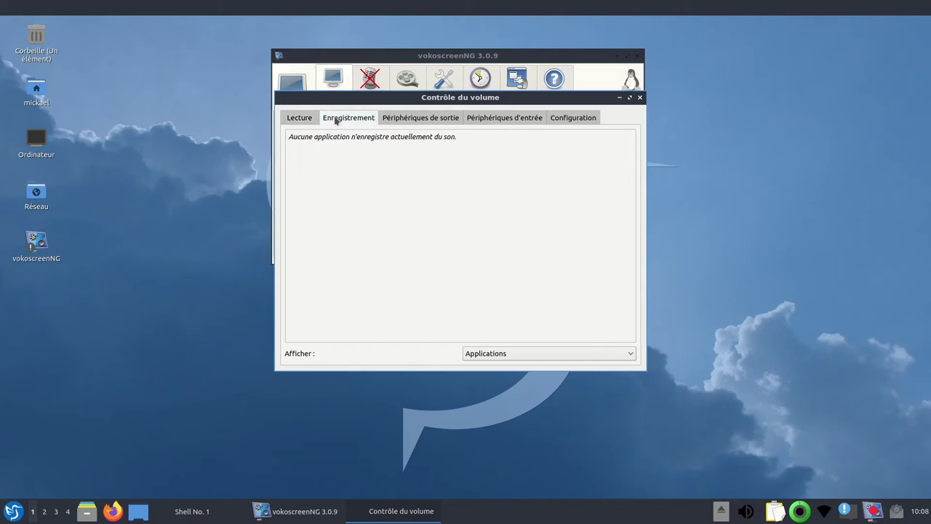
click(405, 123)
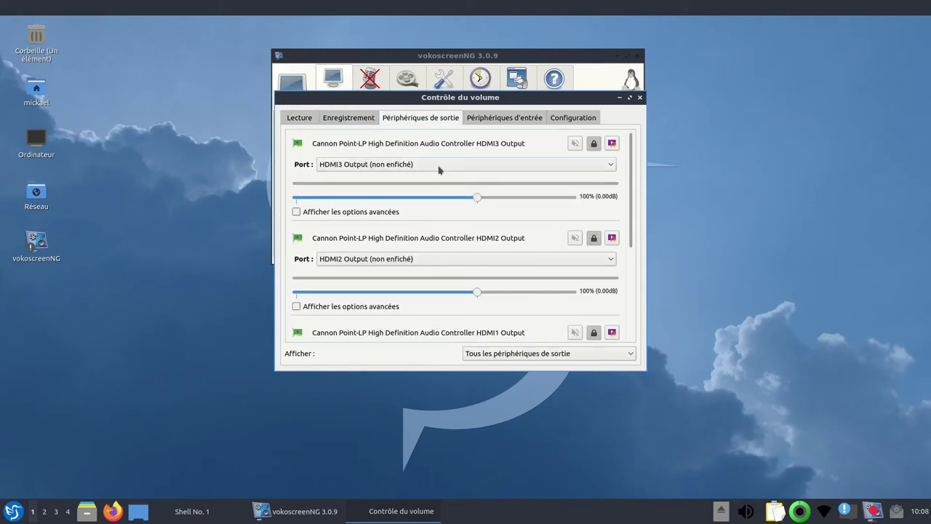
click(500, 124)
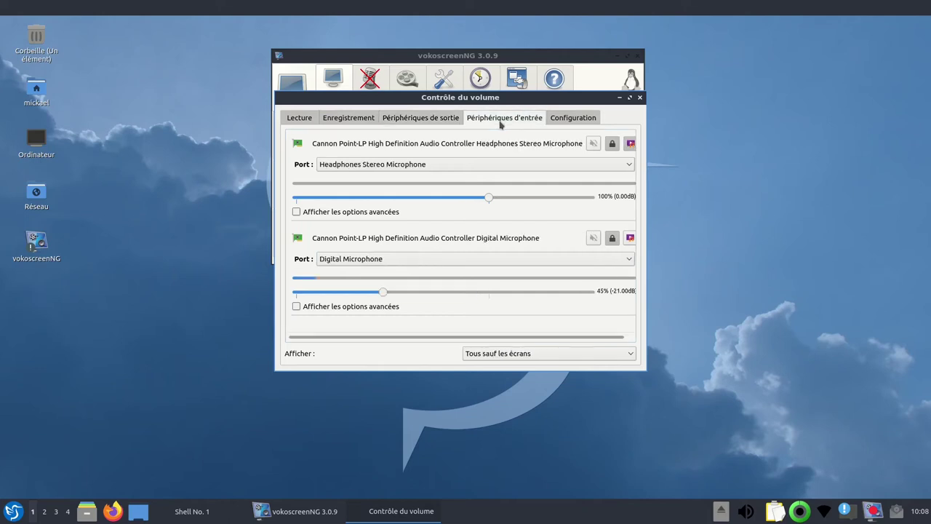
click(572, 120)
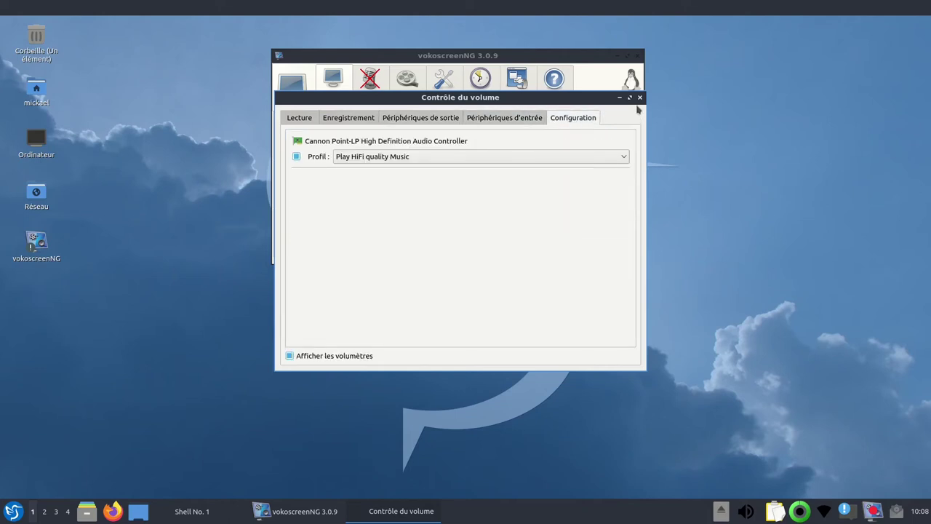
click(639, 98)
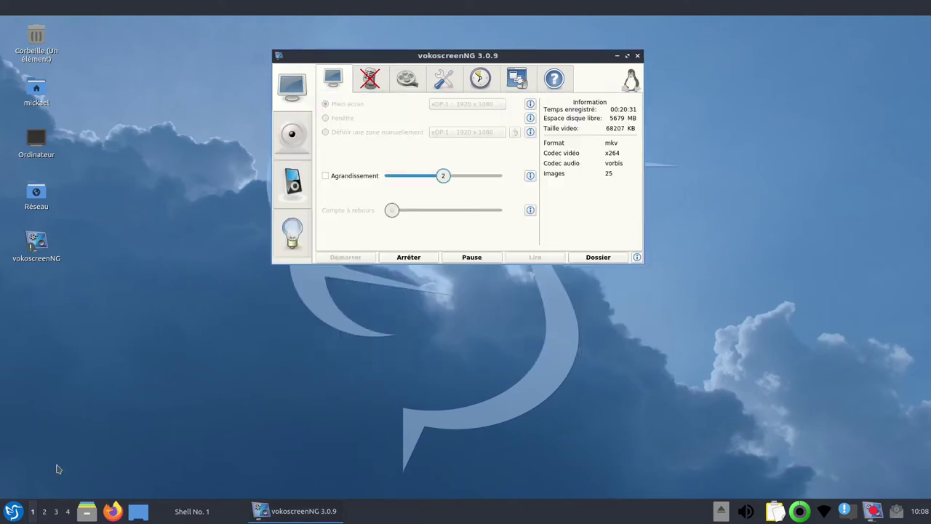
Step: Open the LXQt configuration centre from the preferences and bring up its Apparence settings
click(13, 510)
mouse_move(41, 438)
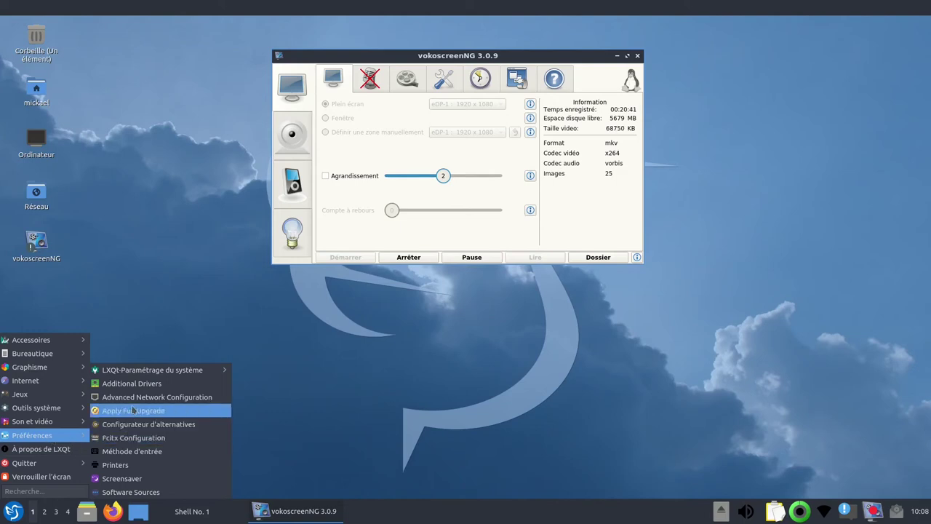
mouse_move(144, 372)
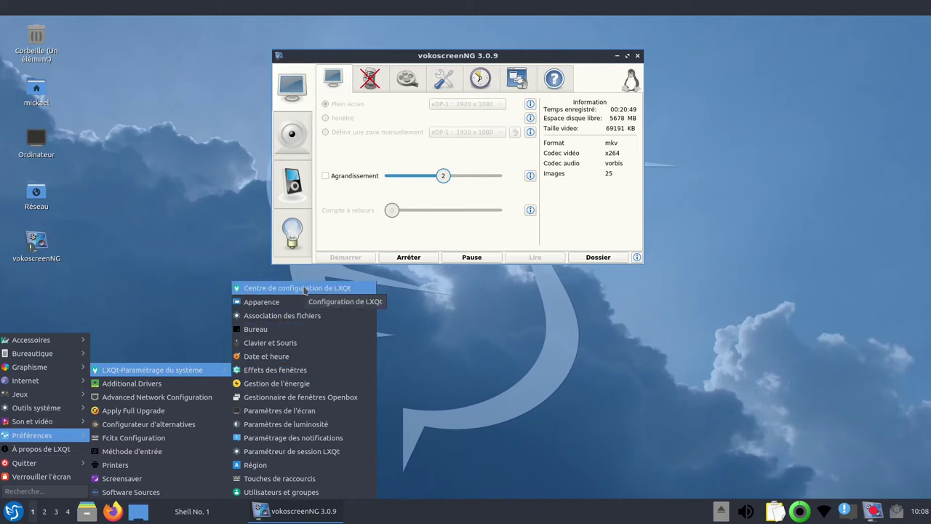
click(305, 288)
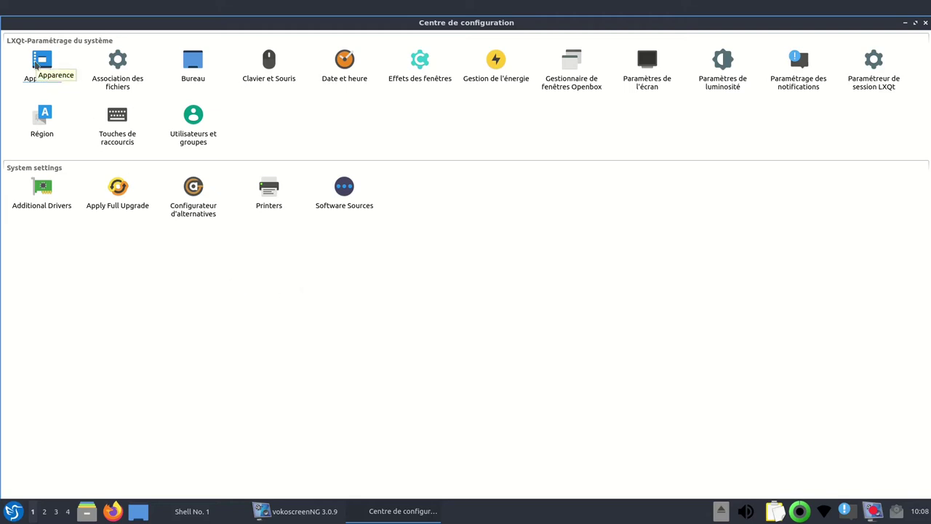
click(34, 65)
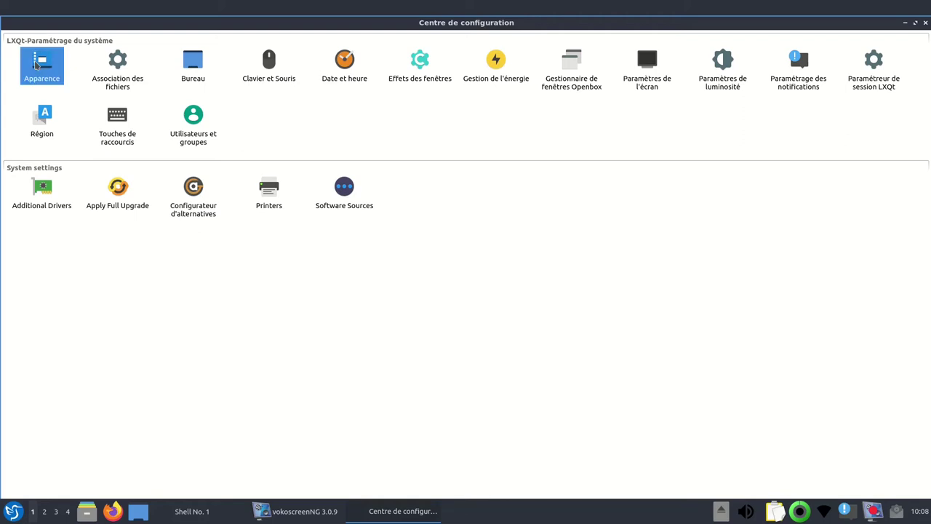
double_click(35, 64)
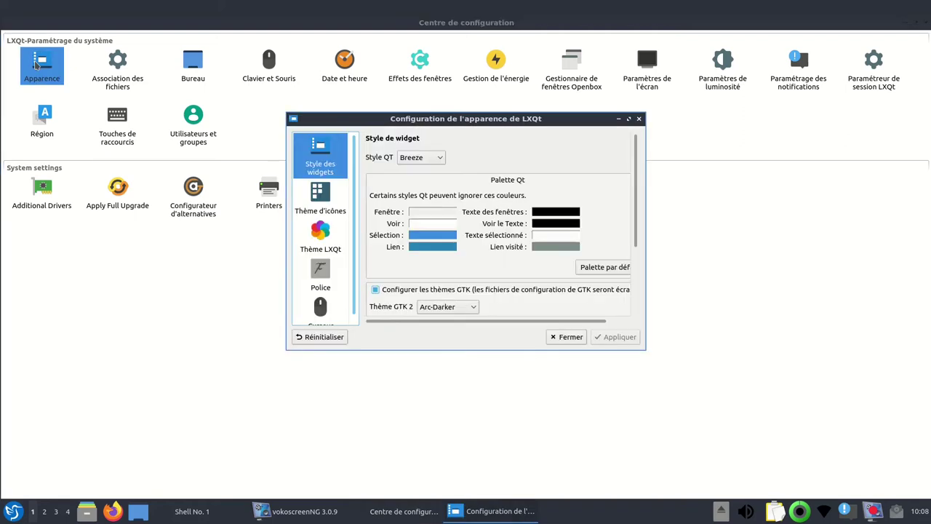
Step: Set the Qt widget style to Fusion and apply it
click(434, 159)
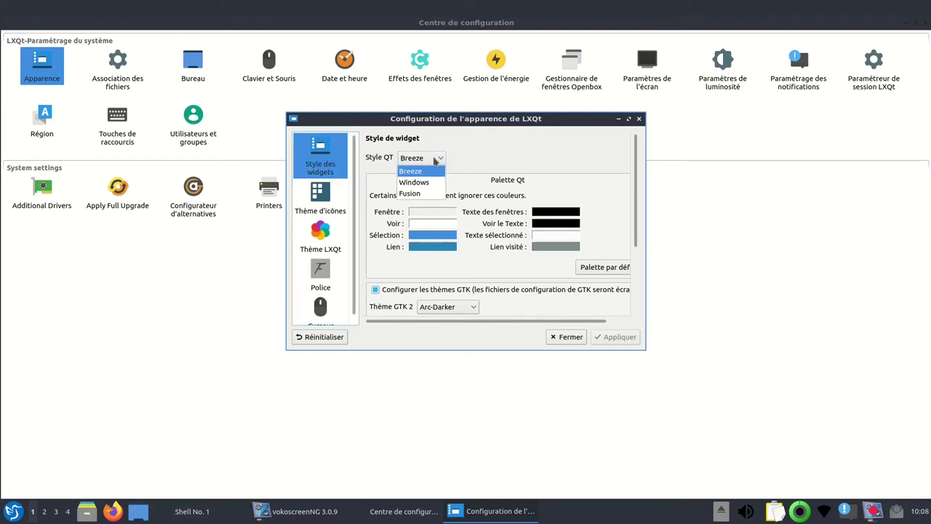
click(429, 195)
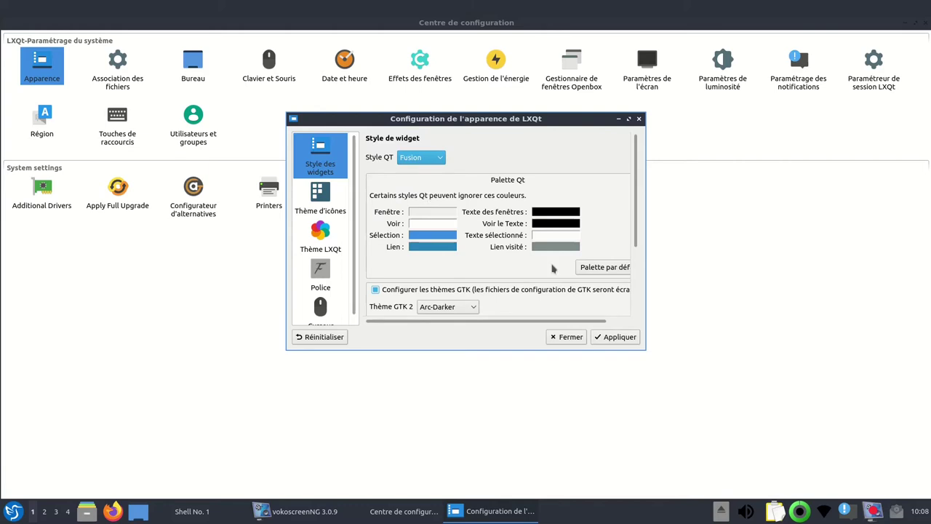
click(612, 339)
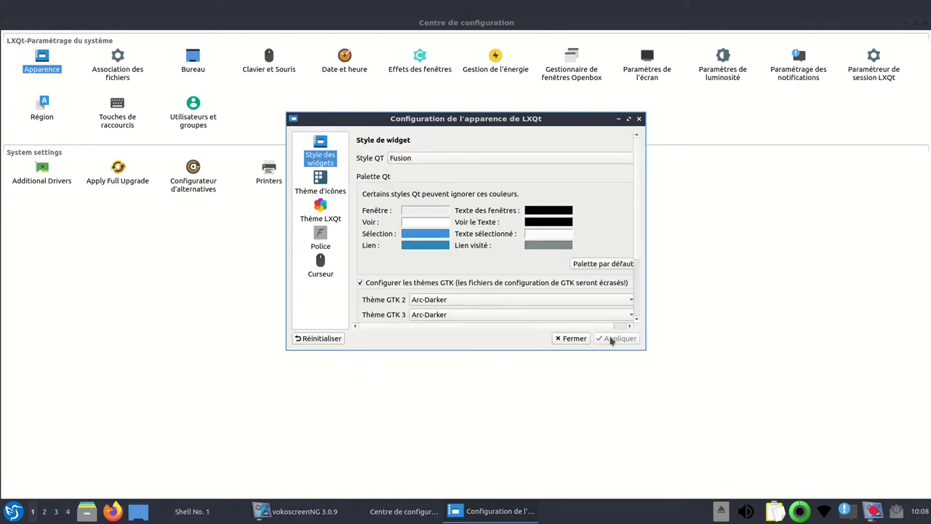
Step: Try Breeze and Windows as the Qt widget style, applying Windows
click(580, 162)
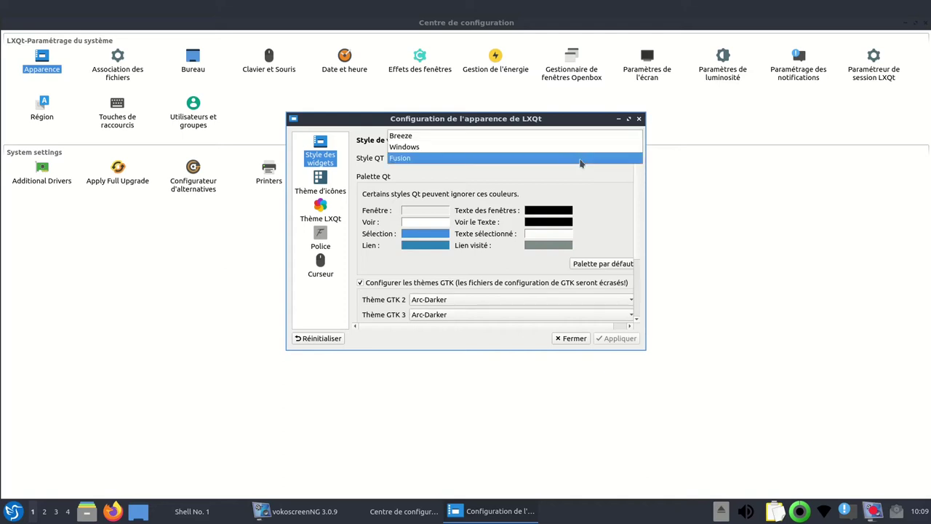
click(448, 136)
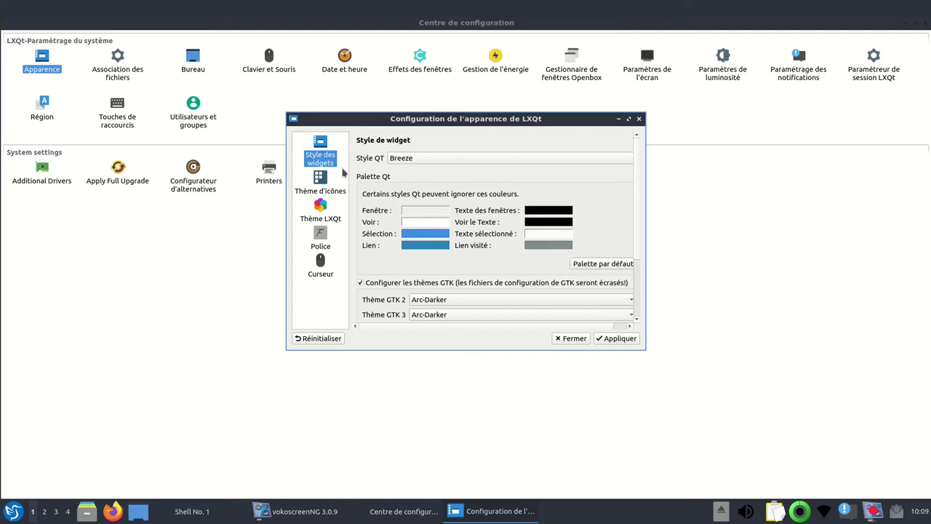
click(414, 159)
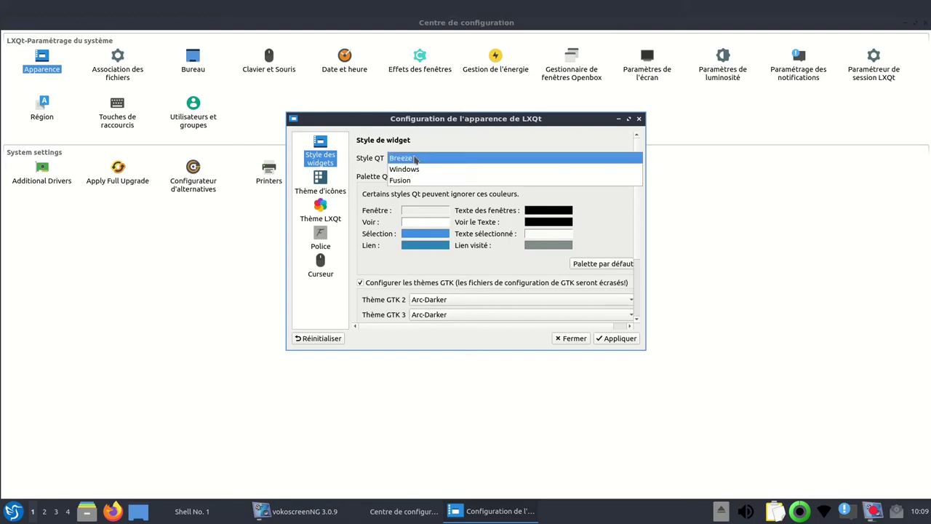
click(415, 169)
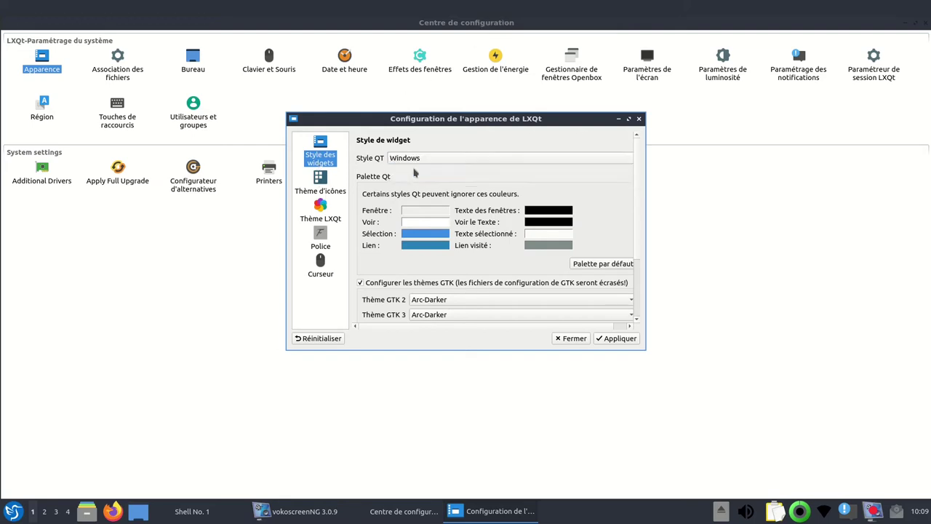
click(615, 338)
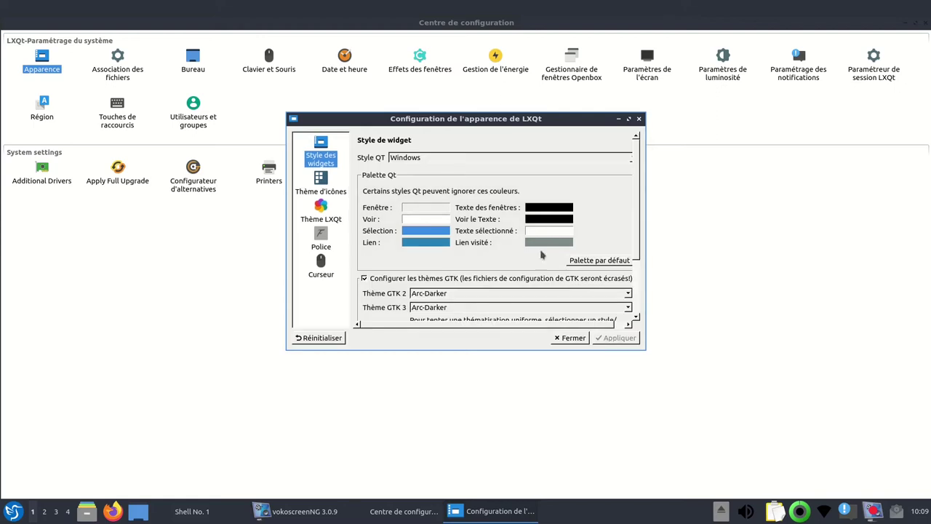
Step: Set the Qt widget style to Breeze, choose the Oxygen icon theme in the enlarged window, and apply both
click(421, 160)
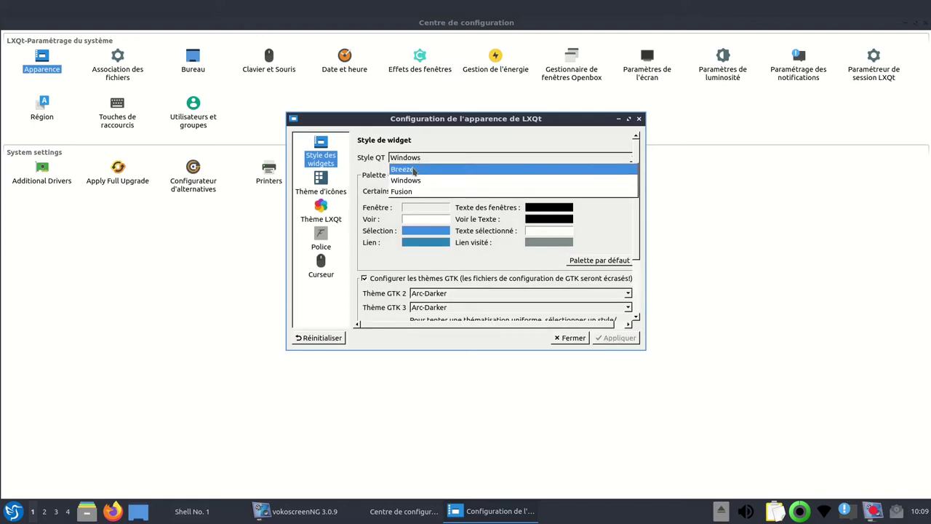
click(413, 169)
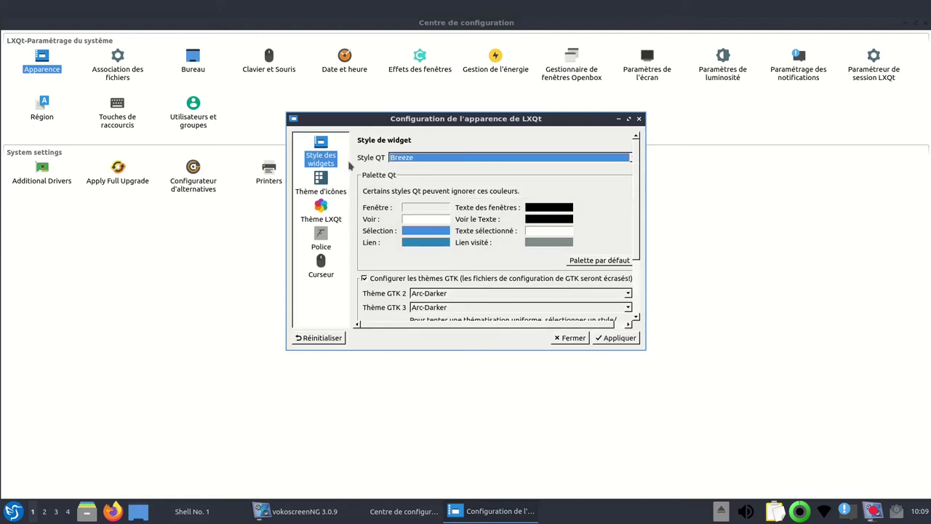
click(326, 189)
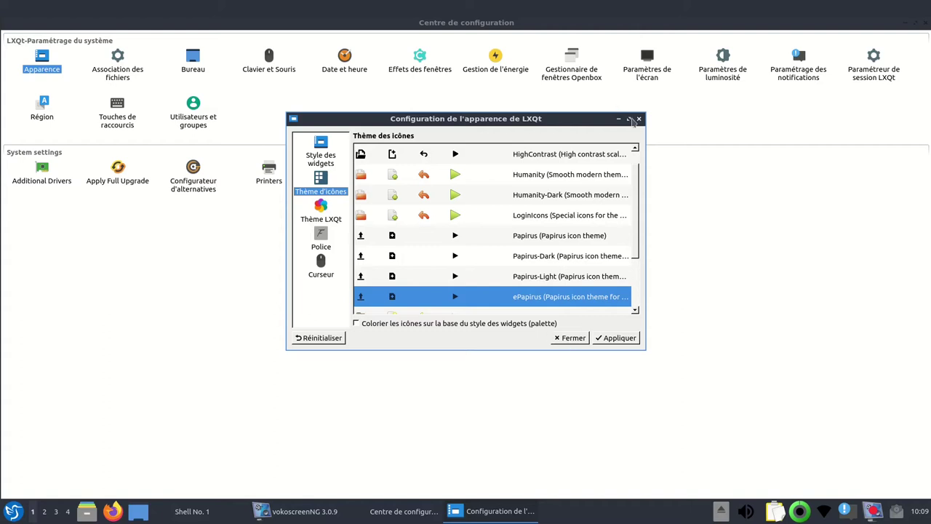
drag(645, 349, 788, 465)
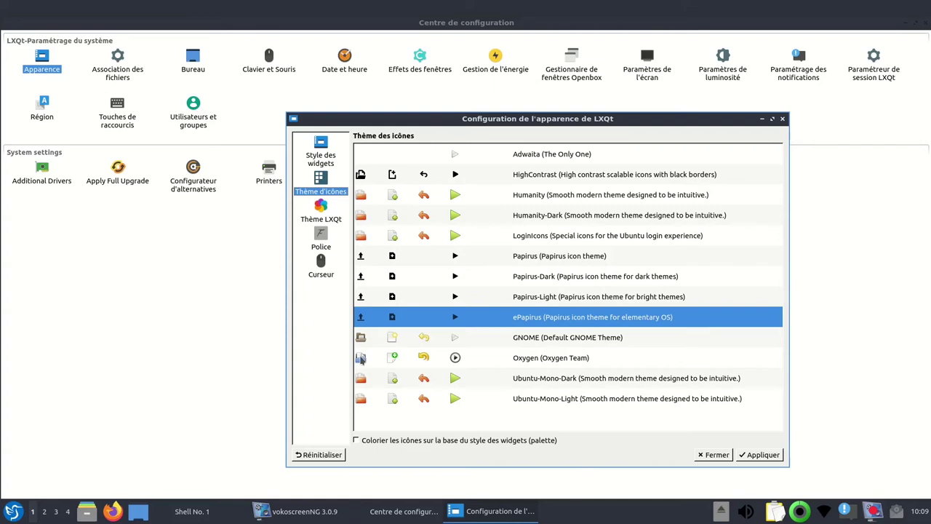
click(361, 358)
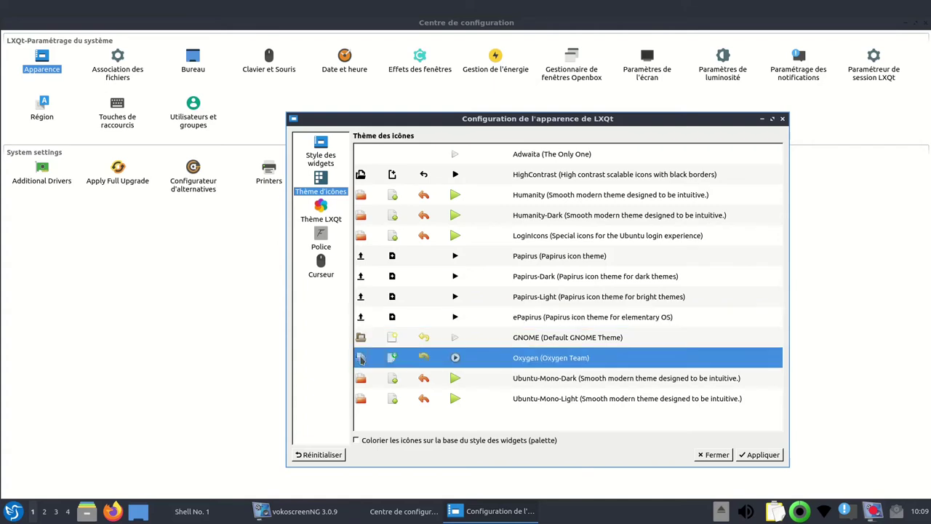
click(756, 455)
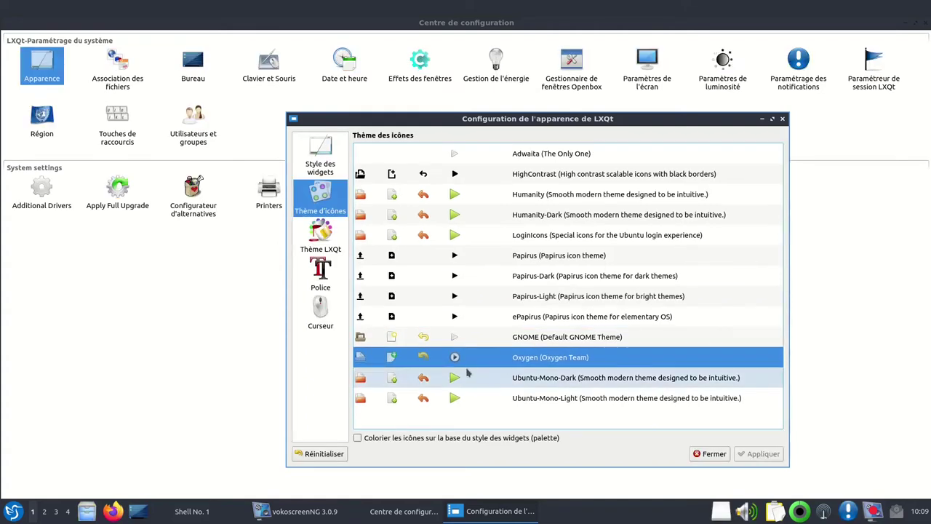
Step: Switch the icon theme to Papirus and apply it
click(360, 261)
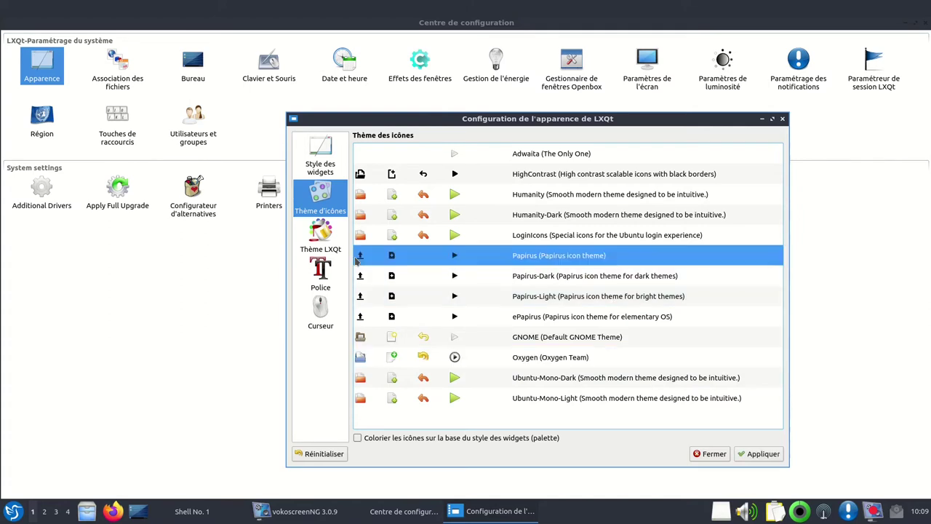
click(760, 454)
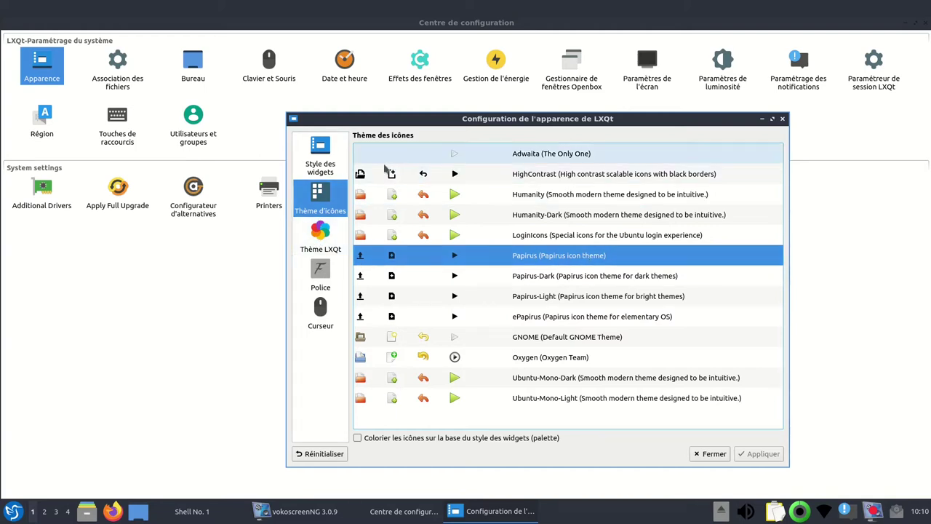
Step: Try out the LXQt themes Ambiance and System by applying each in turn, and restore Lubuntu Arc
click(318, 241)
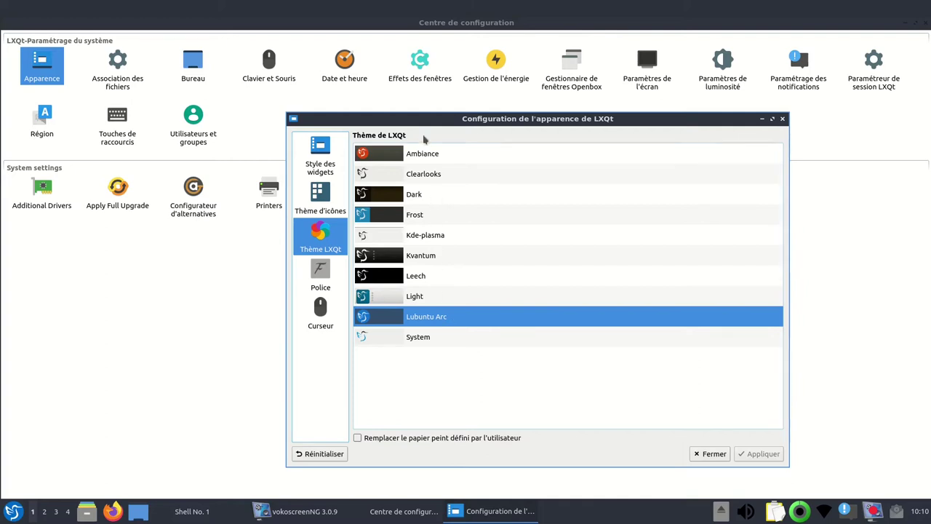
click(428, 154)
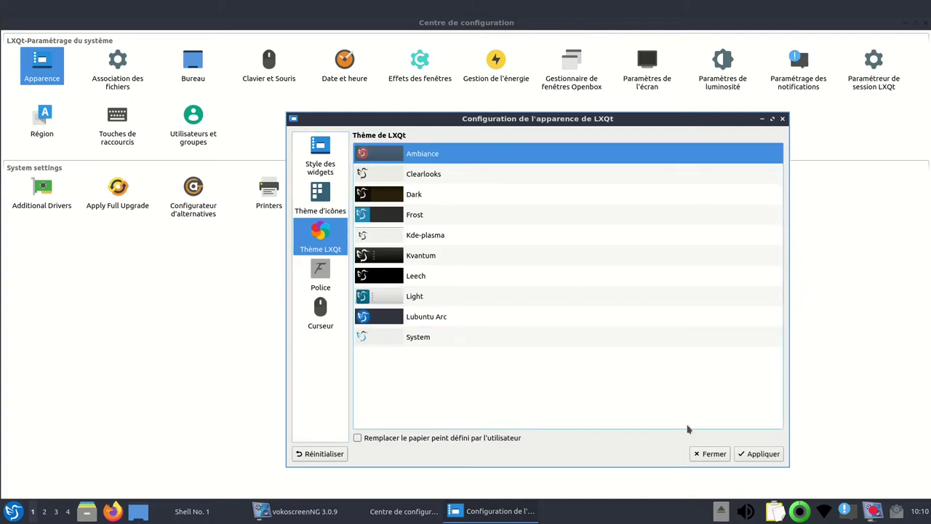
click(762, 454)
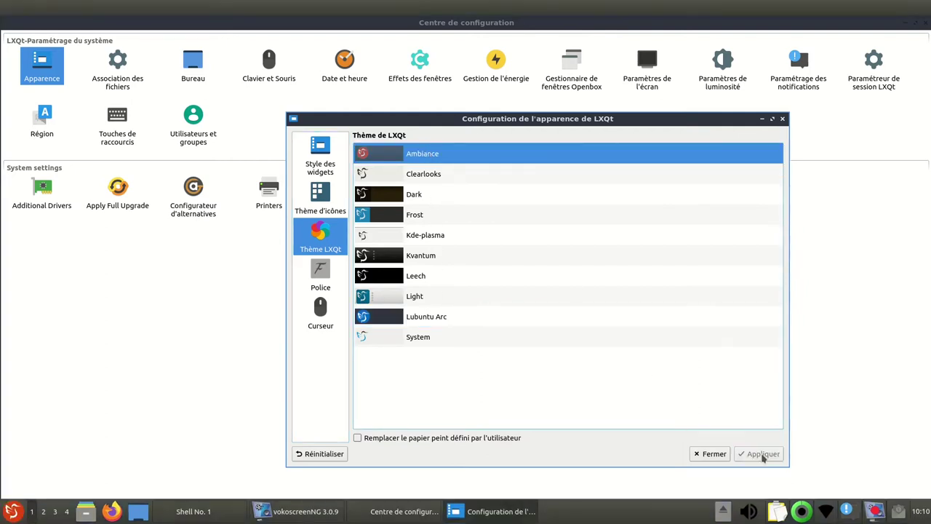
click(369, 339)
click(748, 455)
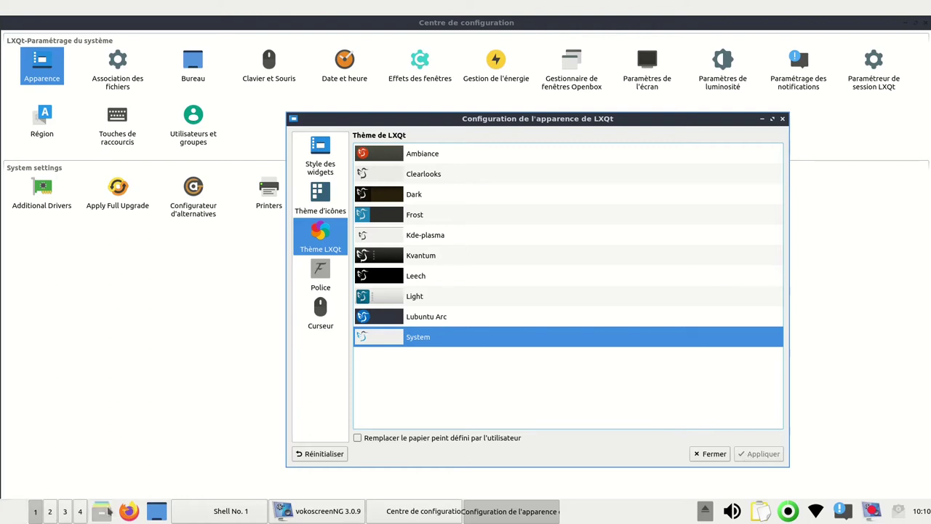
click(424, 315)
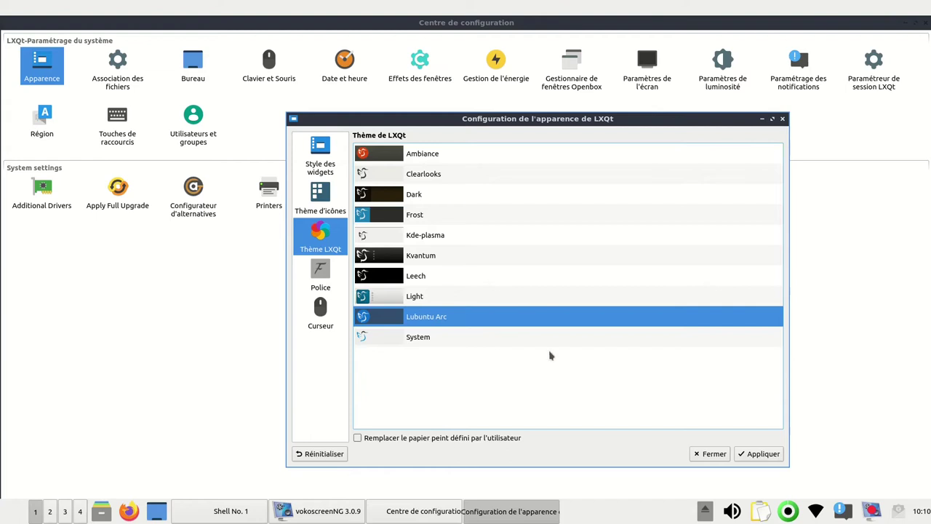
click(757, 454)
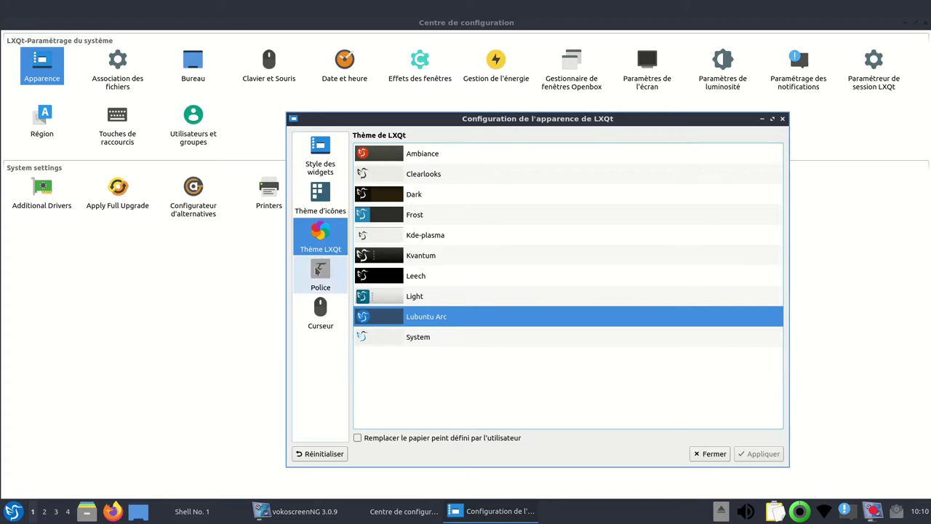
Step: Look over the appearance font settings, preview the Breeze cursor theme, and close the appearance configuration without applying
click(320, 275)
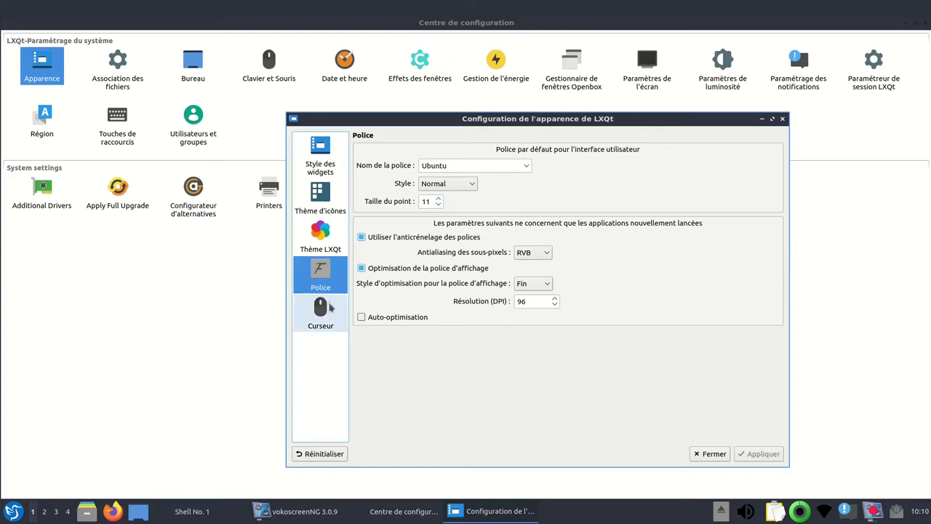
click(329, 307)
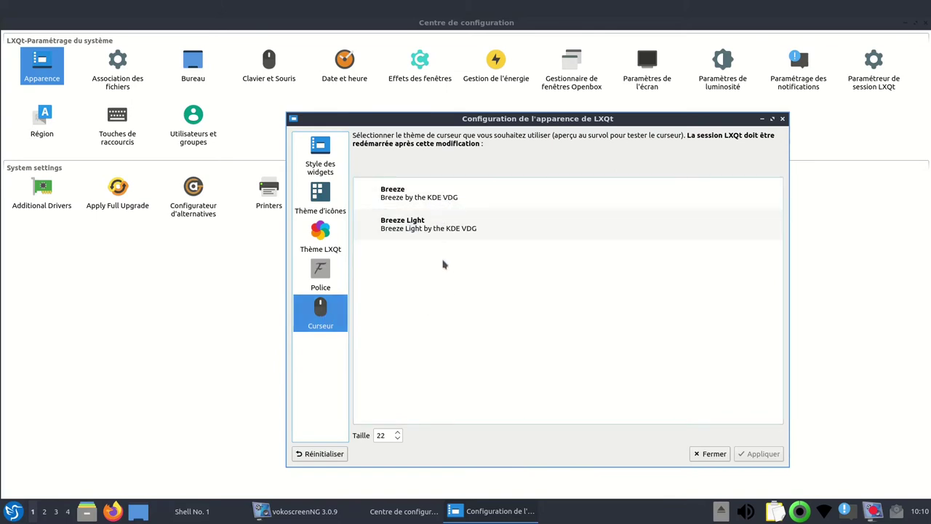
click(448, 194)
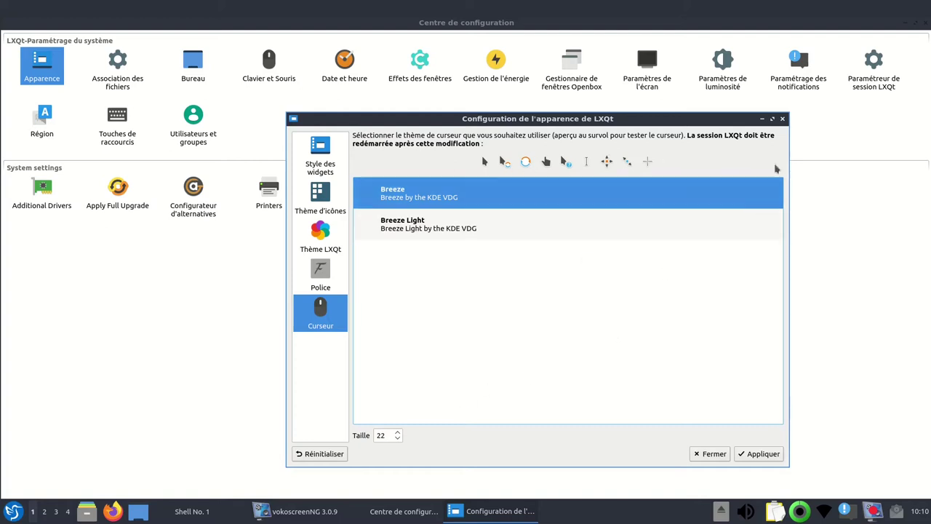
click(782, 120)
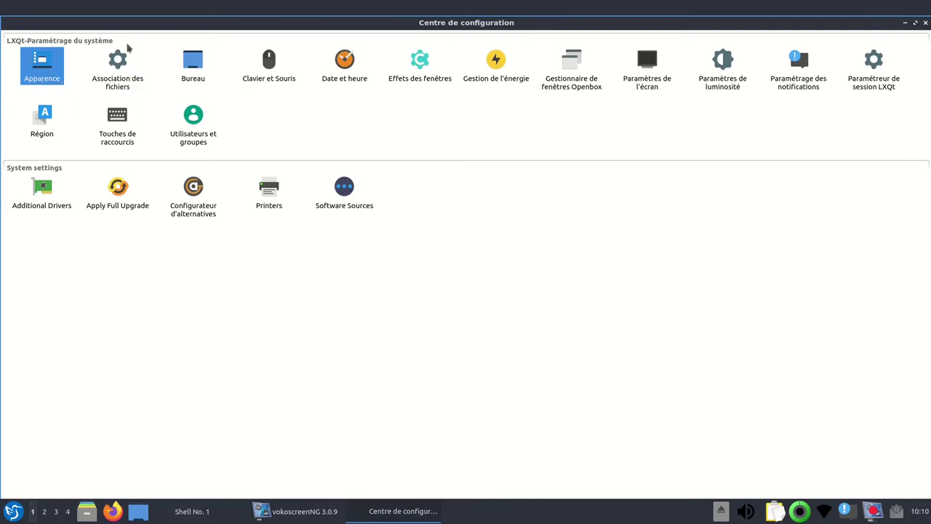
Step: Open the file associations settings and examine the default web browser, mail client and file manager in an enlarged window
click(121, 80)
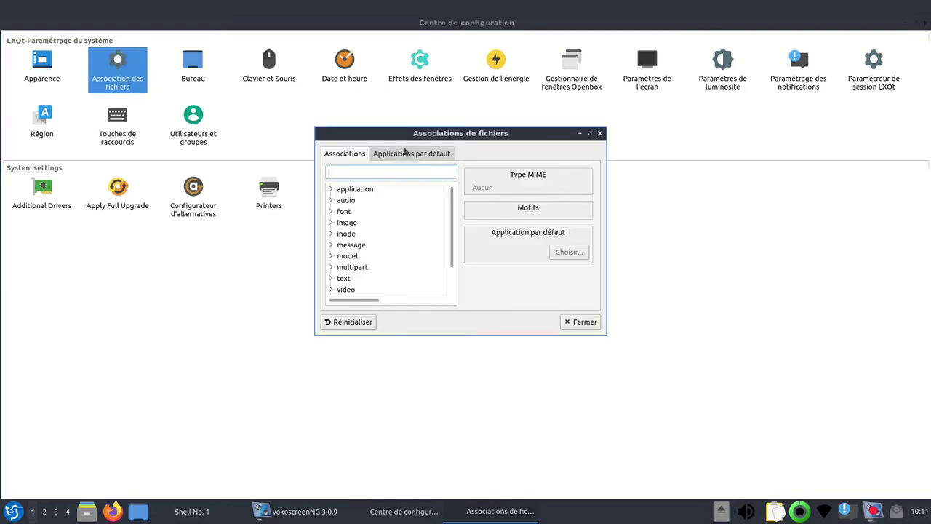
click(407, 155)
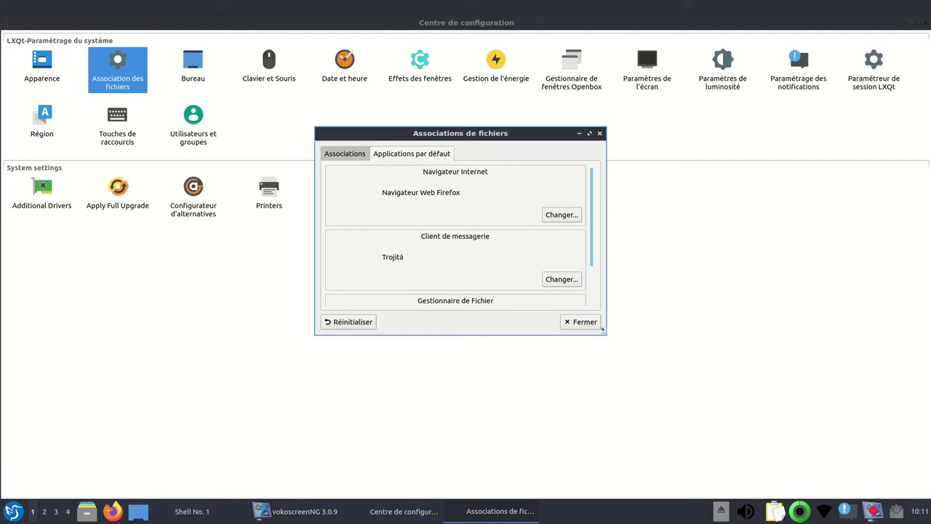
drag(602, 329, 745, 451)
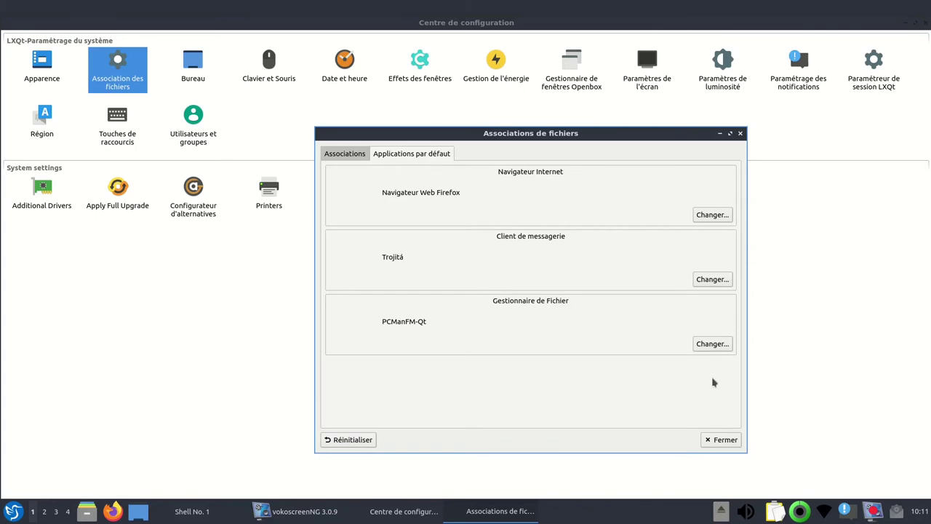
Step: Check which application is associated with the mpeg video type, look through the other video types, and close the file associations
click(336, 156)
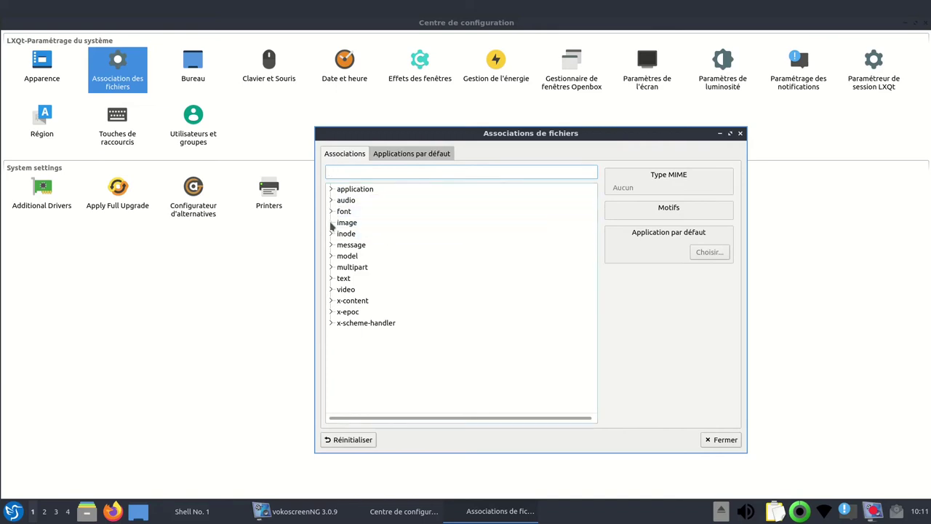
click(331, 289)
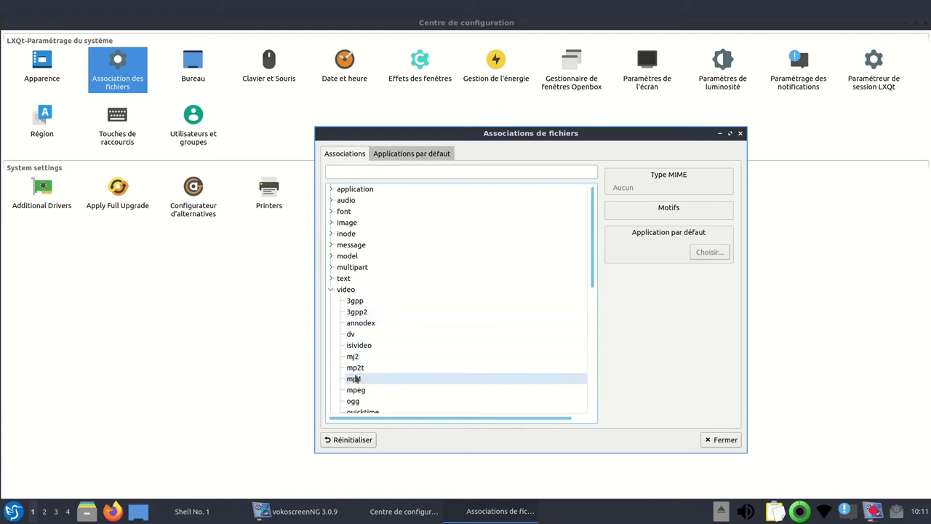
click(355, 391)
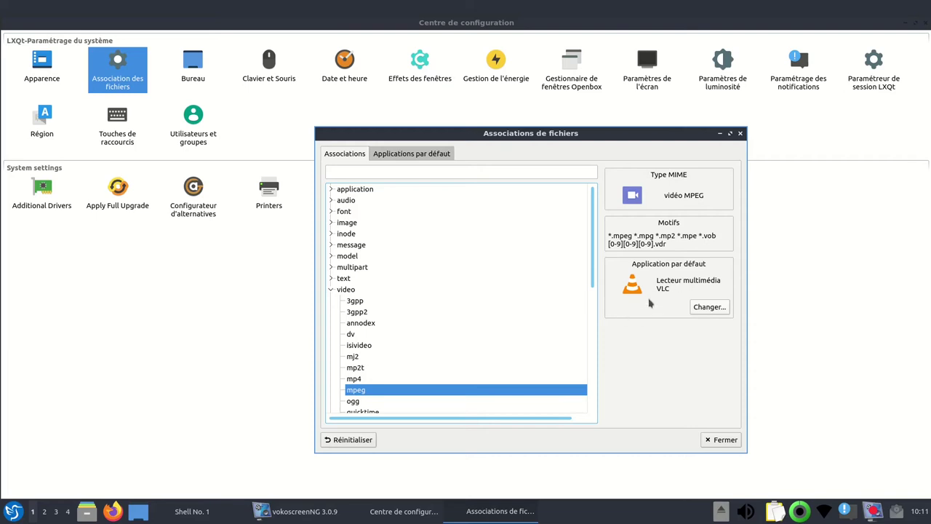
drag(593, 255, 594, 283)
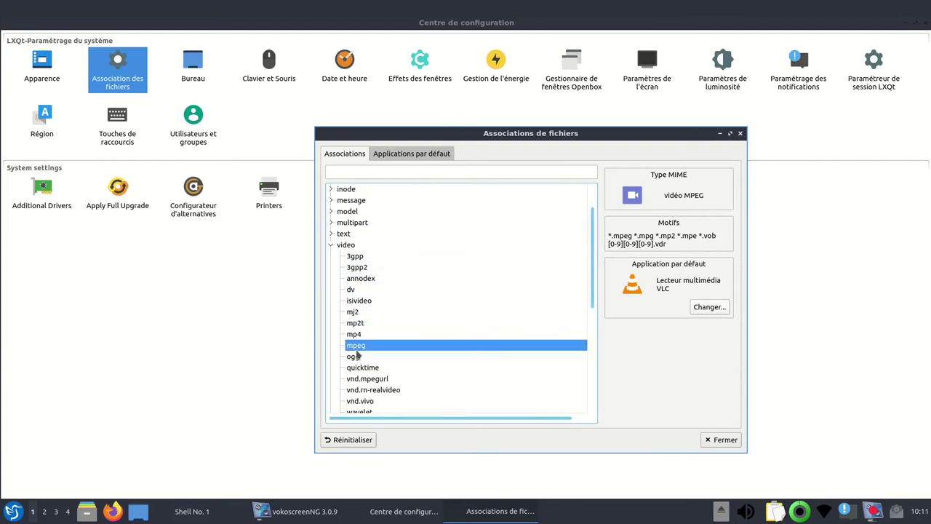
click(331, 244)
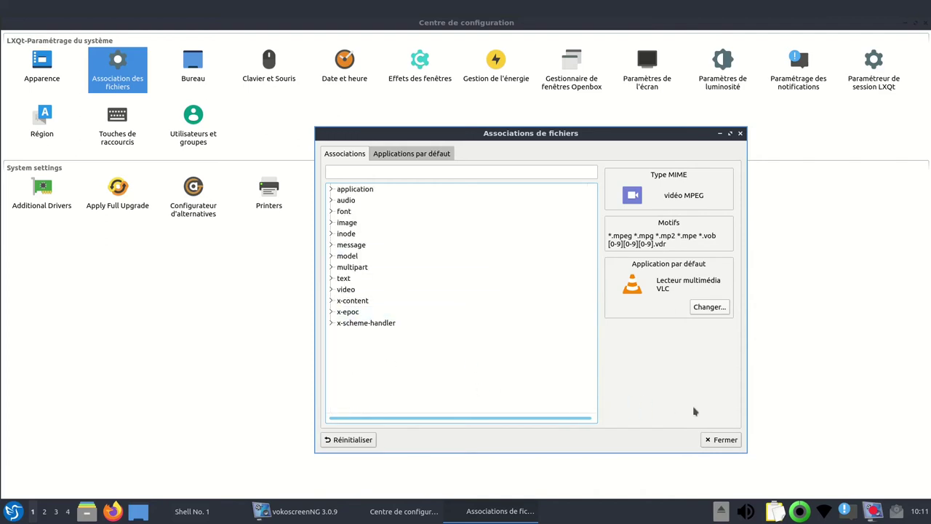
click(720, 440)
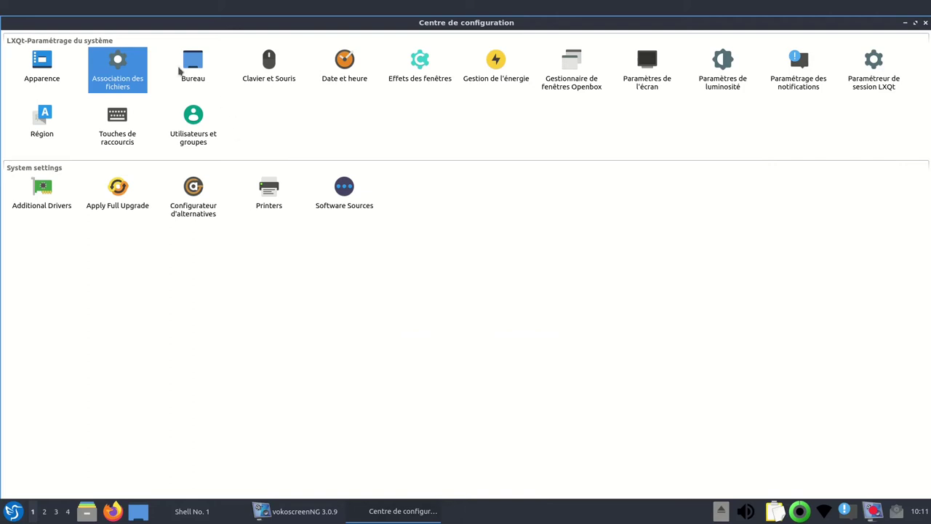
Step: Try out a desktop icon size of 96 x 96 in the desktop preferences and apply it
click(193, 67)
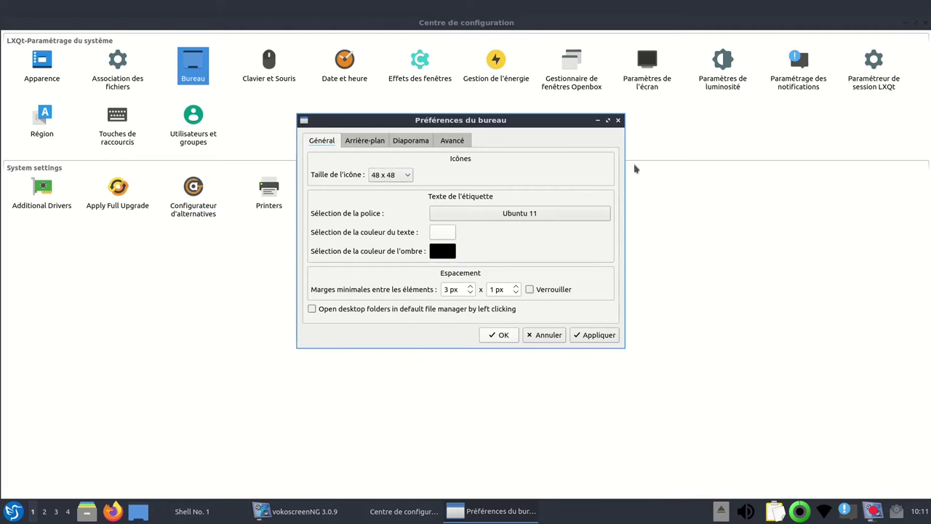
click(390, 178)
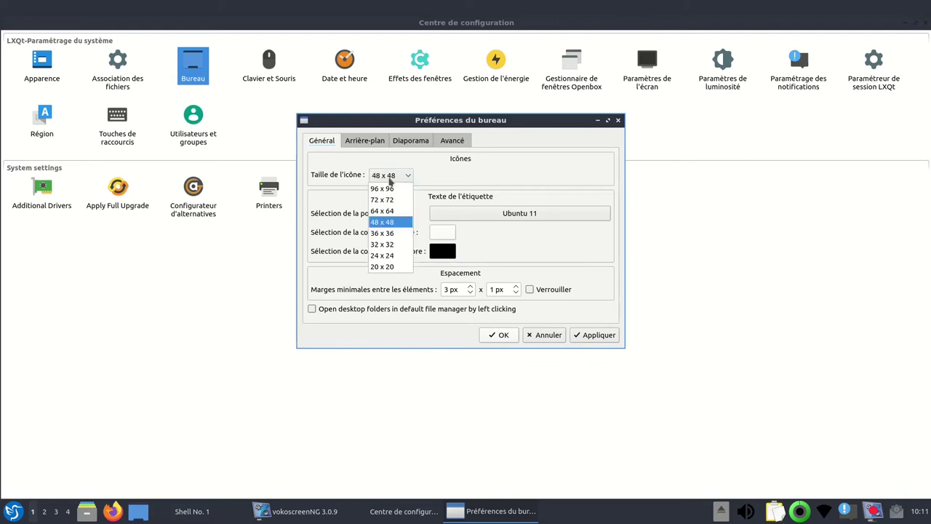
click(390, 190)
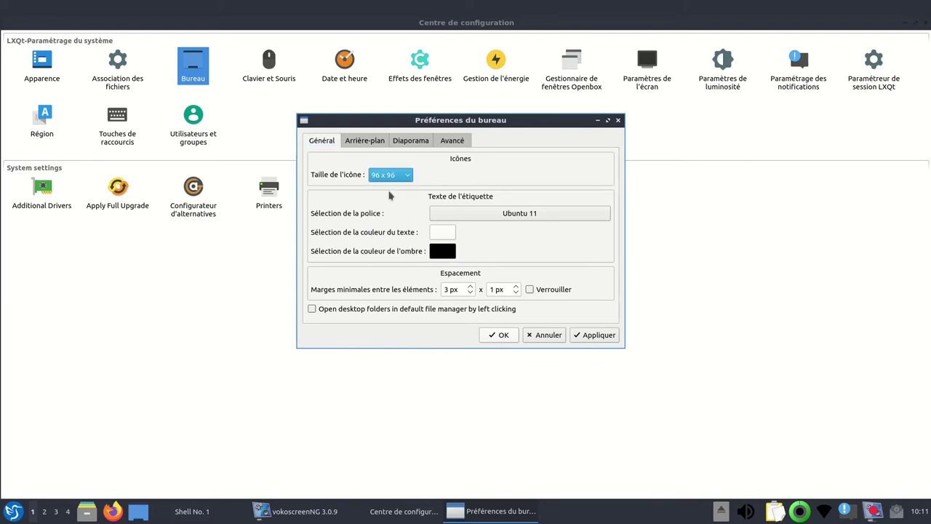
click(595, 336)
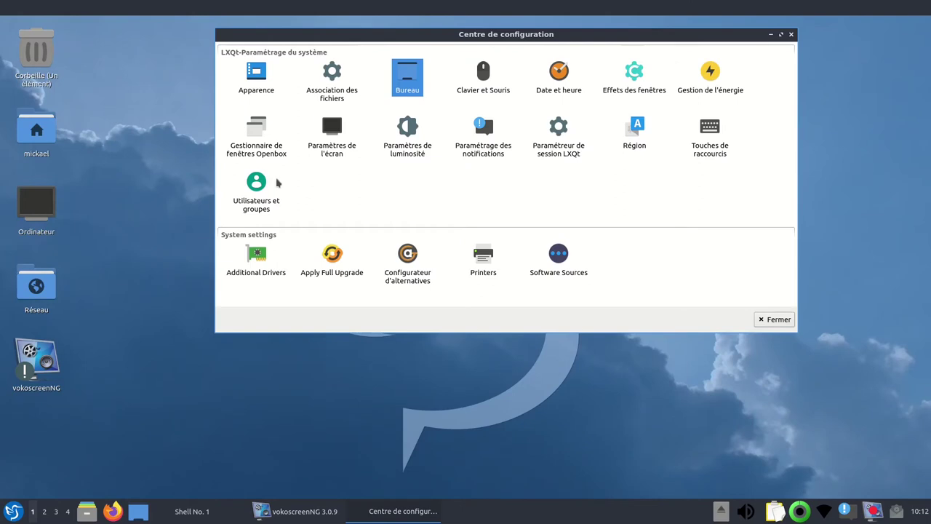
Step: Reopen the desktop preferences, set the icon size to 36 x 36 and apply it
click(416, 75)
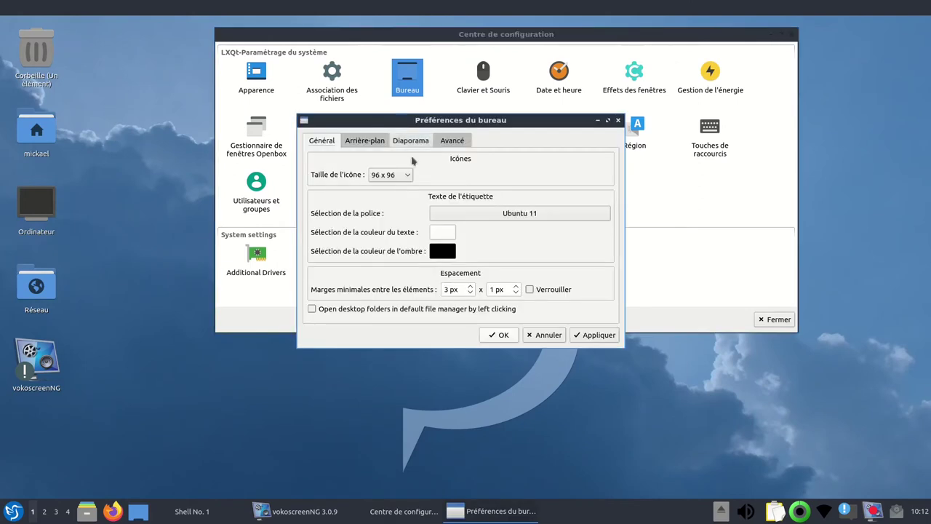
click(403, 176)
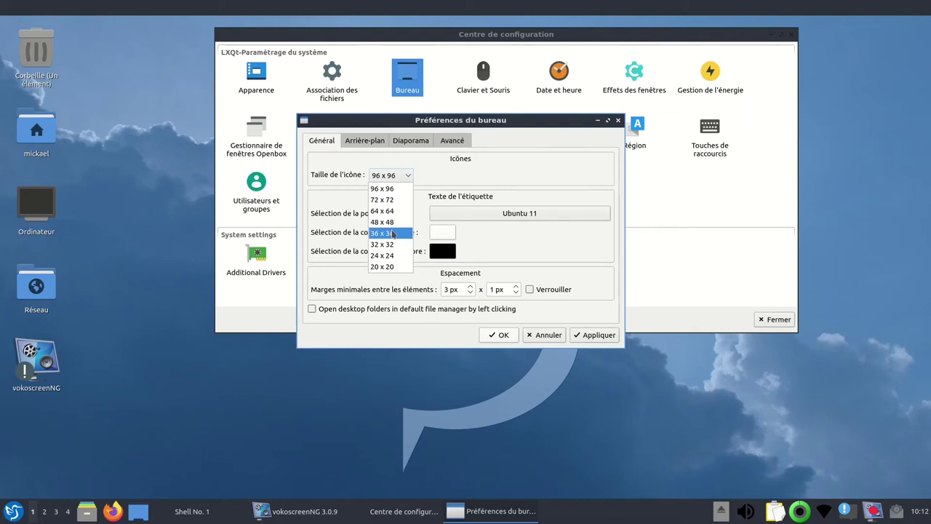
click(391, 232)
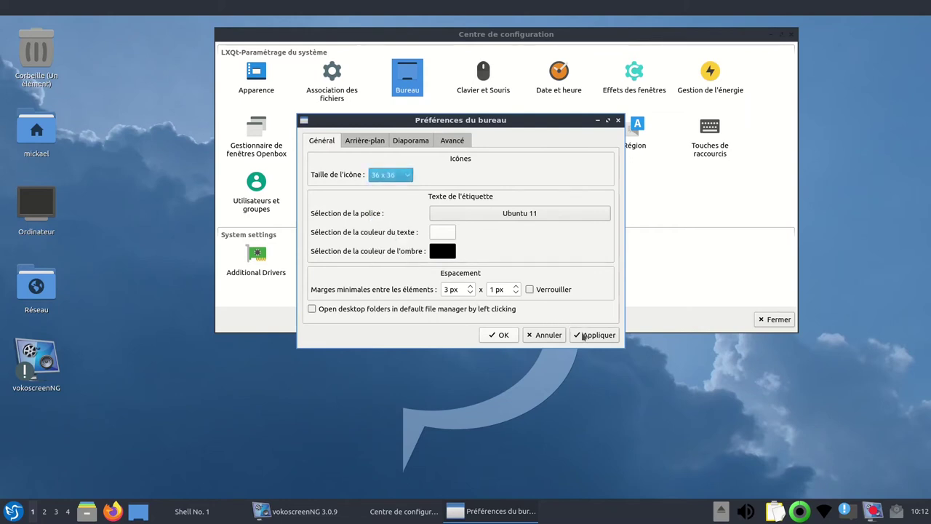
click(586, 335)
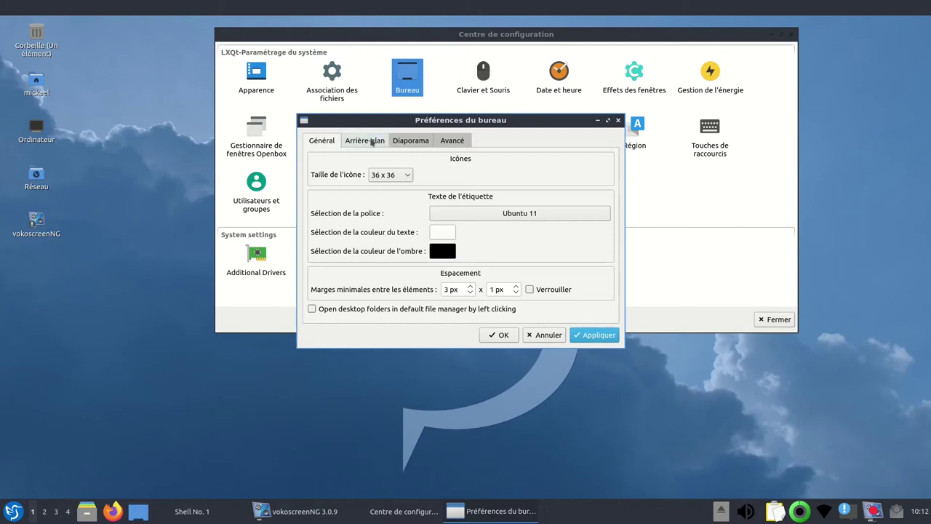
Step: Choose 2004-lubuntu-solid-humming.jpeg from the Lubuntu wallpapers folder as the desktop background and apply it
click(371, 142)
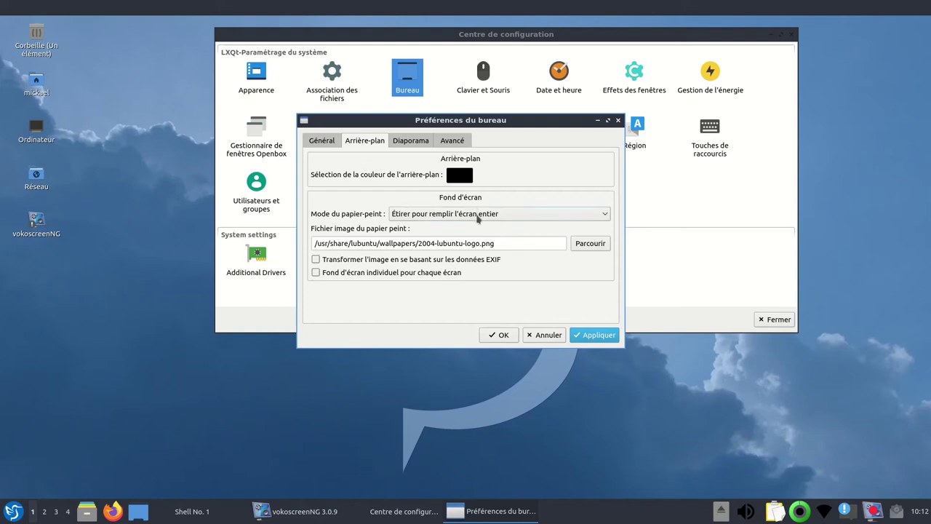
click(602, 244)
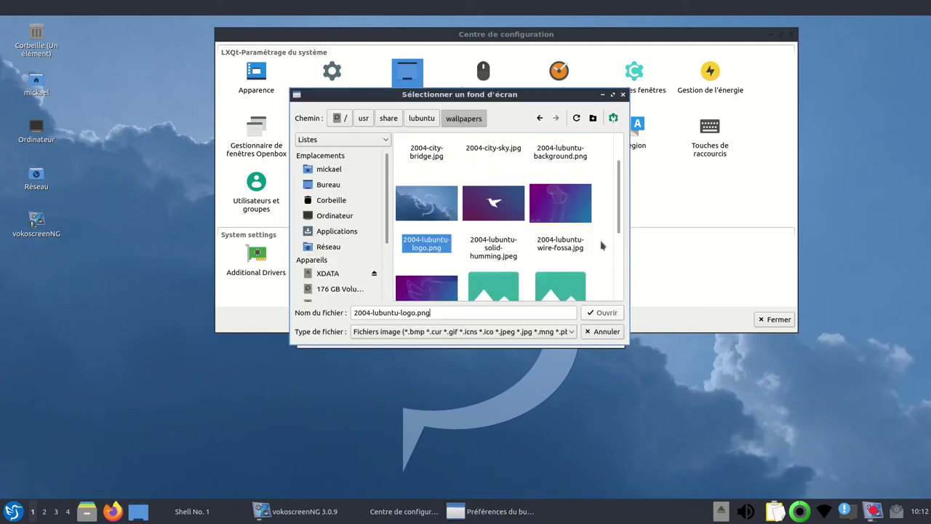
click(490, 214)
click(601, 312)
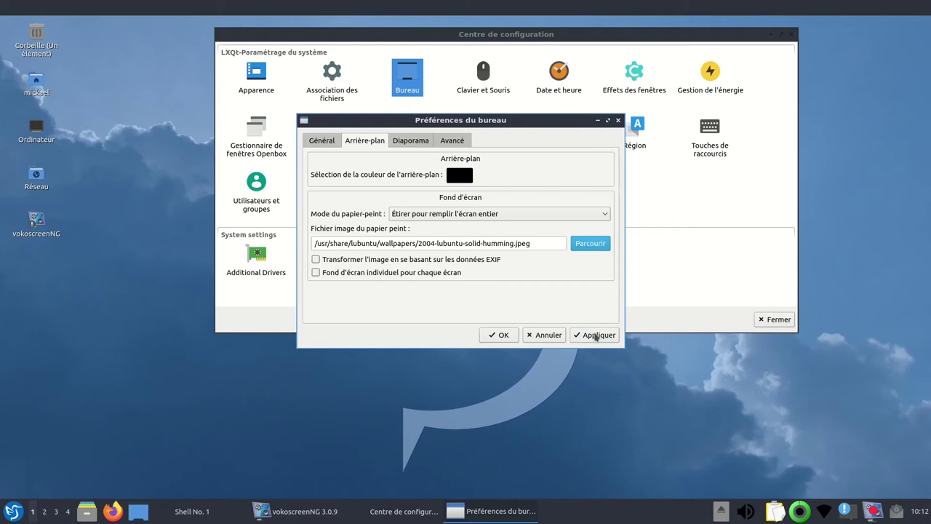
click(596, 335)
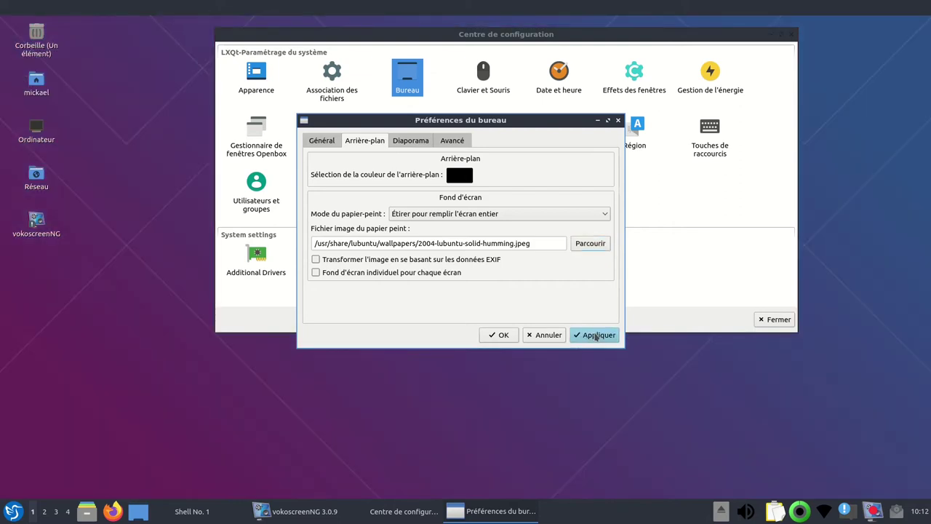
Step: Enable an individual wallpaper for each screen, apply it, and bring the desktop preferences window over to the second workspace
click(317, 273)
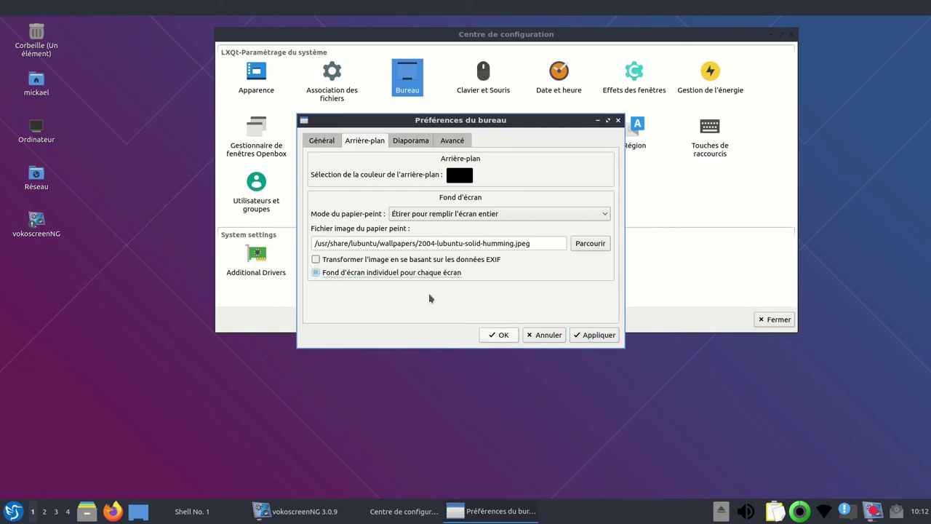
click(604, 336)
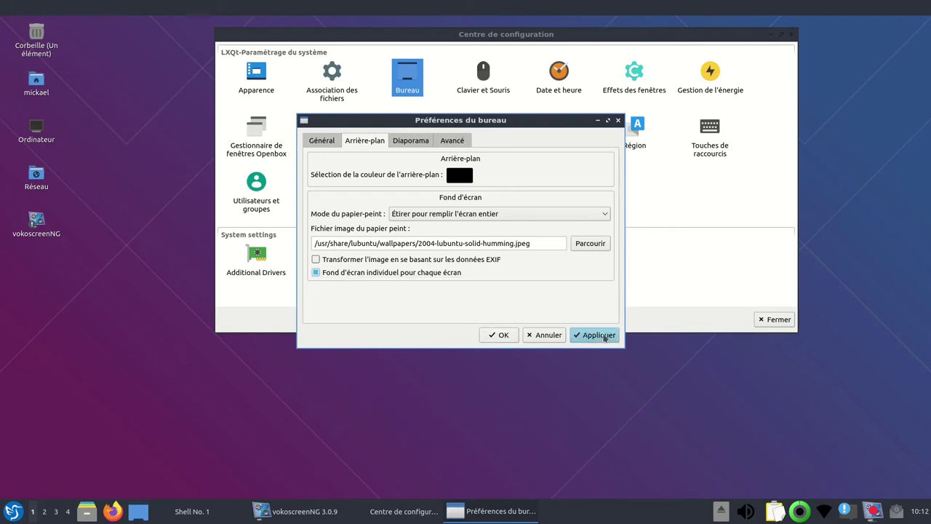
click(44, 511)
right_click(182, 432)
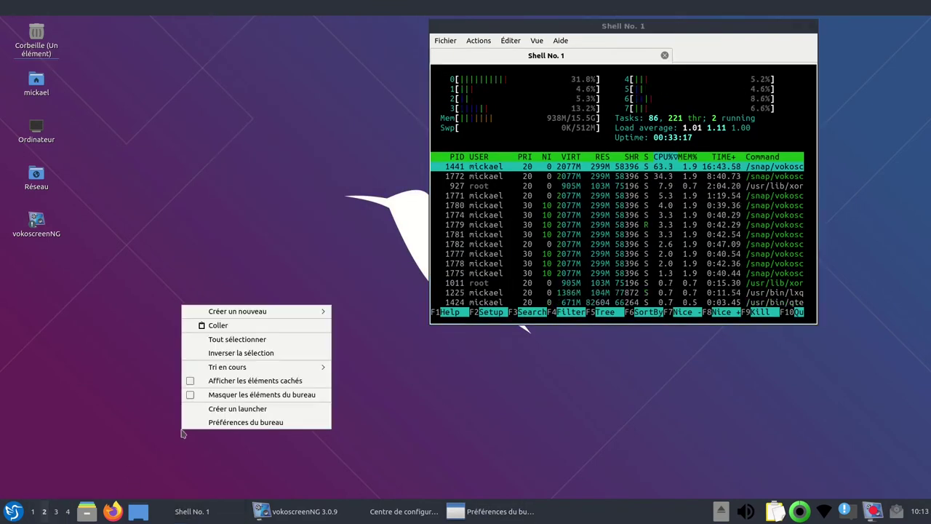
click(256, 424)
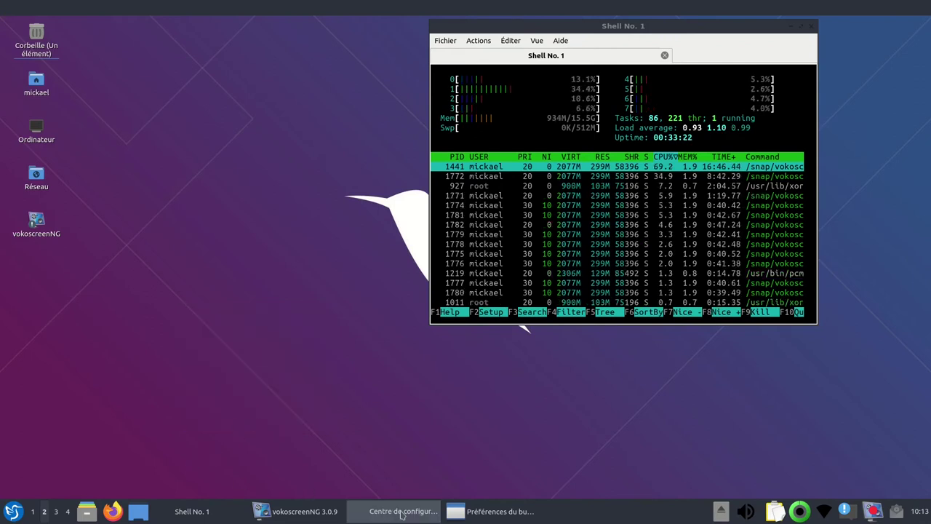
click(469, 511)
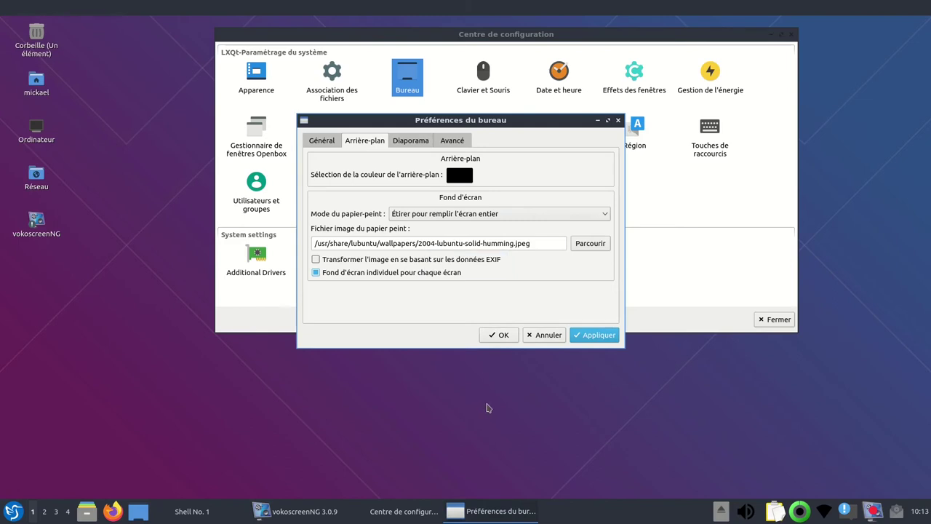
drag(512, 120, 930, 116)
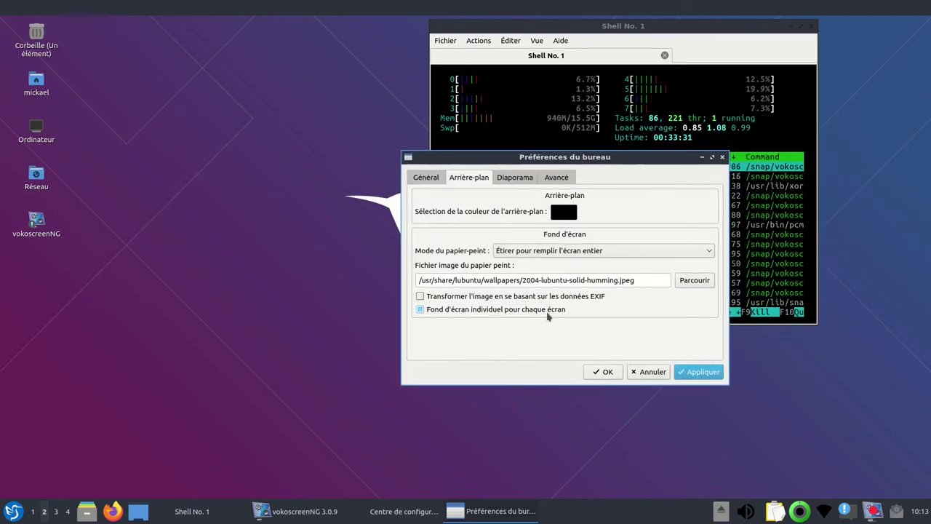
Step: Set the wallpaper to 2004-lubuntu-logo.png while on the second workspace, apply it and close the desktop preferences
click(703, 282)
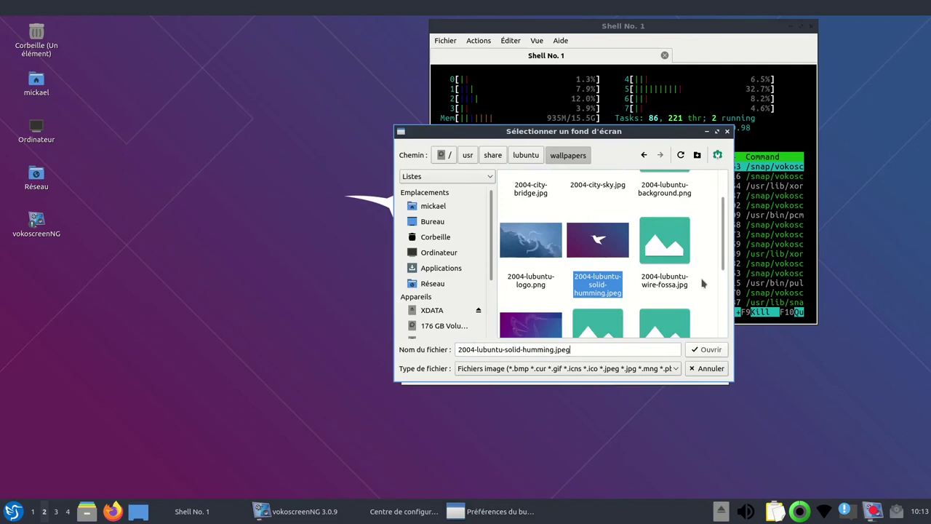
click(550, 250)
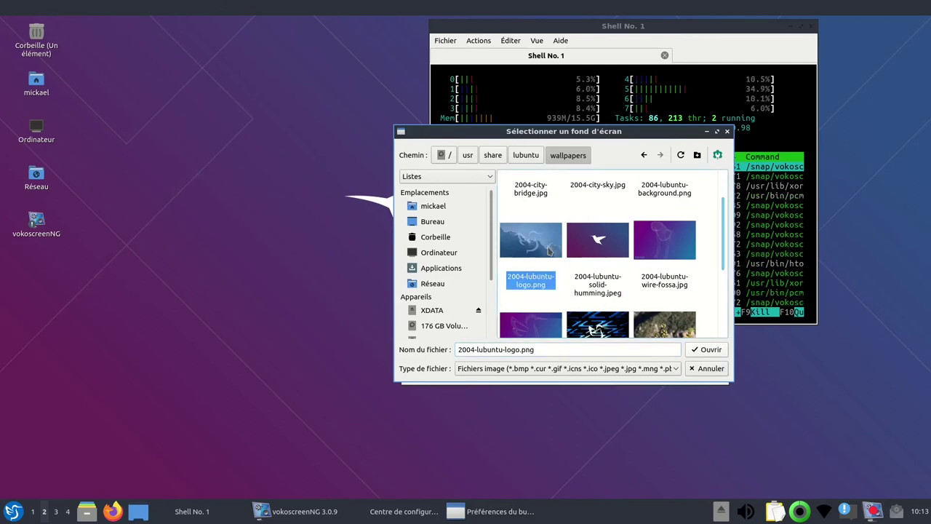
click(709, 350)
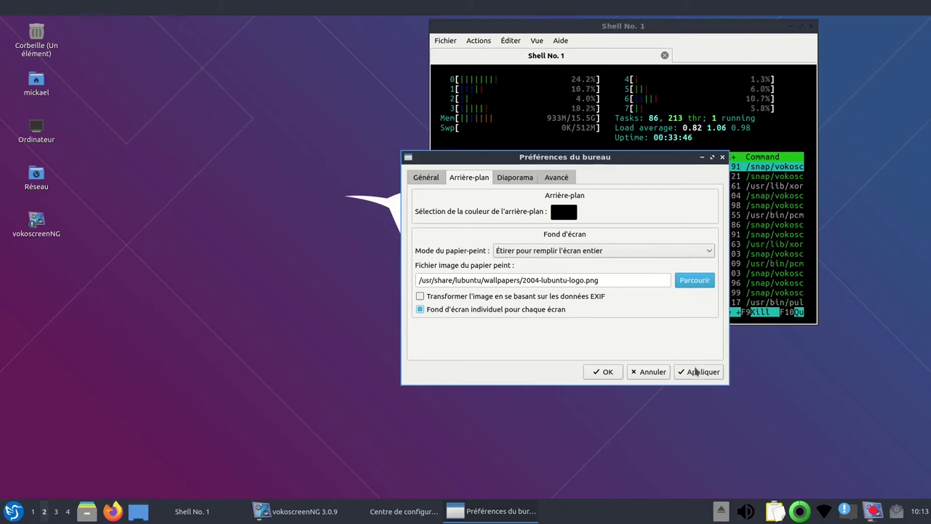
click(697, 372)
click(608, 371)
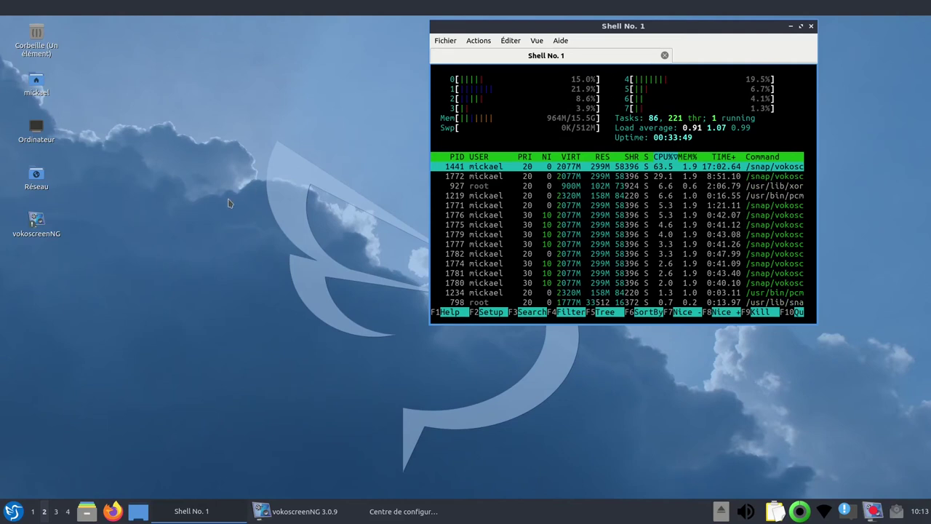
Step: Return to the first workspace to check its wallpaper and reopen the desktop preferences from the configuration centre
click(33, 511)
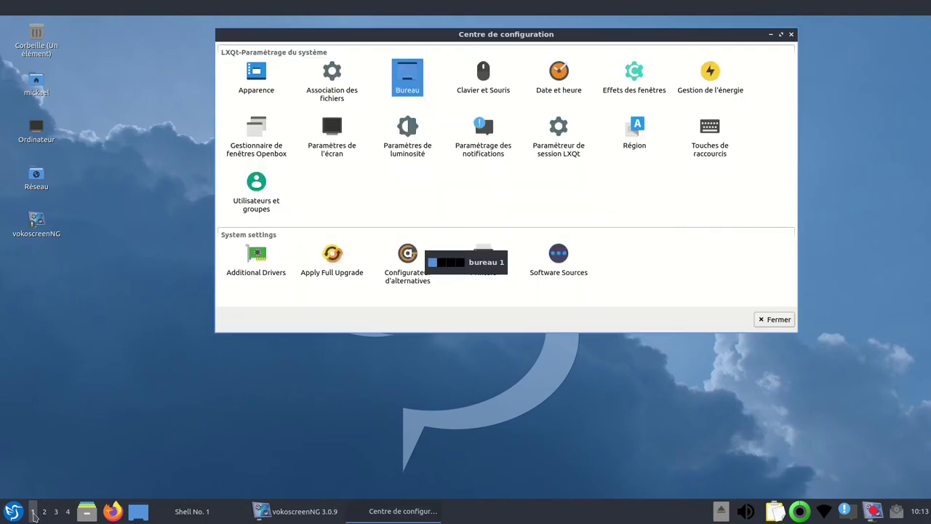
click(494, 393)
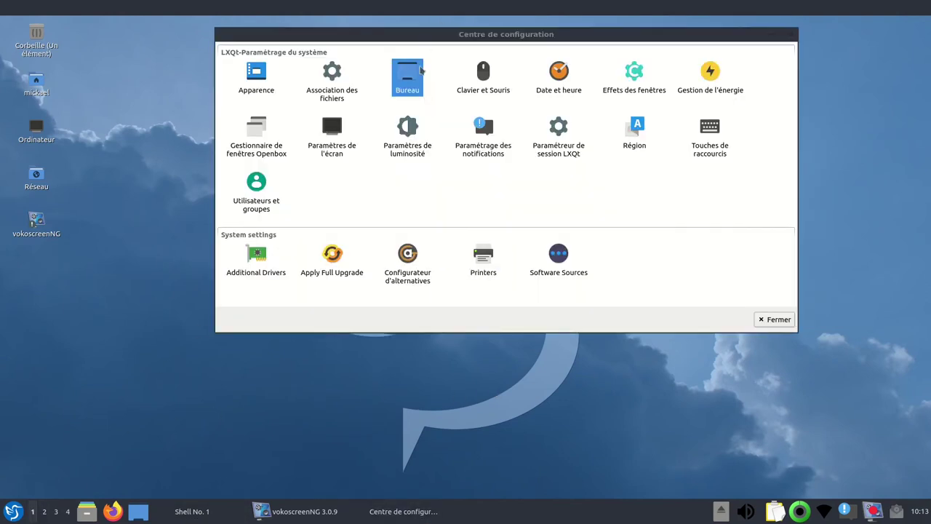
double_click(416, 87)
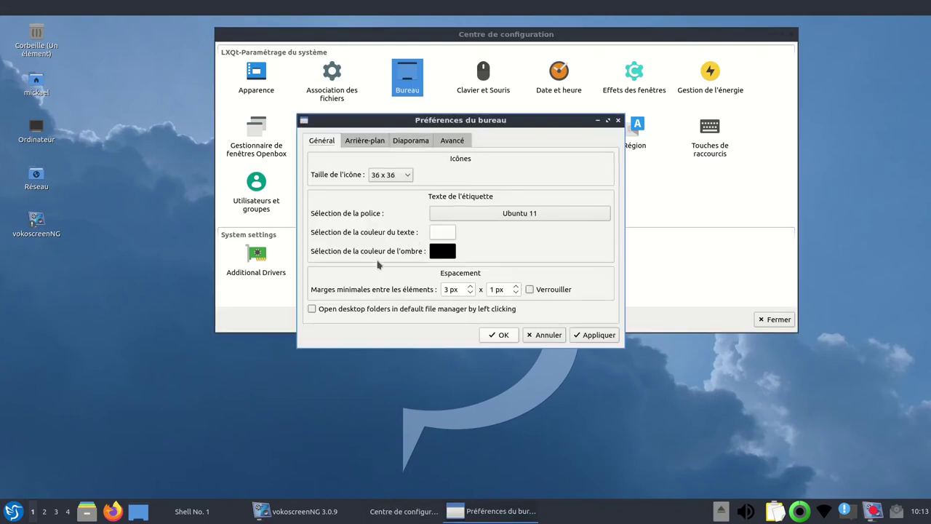
Step: Review the wallpaper, slideshow and advanced shortcut settings in the desktop preferences
click(367, 141)
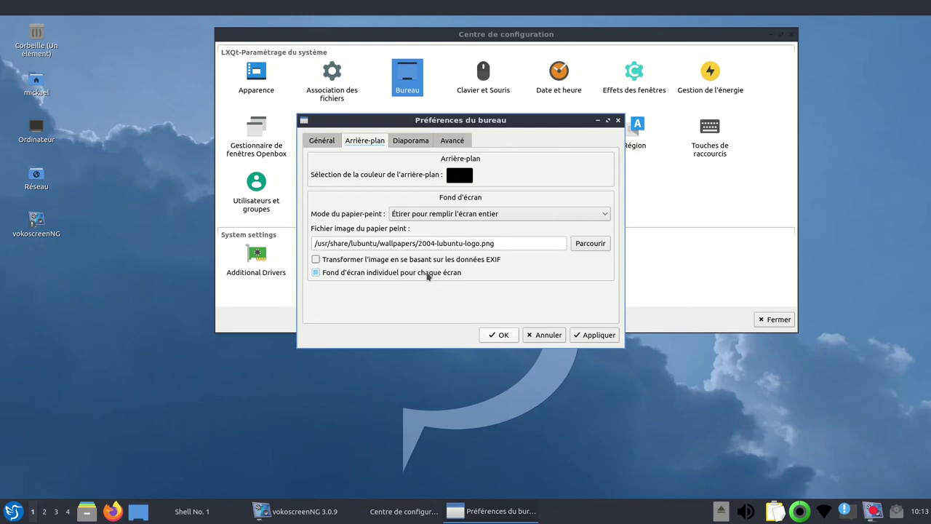
click(401, 143)
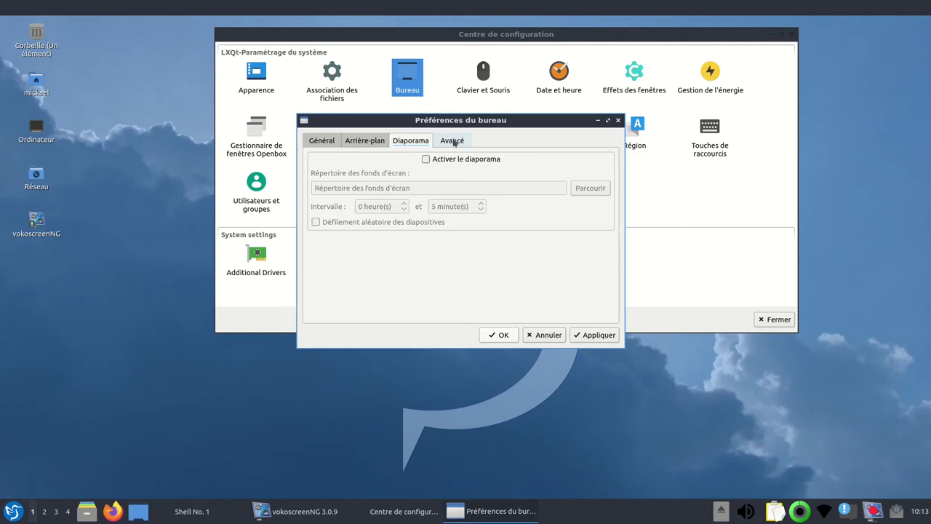
click(454, 143)
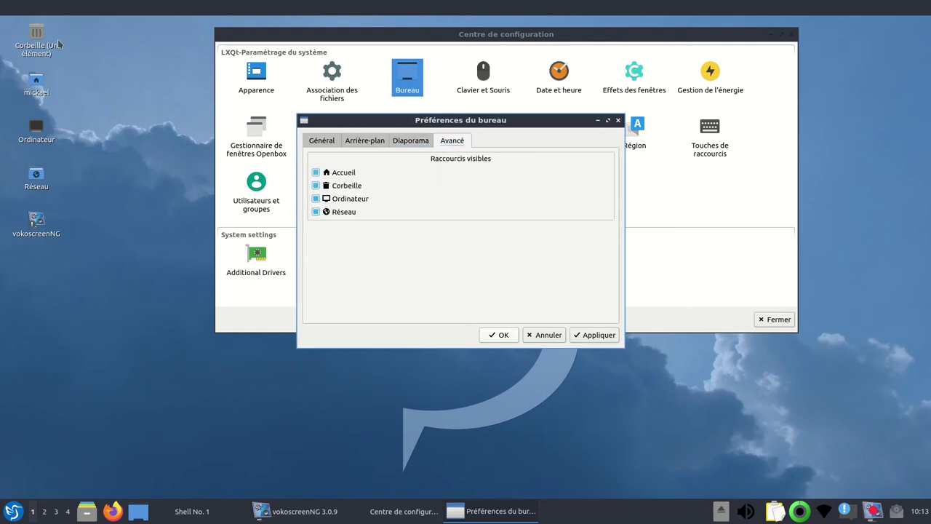
Step: Hide the Accueil, Corbeille, Ordinateur and Réseau shortcuts from the desktop and apply the change
click(317, 199)
click(316, 172)
click(316, 211)
click(585, 338)
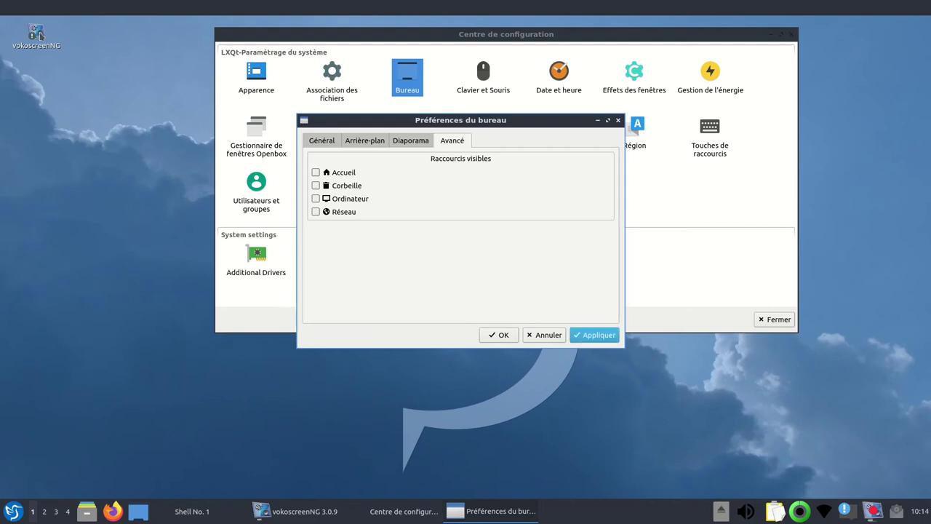
Step: Show the Accueil, Corbeille, Ordinateur and Réseau shortcuts on the desktop again, apply, and close the desktop preferences
click(316, 172)
click(316, 185)
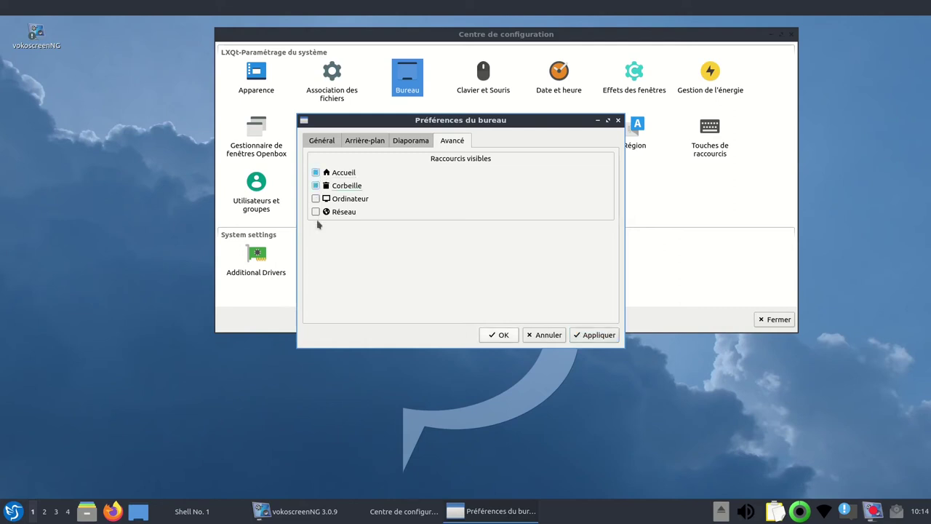
click(316, 199)
click(316, 211)
click(590, 334)
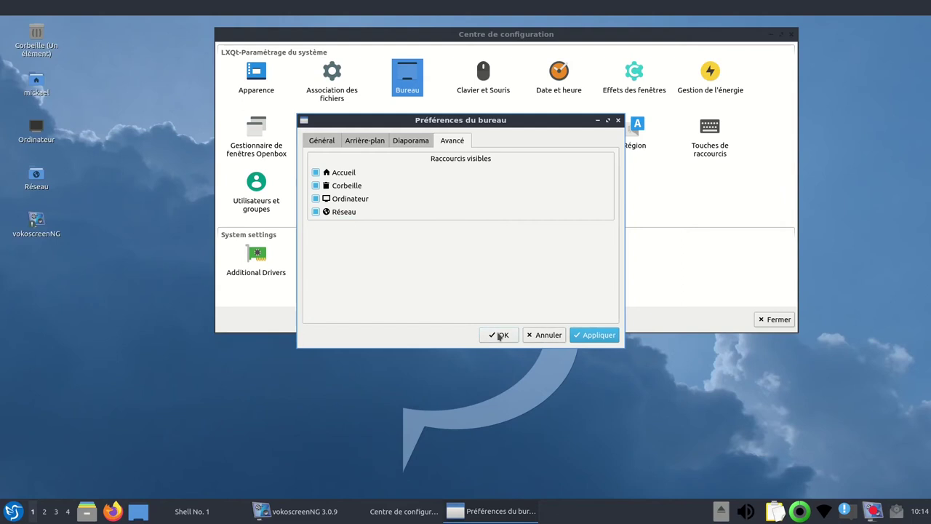
click(502, 334)
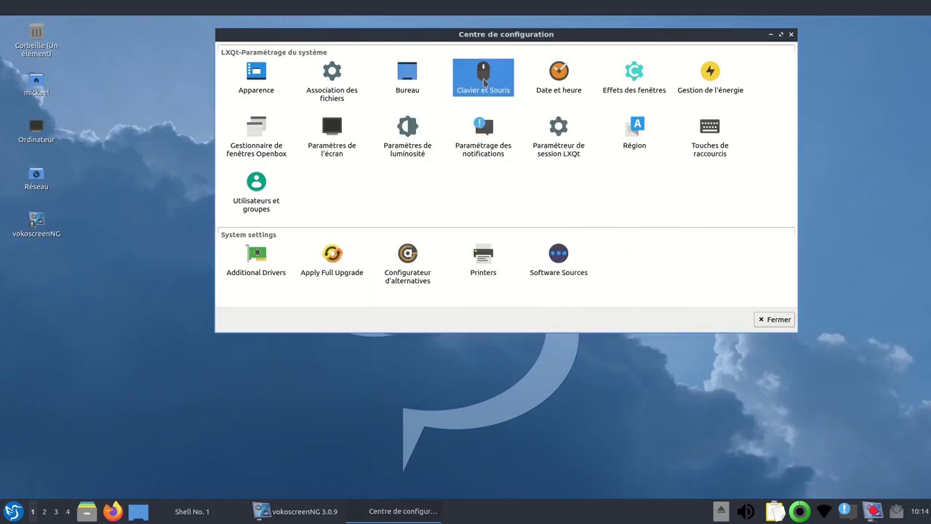
Step: Examine the keyboard and mouse settings, covering mouse, cursor theme, keyboard, keyboard layout and pointing devices, and close them
double_click(483, 81)
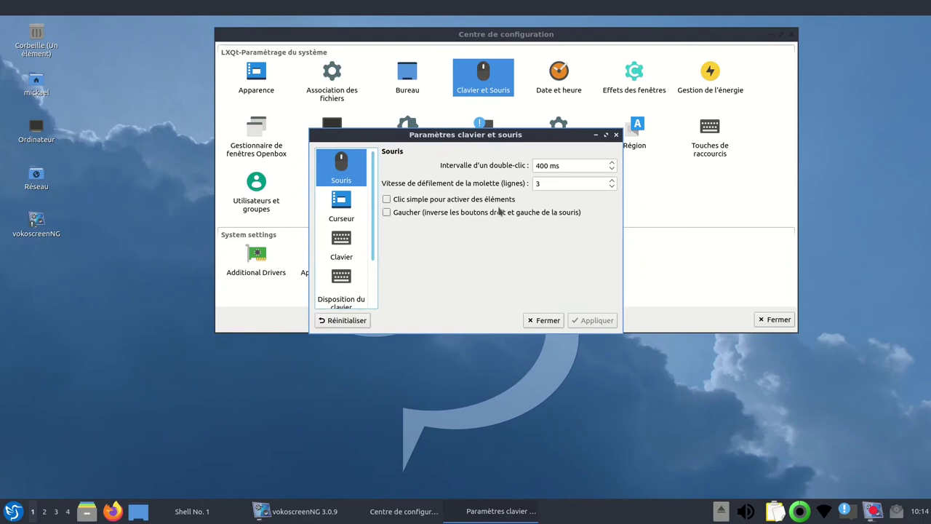
click(351, 204)
click(341, 240)
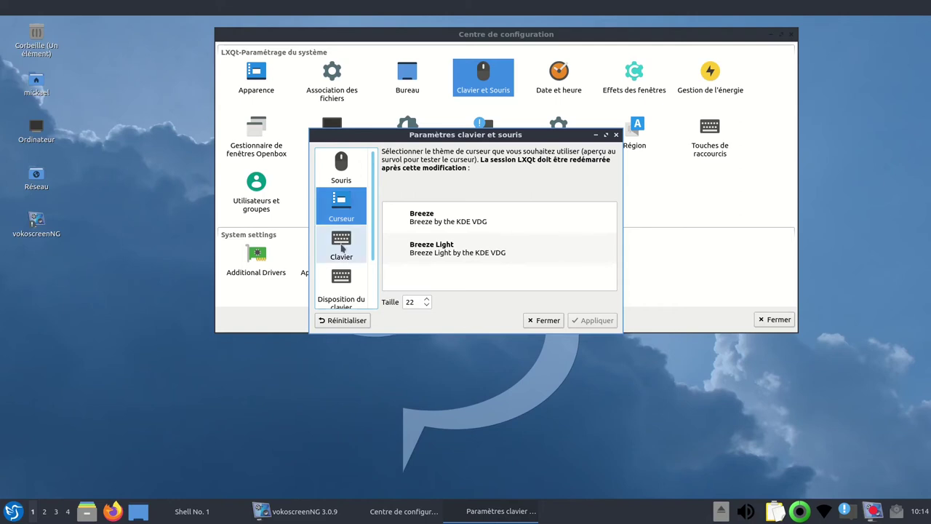
click(345, 289)
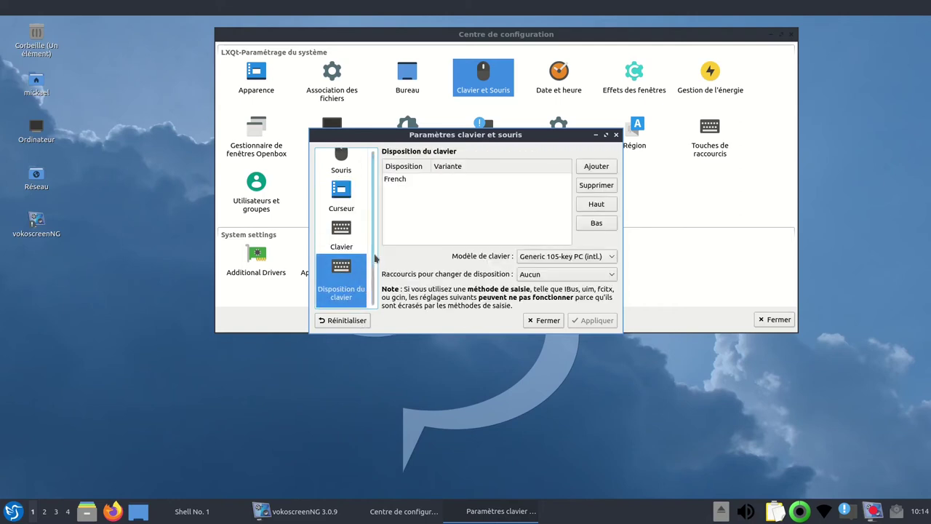
scroll(376, 256, down, 2)
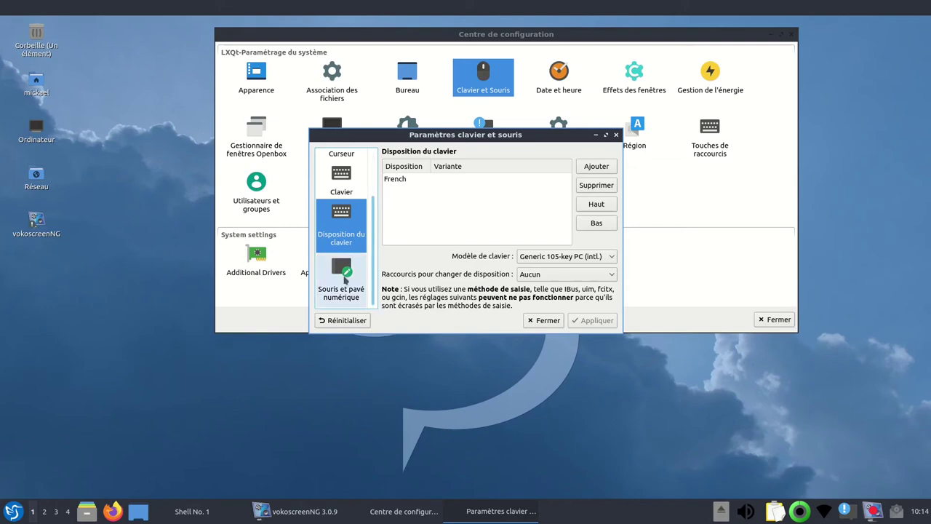
click(345, 279)
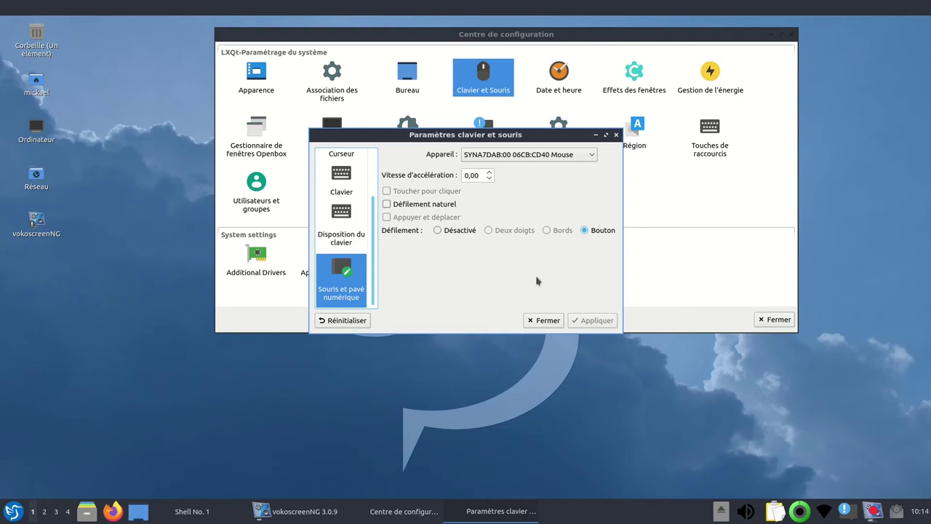
click(548, 318)
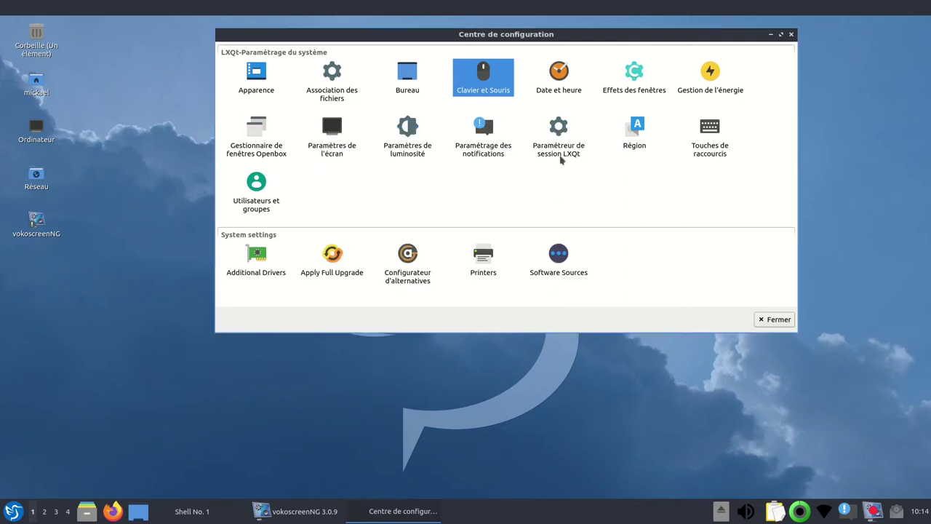
Step: Examine the shadow, opacity, fading and rendering backend settings of the window effects, and leave without applying anything
click(632, 70)
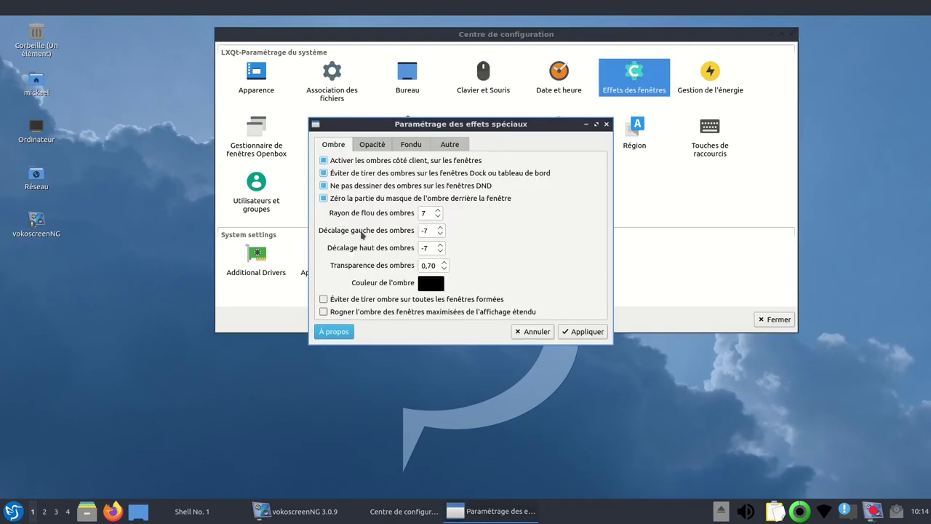
click(375, 145)
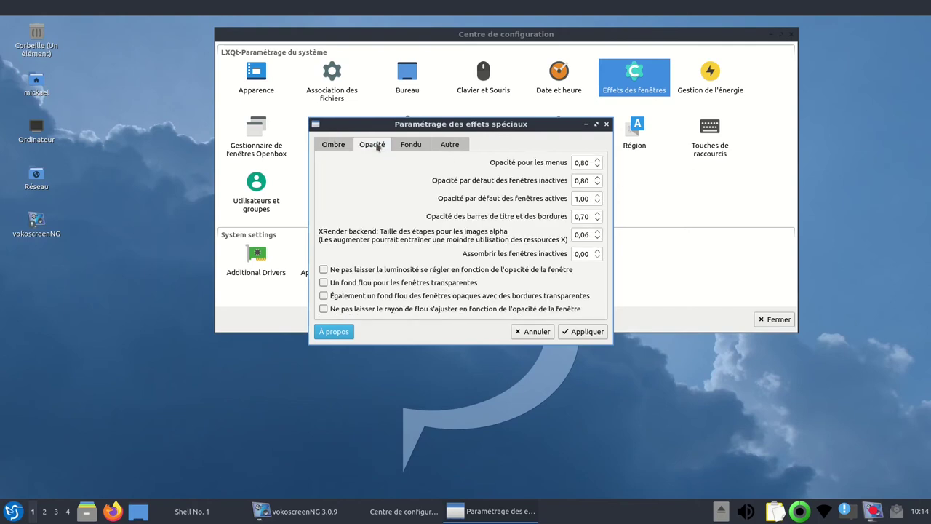
click(405, 146)
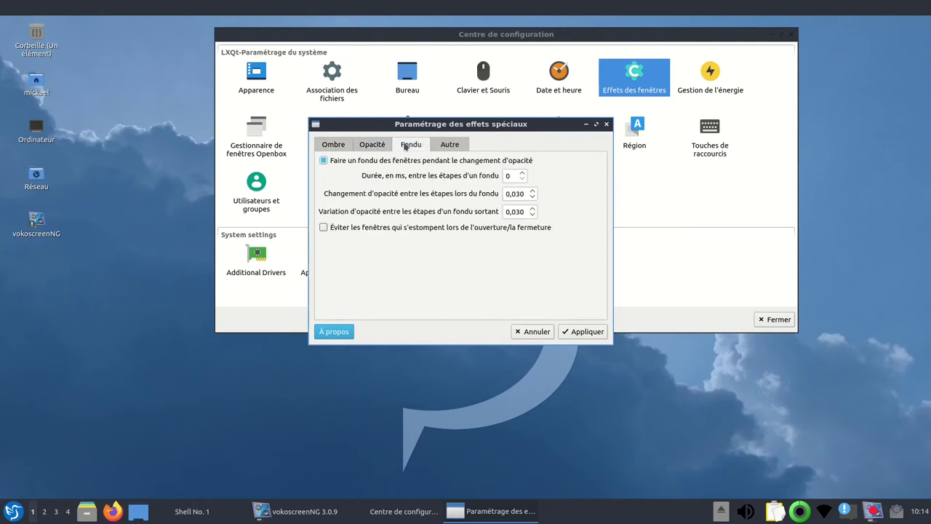
click(444, 147)
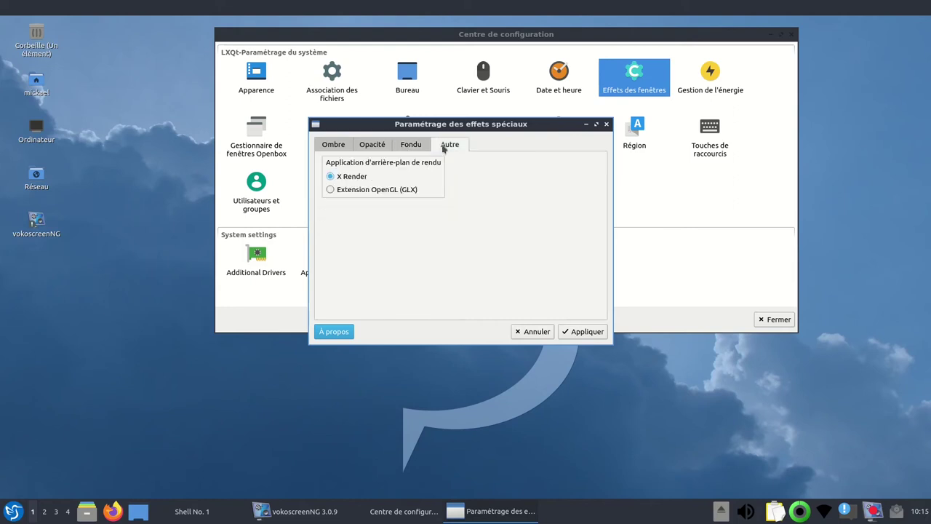
click(533, 331)
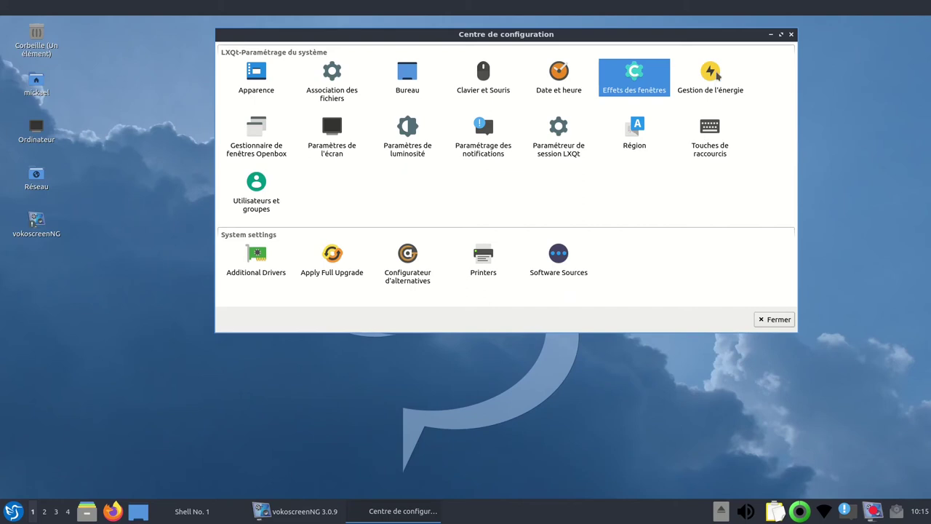
Step: In the power management settings, set the low battery level to 10 % and the low battery action to Demander
double_click(712, 73)
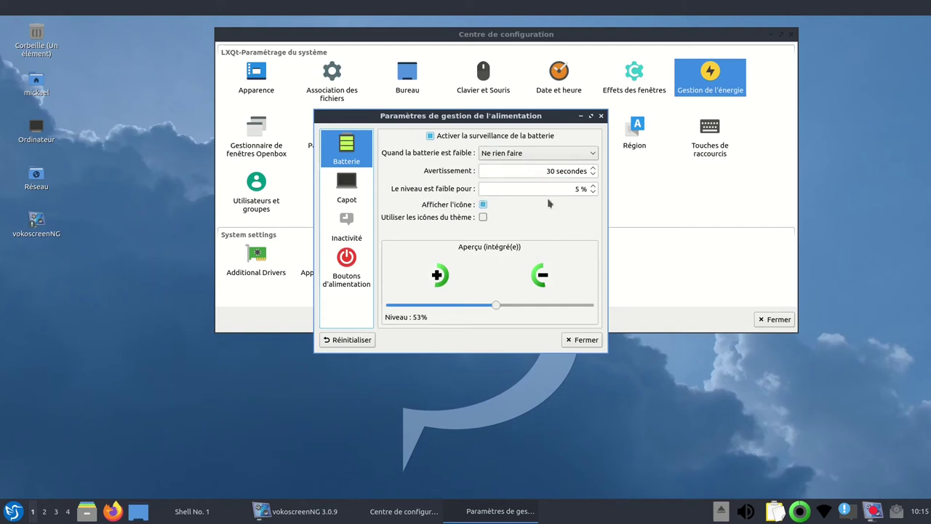
click(594, 189)
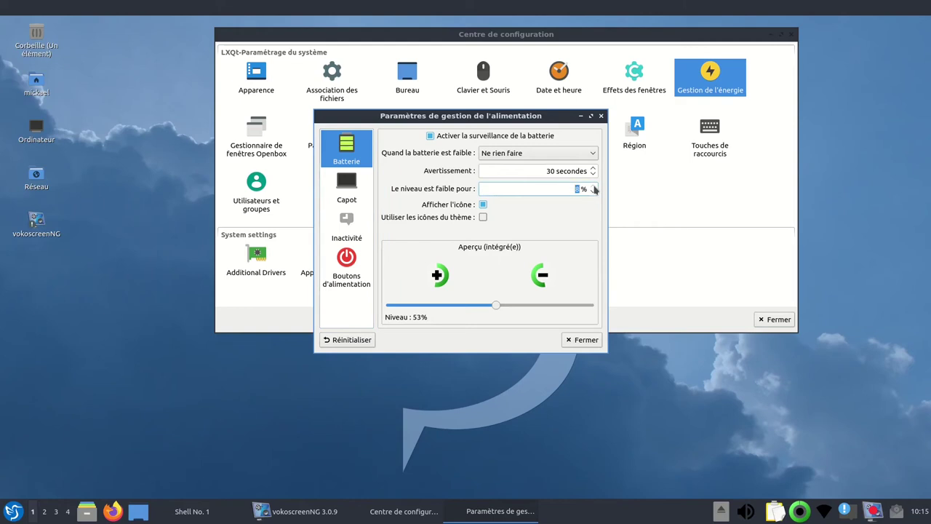
click(562, 153)
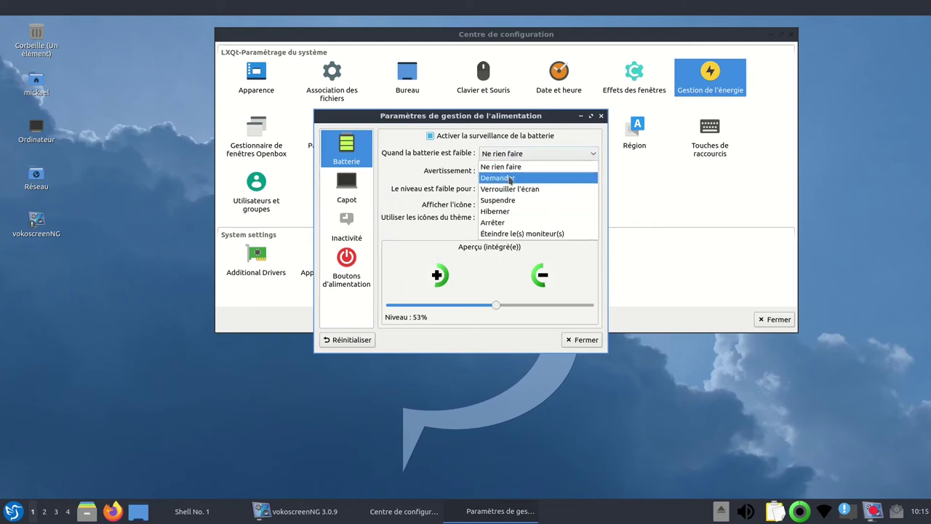
click(533, 178)
click(543, 155)
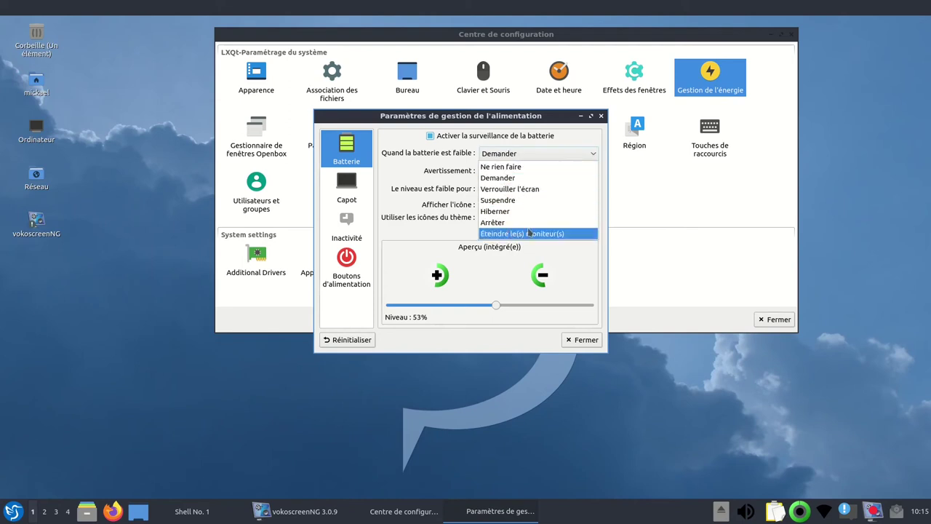
click(511, 178)
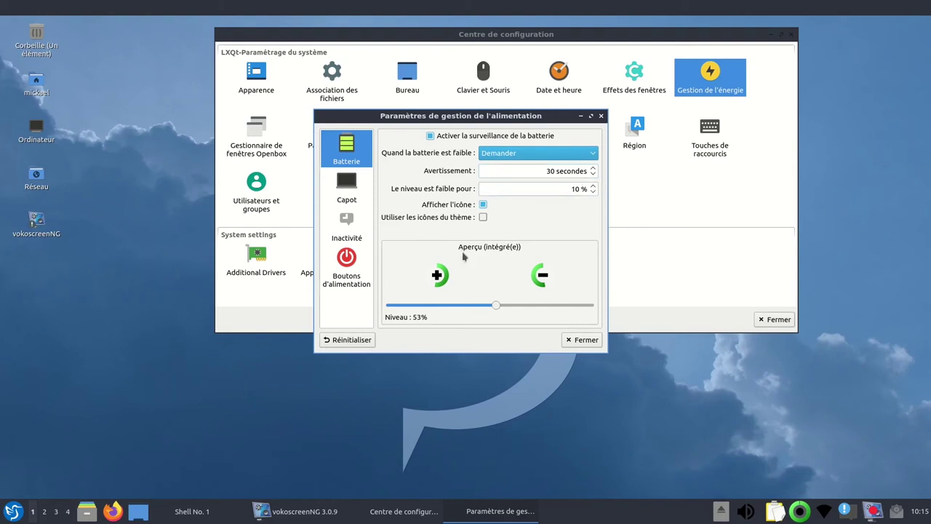
Step: Set the idle time to 10 minutes with the action Verrouiller l'écran, check the power button actions, and close the power settings
click(349, 189)
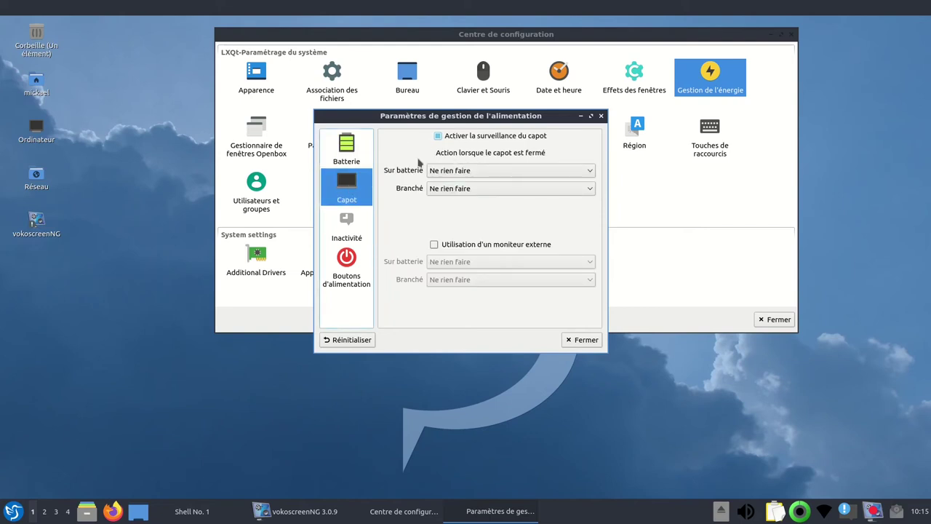
click(346, 232)
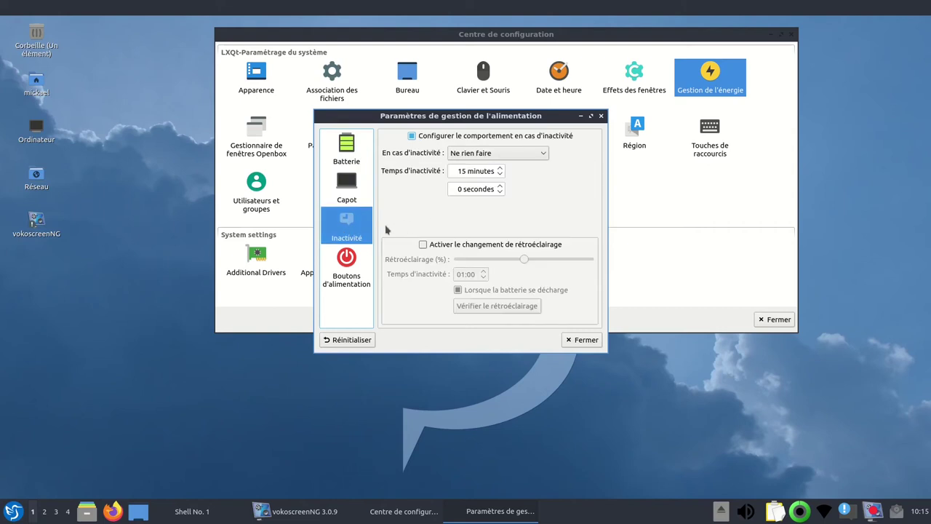
double_click(500, 176)
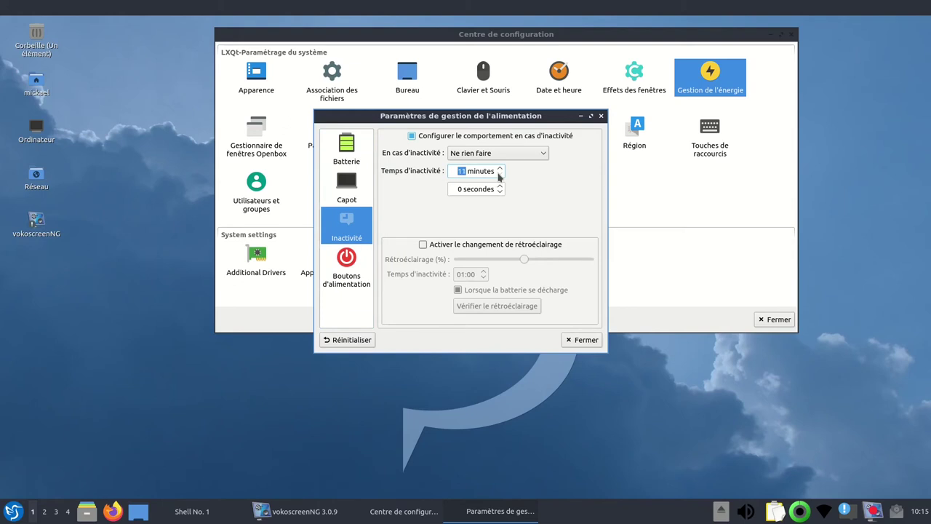
click(535, 155)
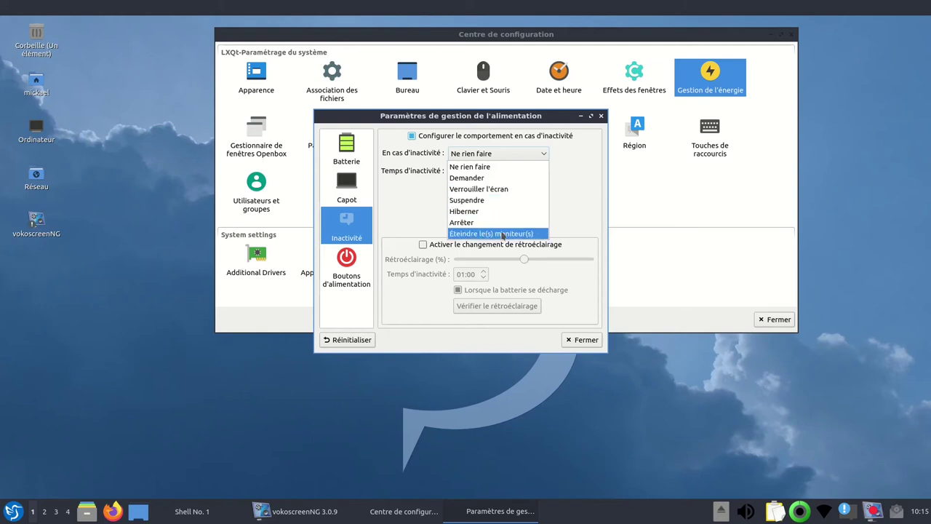
click(513, 189)
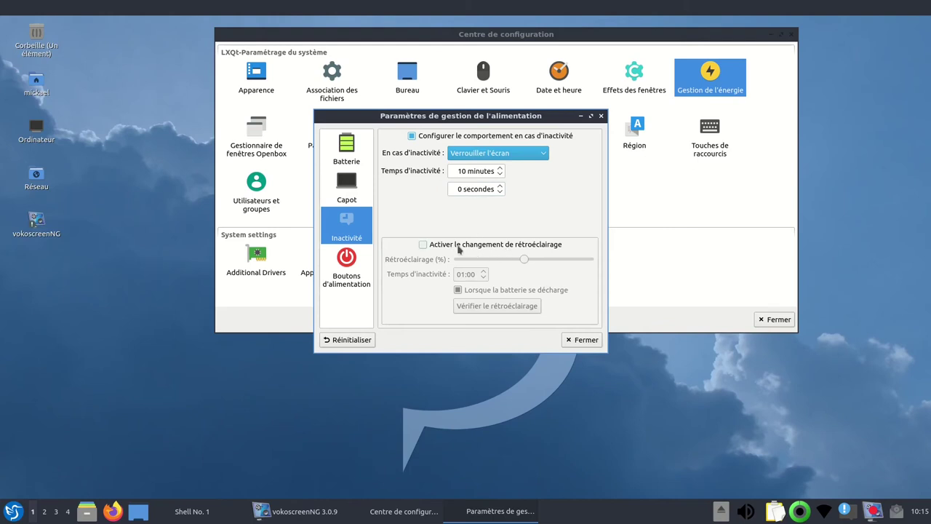
click(356, 275)
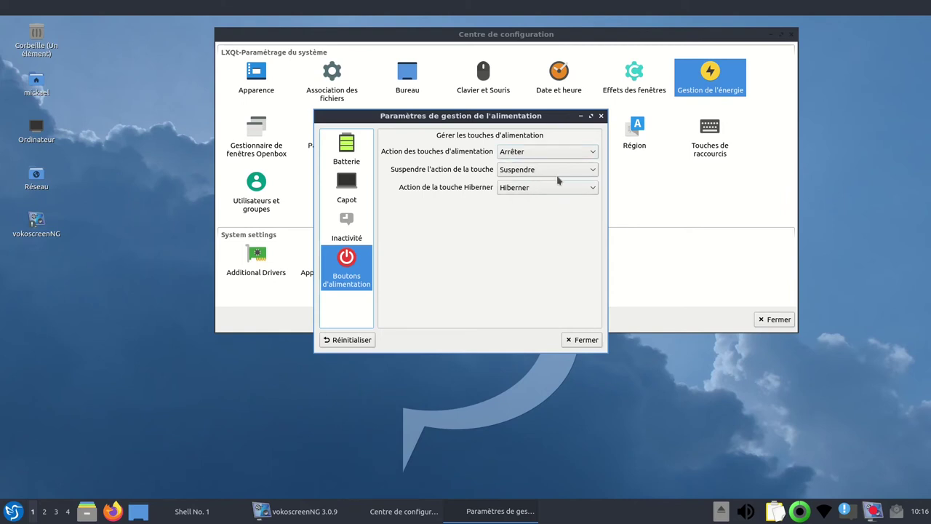
click(593, 346)
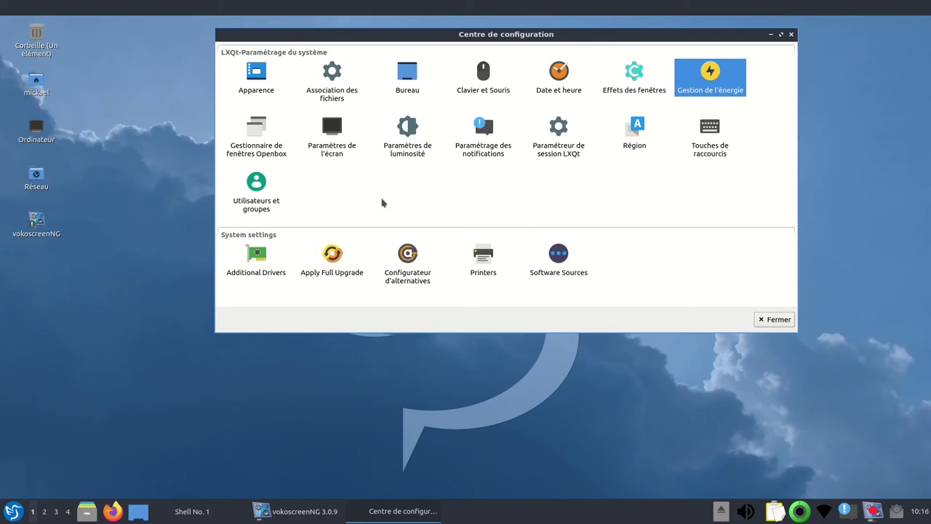
Step: Try the Orang, Nightmare-01, Lubuntu Round and Natura themes for the Openbox window manager, ending on Nightmare-01
click(248, 144)
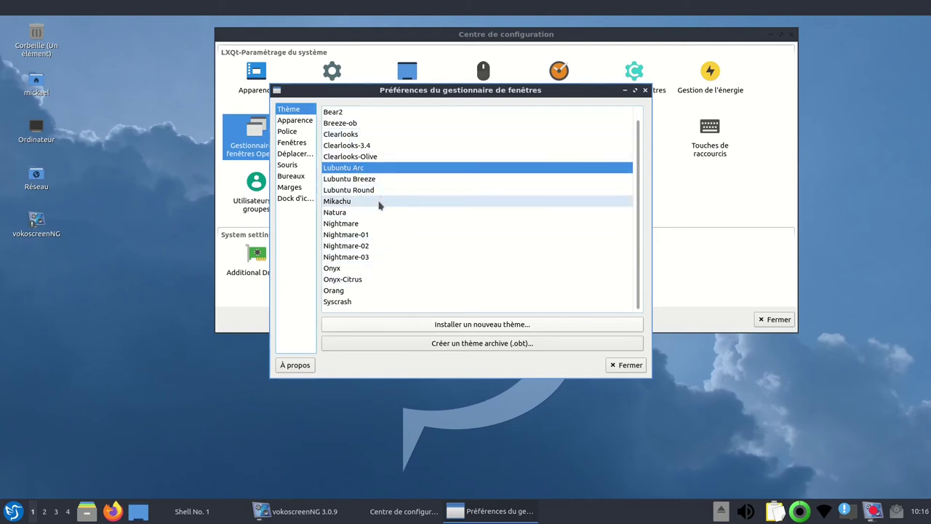
click(334, 291)
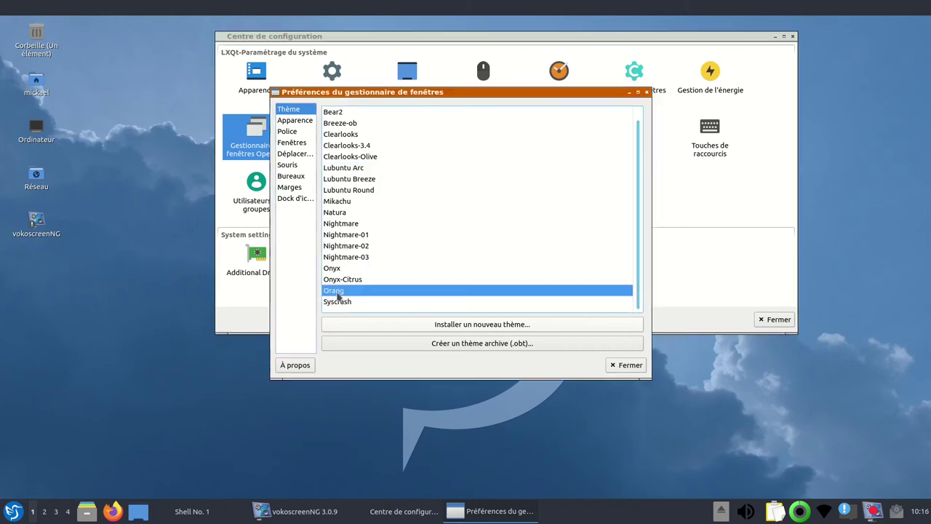
click(350, 235)
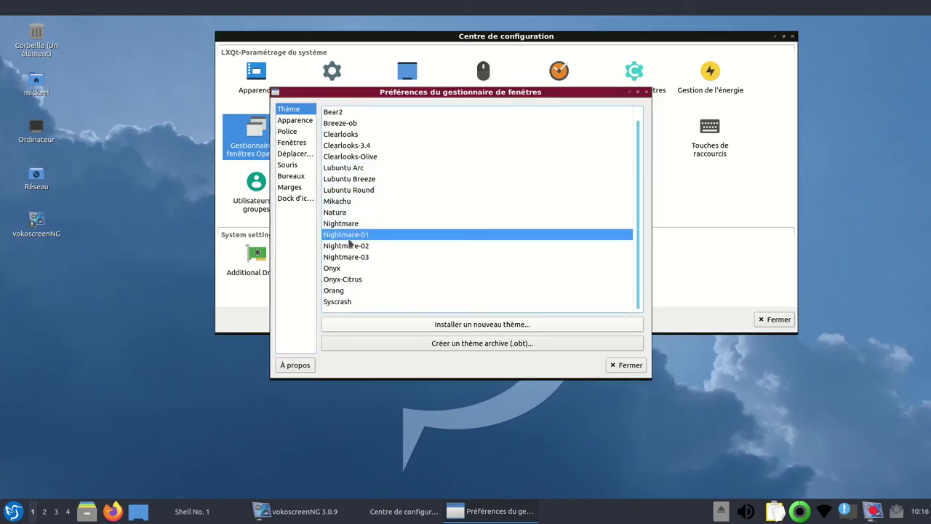
click(348, 189)
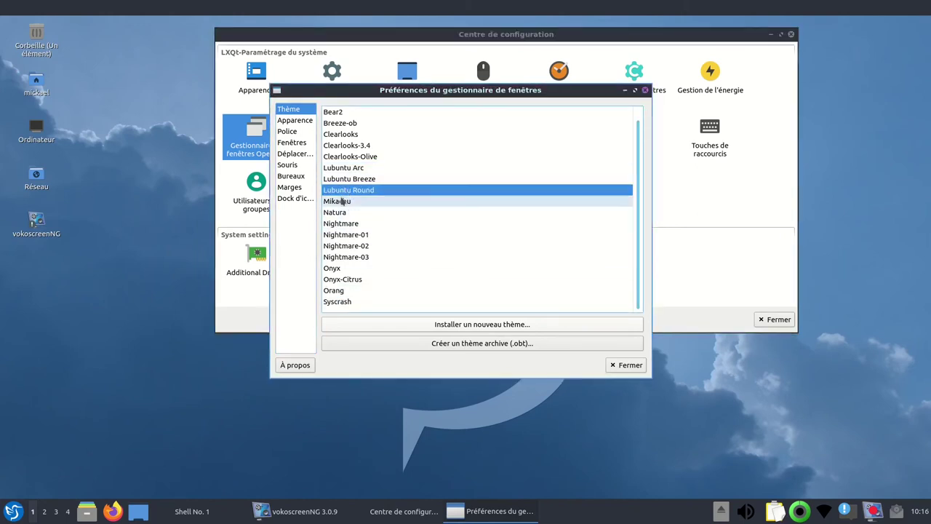
click(336, 212)
click(339, 236)
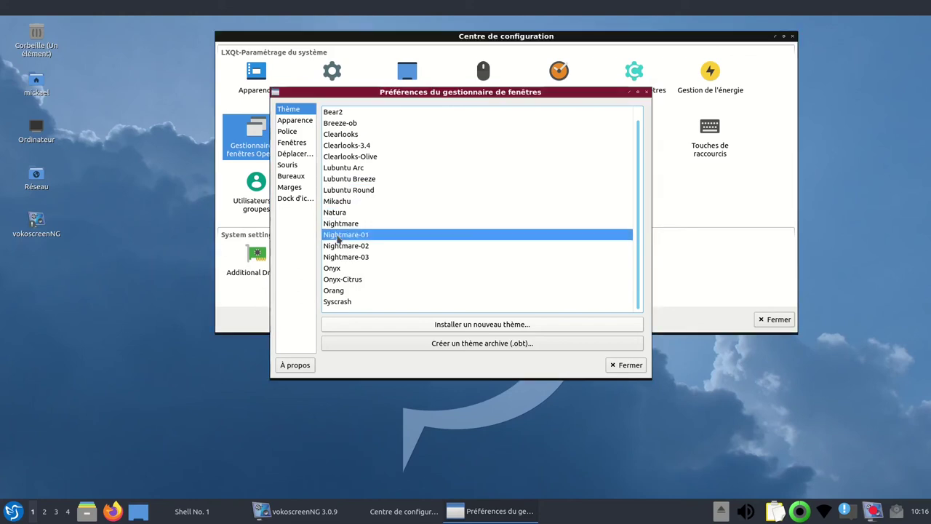
Step: Try the Nightmare-03 and Clearlooks-Olive window themes, and settle on the Lubuntu Arc theme
click(342, 258)
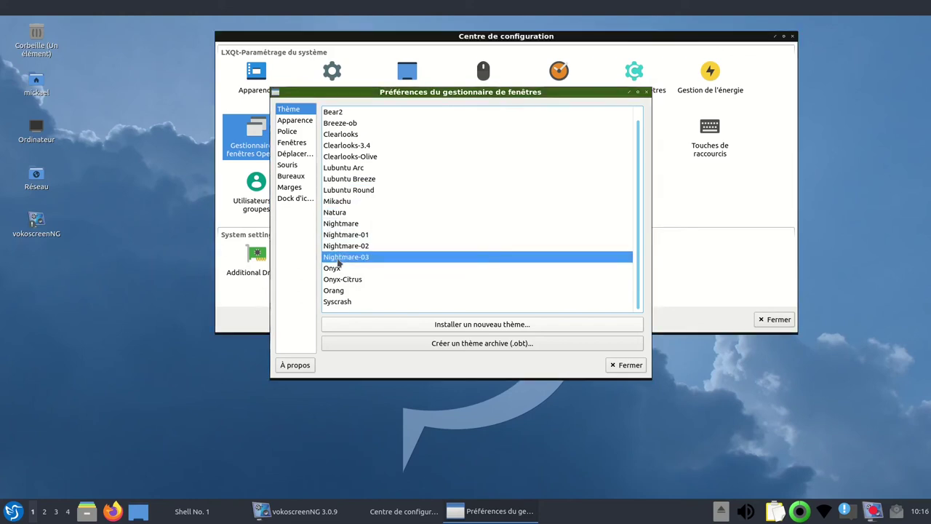
click(346, 169)
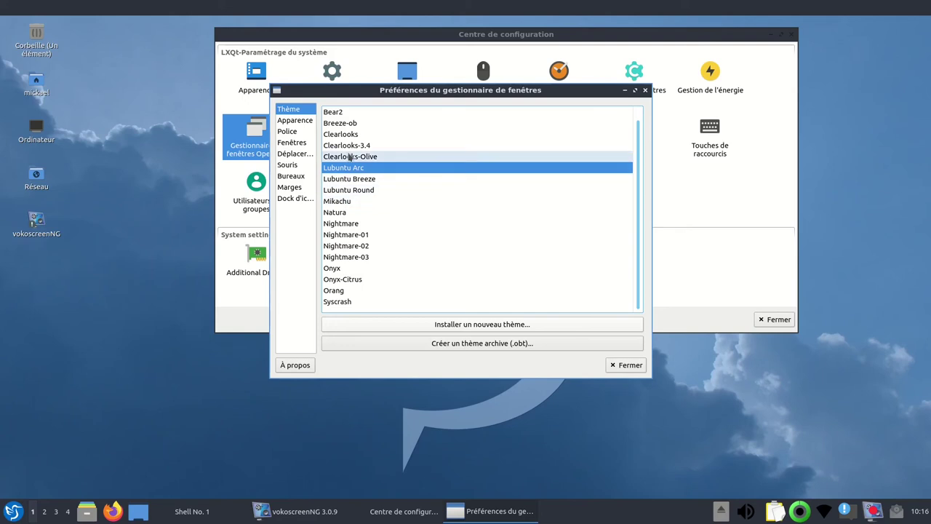
click(349, 156)
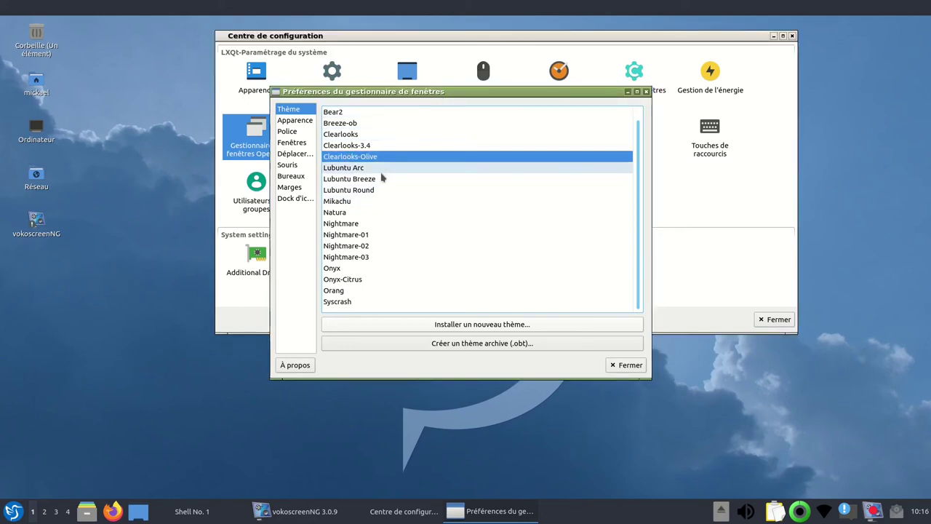
click(338, 168)
Step: Examine the window manager's appearance, font, window placement, move and resize, and mouse focus settings
click(289, 121)
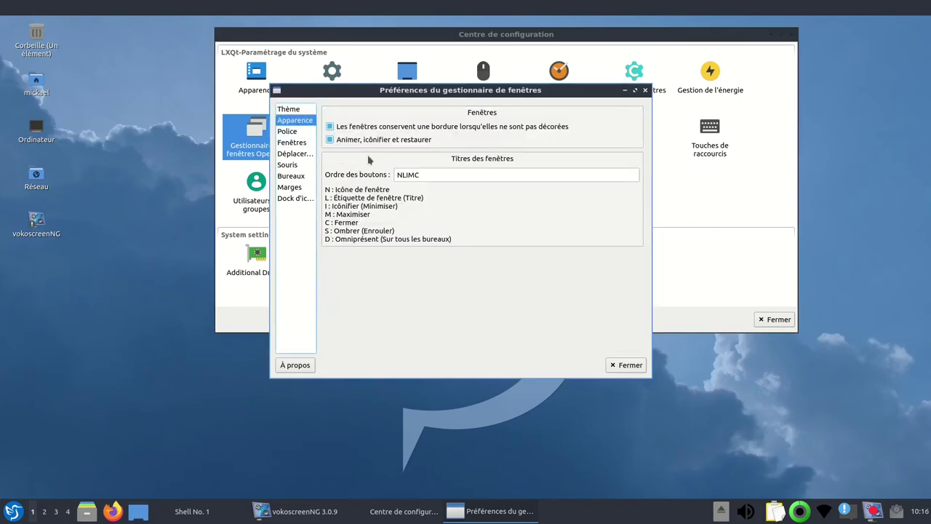
click(287, 132)
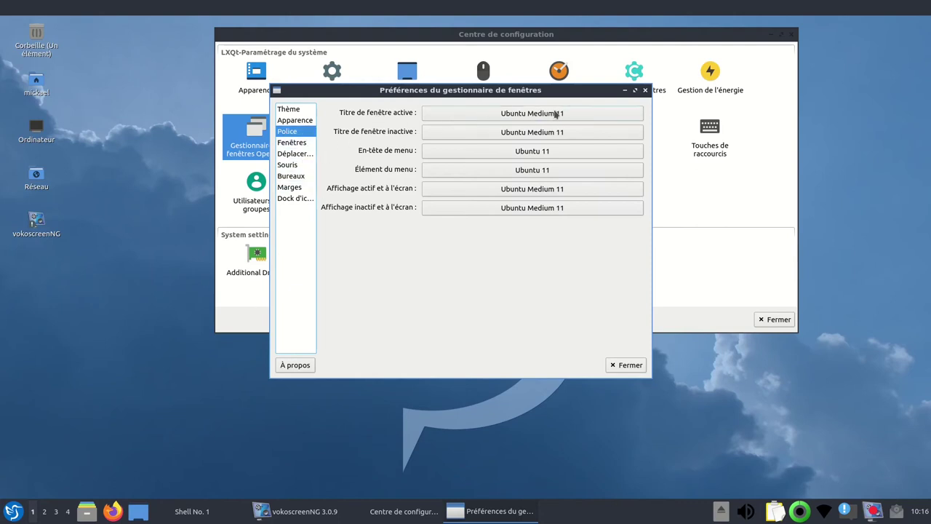
click(292, 145)
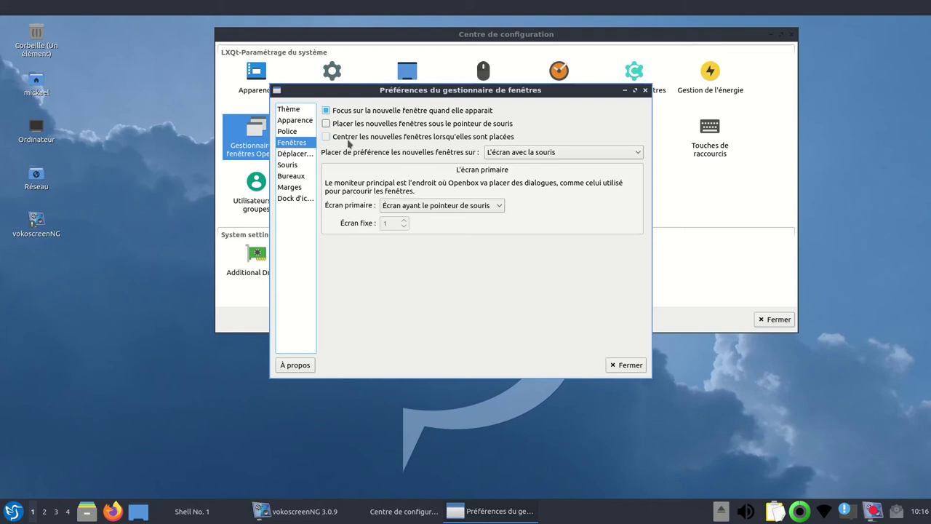
click(296, 155)
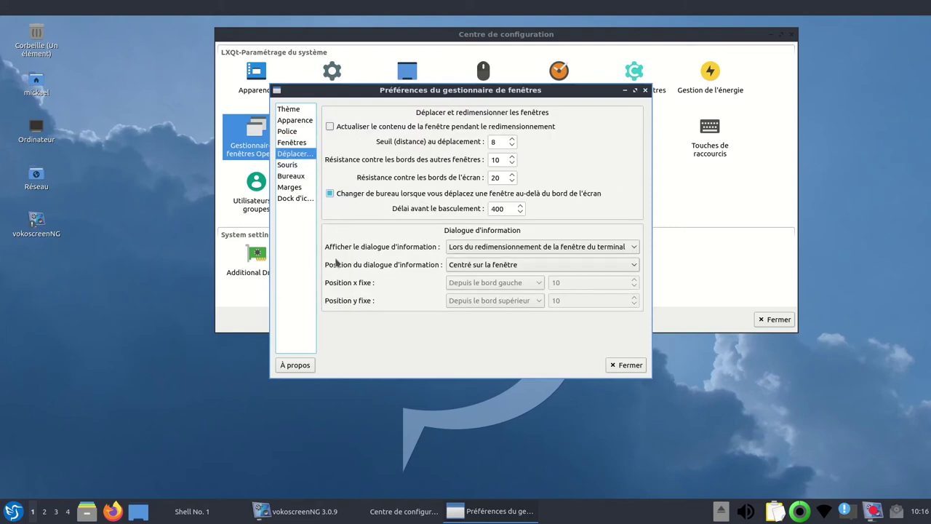
click(297, 168)
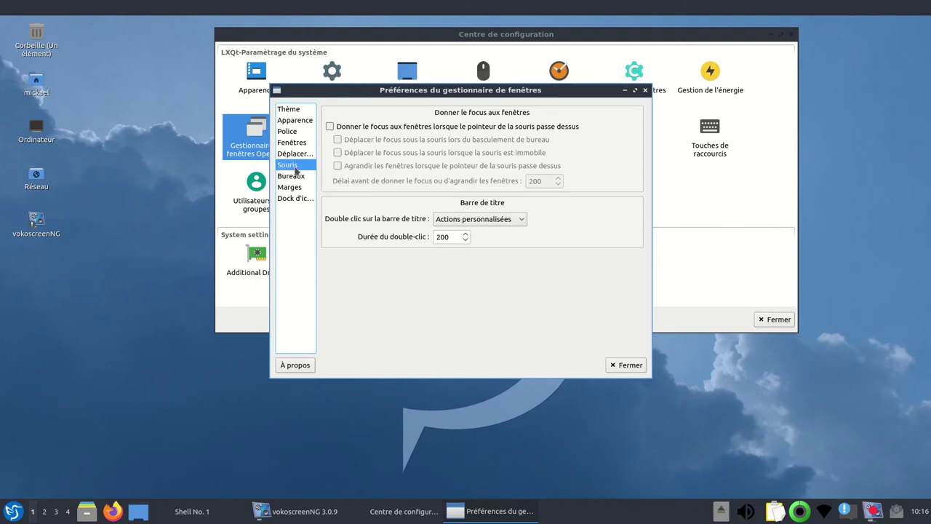
Step: Set the number of desktops to 2 in the window manager preferences
click(293, 177)
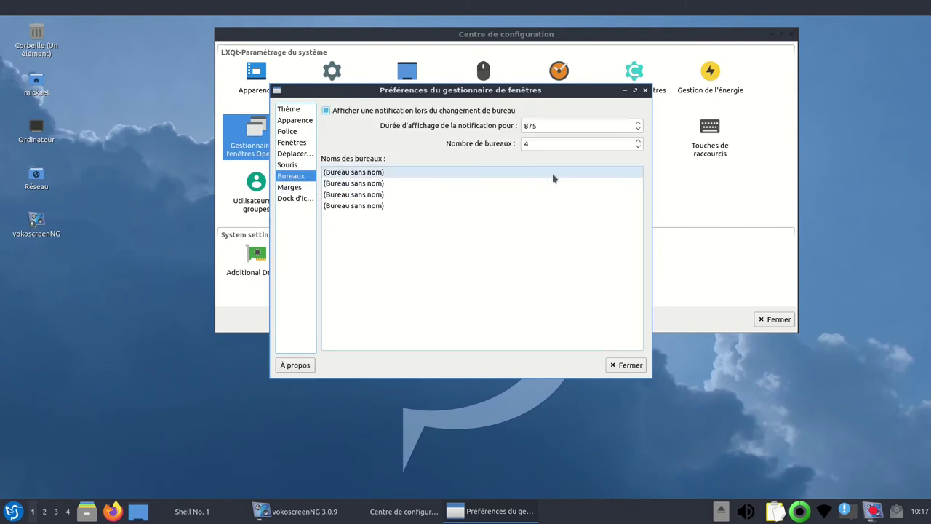
click(637, 148)
click(638, 148)
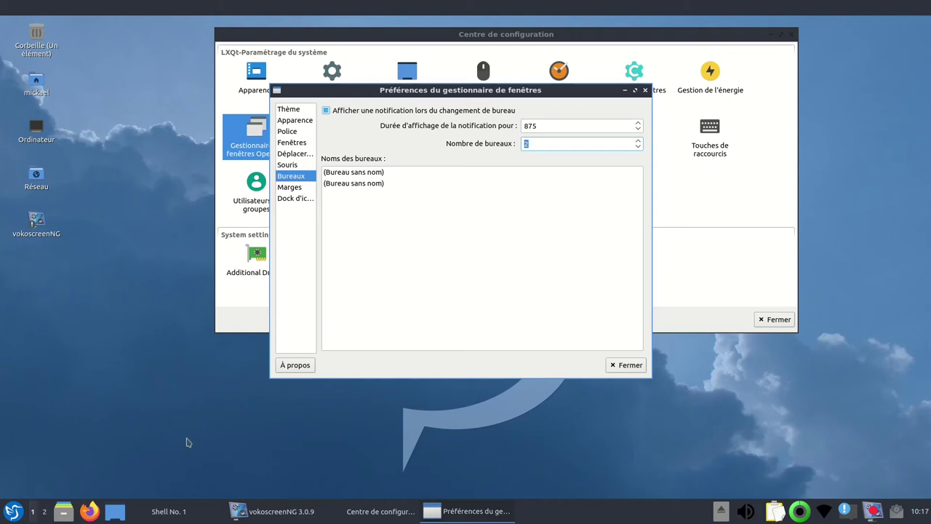
Step: Name the first desktop "one" and the second "Deux", and close the window manager preferences
click(376, 176)
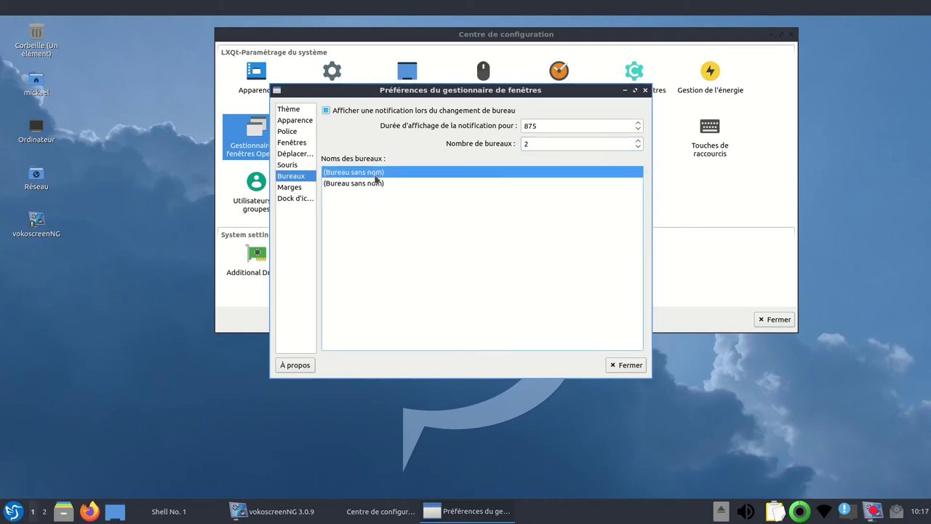
double_click(376, 176)
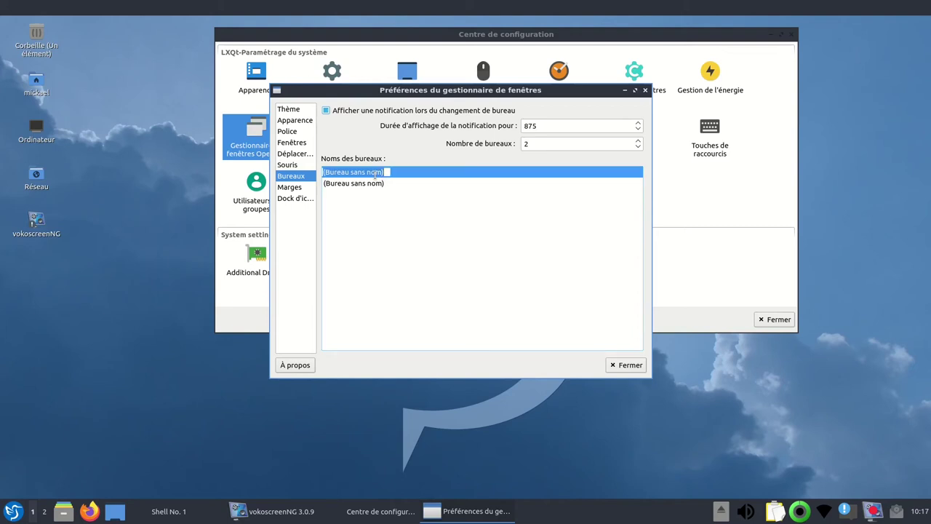
text(one)
key(Return)
click(376, 183)
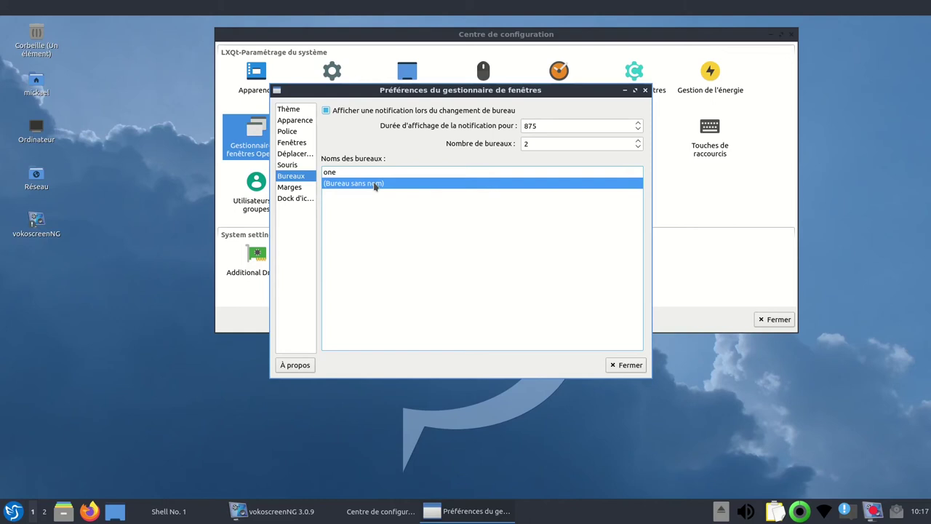
double_click(376, 183)
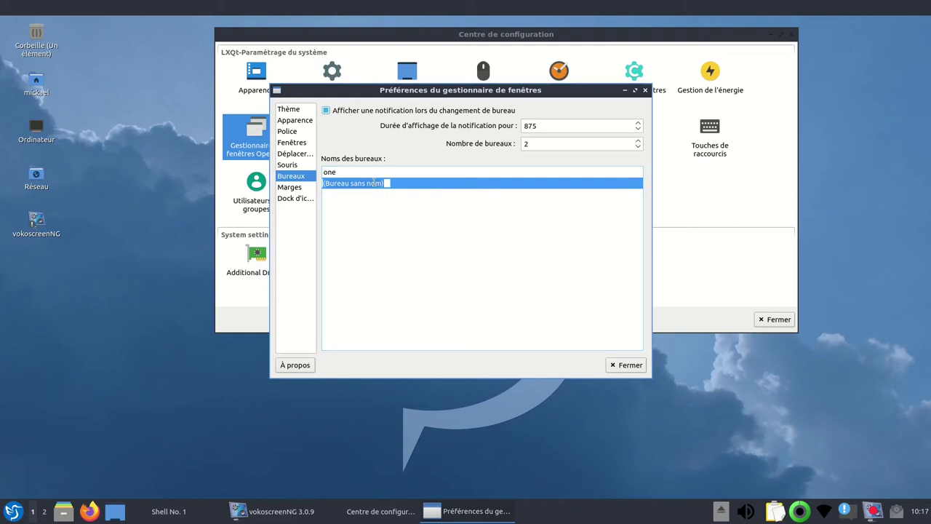
text(Deux)
key(Return)
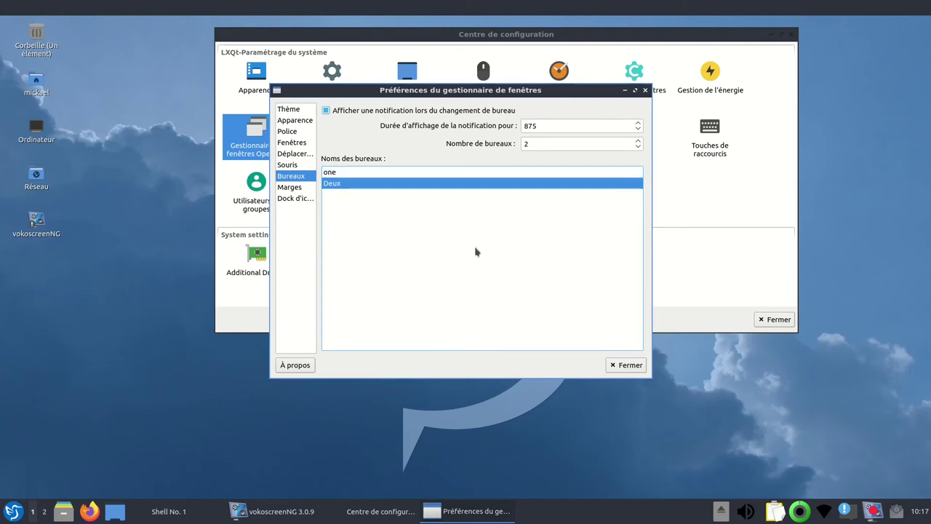
click(626, 364)
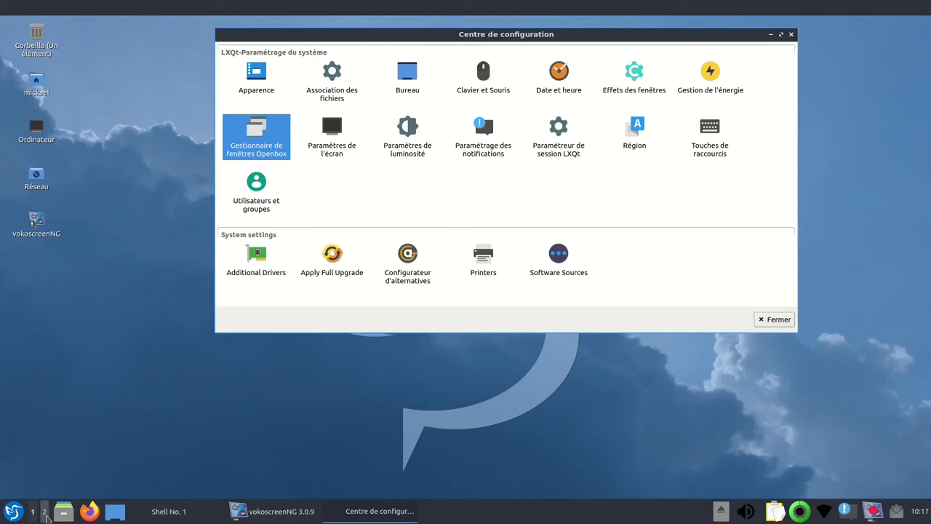
Step: Switch back and forth between the two desktops to check their name notifications, ending on the first with the configuration centre
click(44, 512)
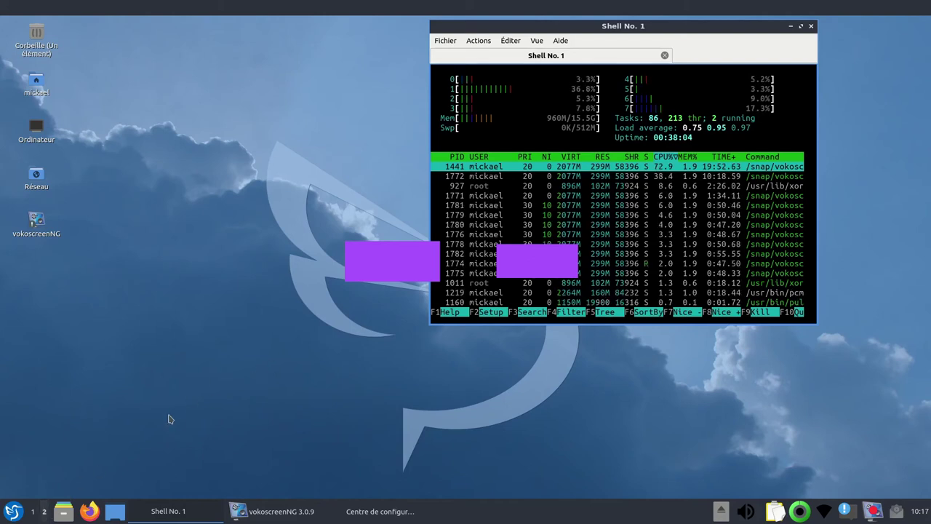
click(32, 514)
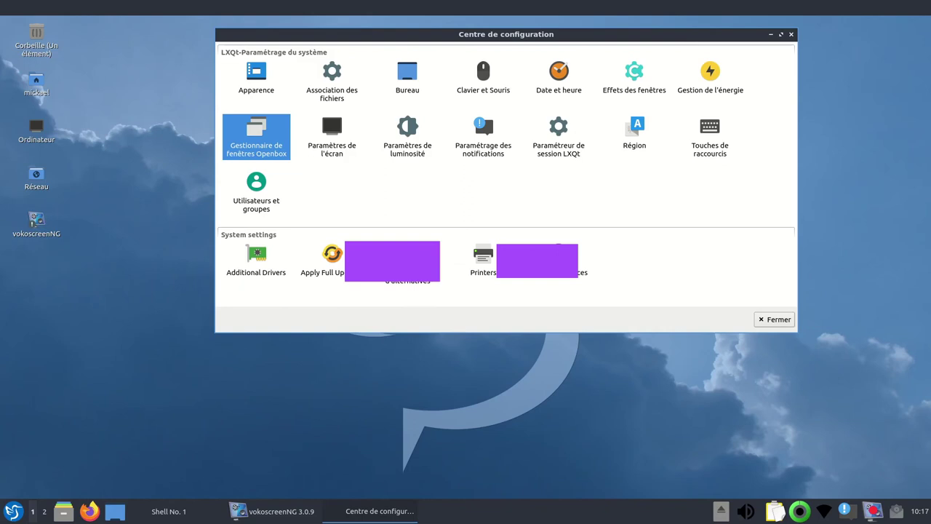
click(44, 511)
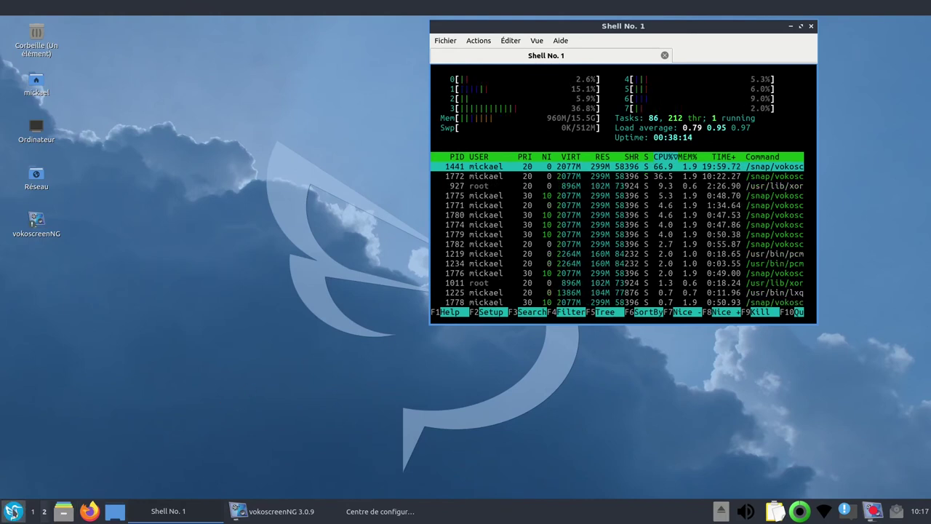
click(378, 511)
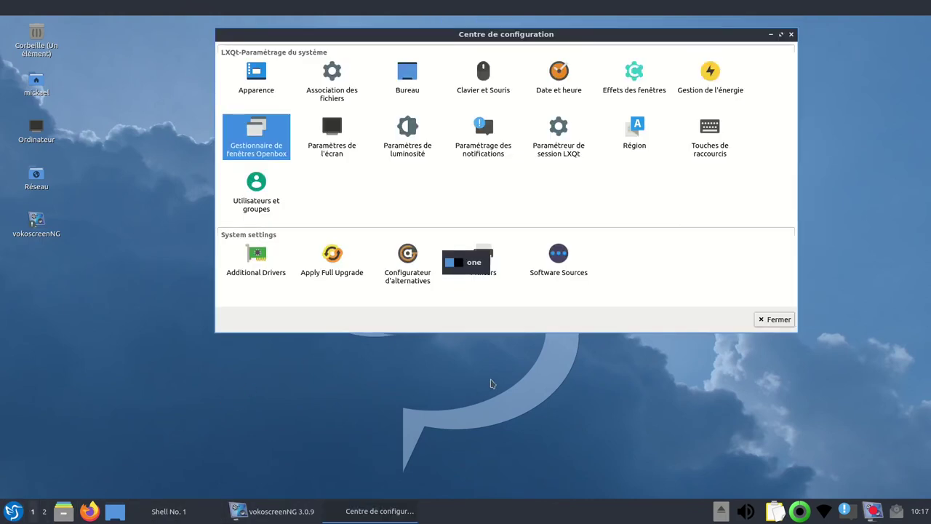
Step: Reopen the Openbox window manager preferences, examine the margins and dock settings, and close the preferences
click(288, 151)
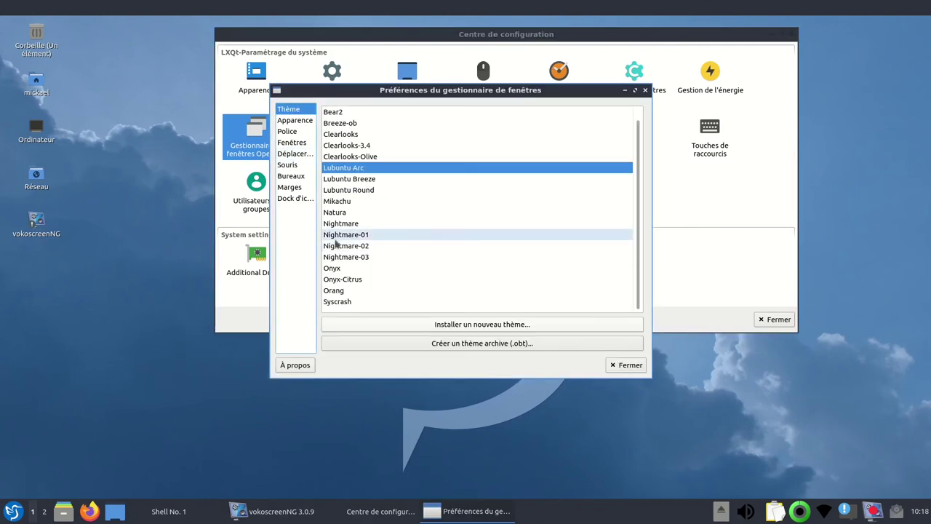
click(294, 188)
click(298, 200)
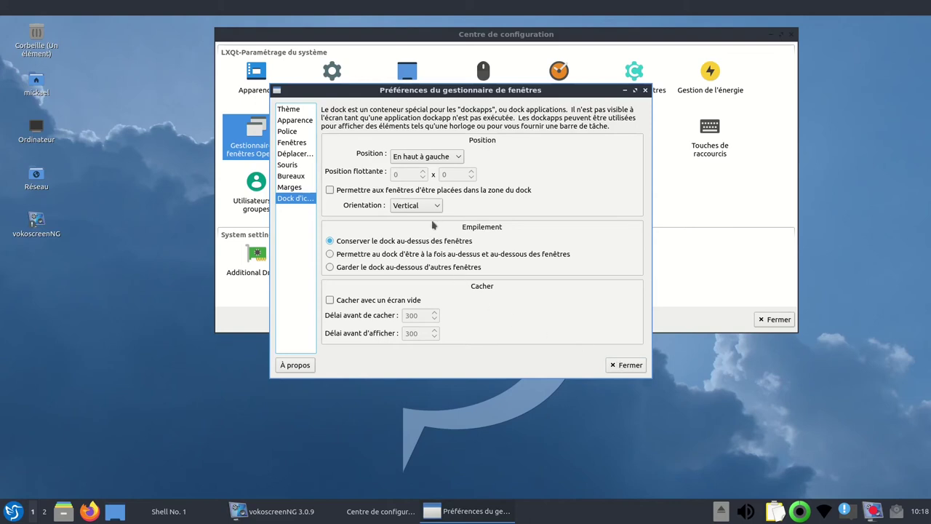
click(626, 364)
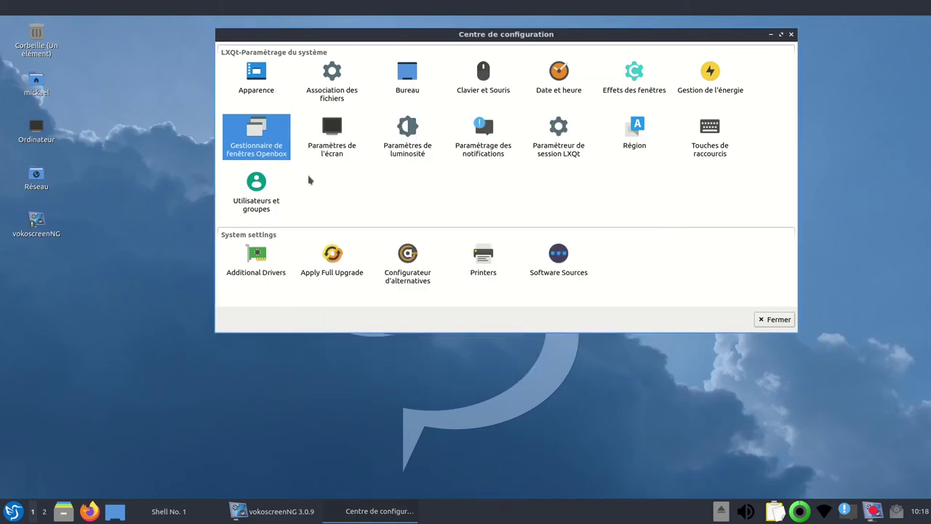
Step: Open the display settings and examine the advanced, information and configuration options for eDP-1
click(337, 130)
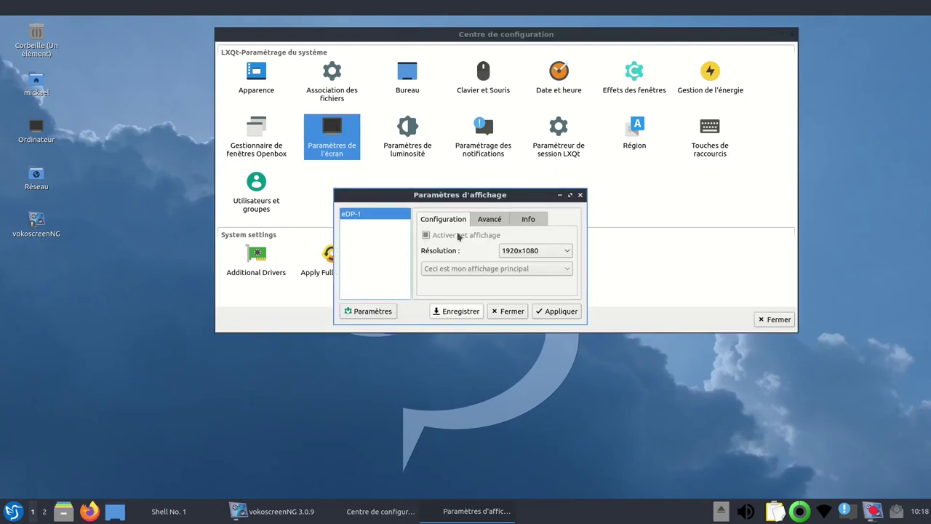
click(490, 224)
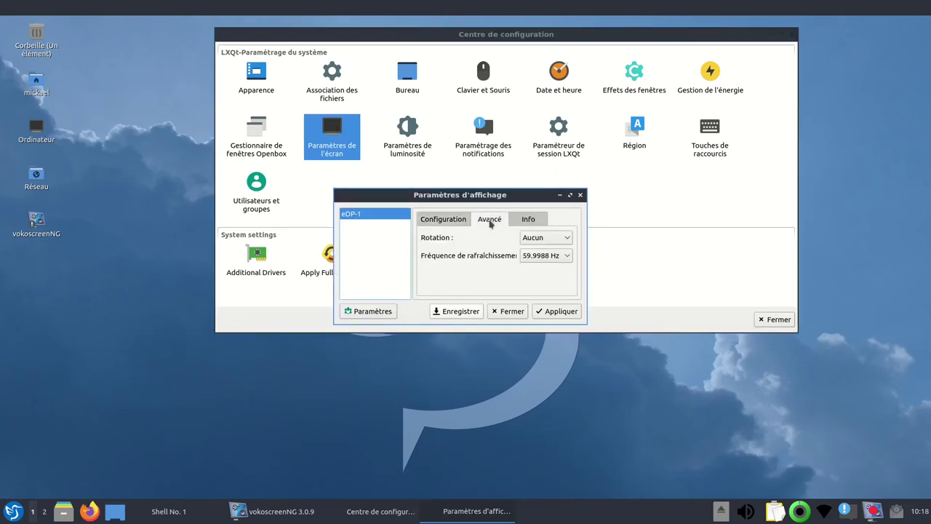
click(528, 220)
click(428, 220)
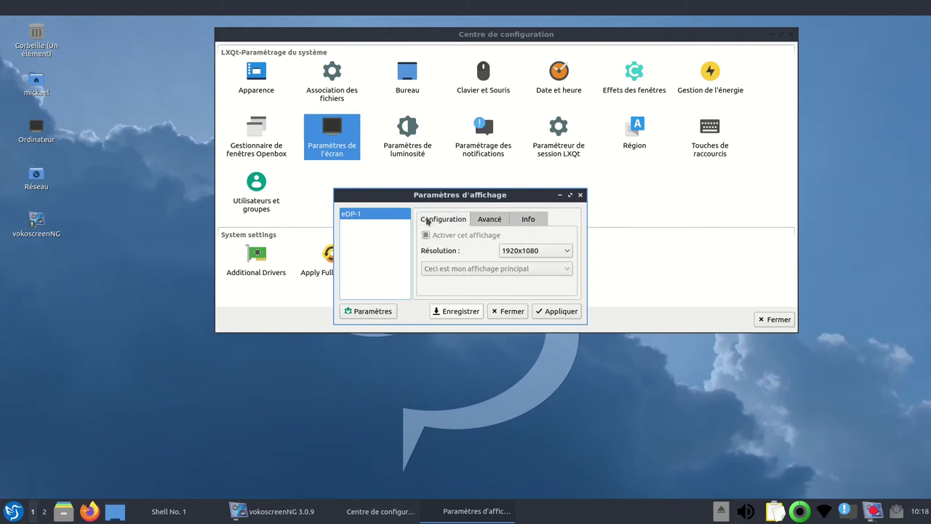
Step: Select the 1920x1080 resolution for eDP-1, apply it and accept the display settings
click(533, 254)
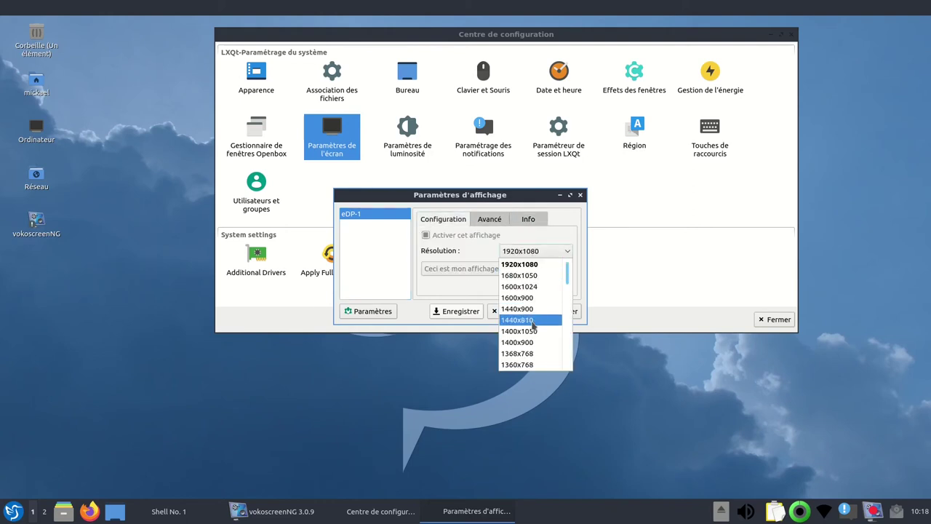
click(529, 264)
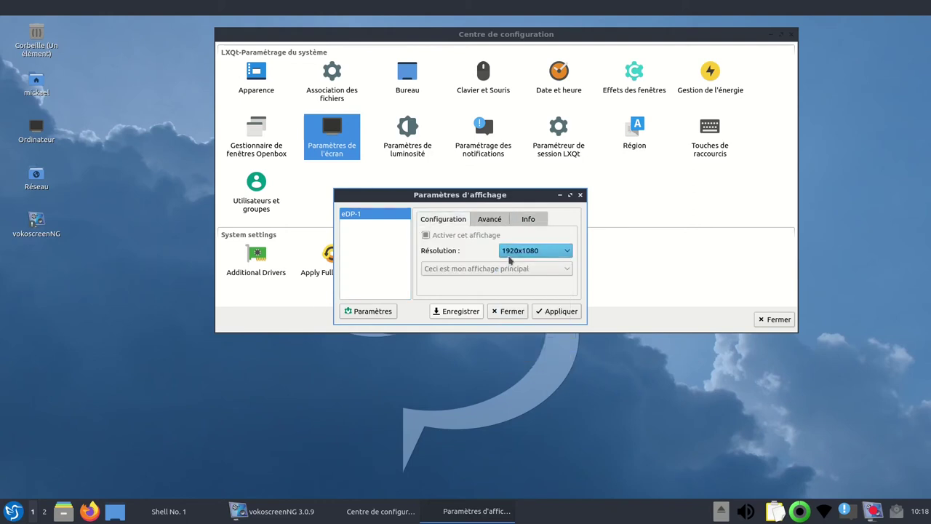
click(561, 313)
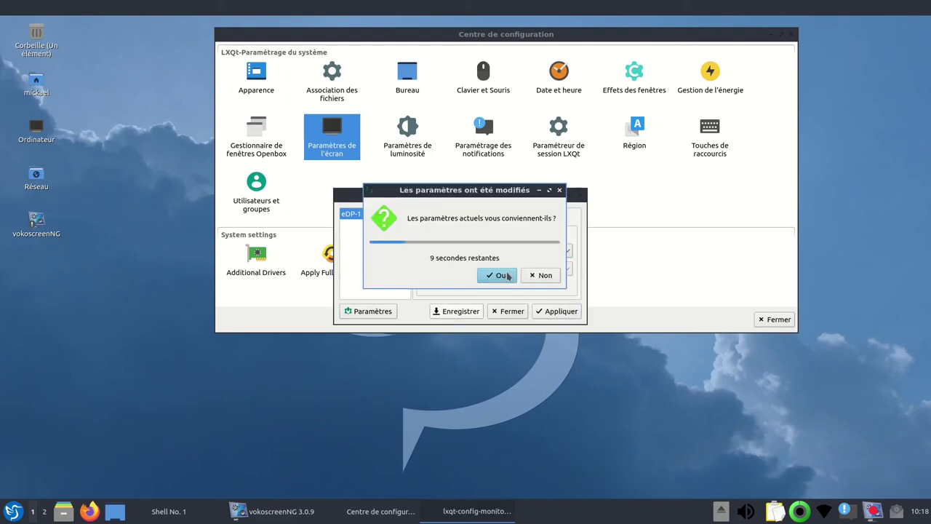
click(502, 276)
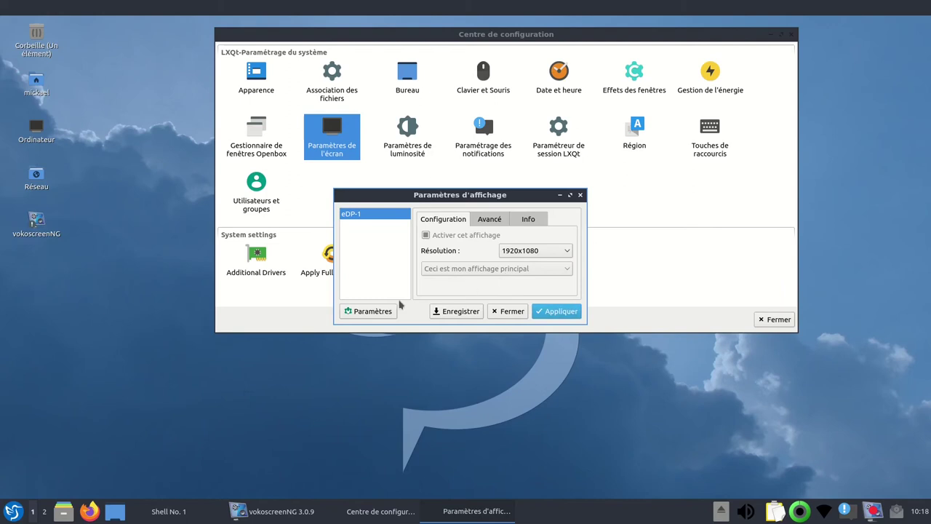
Step: Check the saved advanced display settings and close the display settings
click(364, 313)
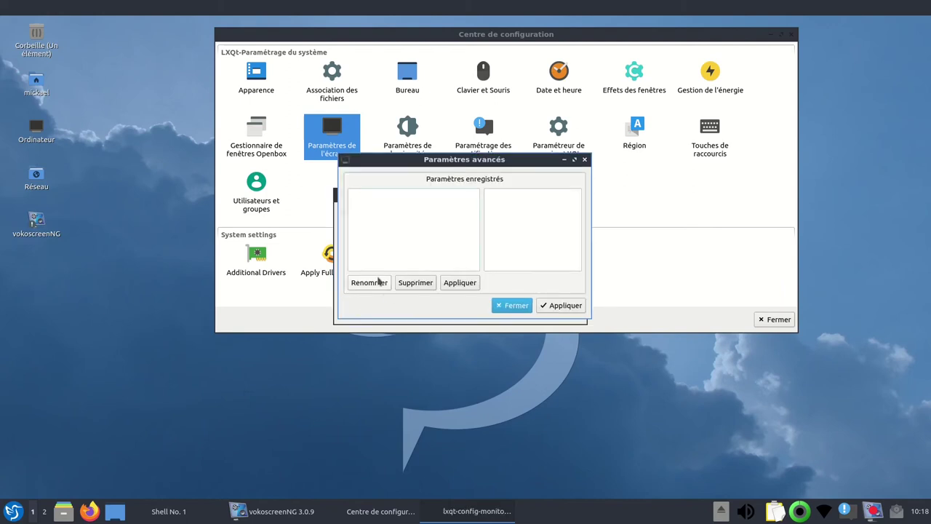
click(516, 306)
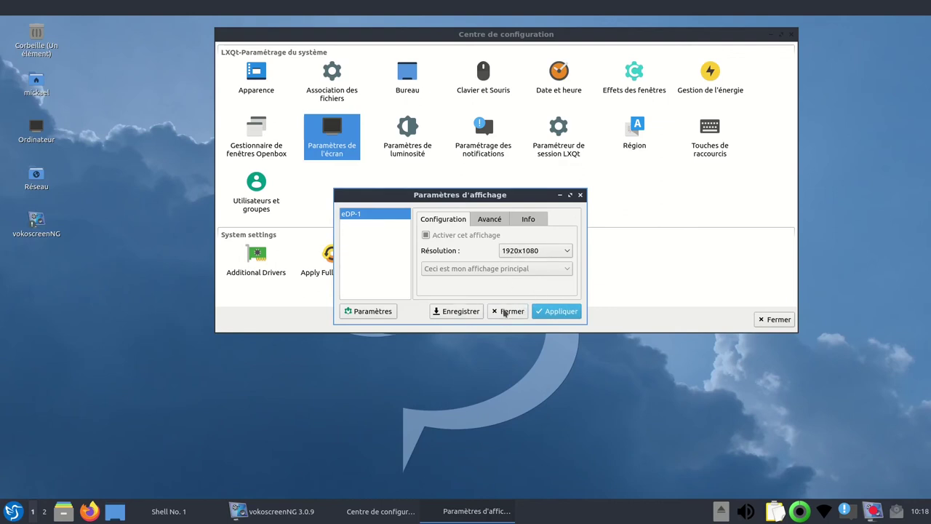
click(508, 311)
Step: View and close the brightness settings, and open the LXQt session settings
click(408, 131)
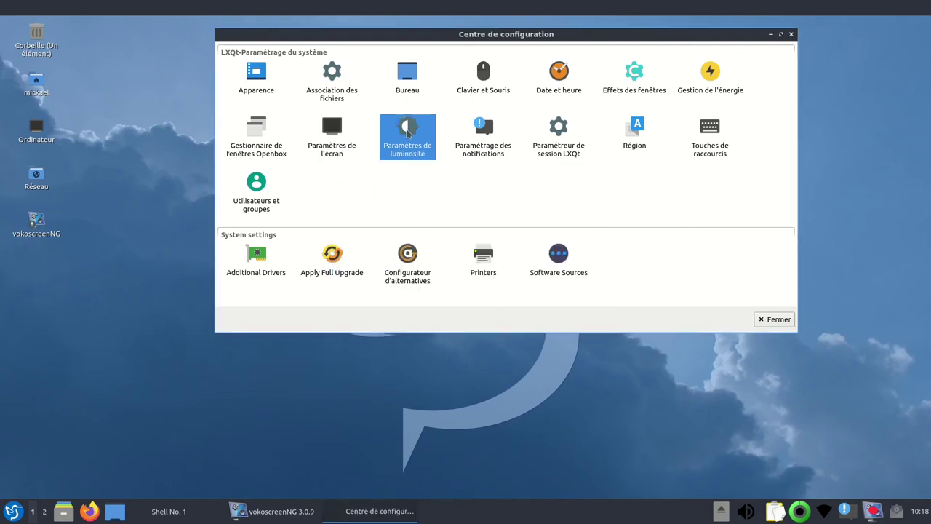
click(541, 298)
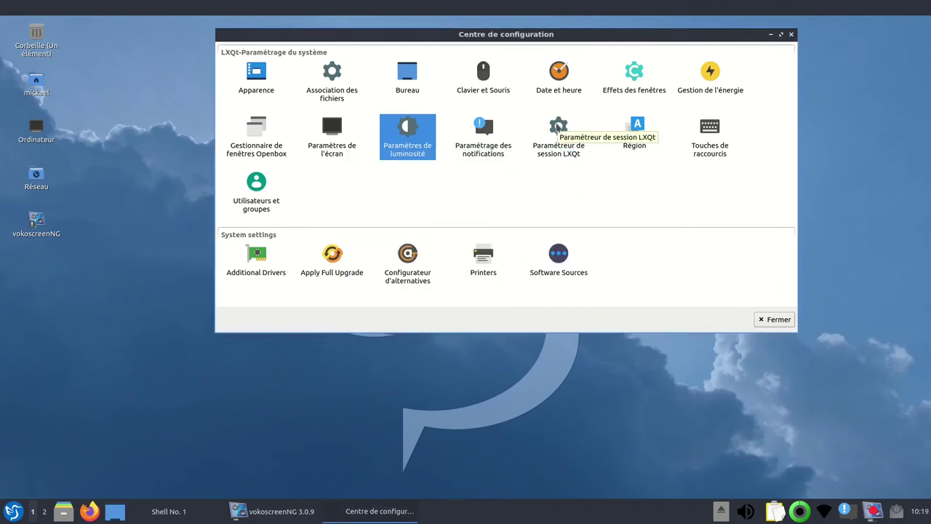
click(557, 128)
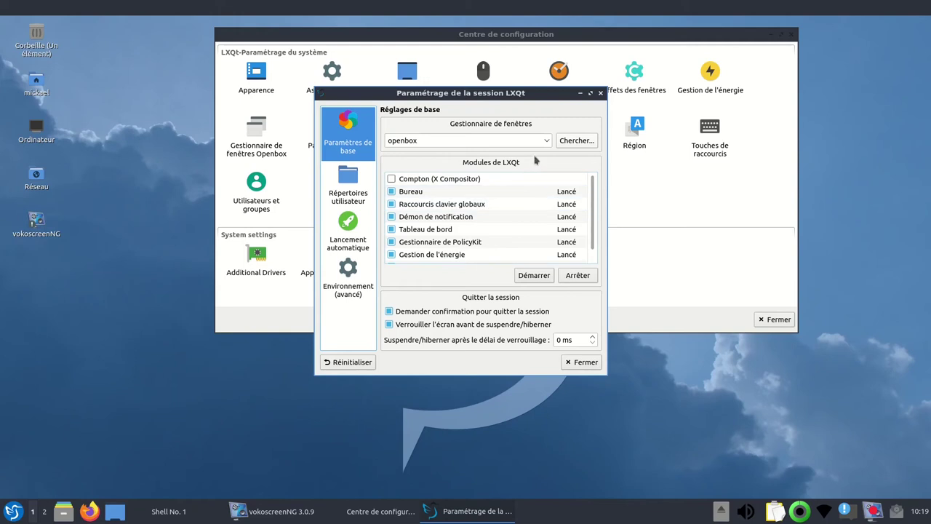
Step: Set the Documents user directory to the vidéo OK folder inside Vidéos and close the session settings
click(544, 143)
click(545, 144)
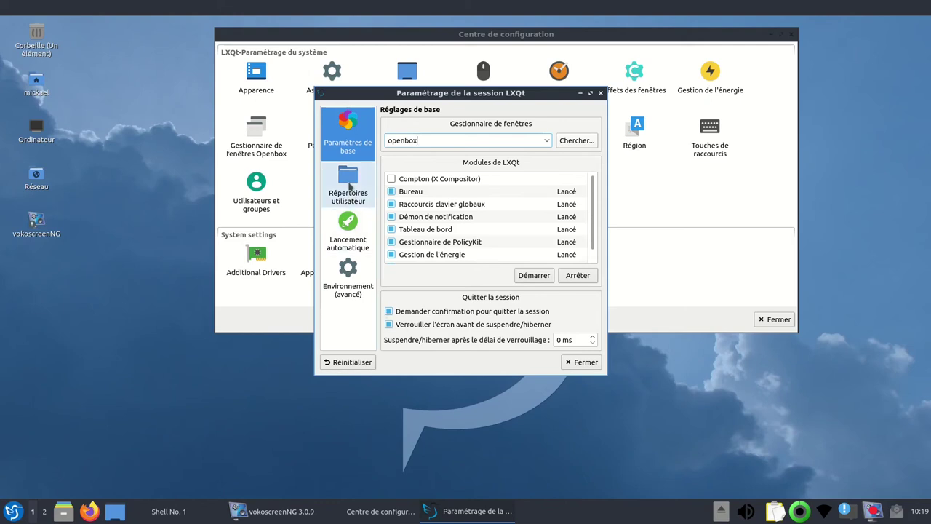
click(349, 187)
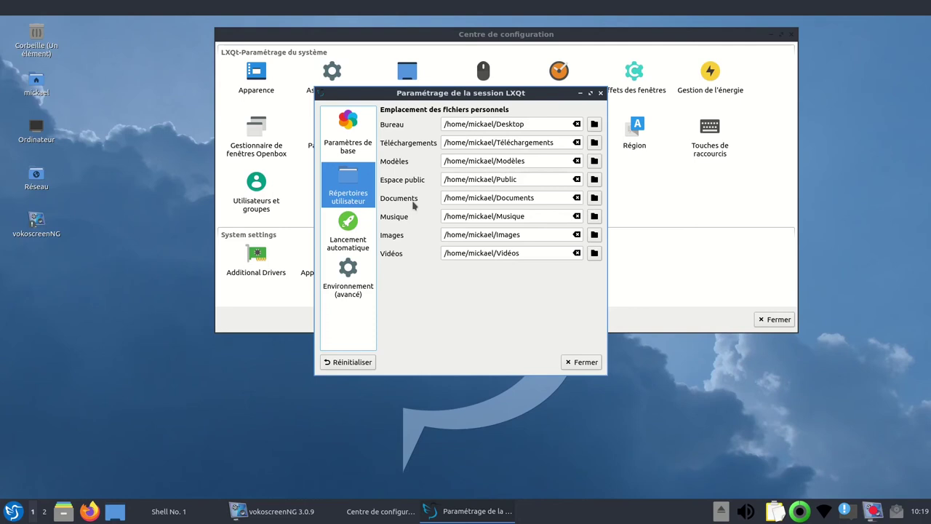
click(594, 199)
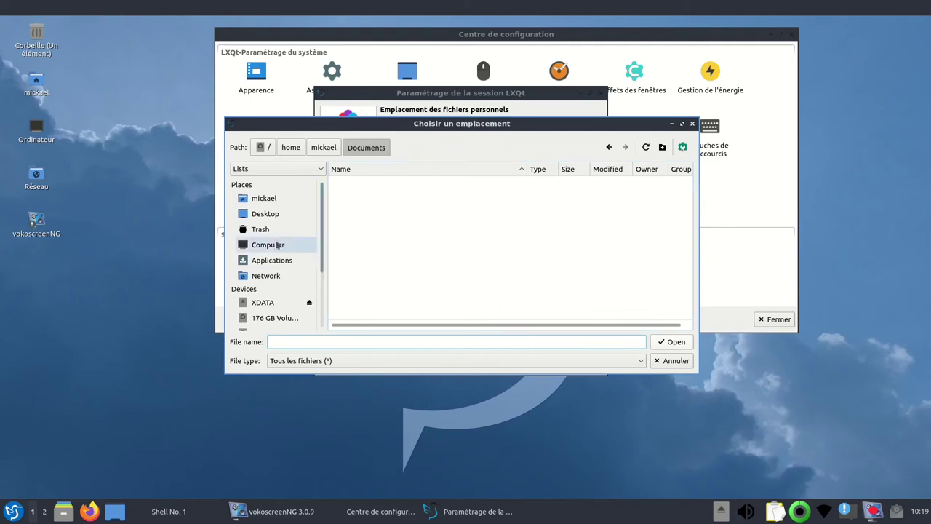
click(263, 198)
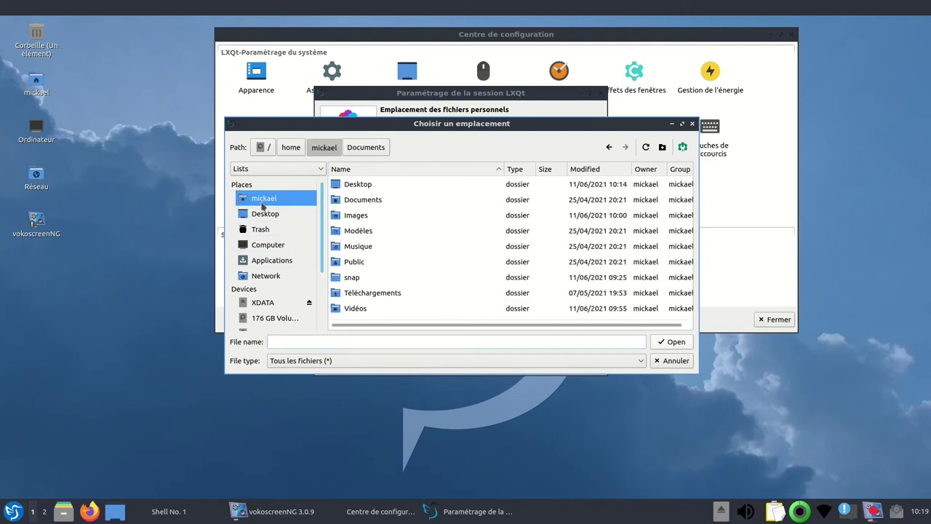
double_click(356, 309)
click(359, 186)
double_click(359, 186)
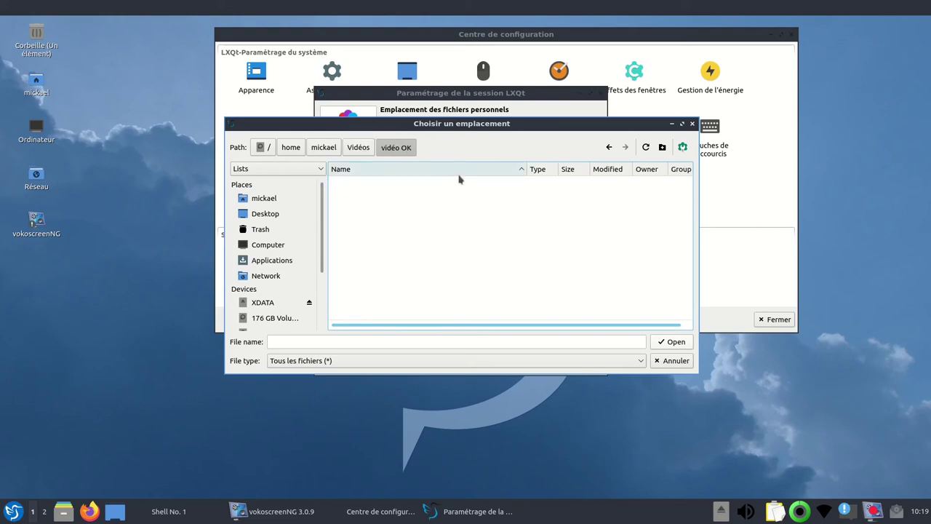
click(672, 342)
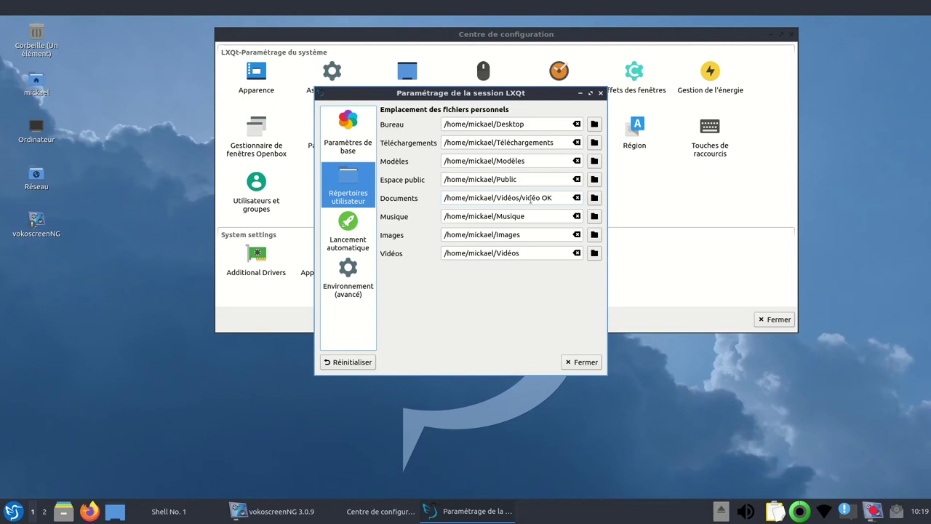
click(575, 362)
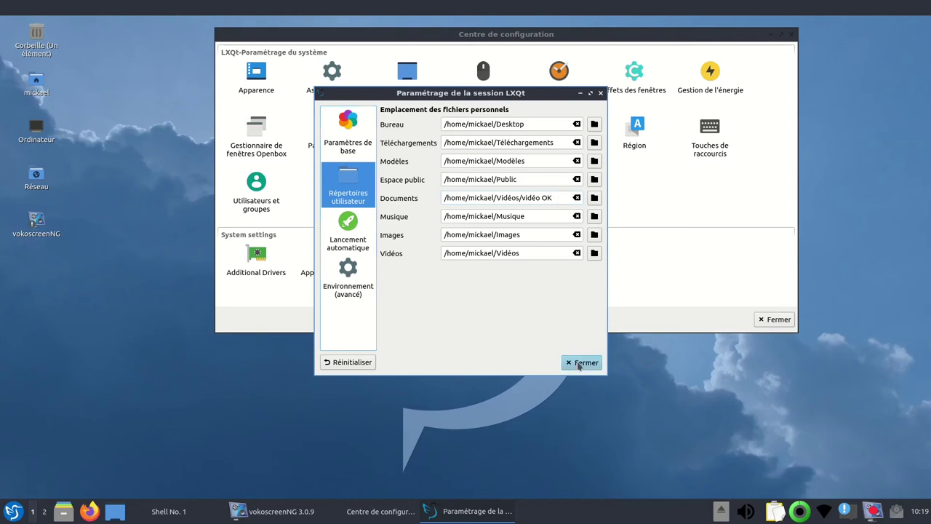
Step: Check the contents of the Documents and Vidéos/vidéo OK folders in the file manager, and close it
click(64, 512)
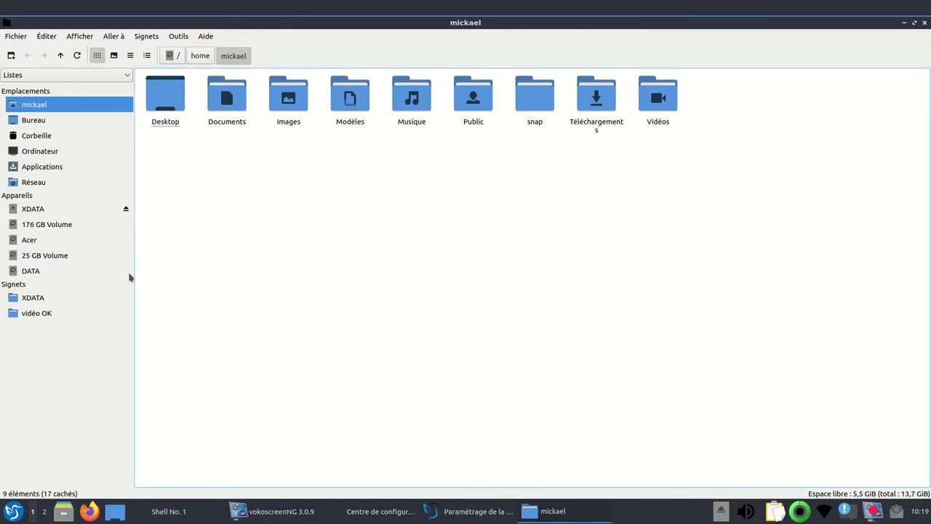
double_click(228, 107)
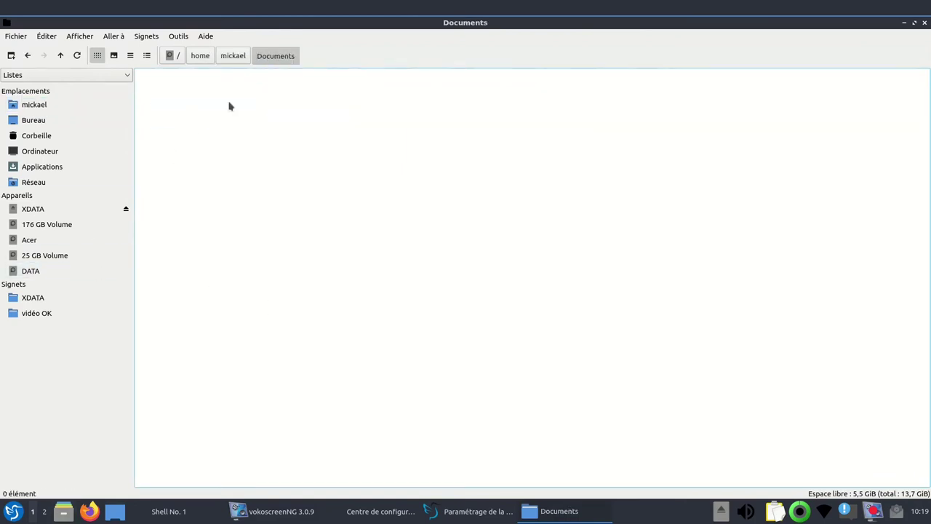
click(240, 56)
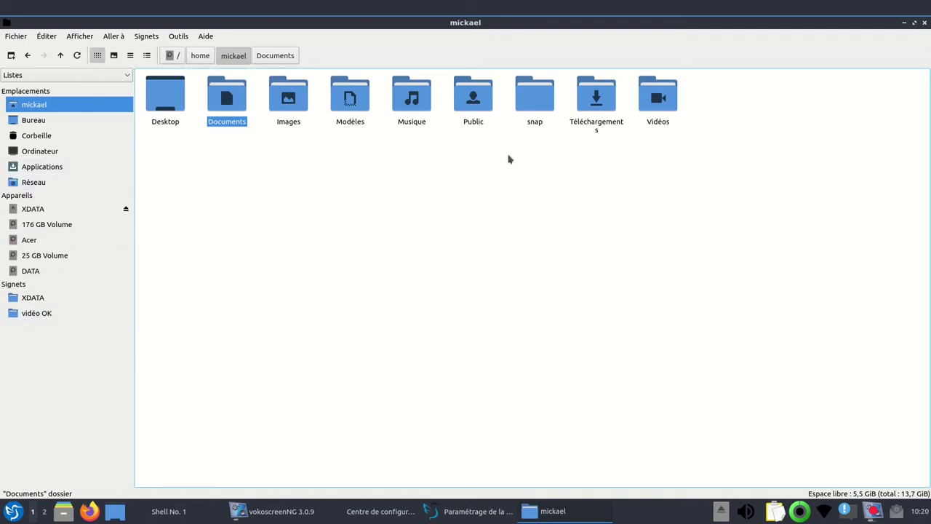
double_click(660, 98)
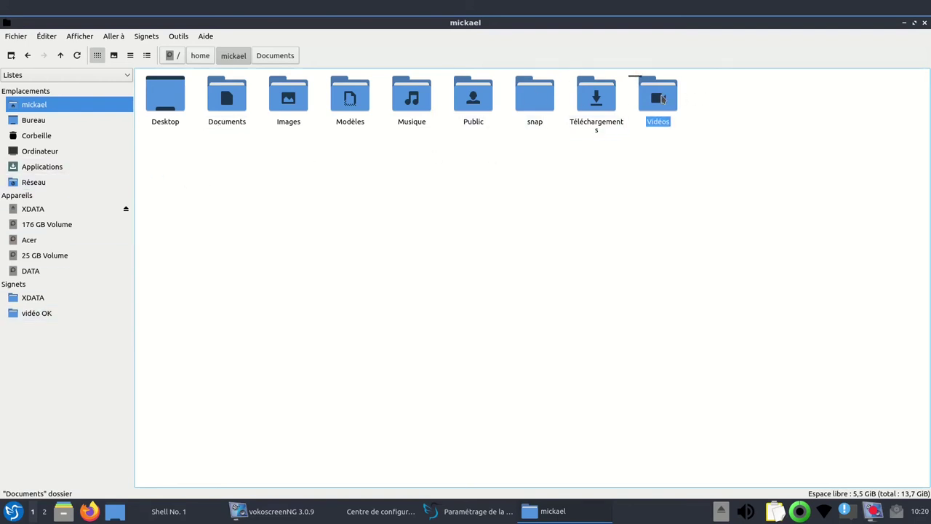
double_click(166, 102)
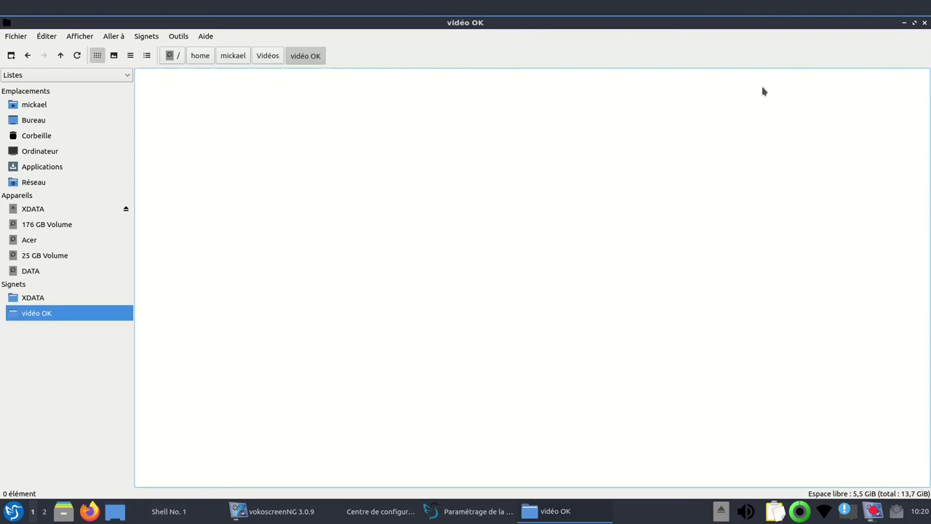
click(925, 24)
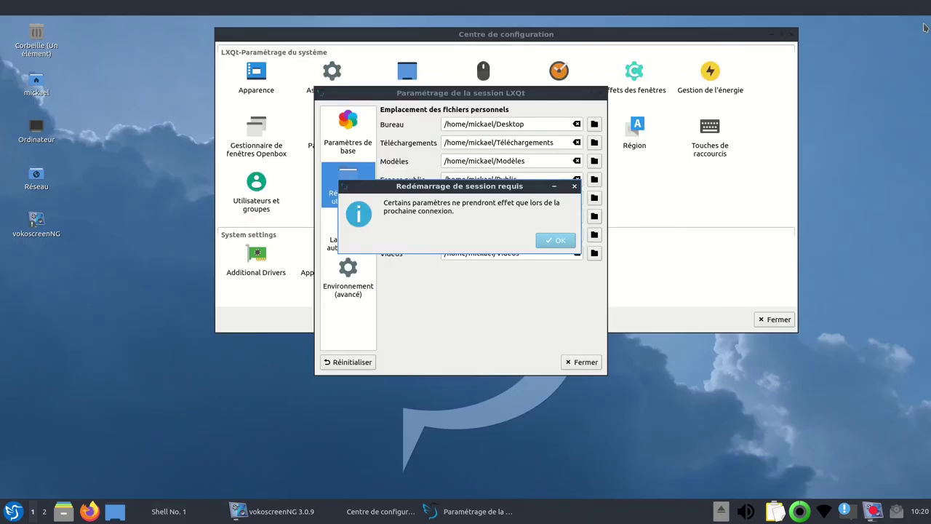
Step: Acknowledge the session restart notice and reopen the LXQt session settings to check the user directories
click(553, 242)
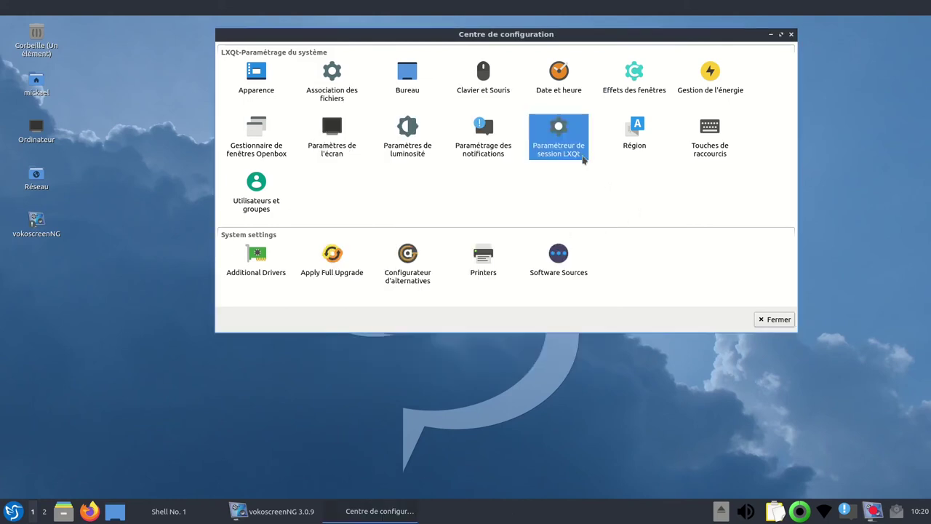
double_click(561, 149)
click(351, 202)
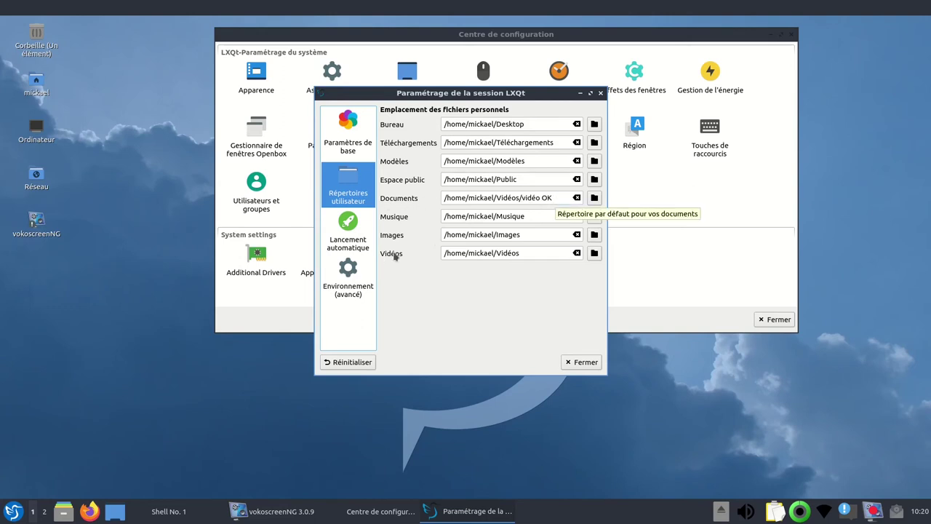
Step: Add an LXQt autostart entry named Htop with the command /usr/bin/htop
click(356, 235)
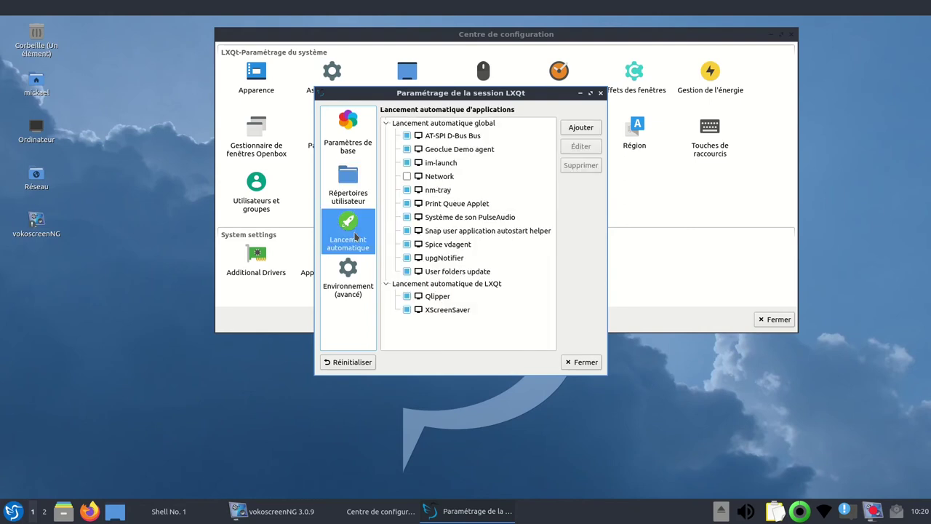
click(447, 283)
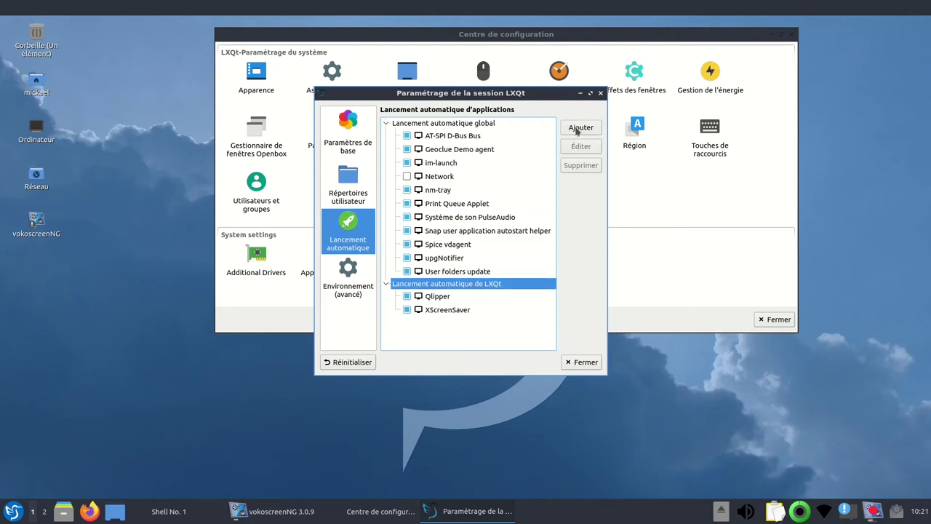
click(580, 128)
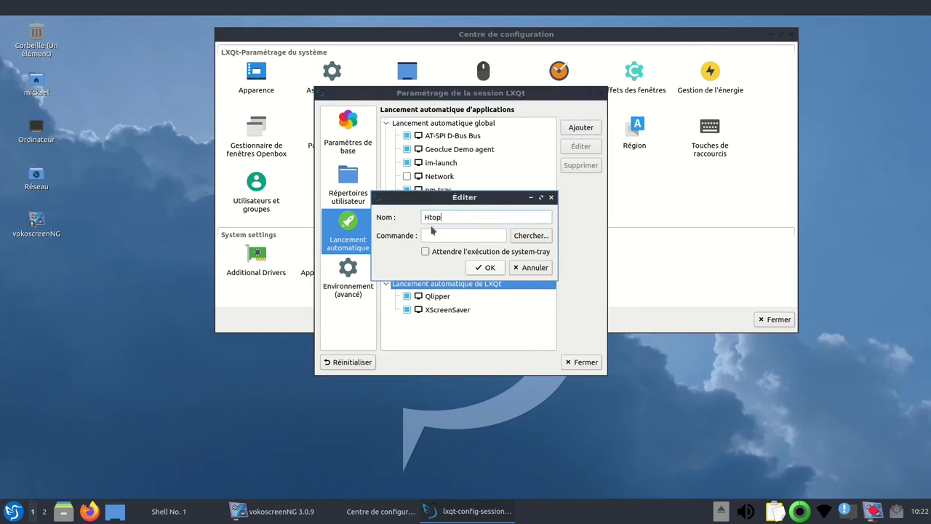
click(529, 236)
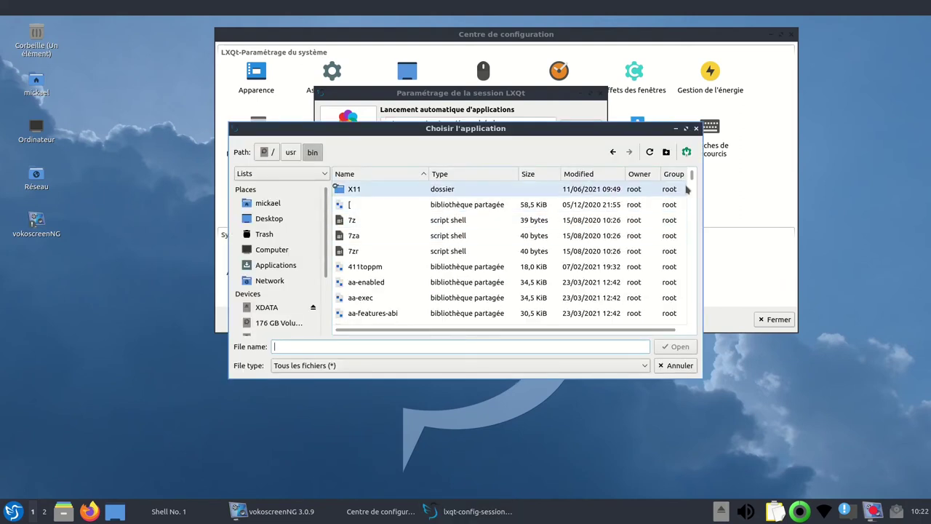
drag(691, 180, 693, 218)
click(396, 269)
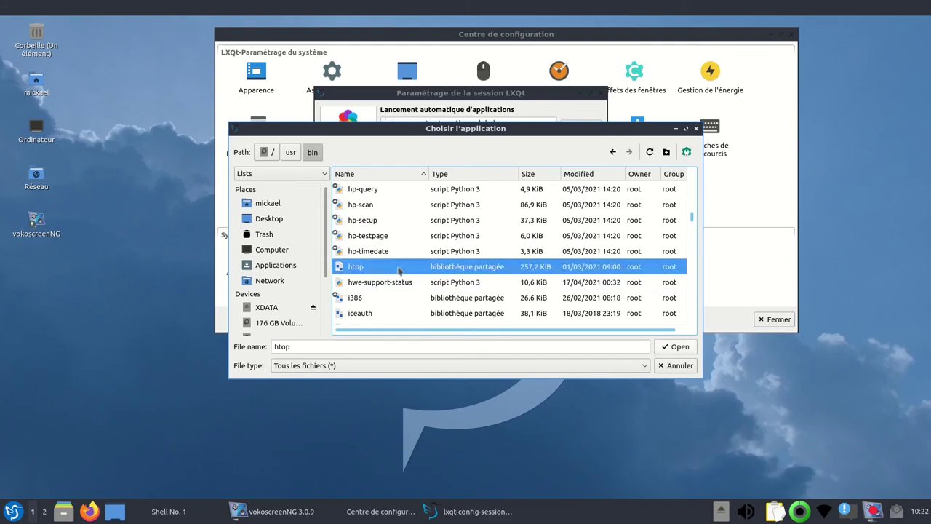
click(670, 347)
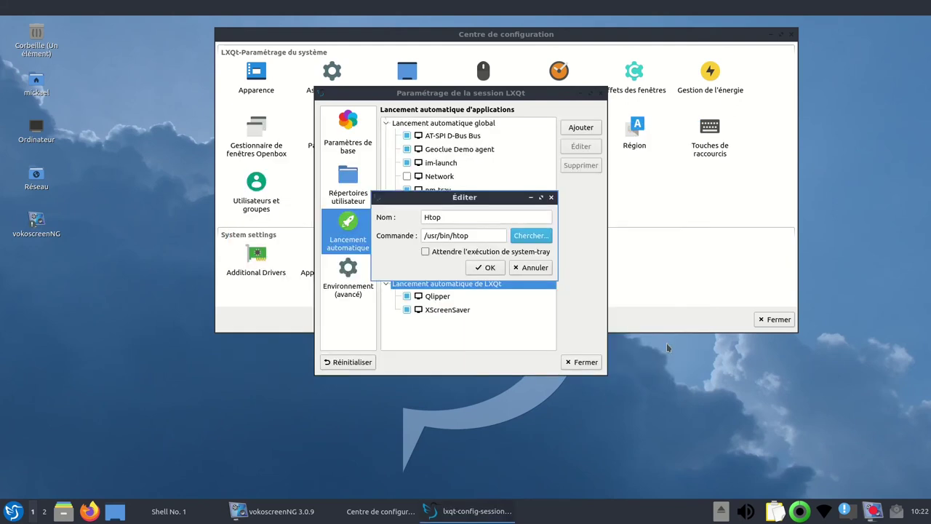
click(482, 267)
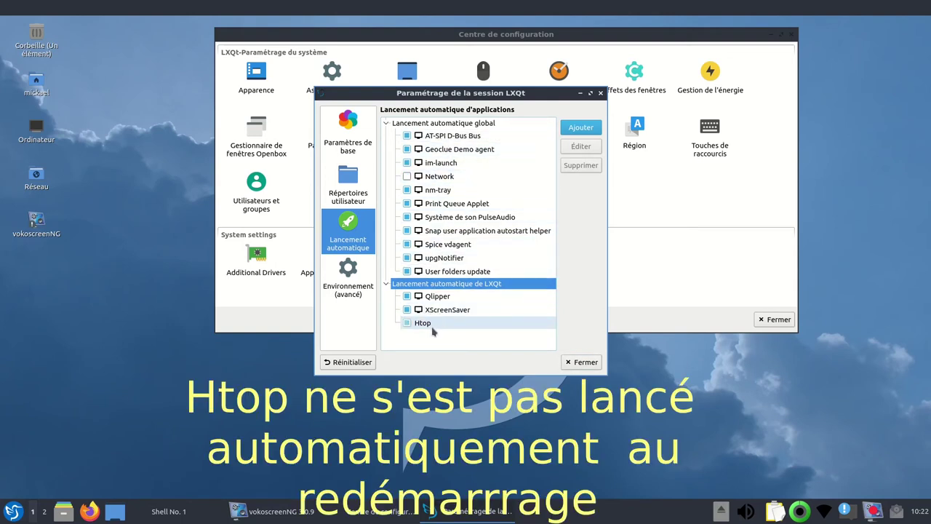
Step: View the advanced environment variables, close the session settings and acknowledge the restart notice
click(335, 273)
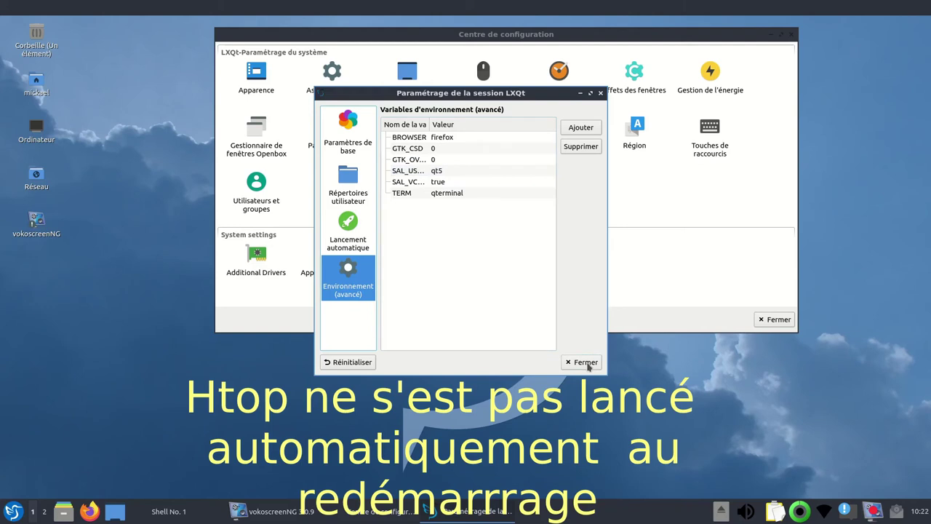
click(586, 362)
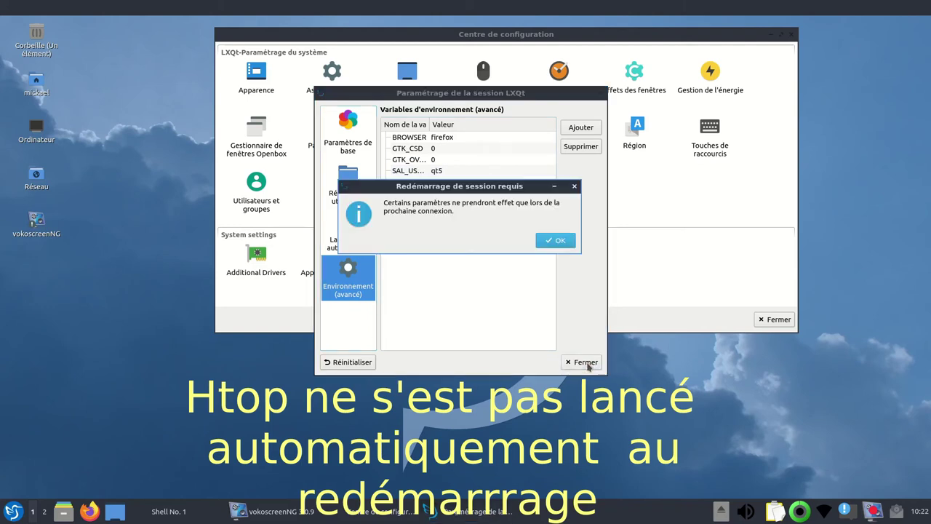
click(554, 240)
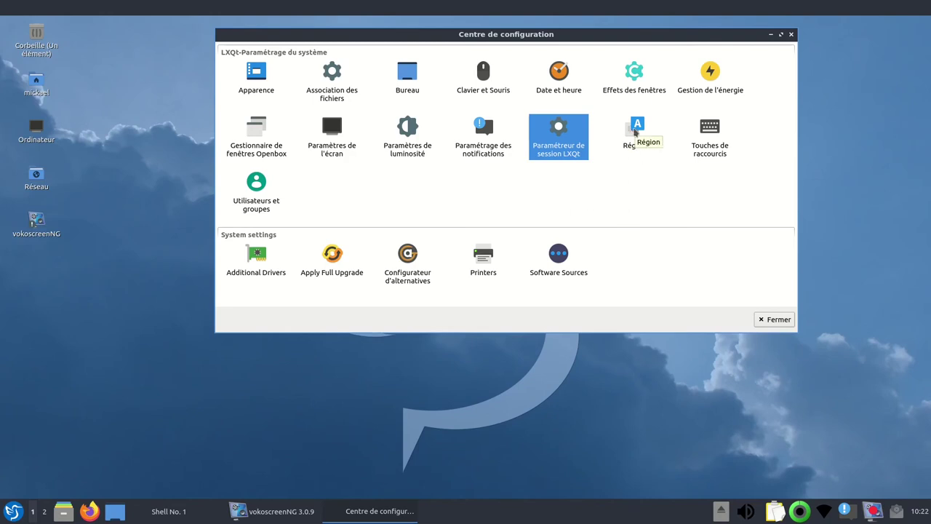
Step: View the LXQt regional settings and close them
double_click(636, 131)
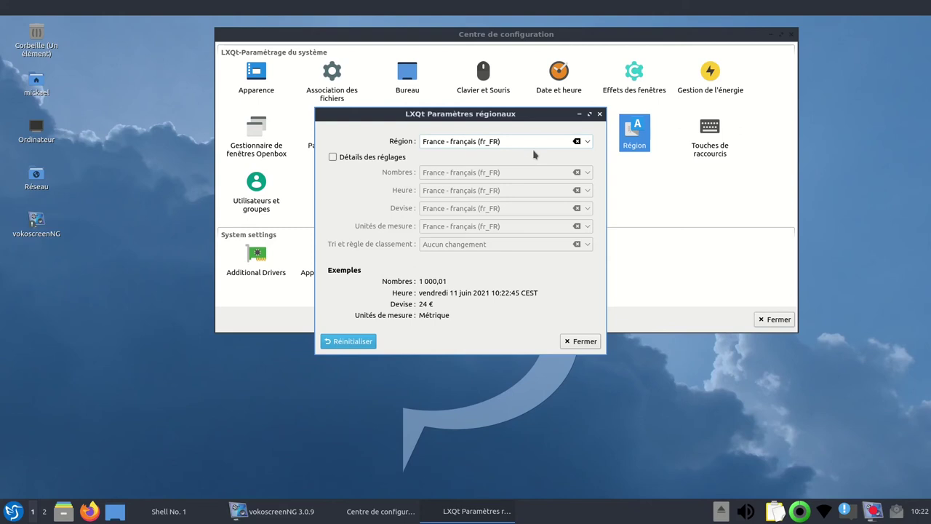
click(575, 343)
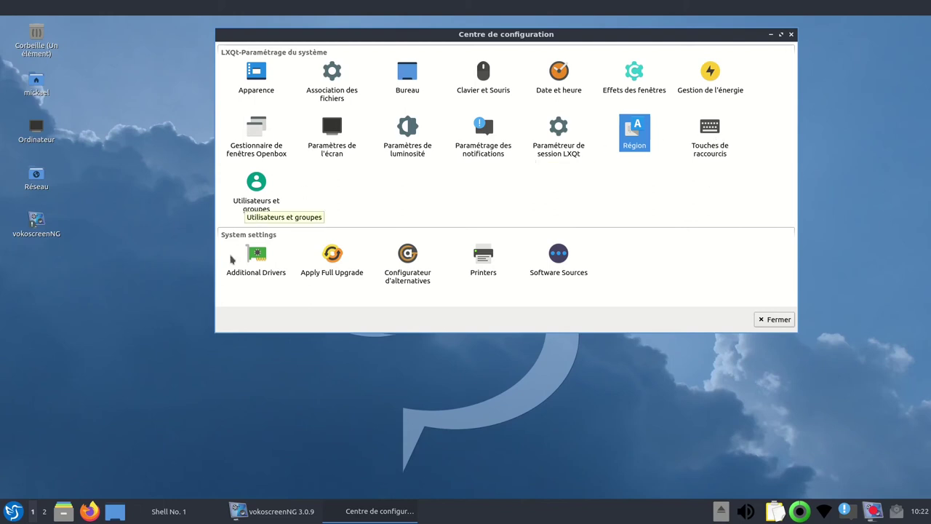
Step: Open Additional Drivers, entering the administrator password to authorize it
click(257, 252)
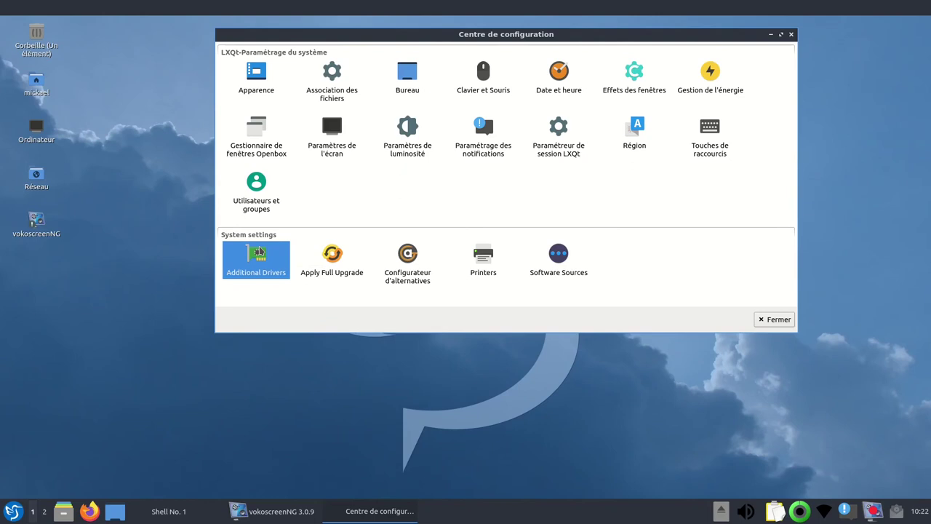
text(•)
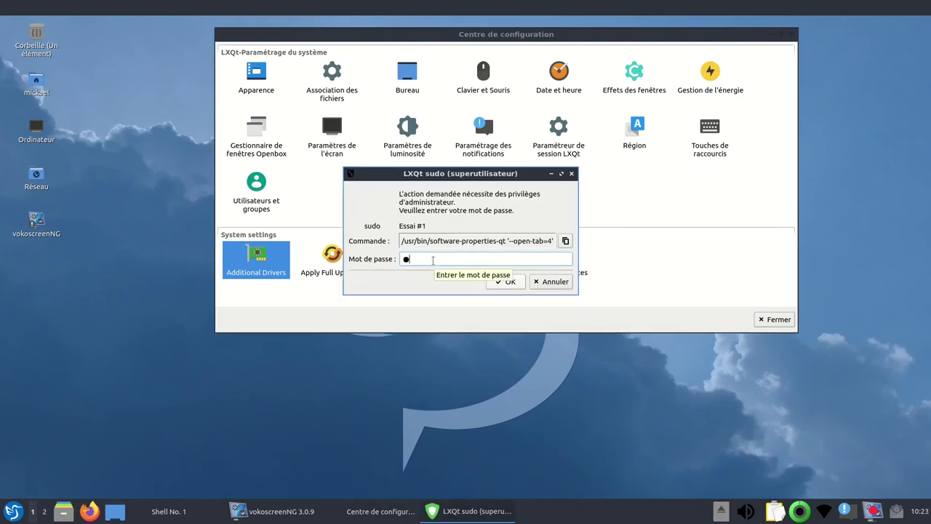
key(Return)
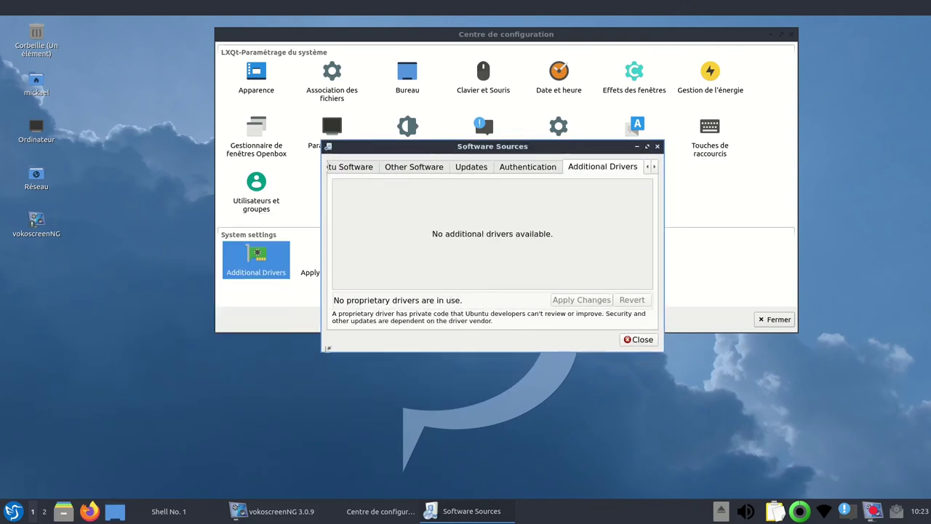
Step: Widen the Software Sources window and examine the Ubuntu Software and Other Software sources
drag(324, 347, 167, 367)
click(209, 170)
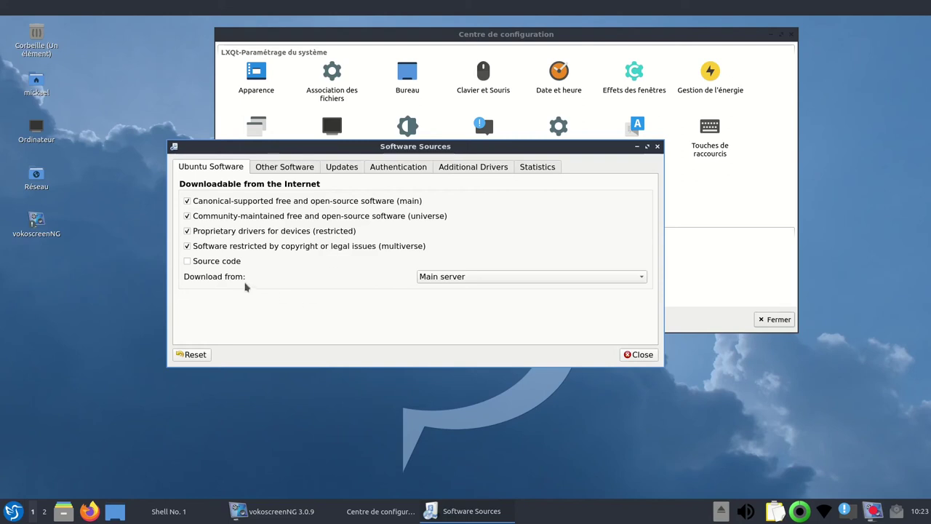
click(276, 168)
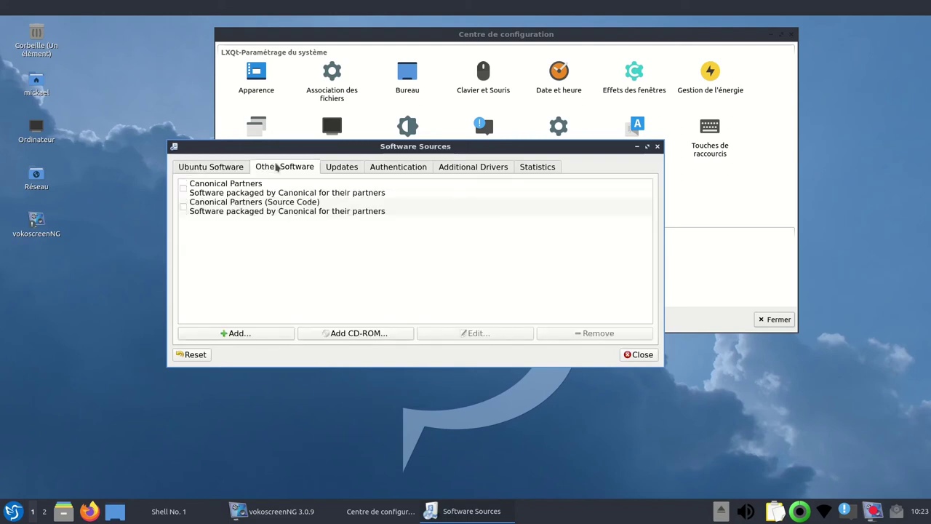
Step: Set the display of new distribution releases to Never in the update settings
click(345, 170)
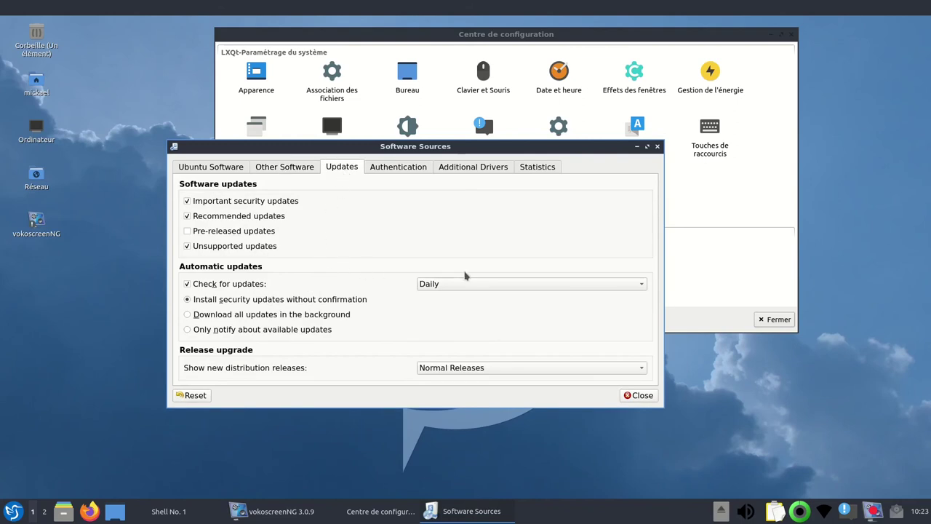
click(508, 374)
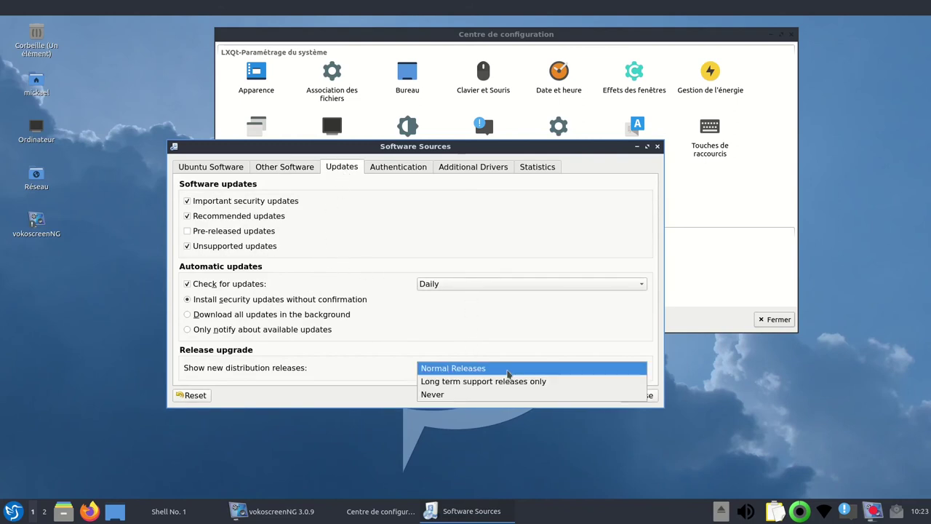
click(445, 395)
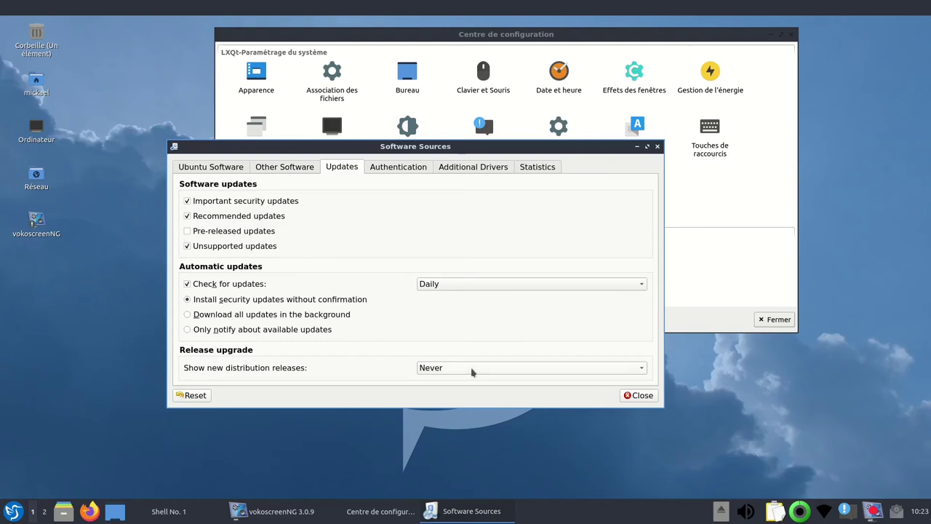
Step: View the Authentication and Additional Drivers pages of Software Sources, then close the window
click(388, 170)
click(450, 168)
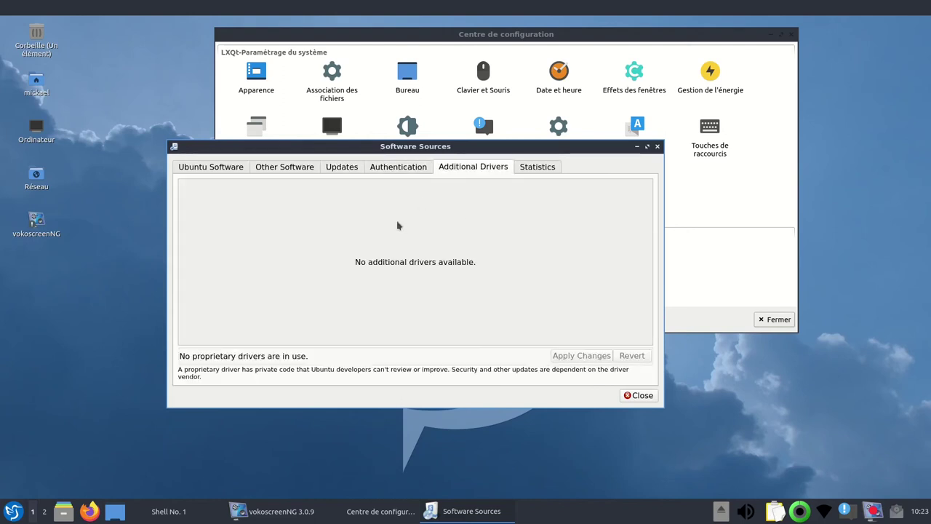
drag(480, 146, 619, 131)
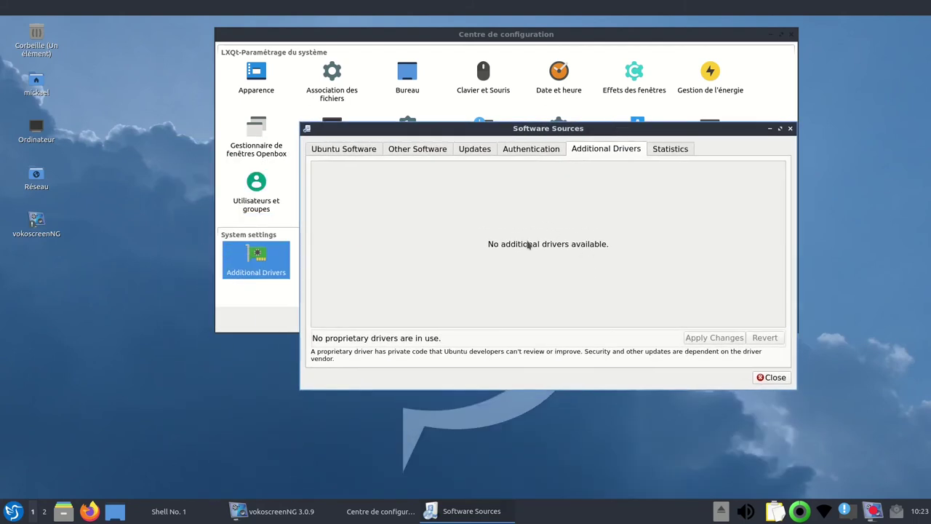
click(773, 377)
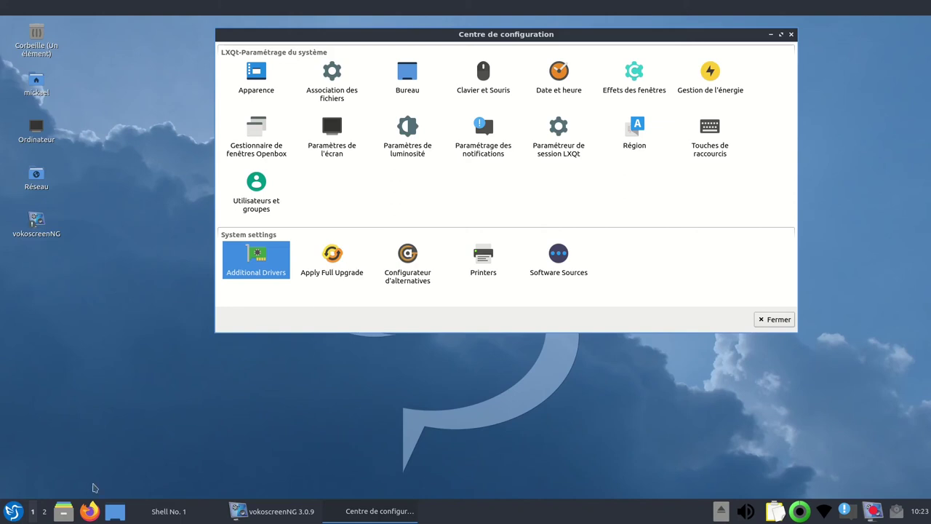
Step: Run Apply Full Upgrade from the system preferences, authorizing it with the administrator password, and close the finished upgrade window
click(13, 511)
mouse_move(33, 435)
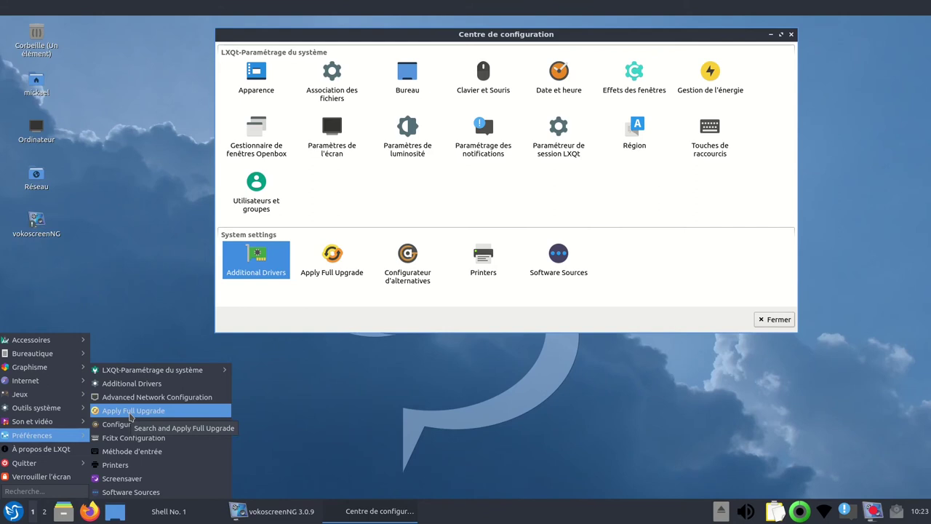
click(131, 412)
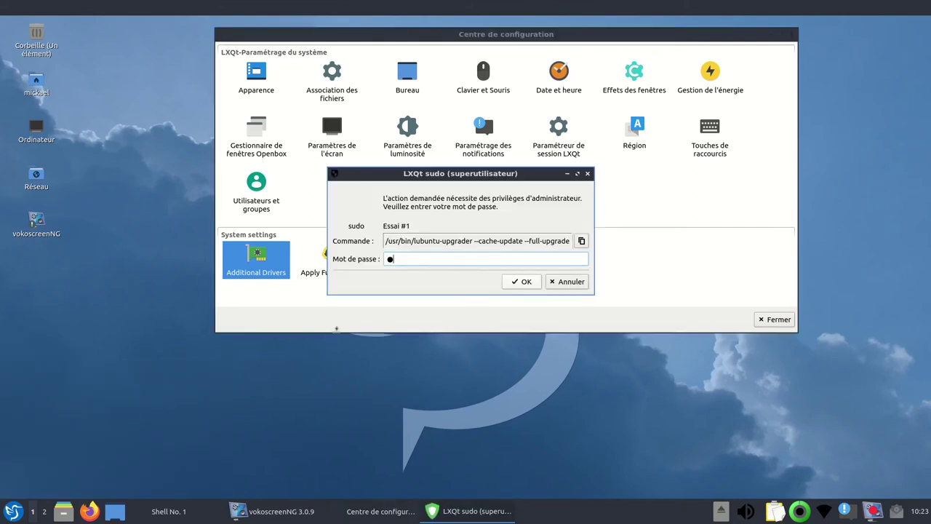
key(Return)
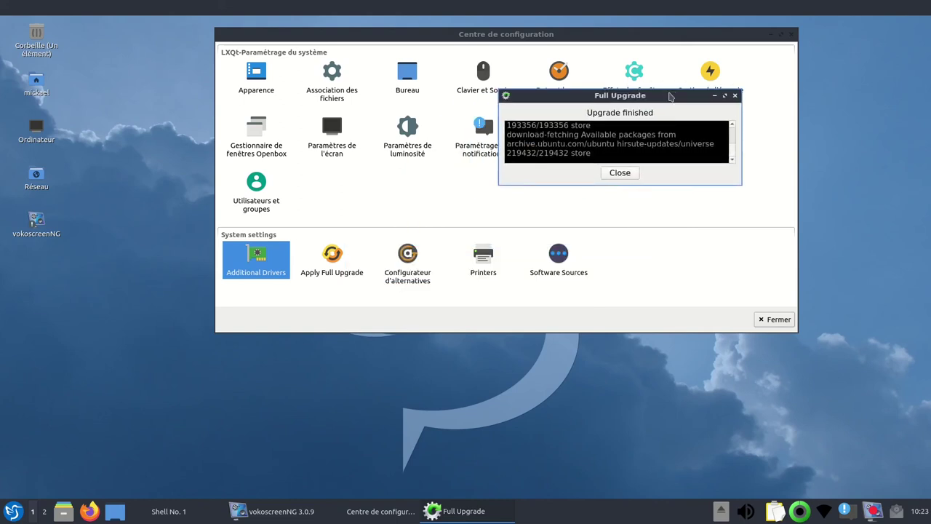
click(620, 173)
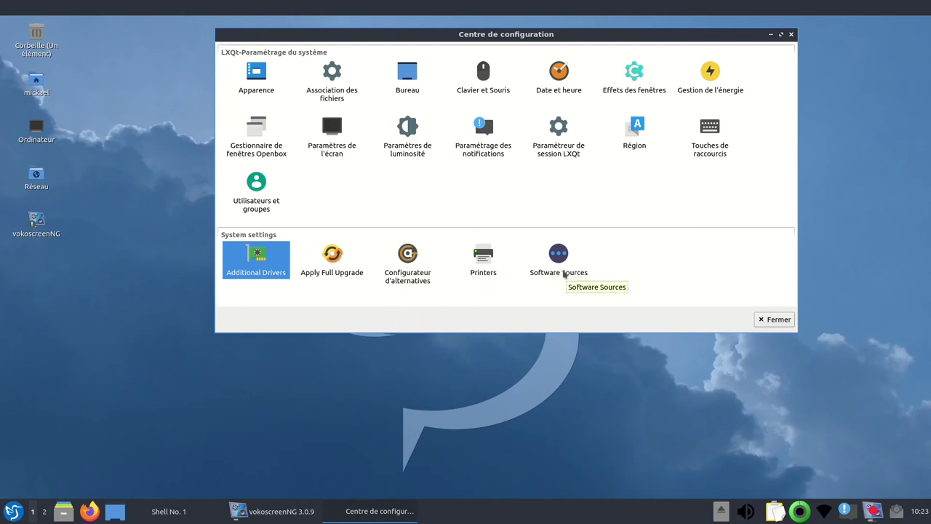
Step: Open Software Sources with the administrator password to view it, and close both it and the configuration centre
double_click(560, 262)
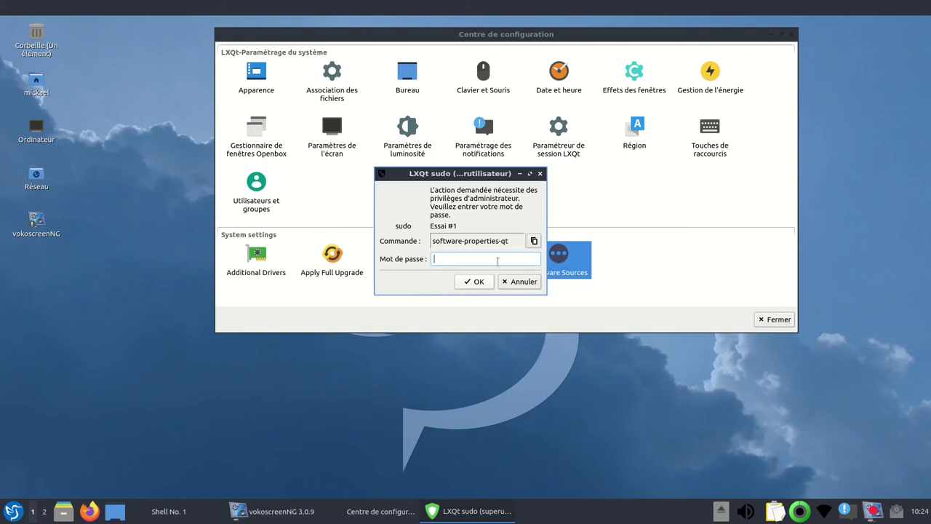
text(********)
key(Return)
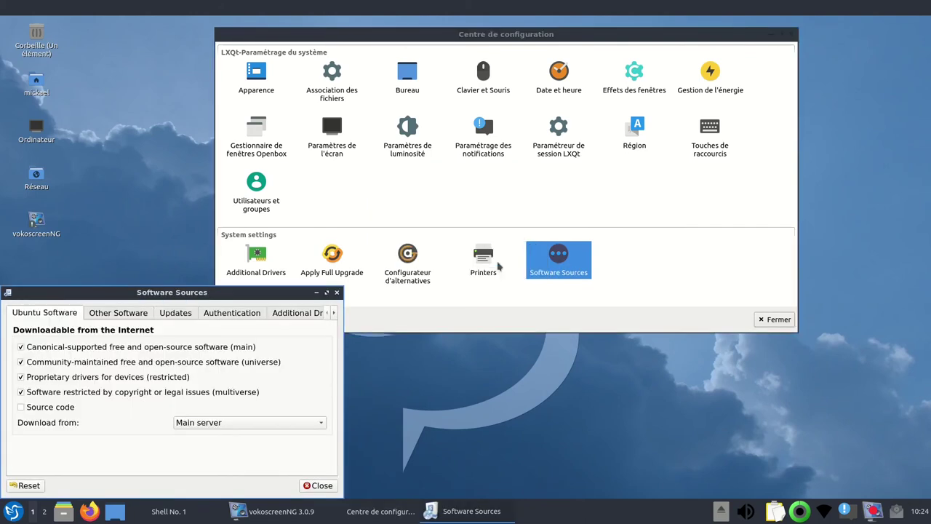
drag(237, 294, 415, 247)
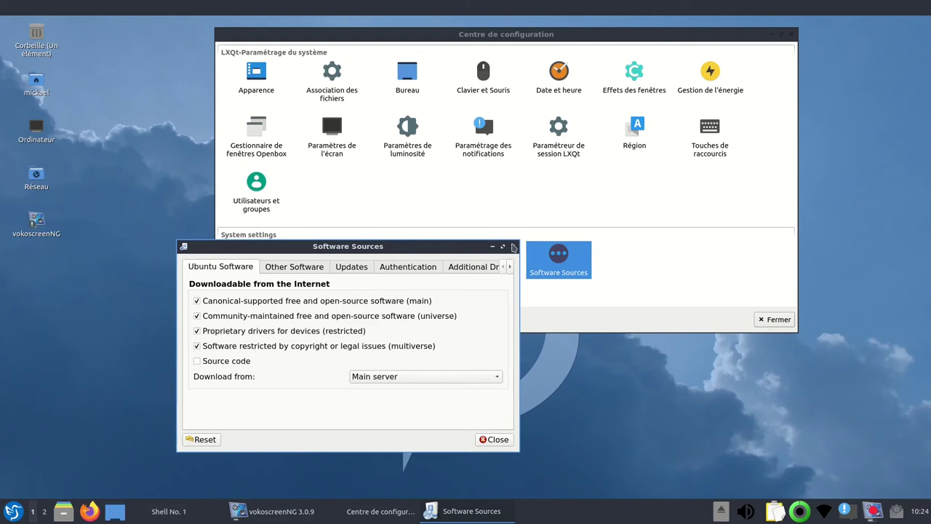
click(513, 246)
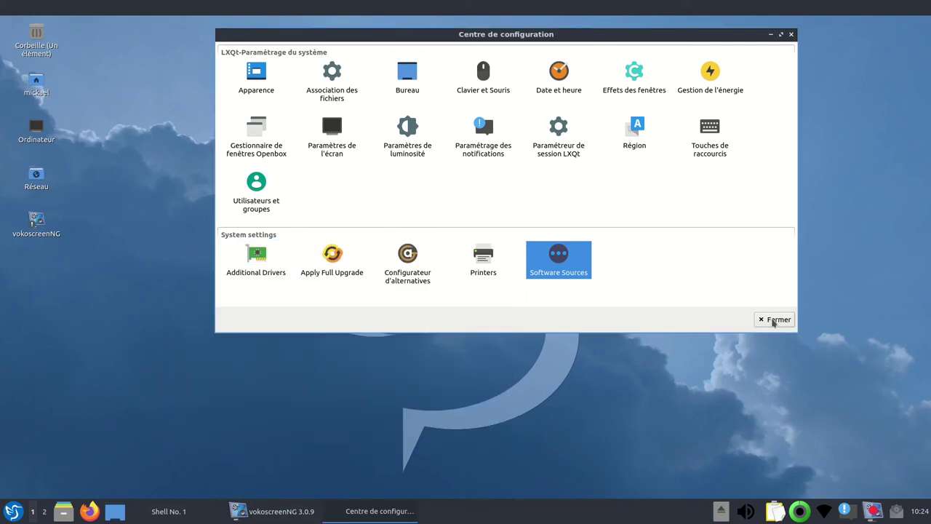
click(775, 319)
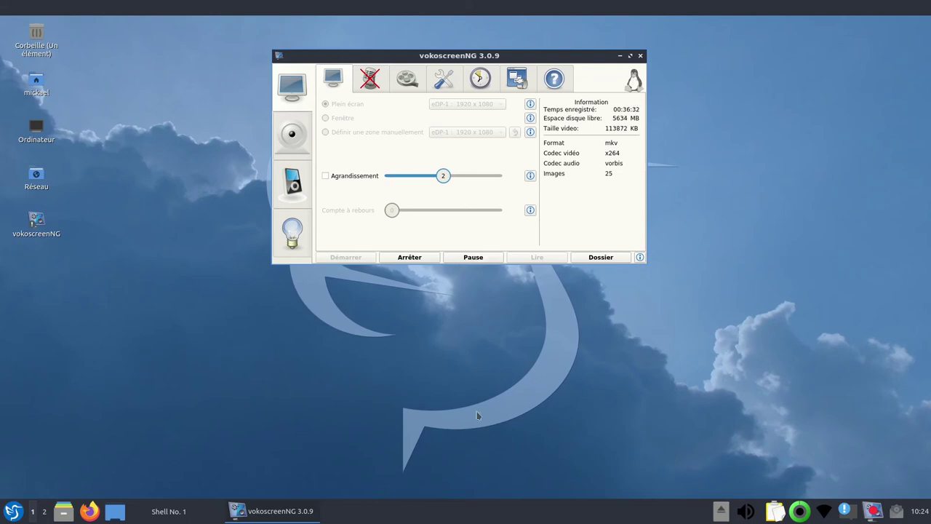
Step: Glance through the application categories, including Son et vidéo, and stop the vokoscreenNG screen recording
click(14, 511)
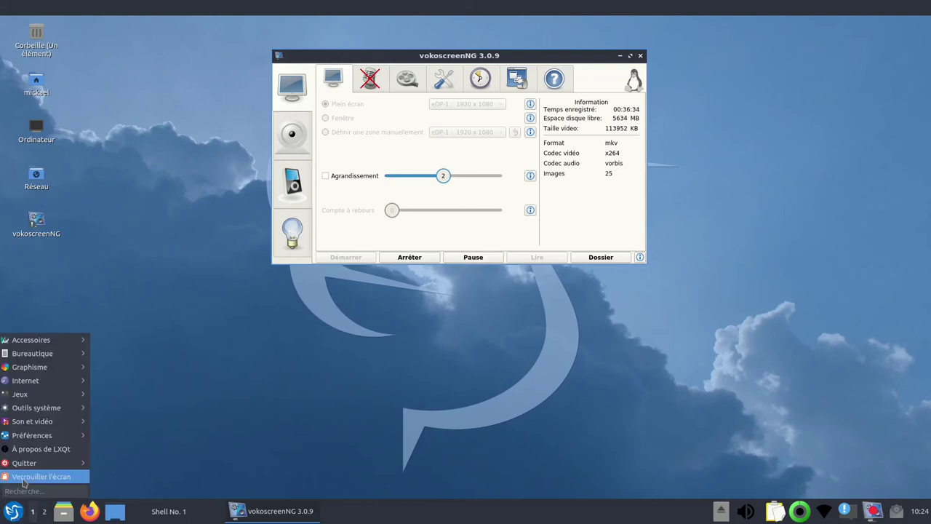
mouse_move(40, 436)
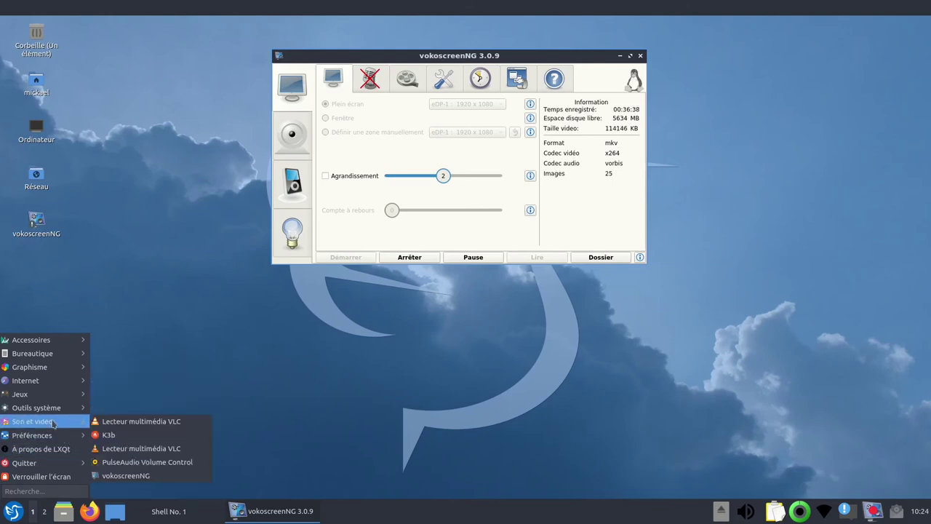
click(200, 364)
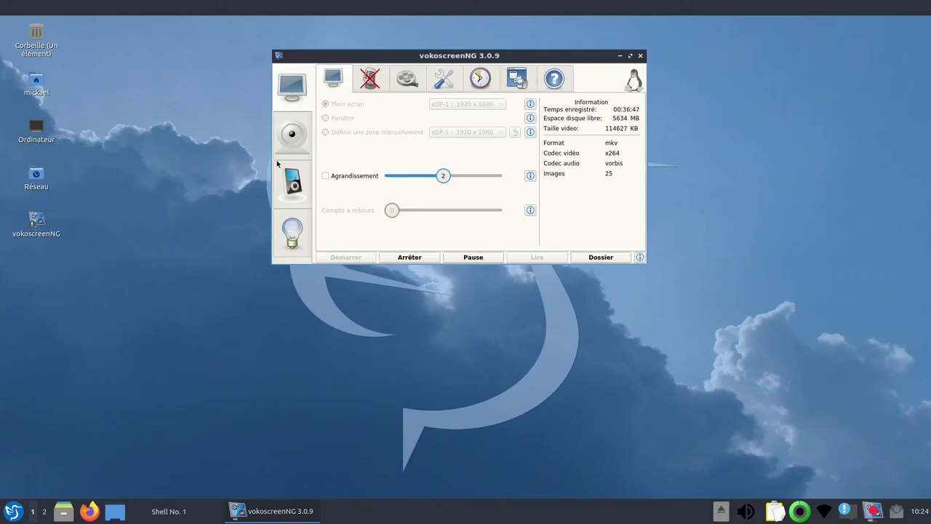
click(409, 257)
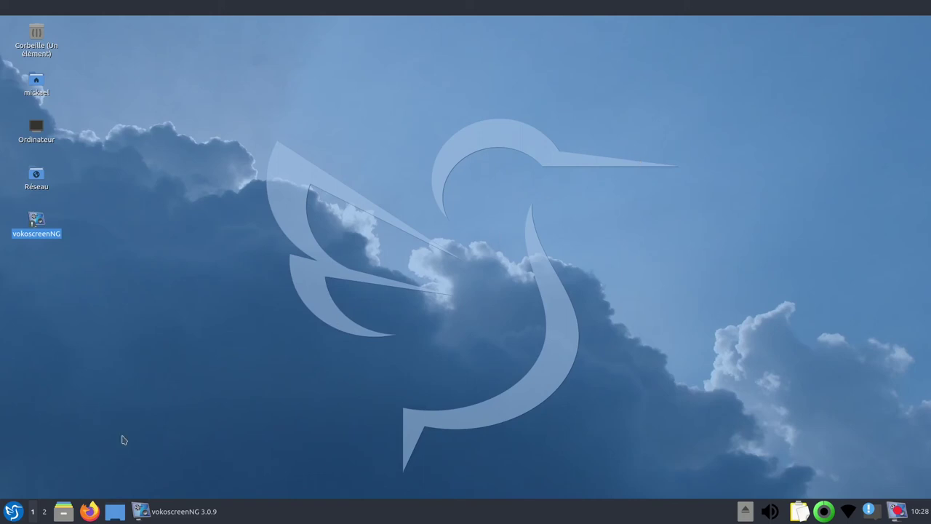
Step: Launch Htop from the system tools and move its window away from the centre of the desktop
click(13, 509)
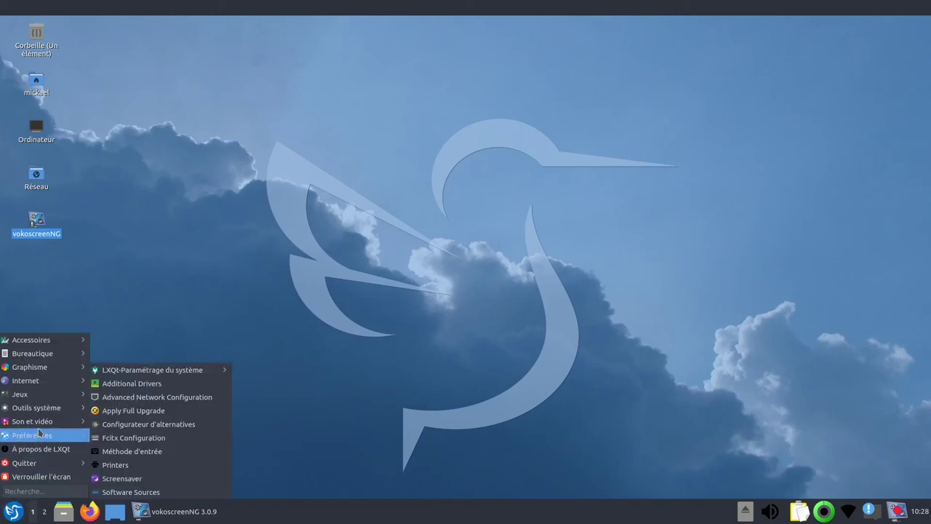
mouse_move(68, 411)
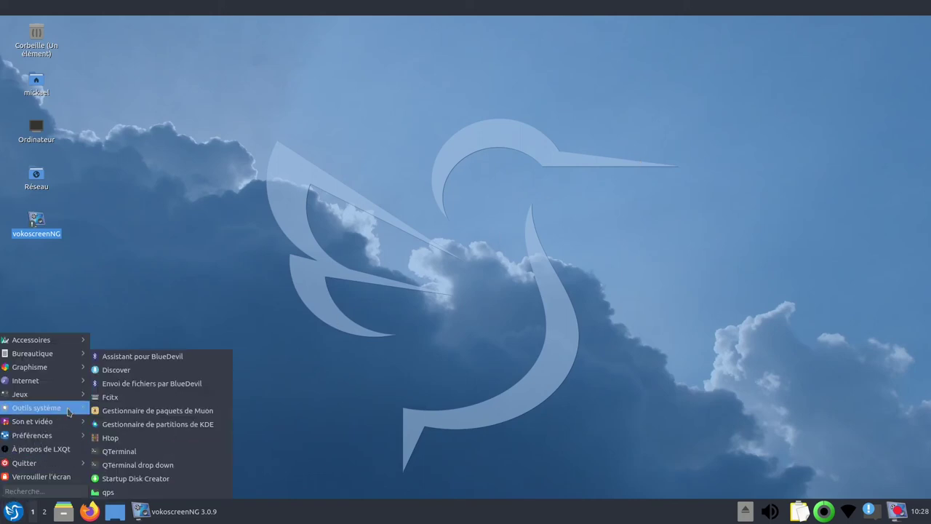
click(113, 438)
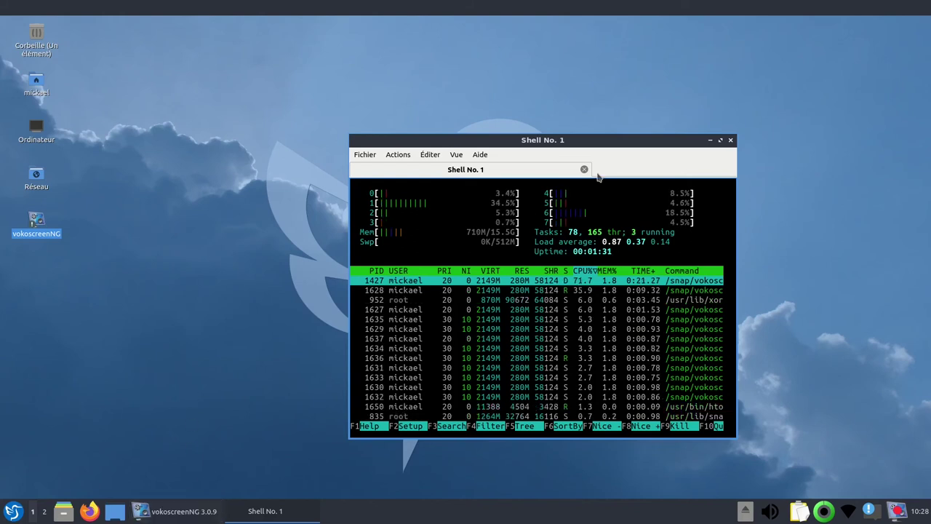
drag(632, 143, 754, 44)
click(324, 190)
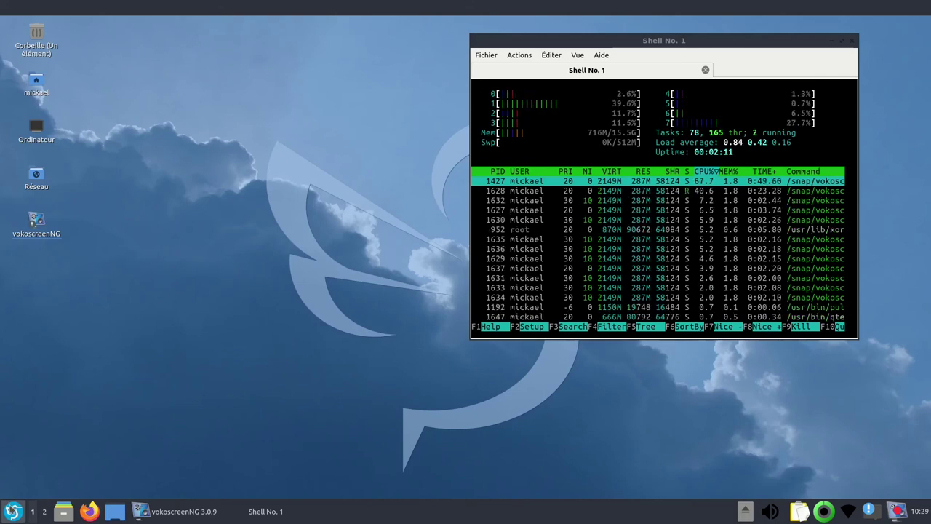
Step: Add a KCalc shortcut from the accessories applications to the desktop
click(13, 510)
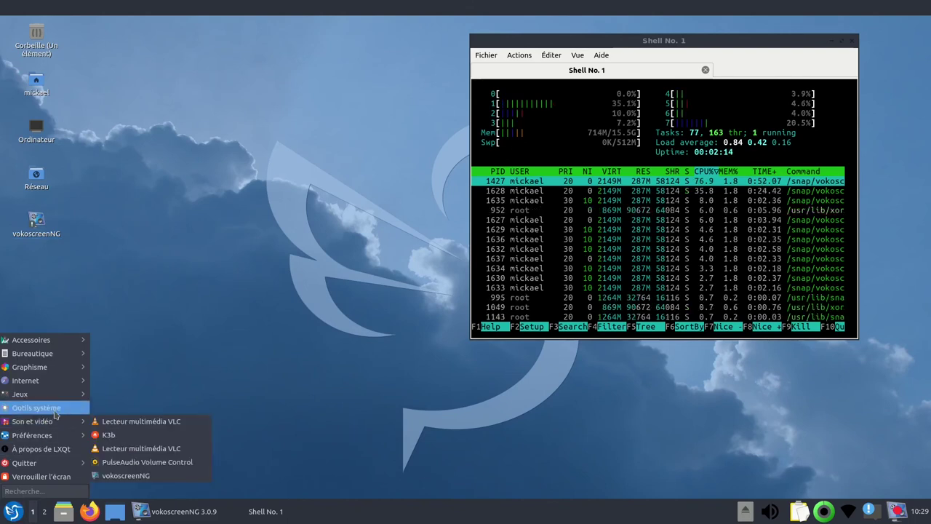
mouse_move(55, 414)
mouse_move(54, 371)
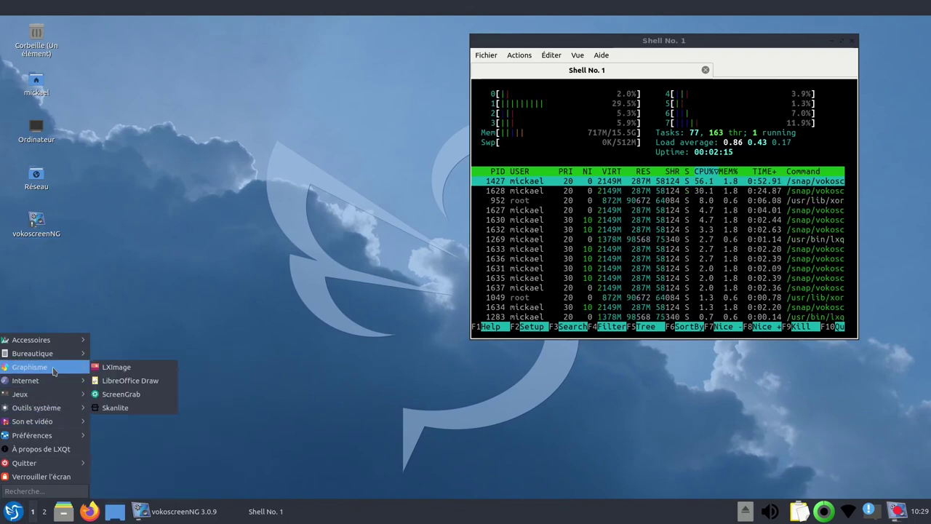
mouse_move(66, 340)
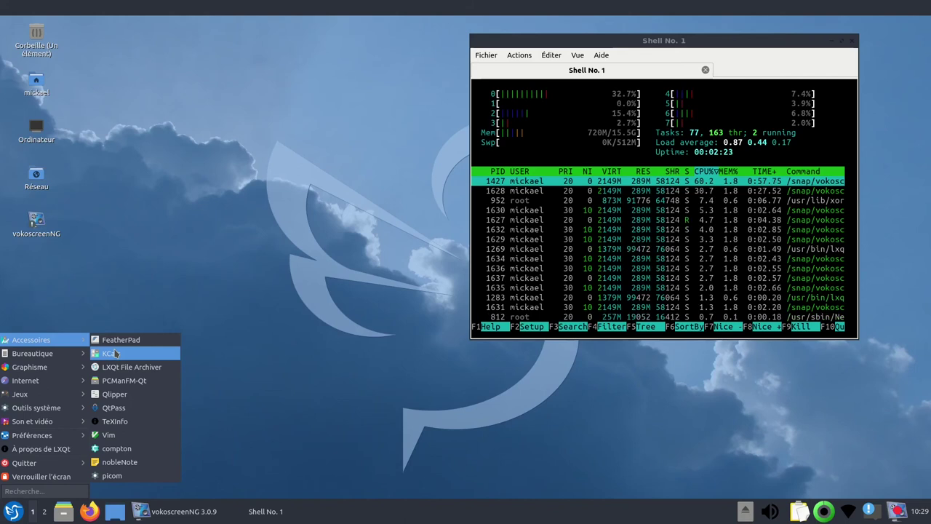
right_click(114, 353)
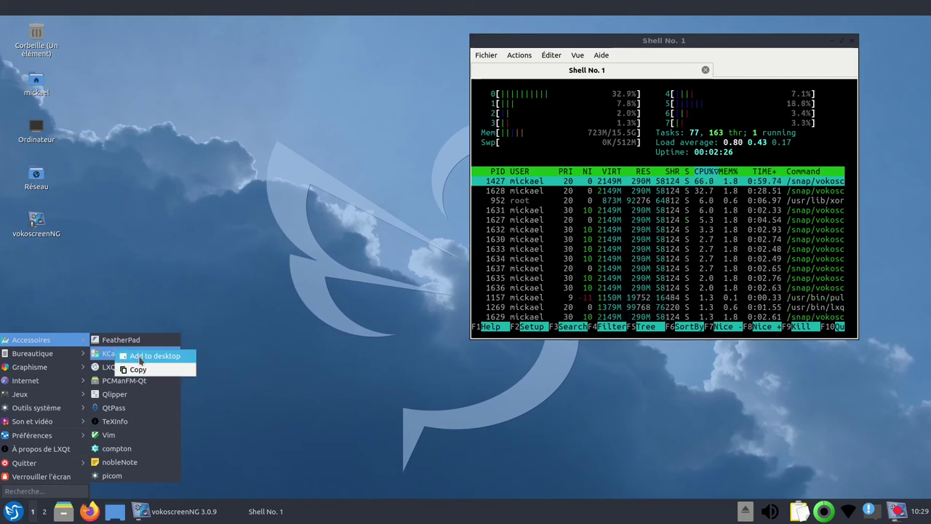
click(140, 355)
click(184, 215)
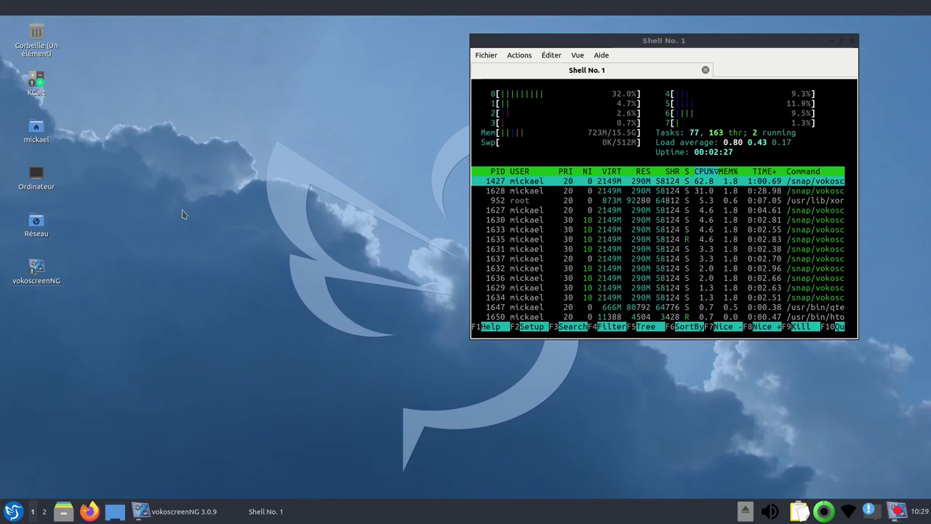
Step: Open the KCalc desktop shortcut as a text file to view its contents, and close the editor
double_click(32, 82)
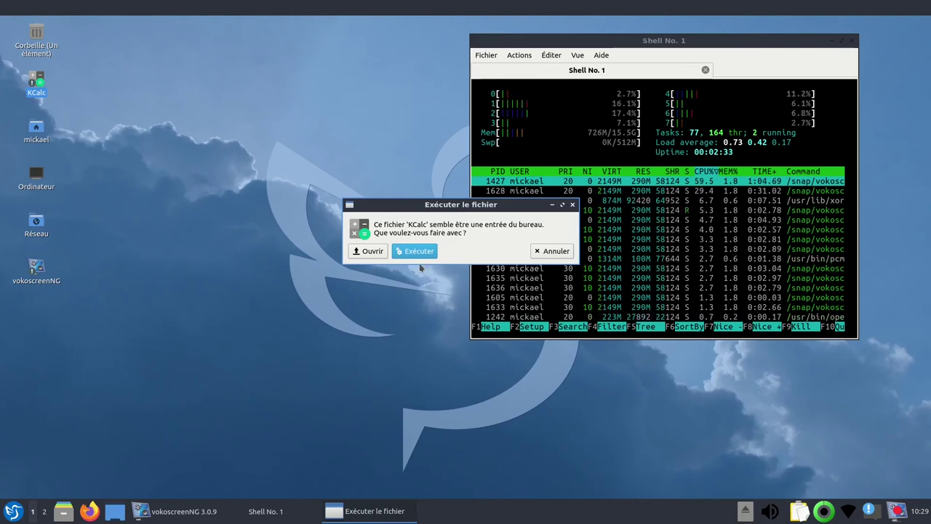
click(368, 251)
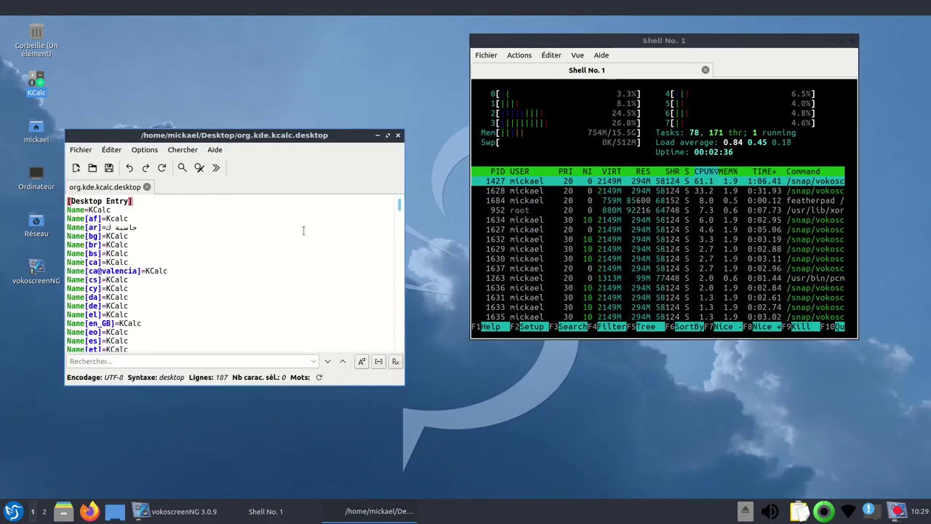
click(399, 136)
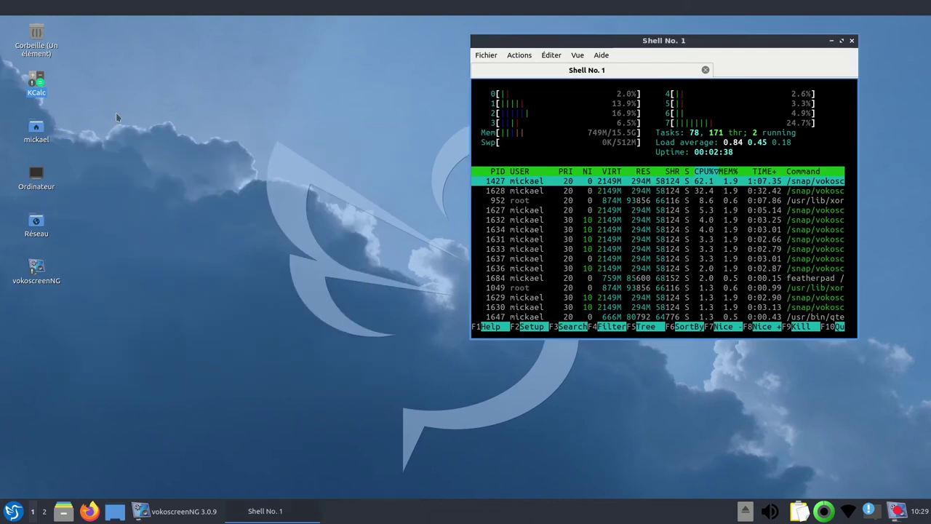
Step: Execute the KCalc desktop shortcut to view the calculator, and close it
double_click(41, 90)
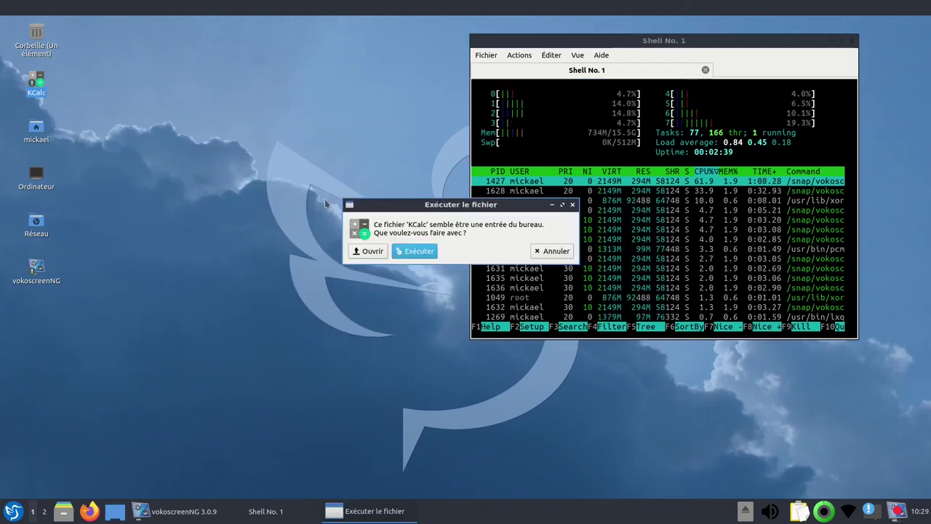
click(414, 251)
drag(247, 188, 204, 111)
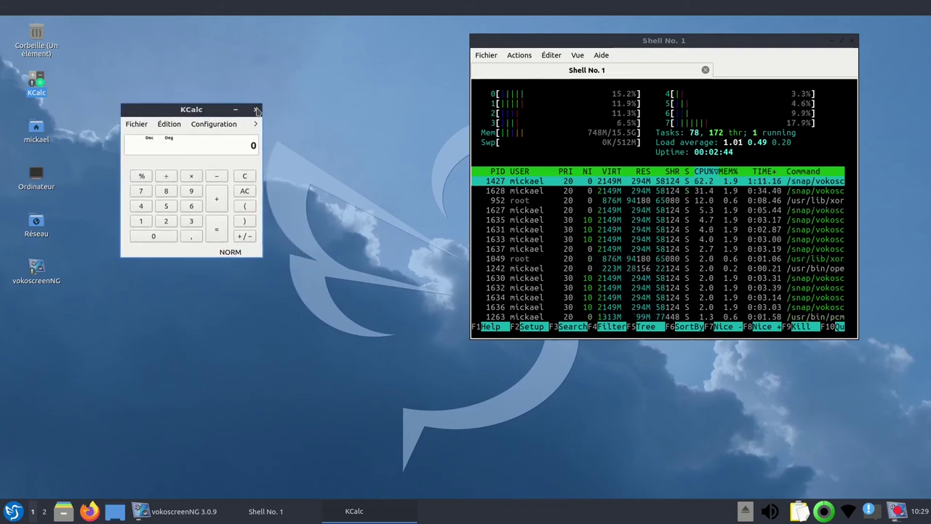
click(256, 110)
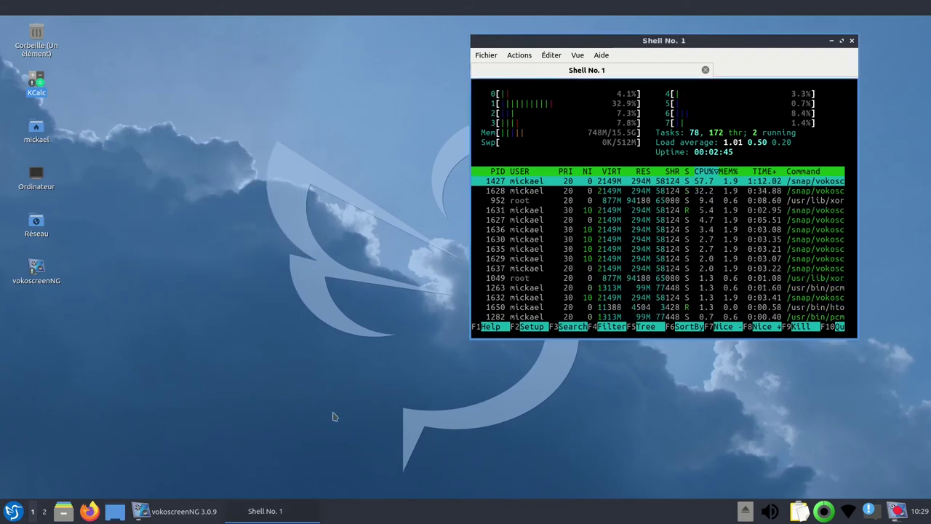
Step: Open the panel configuration beside the Htop window and reduce the panel size to 37 px
right_click(429, 517)
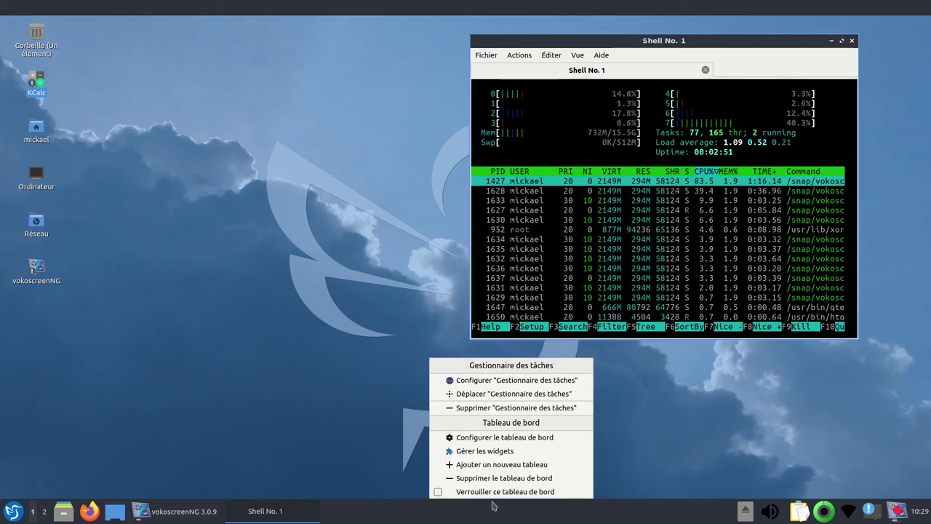
click(521, 440)
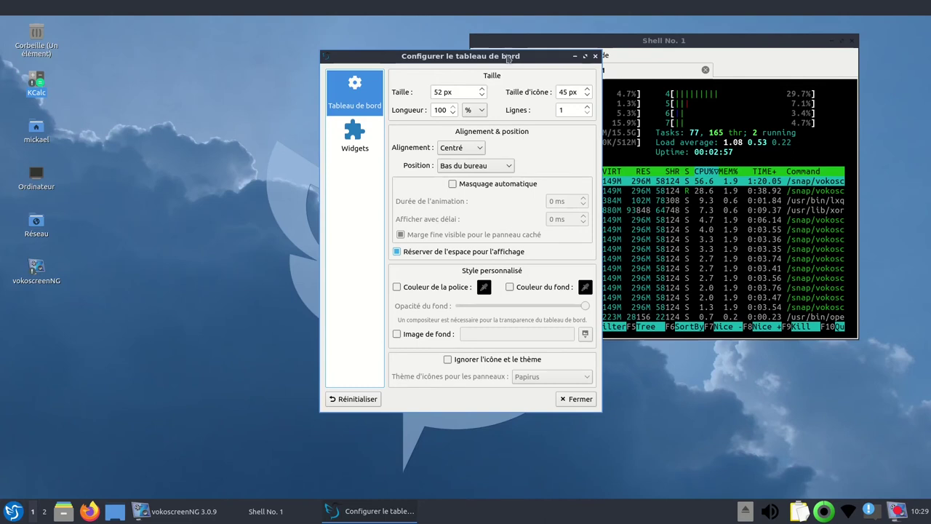
drag(507, 58, 368, 56)
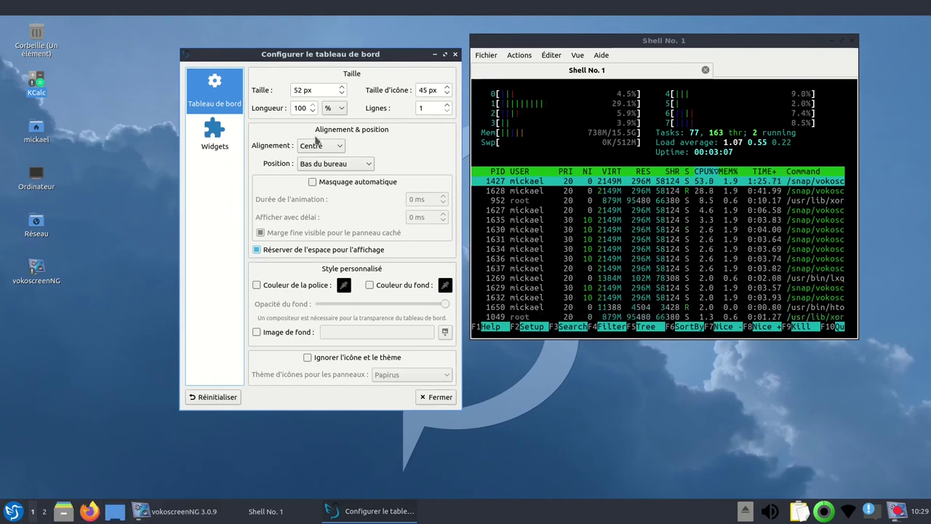
click(341, 94)
click(342, 94)
click(342, 94)
click(342, 94)
click(342, 94)
click(342, 93)
click(342, 94)
click(342, 94)
click(342, 94)
click(342, 94)
click(342, 94)
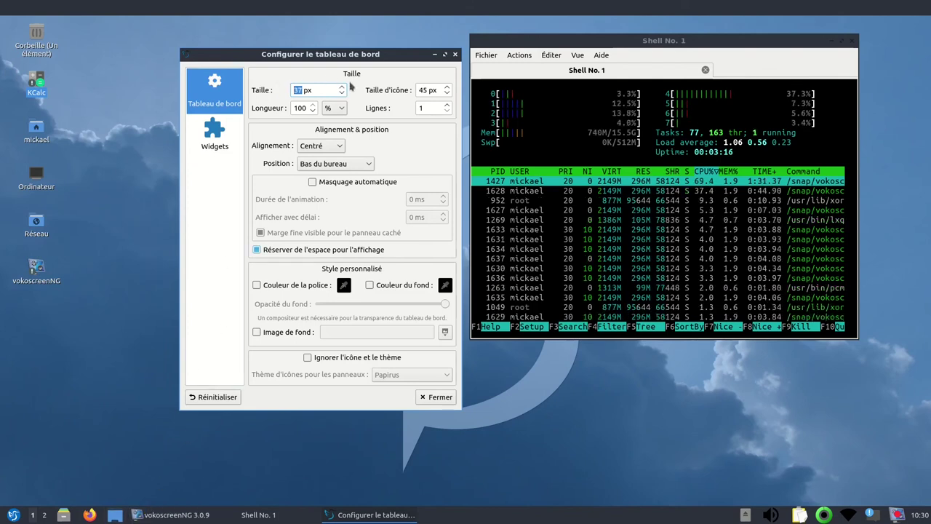
Step: Set the panel size to 69 px and the panel's icon size to 47 px
scroll(343, 89, up, 9)
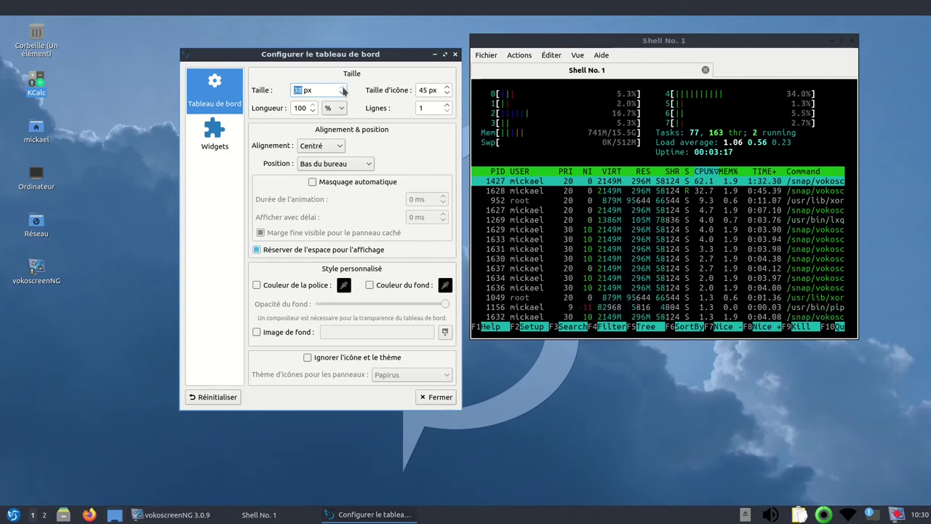
scroll(343, 89, up, 12)
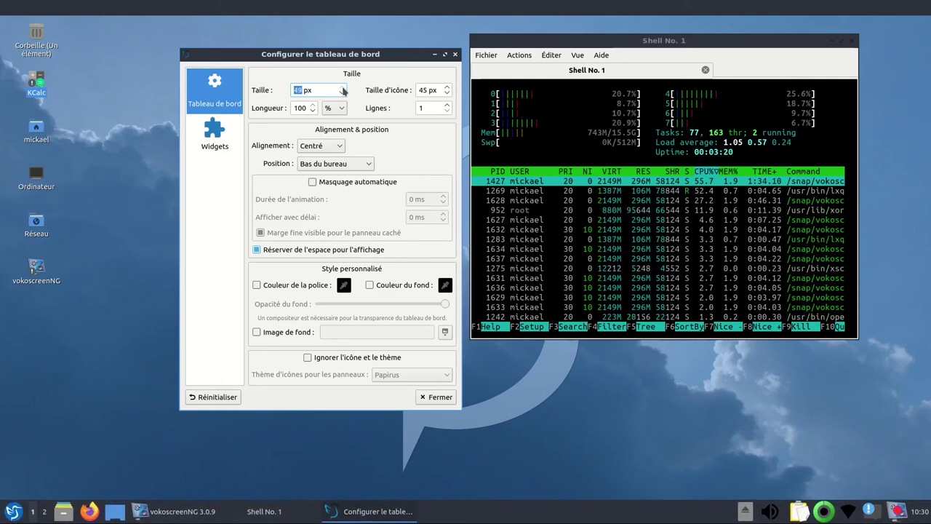
scroll(343, 89, up, 5)
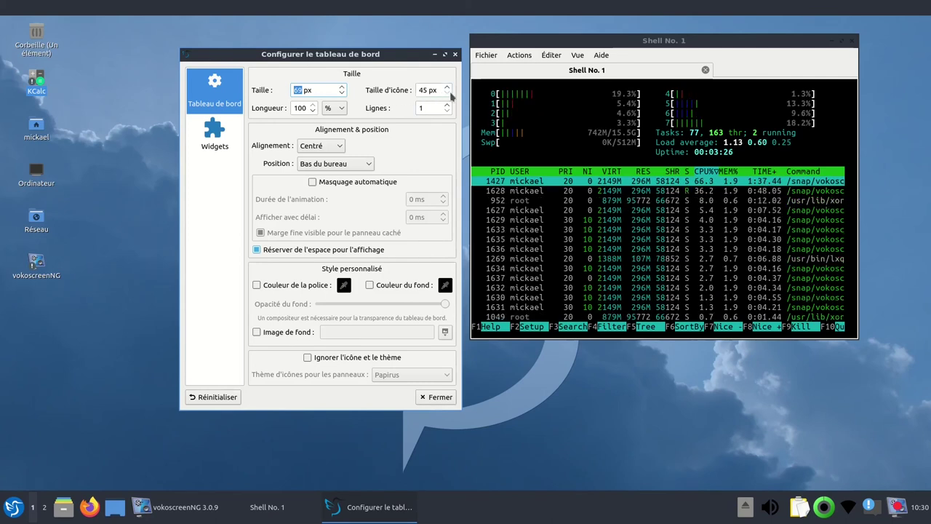
scroll(446, 96, down, 9)
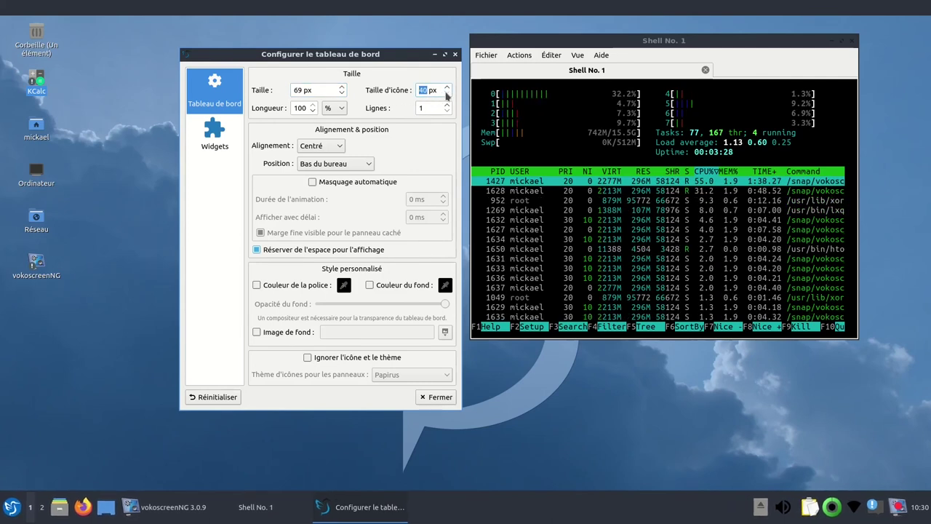
scroll(446, 95, down, 4)
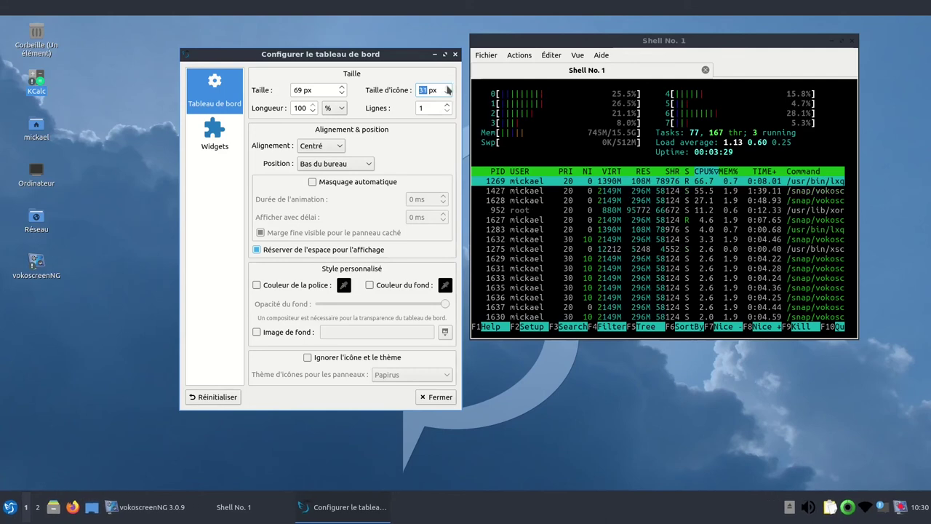
scroll(448, 89, up, 11)
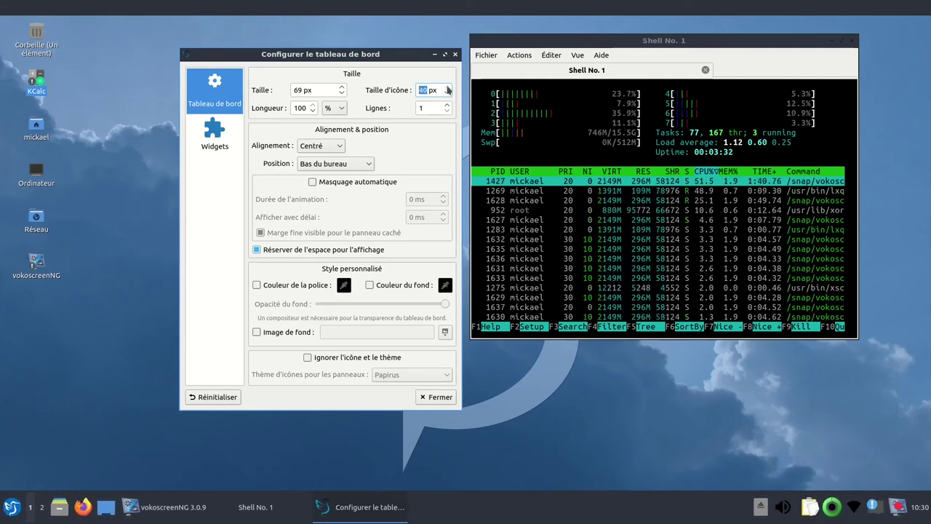
scroll(448, 90, up, 4)
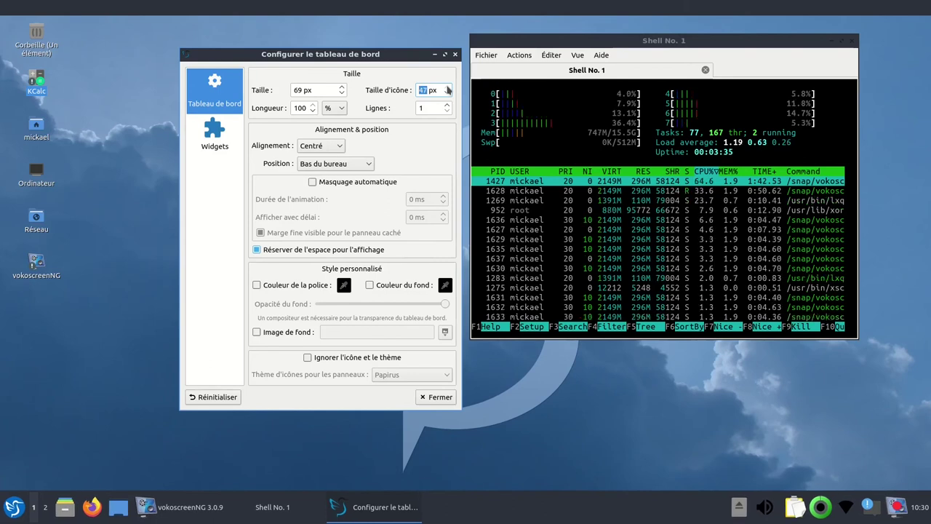
Step: Try the panel positions Haut du bureau and Gauche du bureau
click(349, 166)
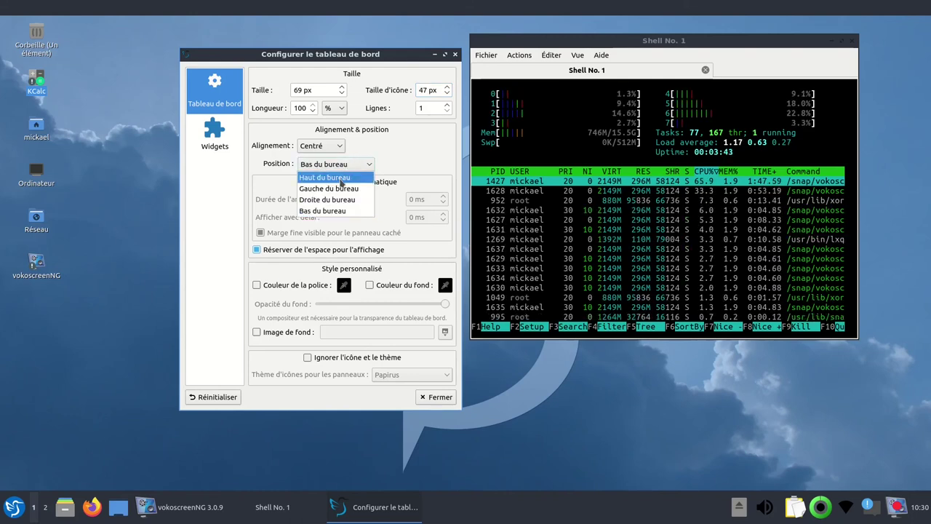
click(340, 177)
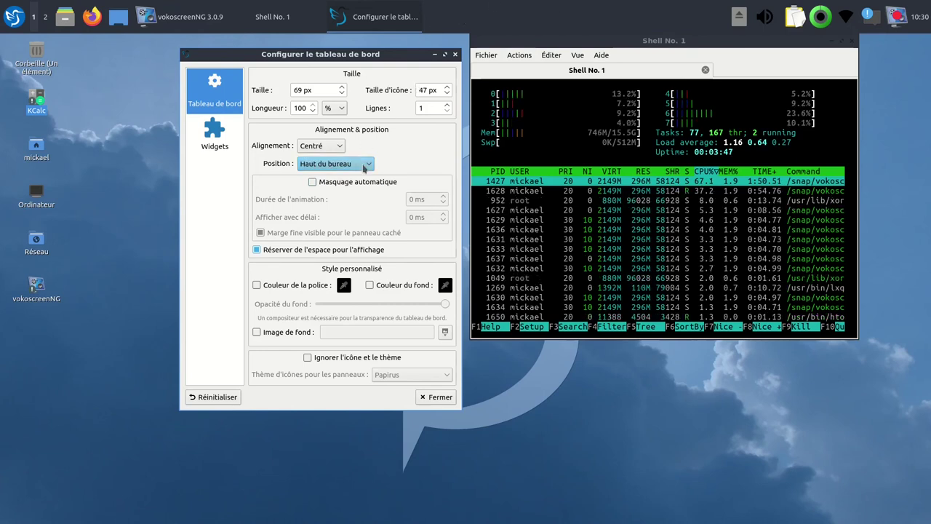
click(365, 166)
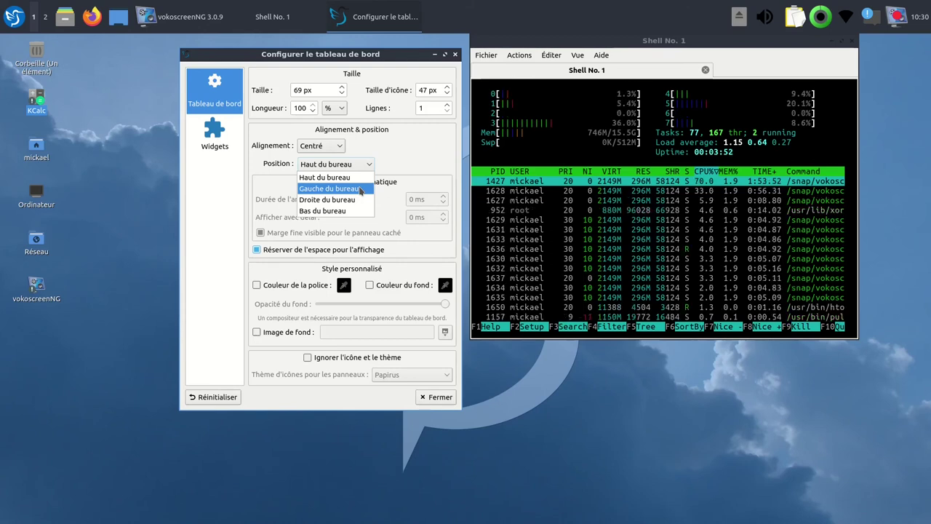
click(359, 190)
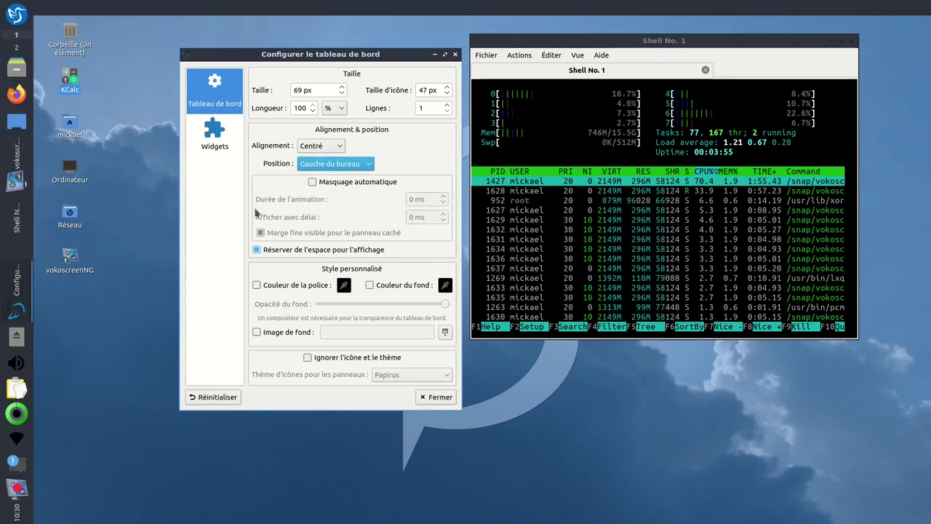
Step: Try the panel alignments Haut and Bas, settle on Haut, and return the panel position to Bas du bureau
click(339, 147)
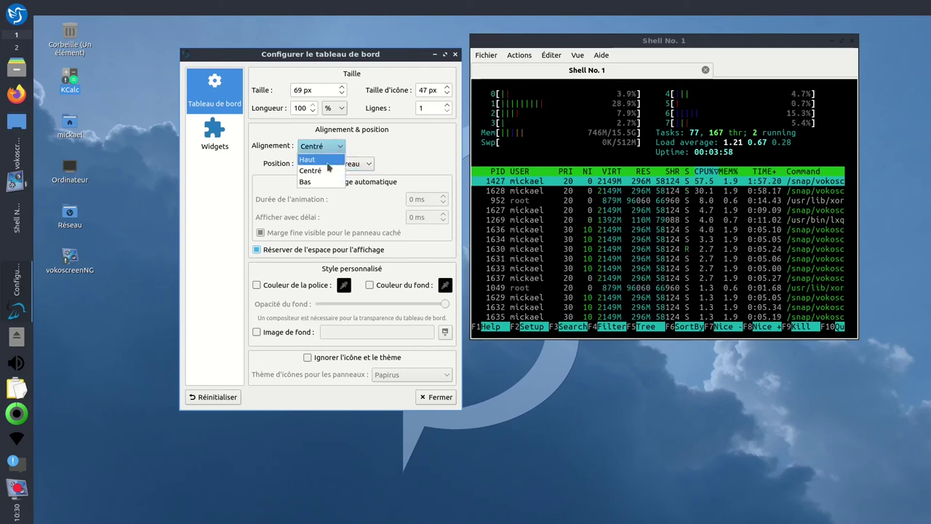
click(329, 160)
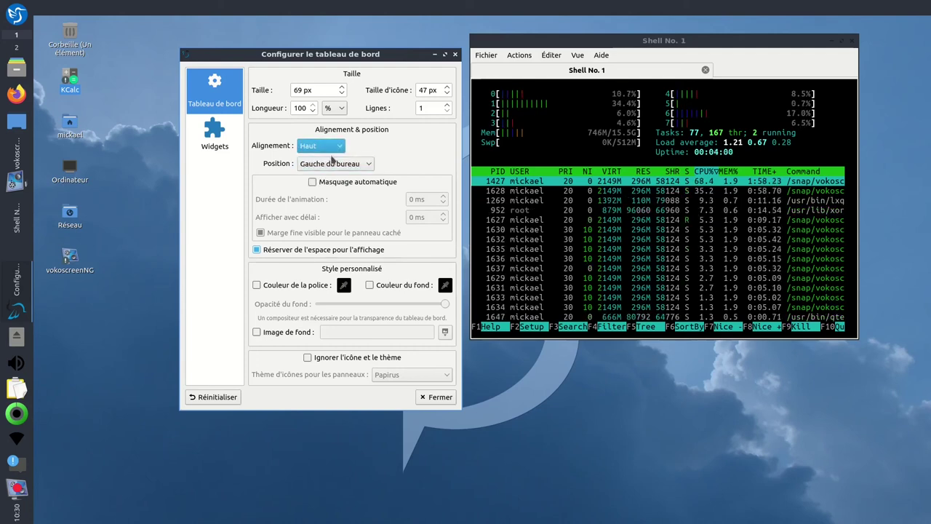
click(332, 146)
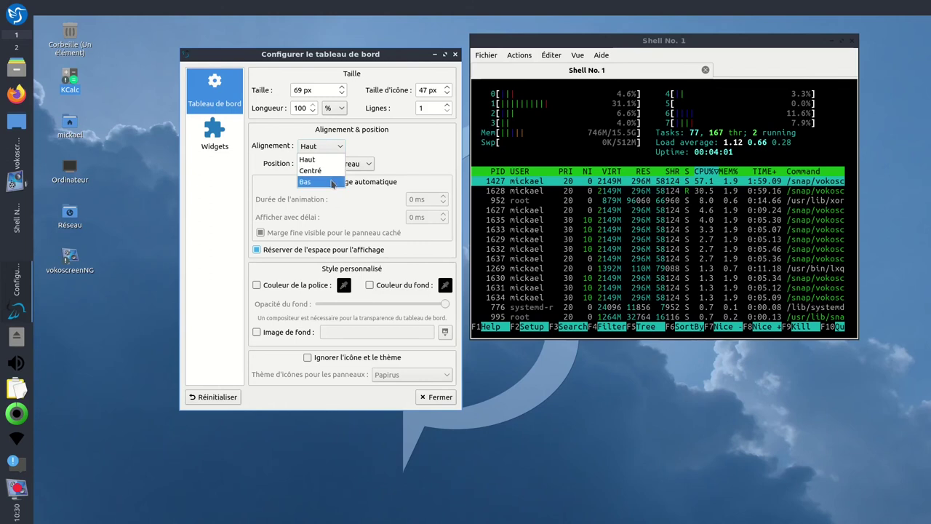
click(332, 183)
click(336, 149)
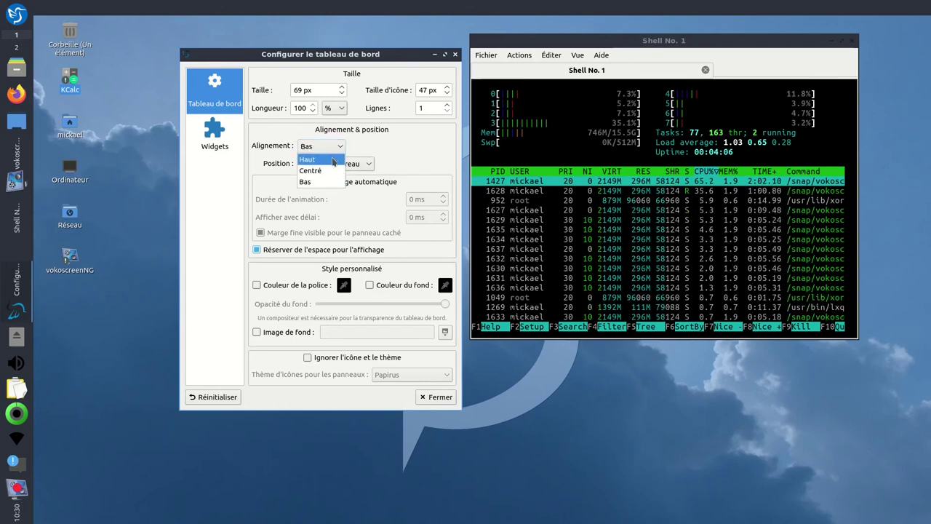
click(332, 161)
click(355, 166)
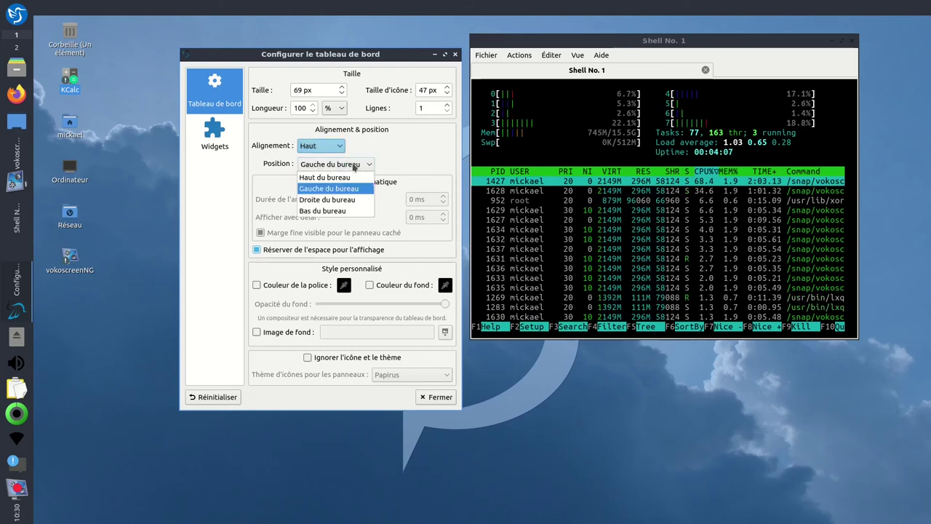
click(340, 211)
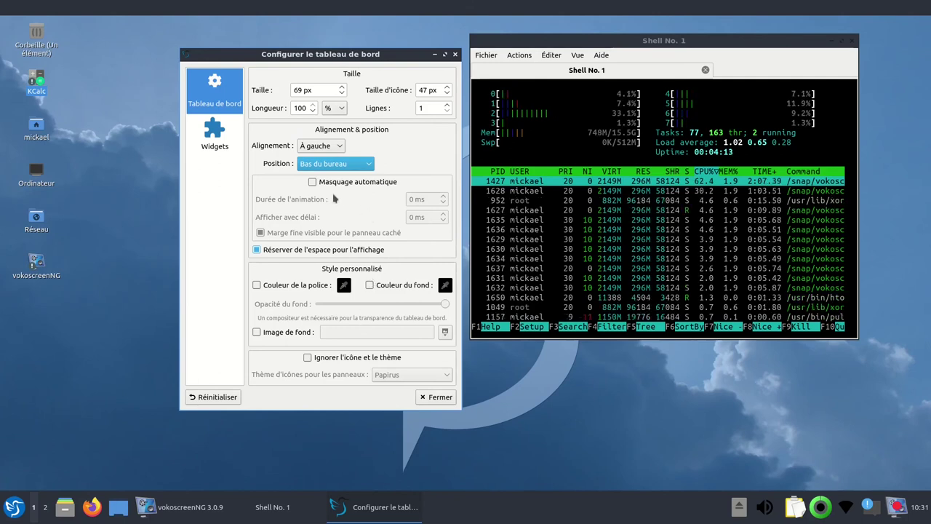
Step: Enable automatic hiding for the panel, close its configuration and reveal the hidden panel
click(313, 182)
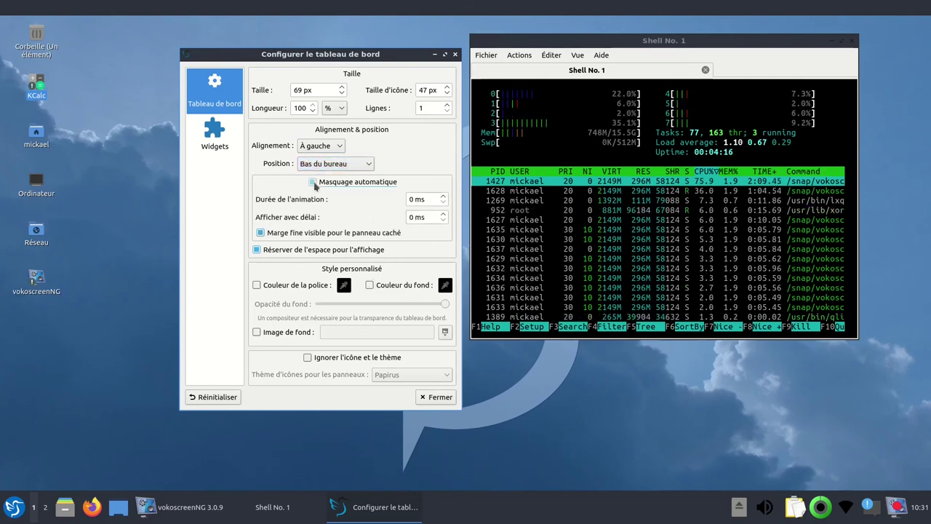
click(422, 396)
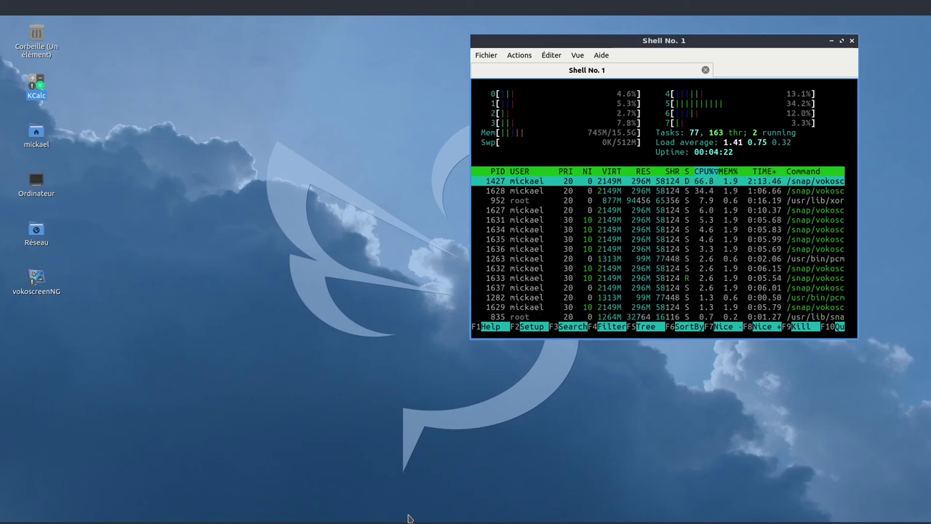
mouse_move(410, 518)
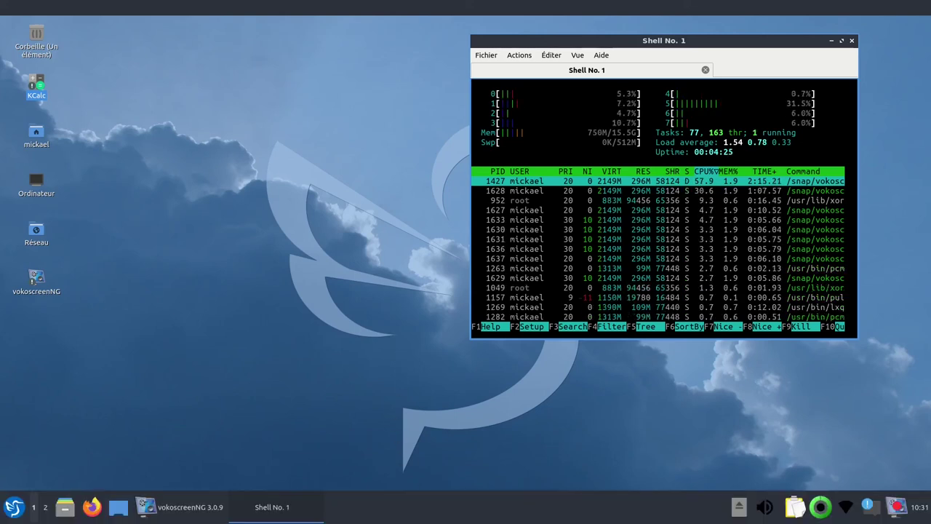
Step: Reopen the panel configuration and disable automatic hiding
right_click(448, 501)
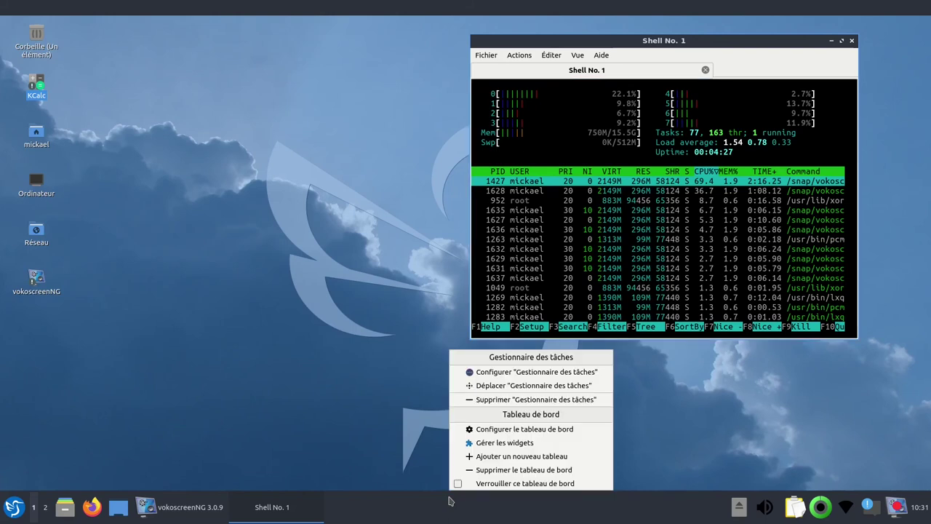
click(492, 426)
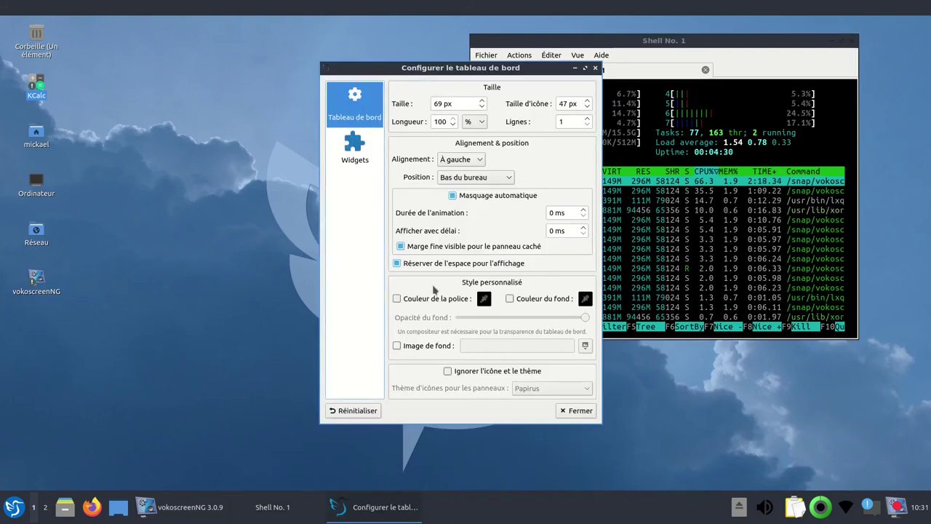
click(452, 196)
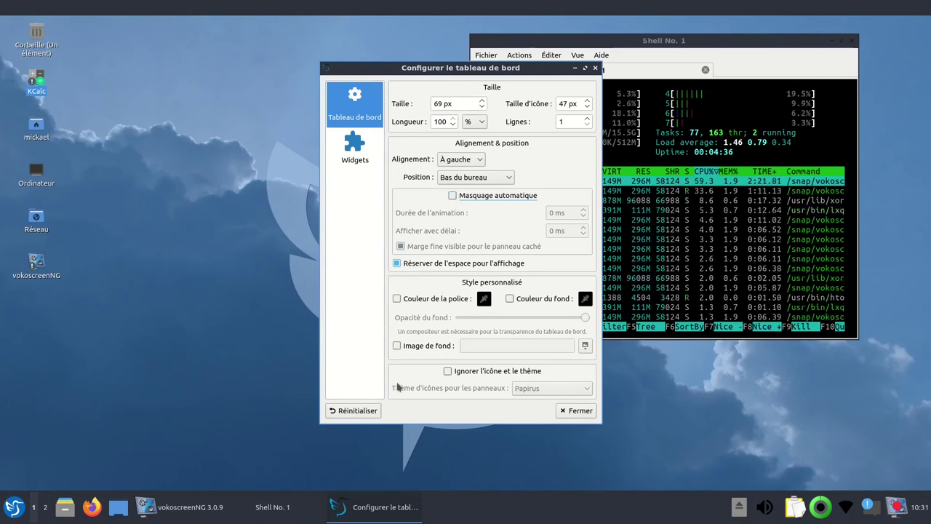
Step: Open the settings of the panel's Menu d'application widget and move their window aside to uncover the widget list
mouse_move(398, 387)
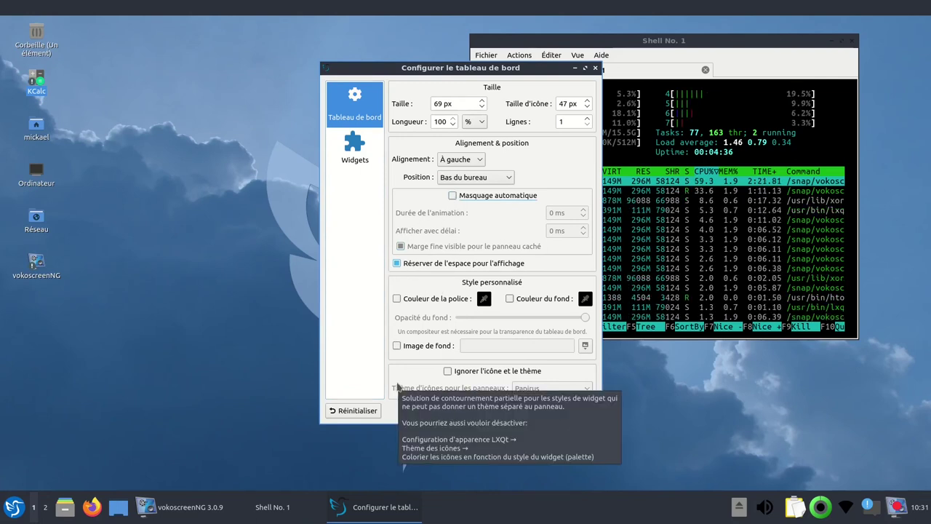
click(348, 153)
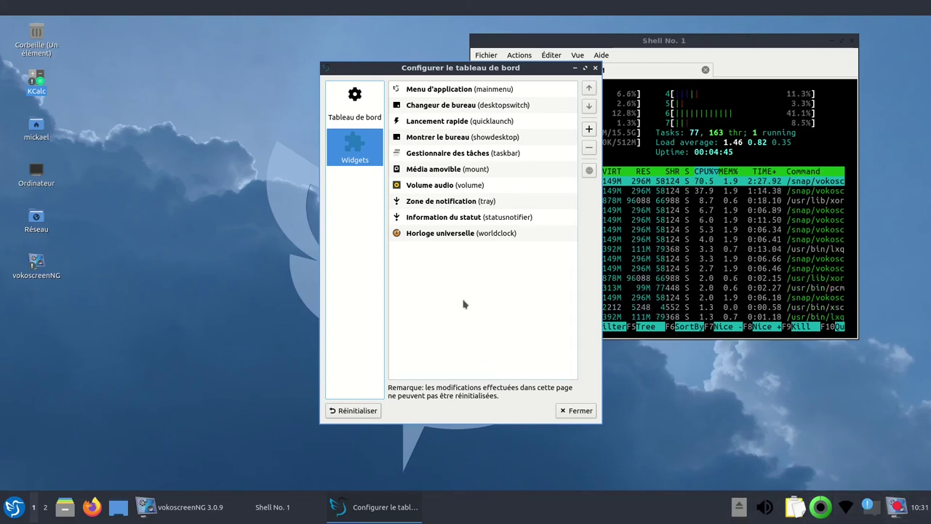
click(451, 89)
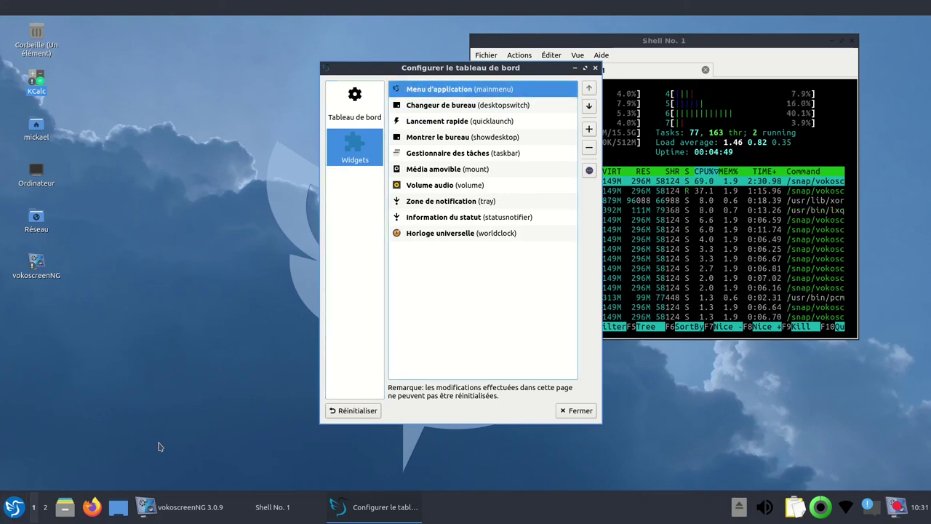
click(590, 173)
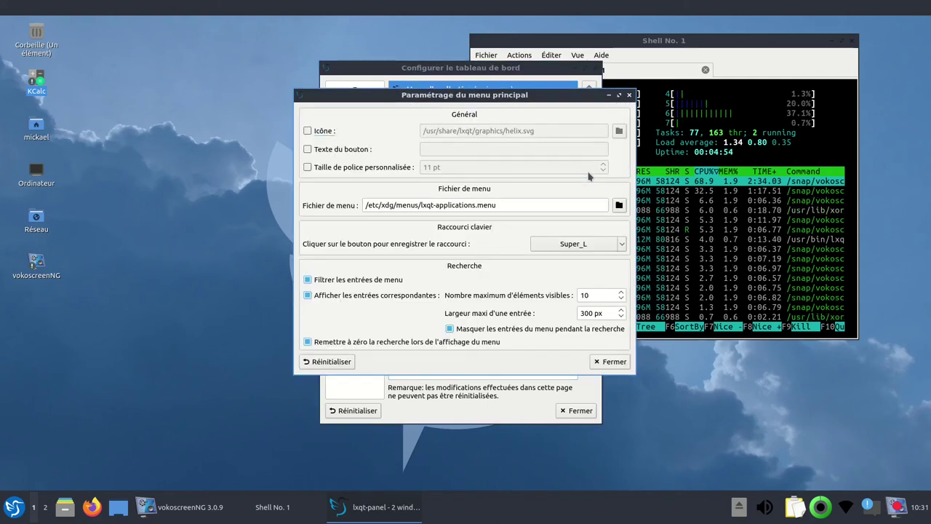
drag(522, 95, 317, 95)
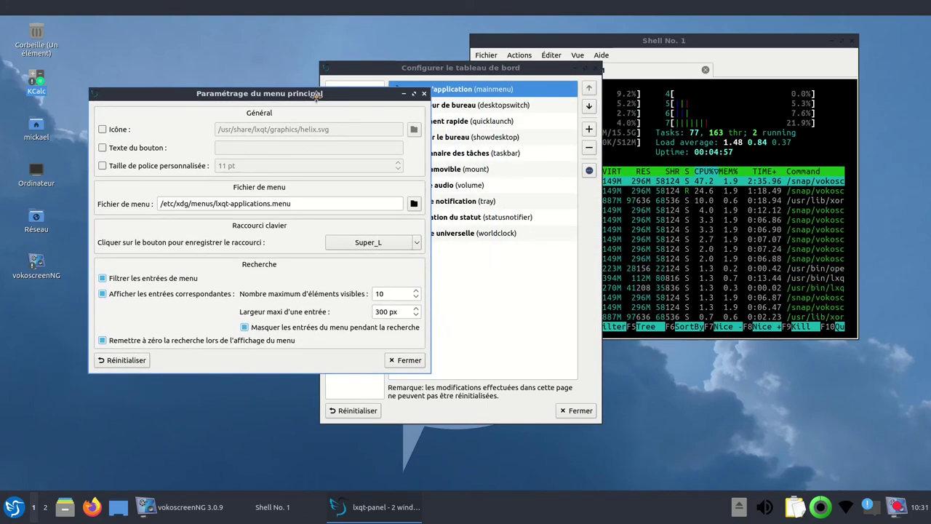
Step: Try the main menu's custom icon and button text options, turning each one off again
click(104, 129)
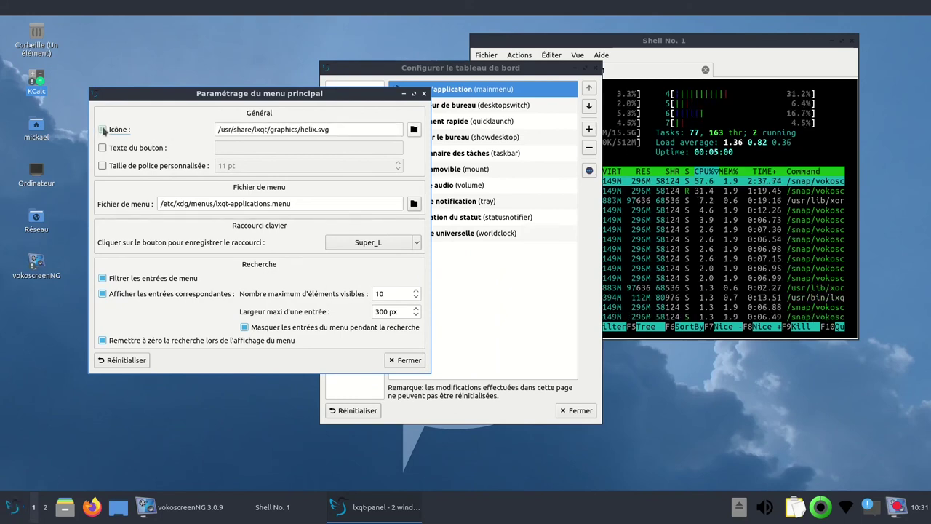
click(103, 130)
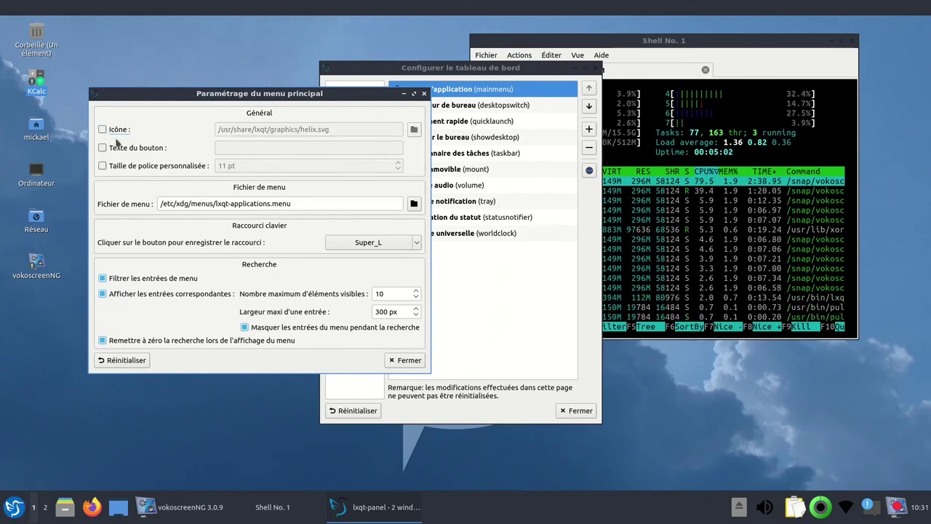
click(102, 148)
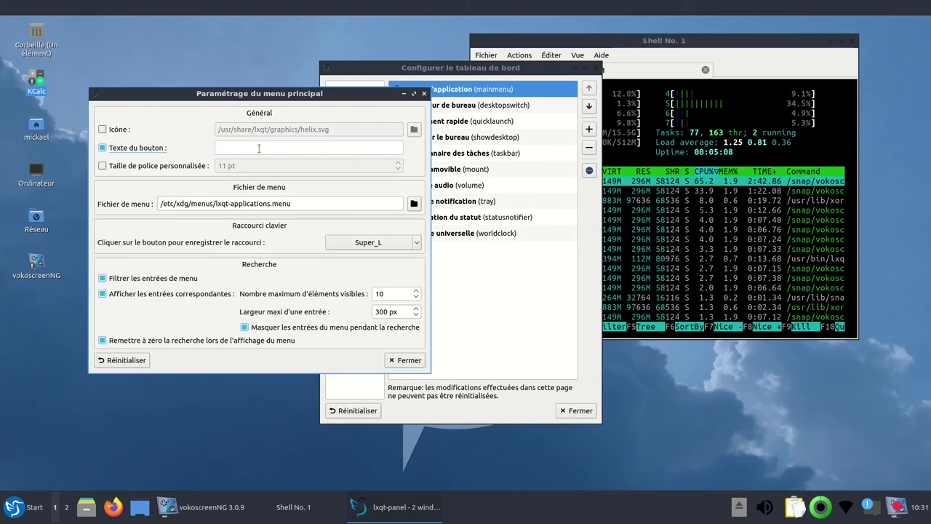
click(102, 148)
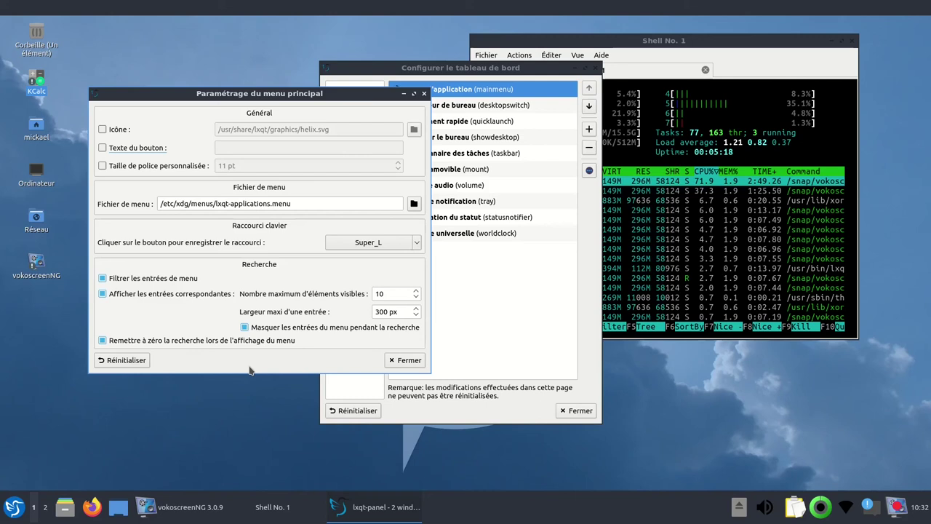
Step: Open the application menu for a look, dismiss it, and set the maximum number of visible search items to 17
key(super)
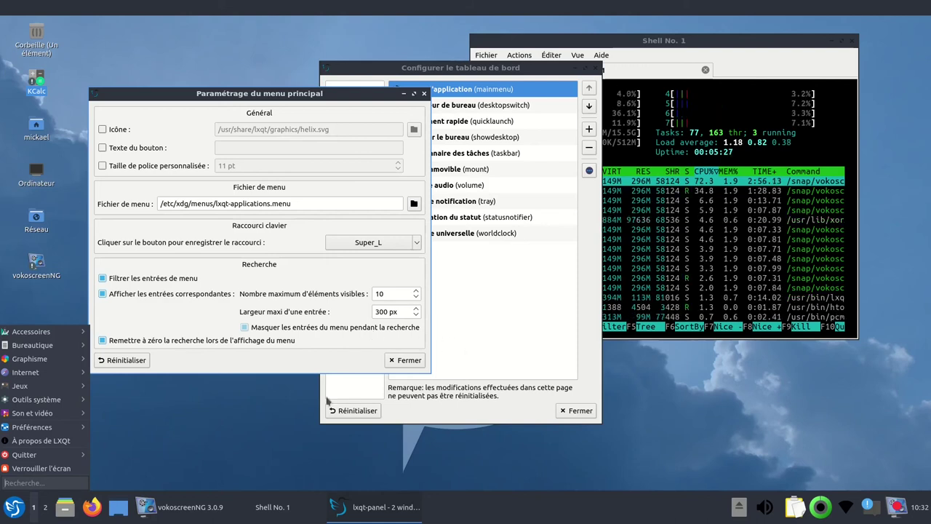
click(235, 404)
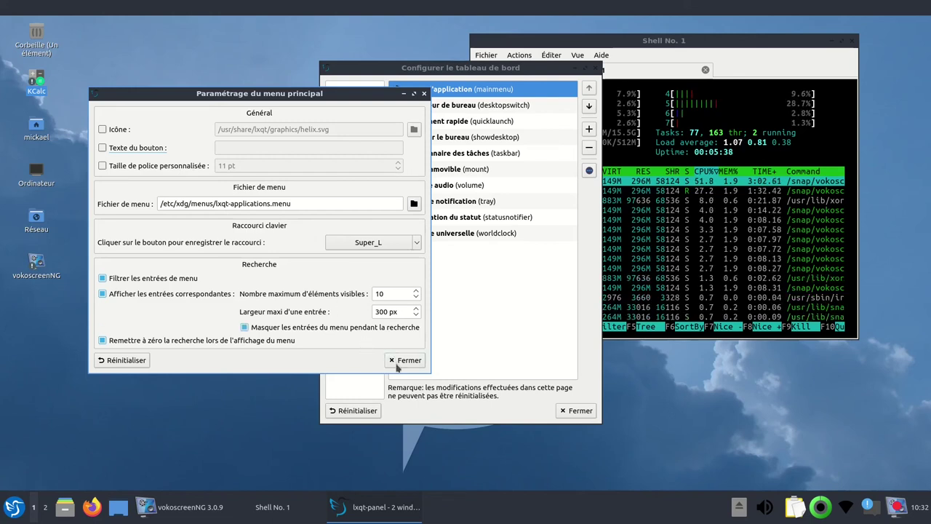
click(417, 291)
click(417, 291)
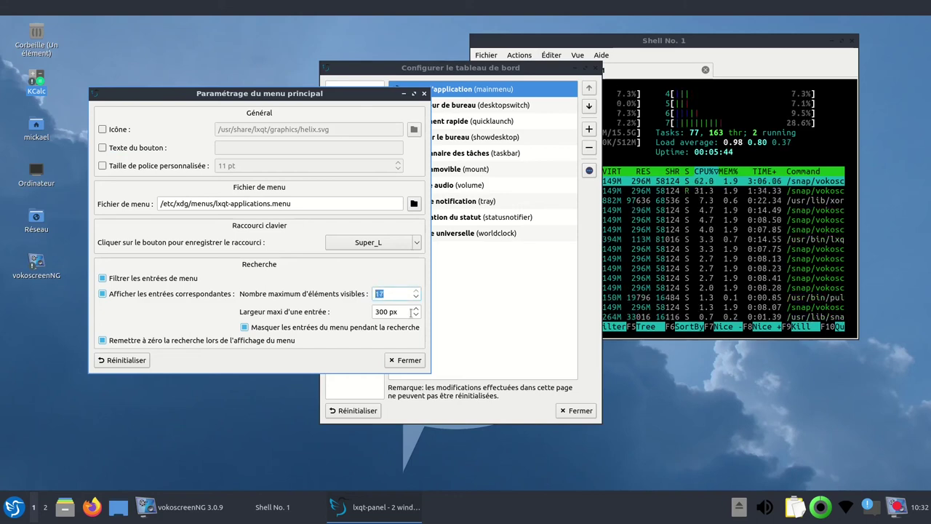
Step: Set the maximum number of visible search items to 20 and close the main menu settings
double_click(416, 292)
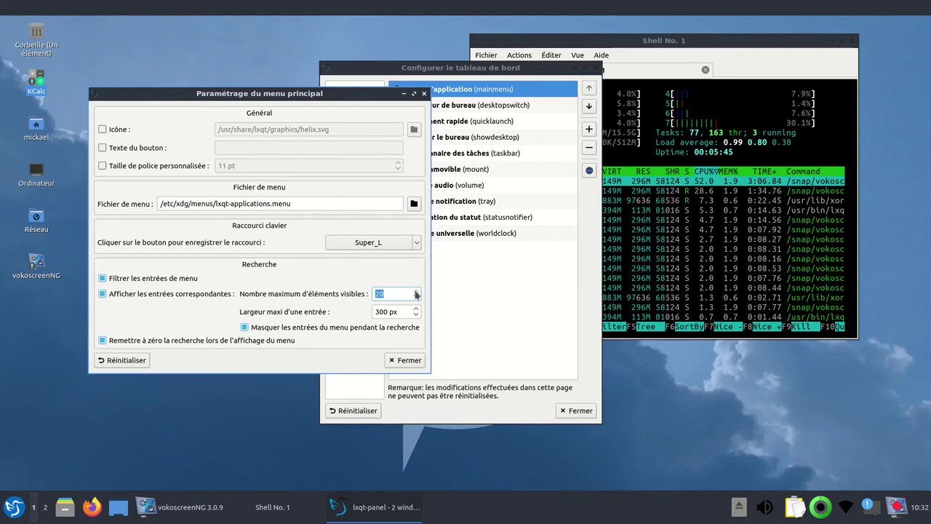
click(399, 361)
Step: Open the application menu, look through its Son et vidéo and Préférences categories, and dismiss it
click(14, 507)
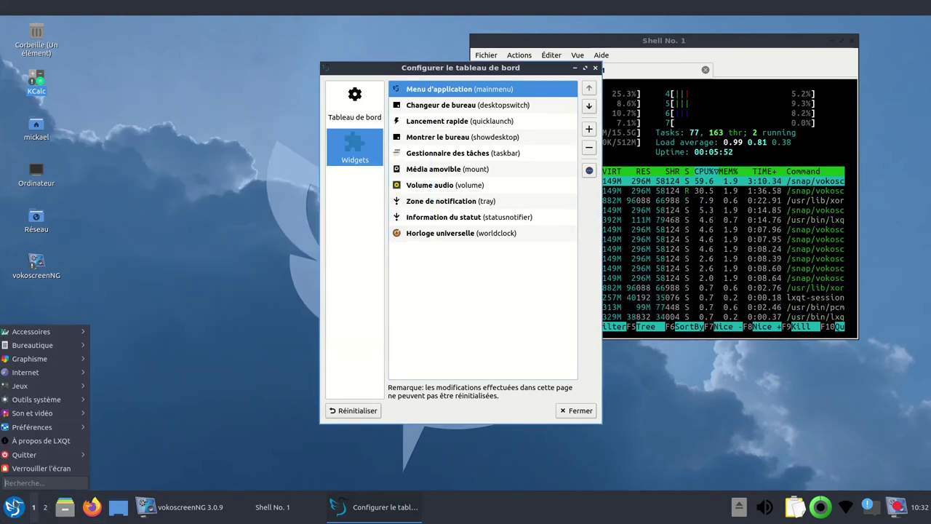
mouse_move(42, 333)
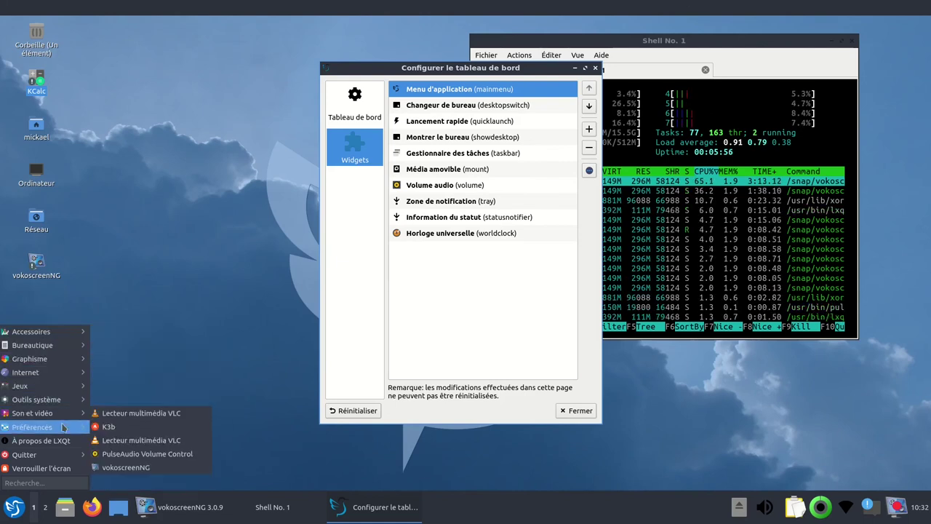
mouse_move(67, 435)
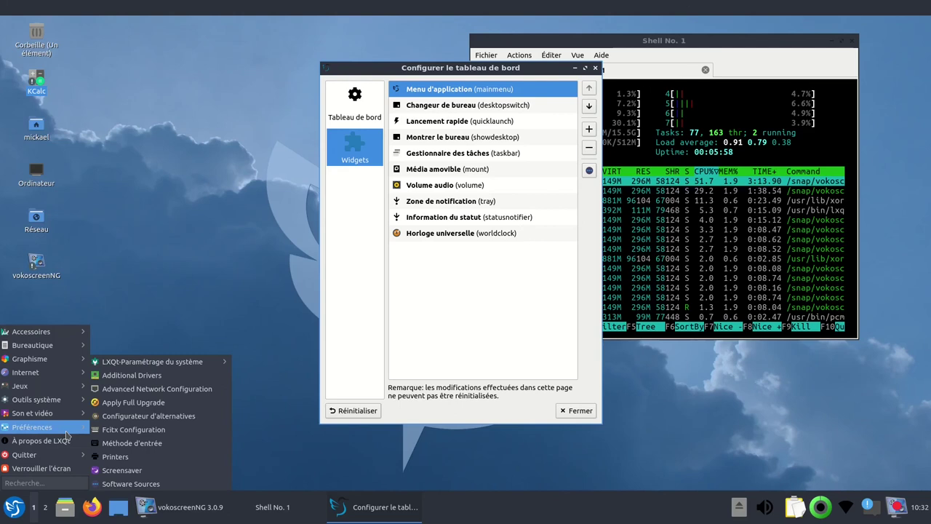
mouse_move(181, 370)
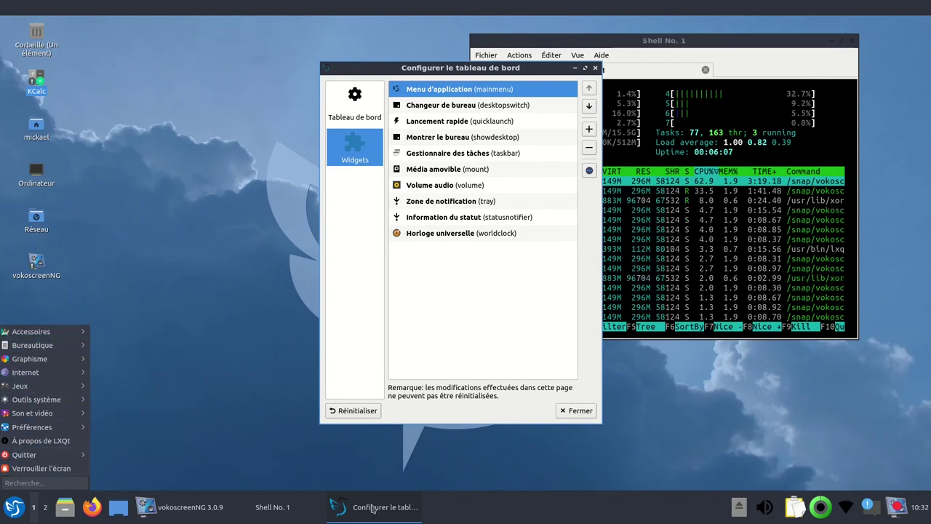
click(402, 508)
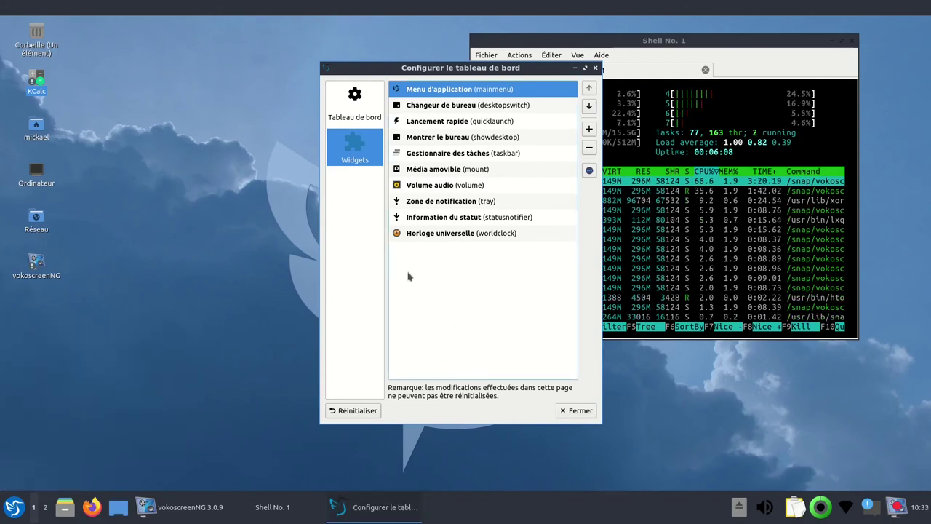
Step: Open the Changeur de bureau widget's settings, review the column, label and desktop name options, and close them
click(461, 110)
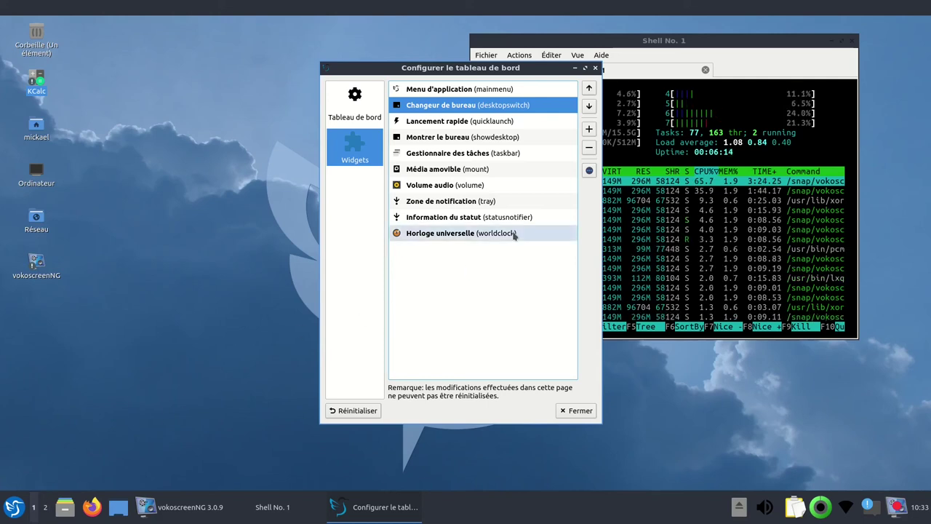
click(591, 171)
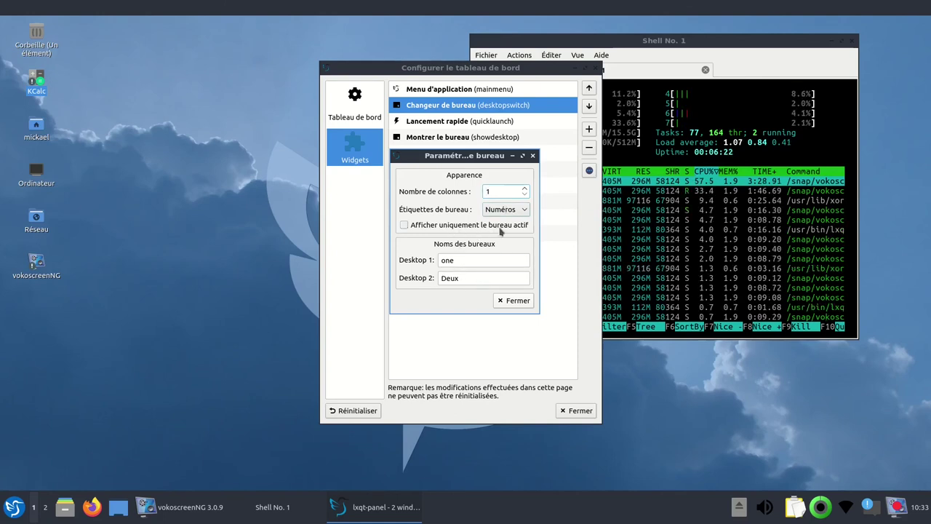
click(515, 301)
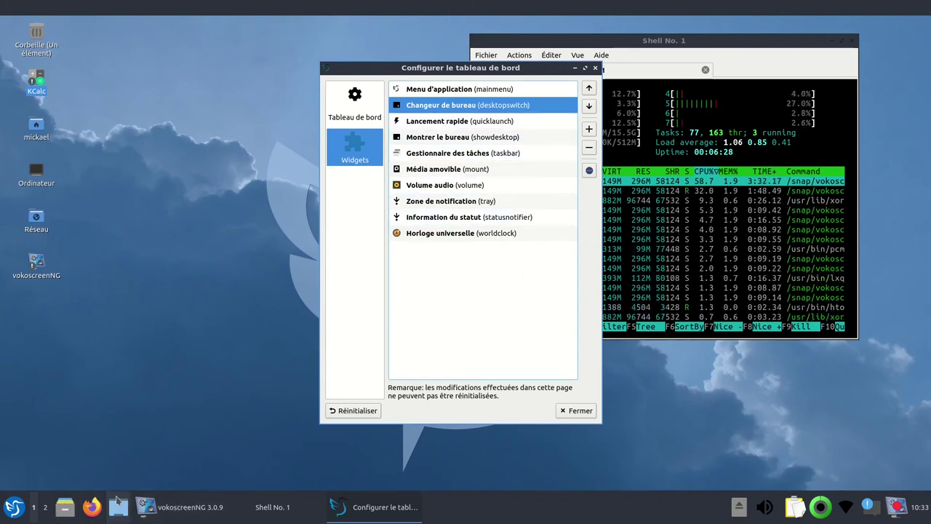
Step: Select the Lancement rapide widget, look through the widgets available for the panel, and close that list
click(457, 125)
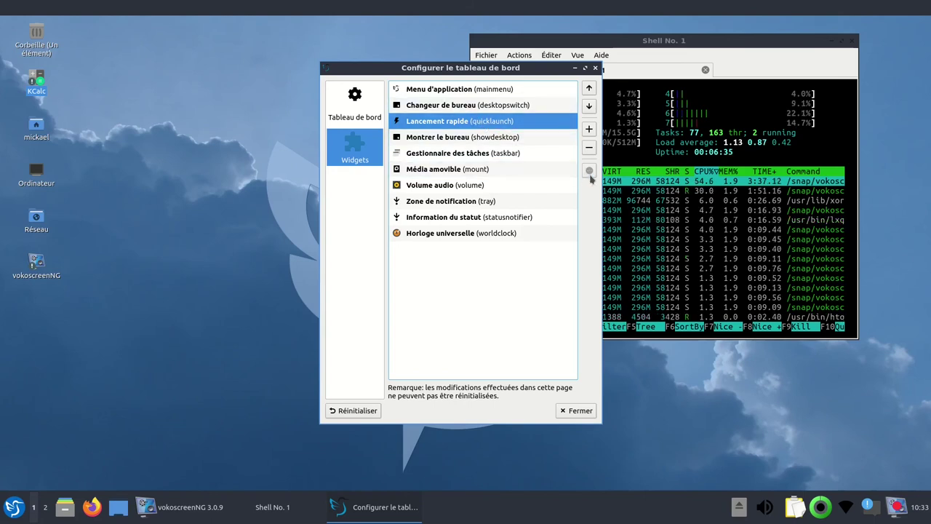
click(589, 130)
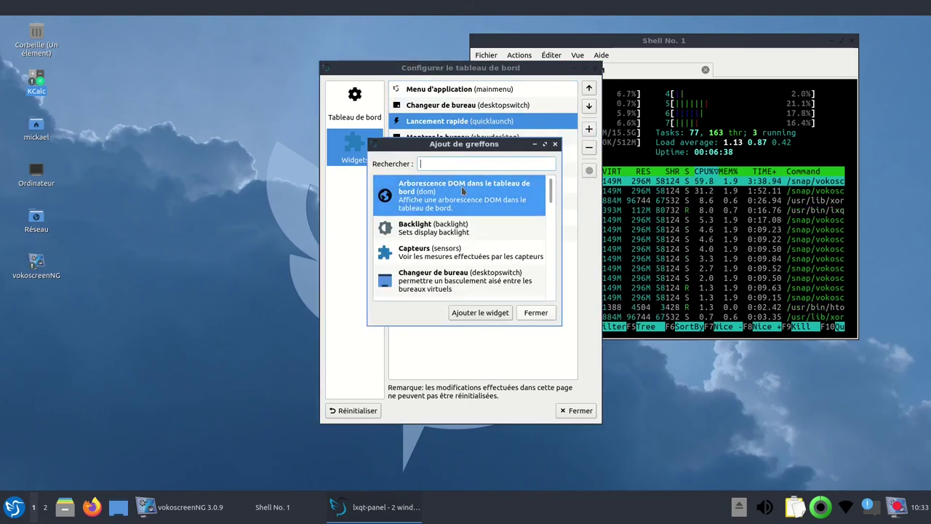
mouse_move(552, 202)
mouse_down()
mouse_move(556, 301)
mouse_move(550, 185)
mouse_up()
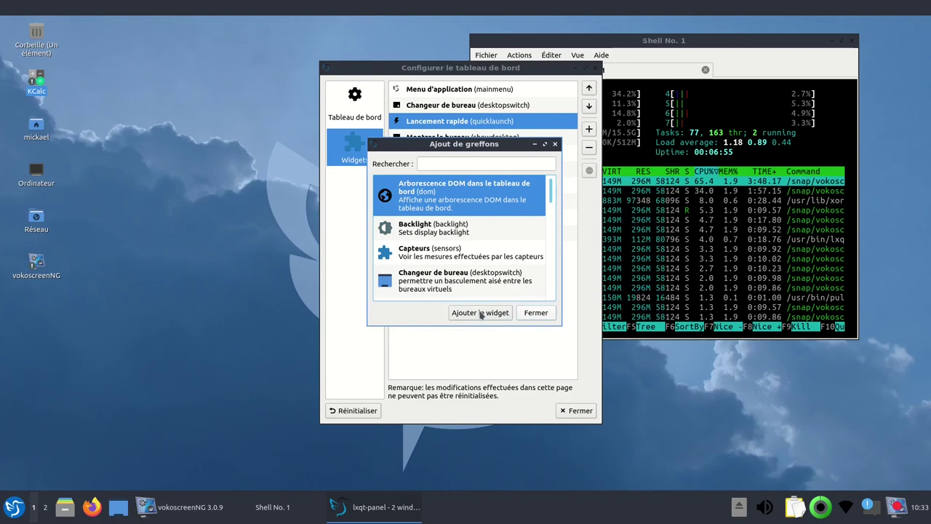
click(536, 313)
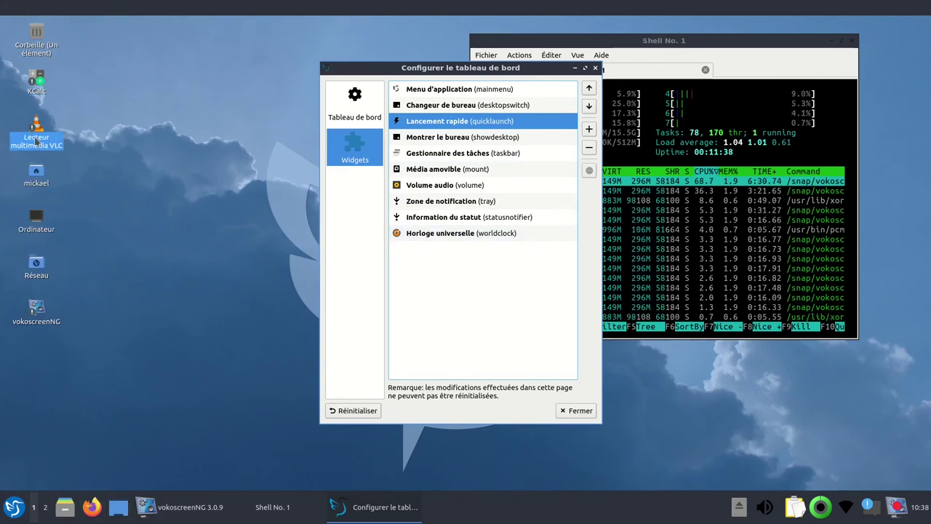
Step: Search the available widgets for "vlc", try to add it to the panel, and close the dialog
click(40, 136)
click(446, 124)
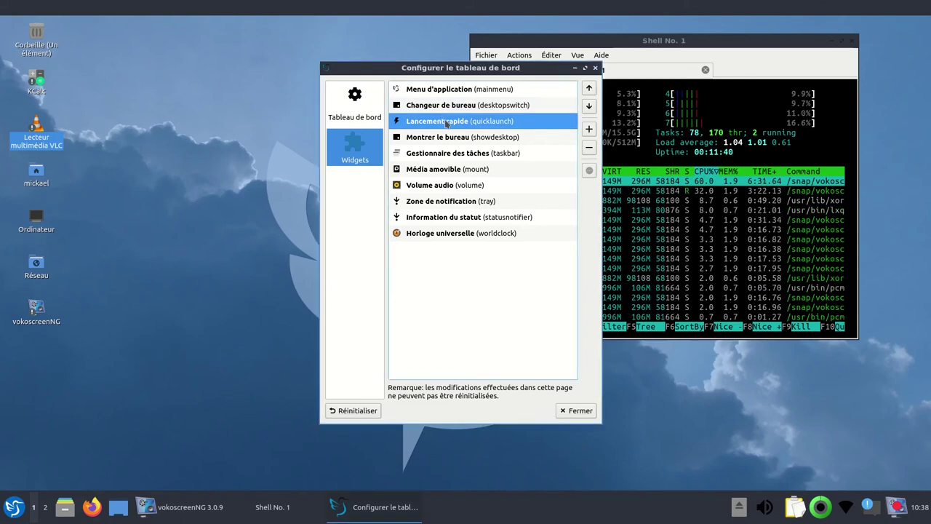
click(589, 129)
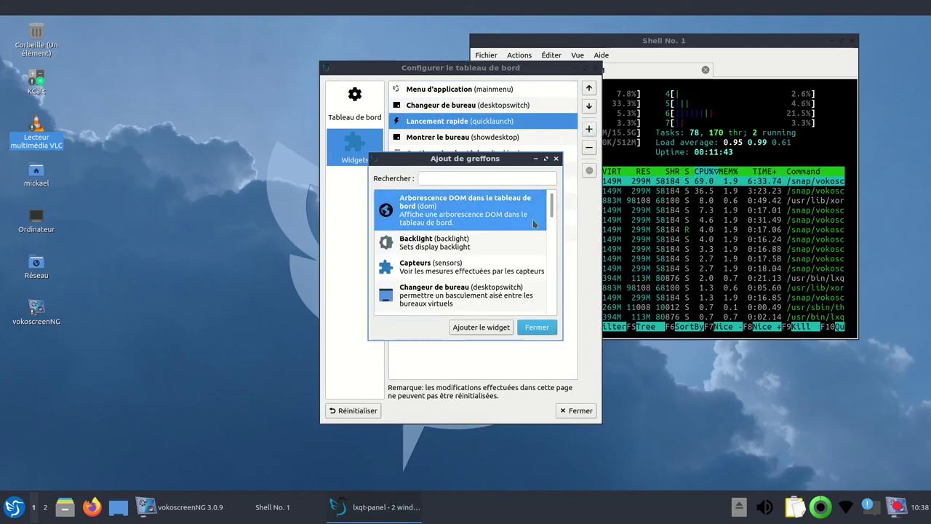
mouse_move(553, 211)
mouse_down()
mouse_move(555, 317)
mouse_move(553, 198)
mouse_up()
click(466, 207)
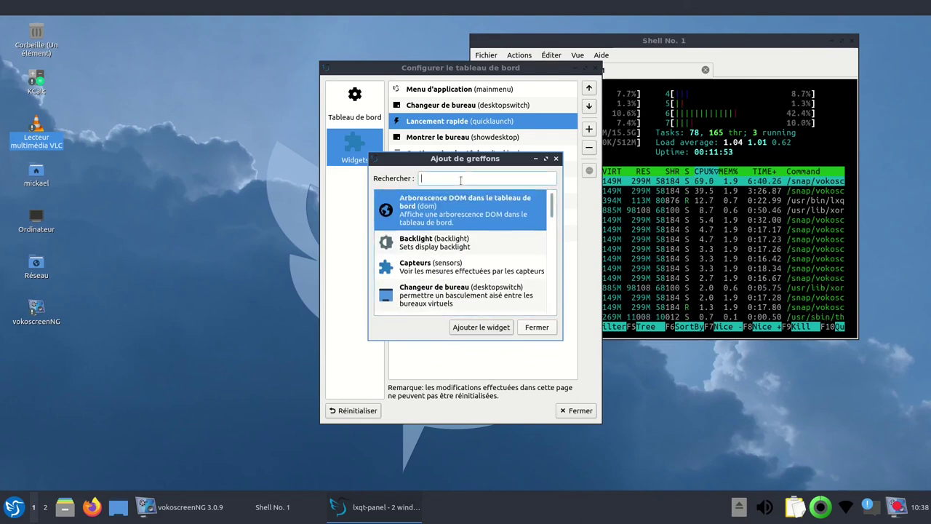
text(vlc)
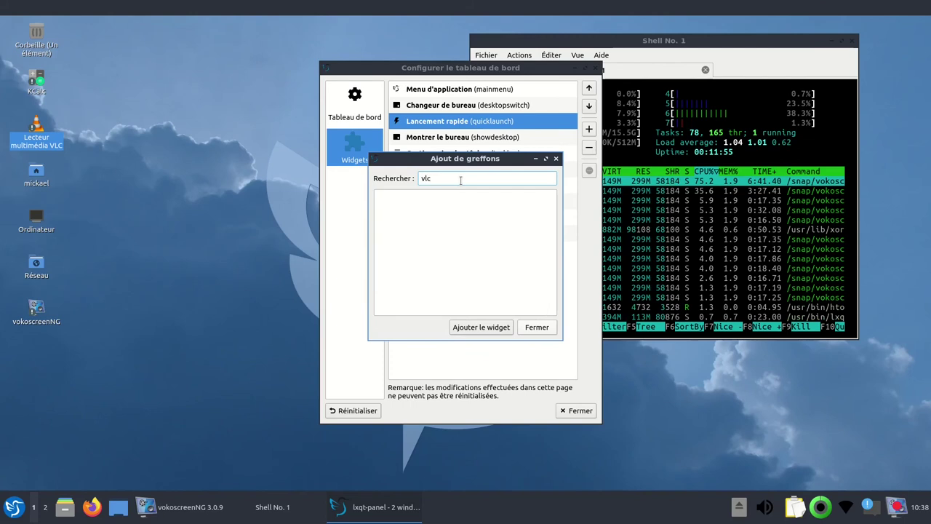
click(472, 328)
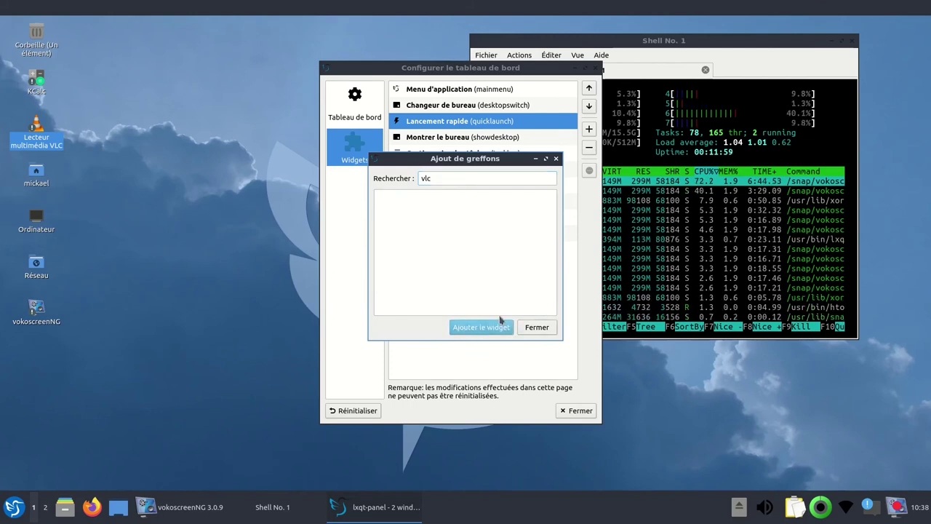
click(535, 328)
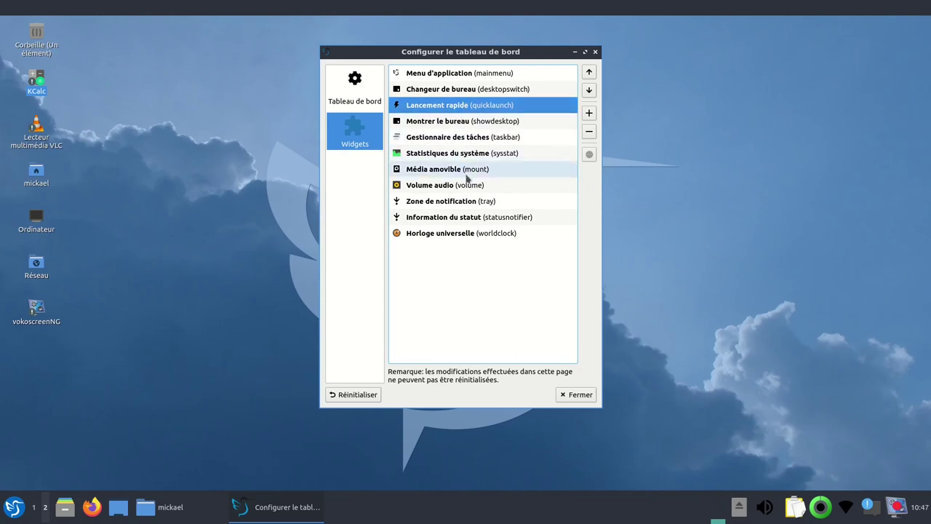
click(571, 396)
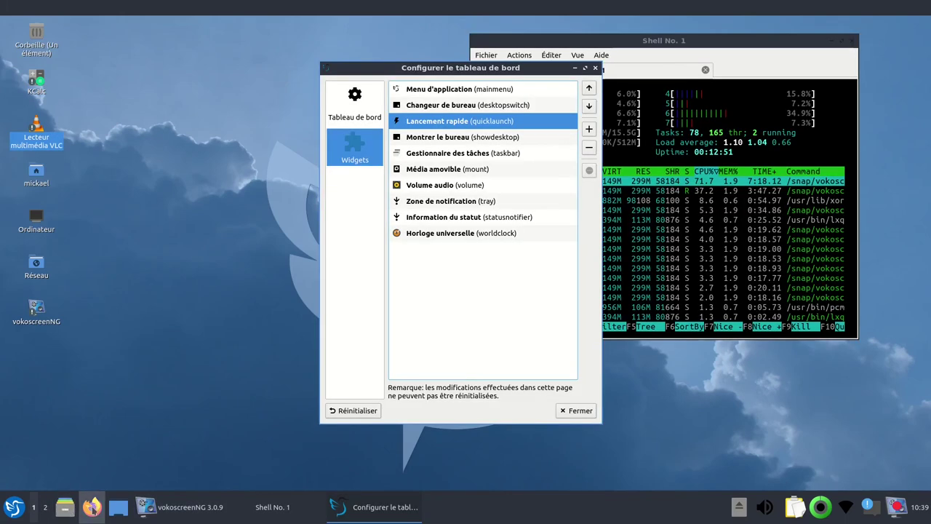
Step: Select the Montrer le bureau and Horloge universelle widgets in turn and open the panel clock's calendar
click(456, 139)
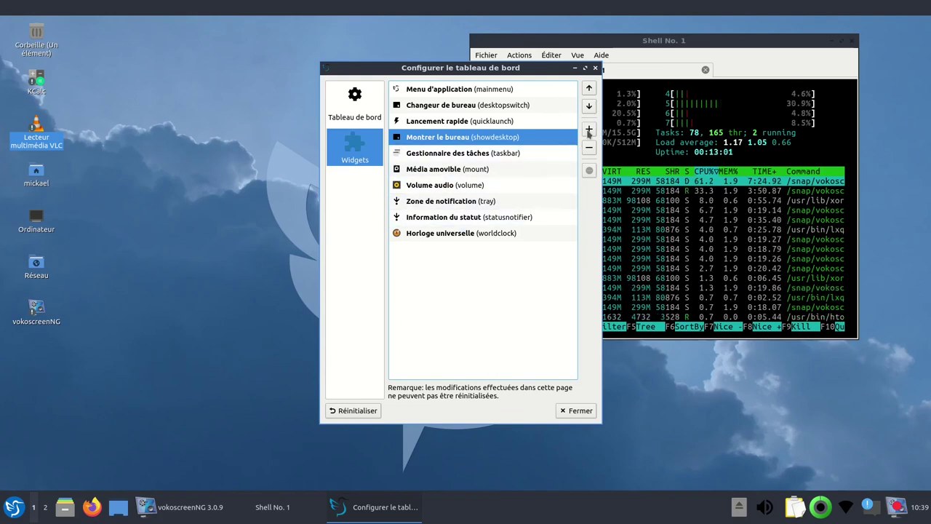
click(500, 233)
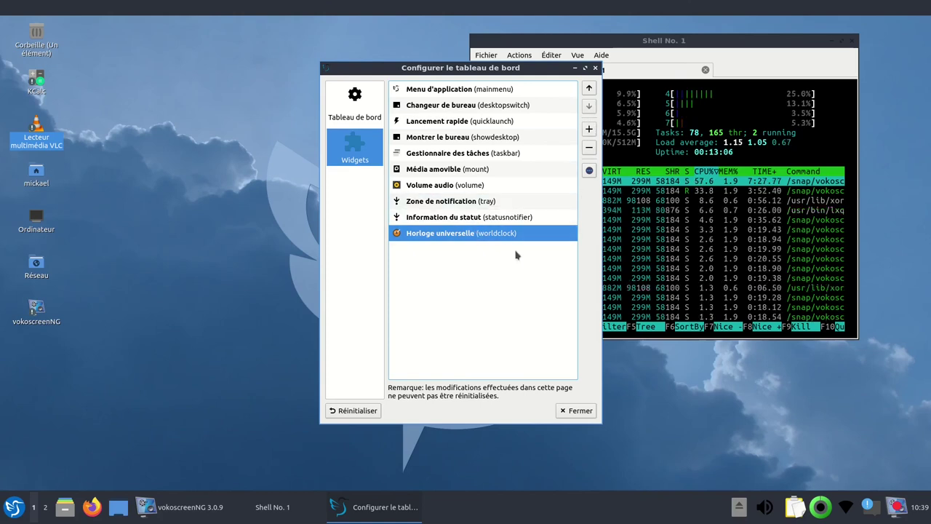
click(925, 509)
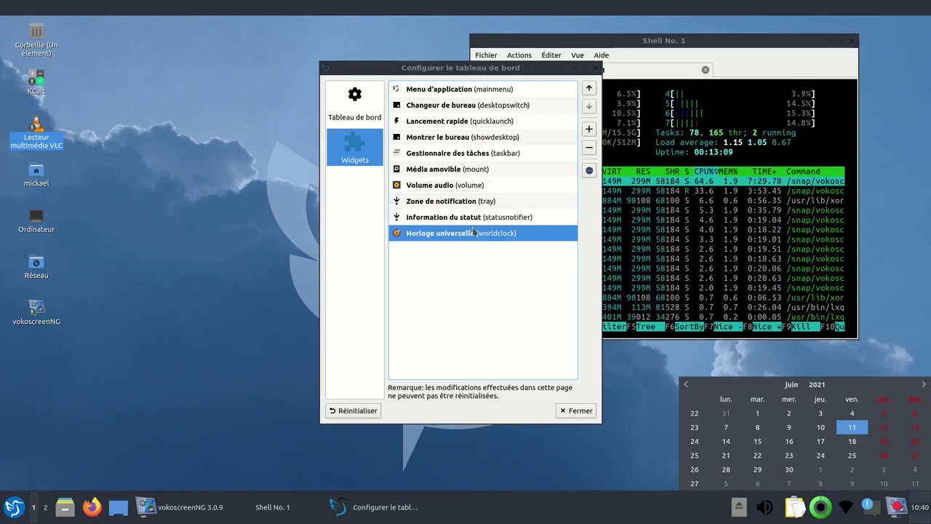
Step: Add the Statistiques du système widget to the panel from the list of available widgets
click(590, 130)
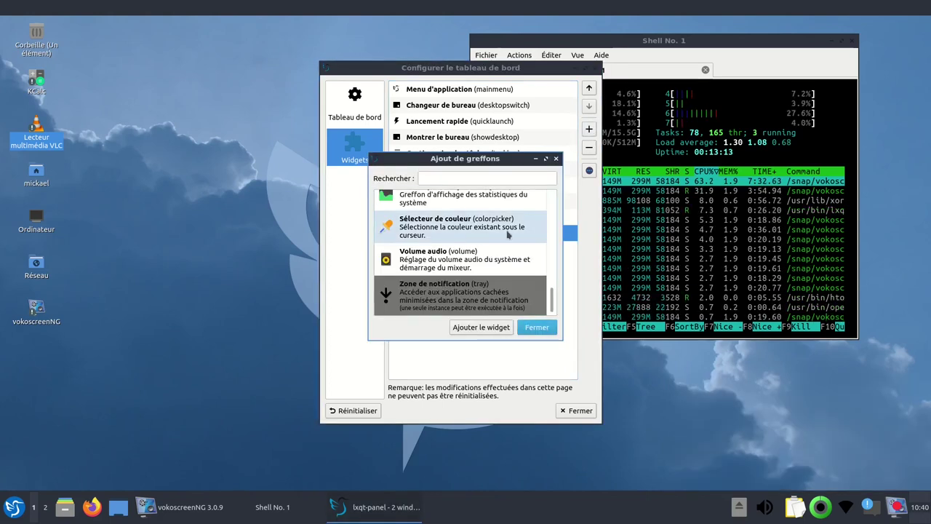
mouse_move(552, 297)
mouse_down()
mouse_move(554, 192)
mouse_move(555, 291)
mouse_up()
click(450, 227)
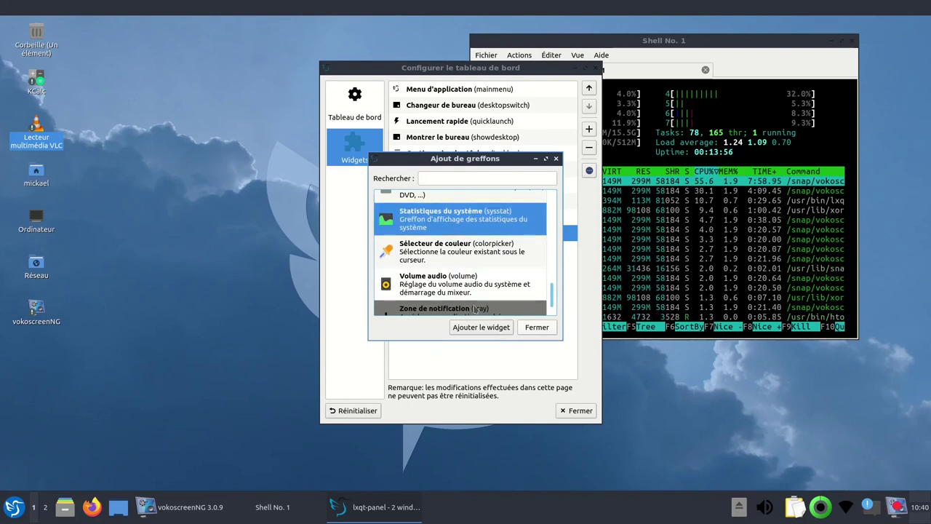
click(480, 329)
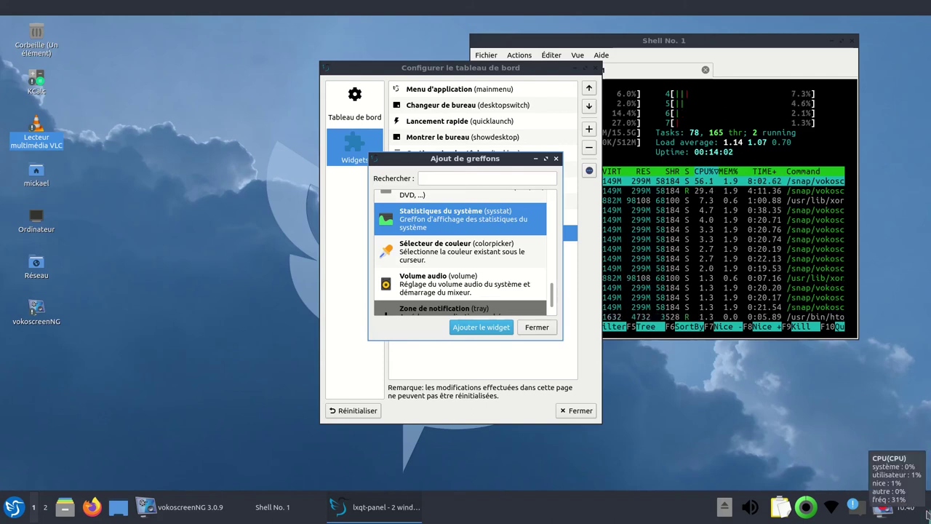
Step: Set the Statistiques du système widget's data type to Mémoire, then close its settings and the widget-adding dialog
right_click(927, 512)
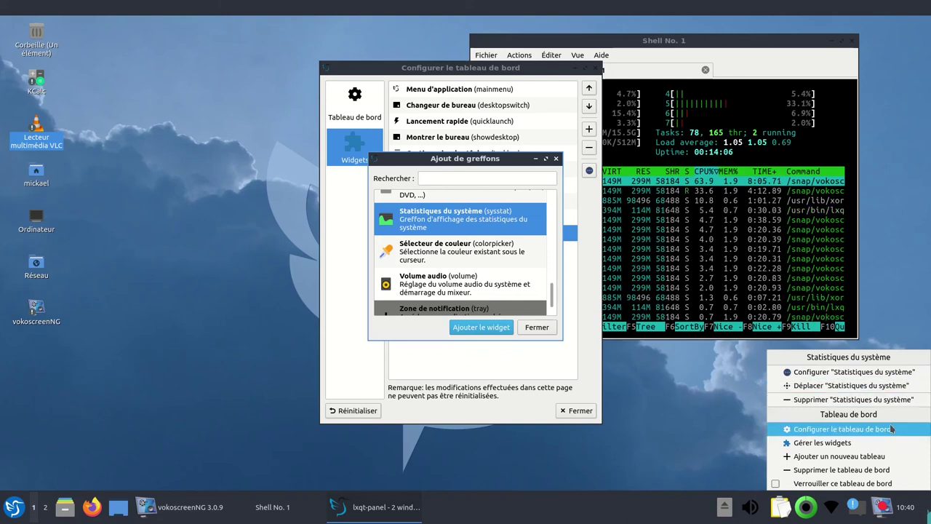
click(908, 372)
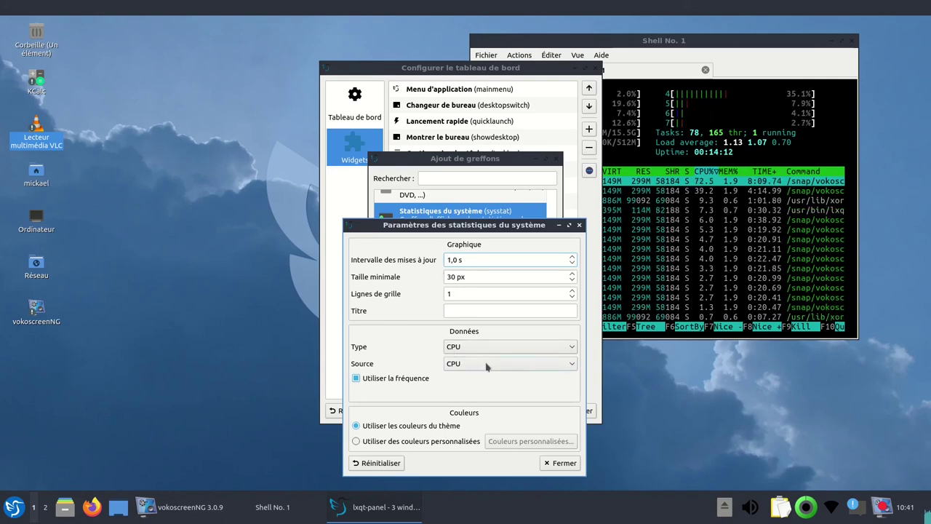
click(561, 353)
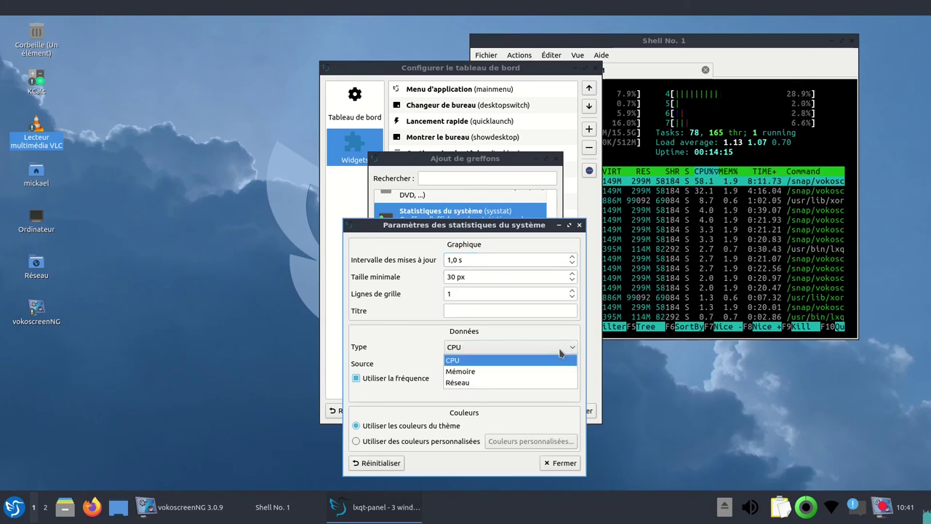
click(507, 372)
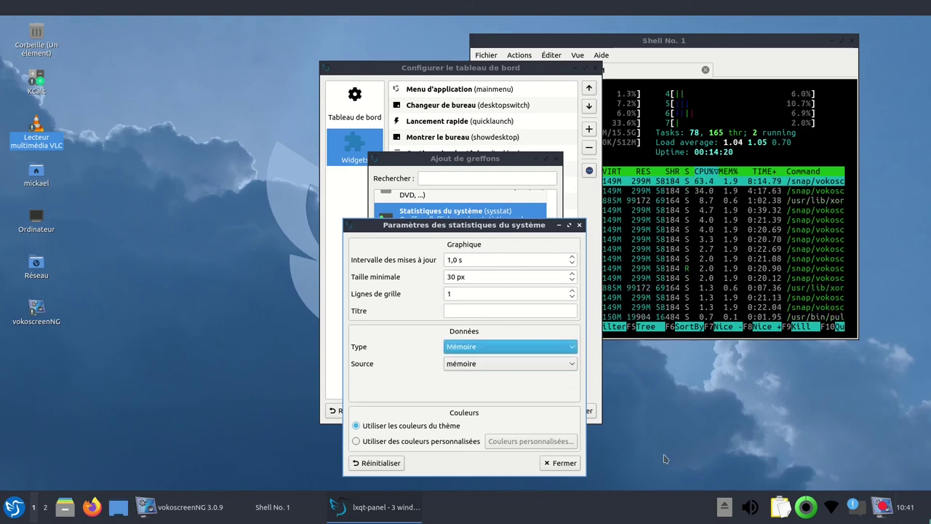
click(559, 464)
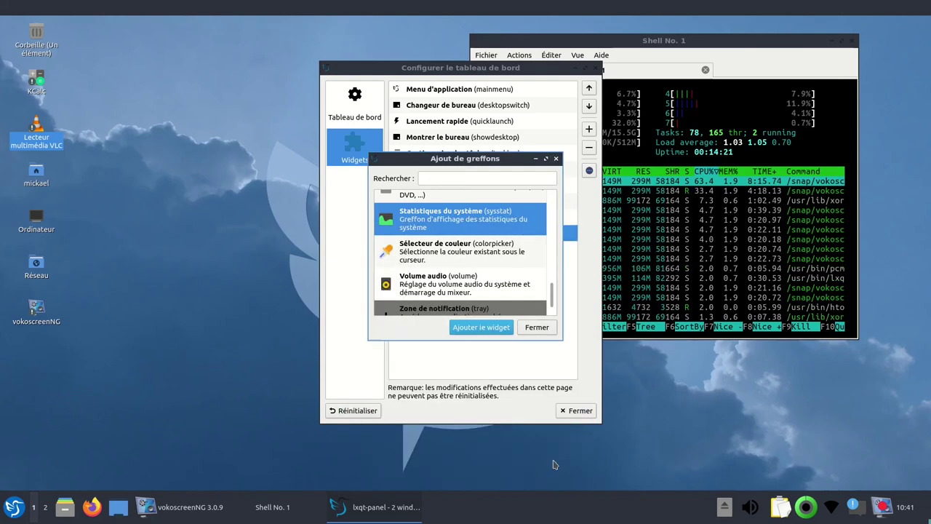
click(535, 327)
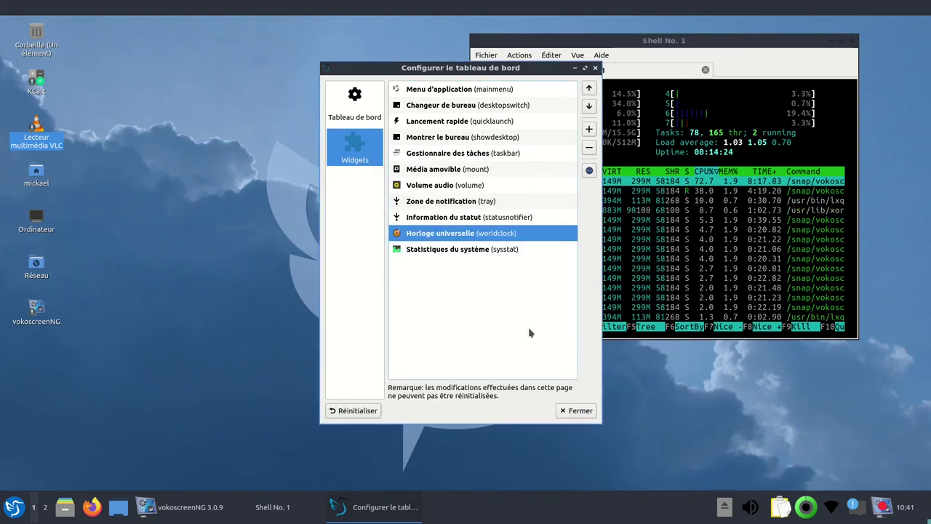
Step: Move the Statistiques du système widget up the list to sit just before Média amovible, and check its position on the panel
click(491, 257)
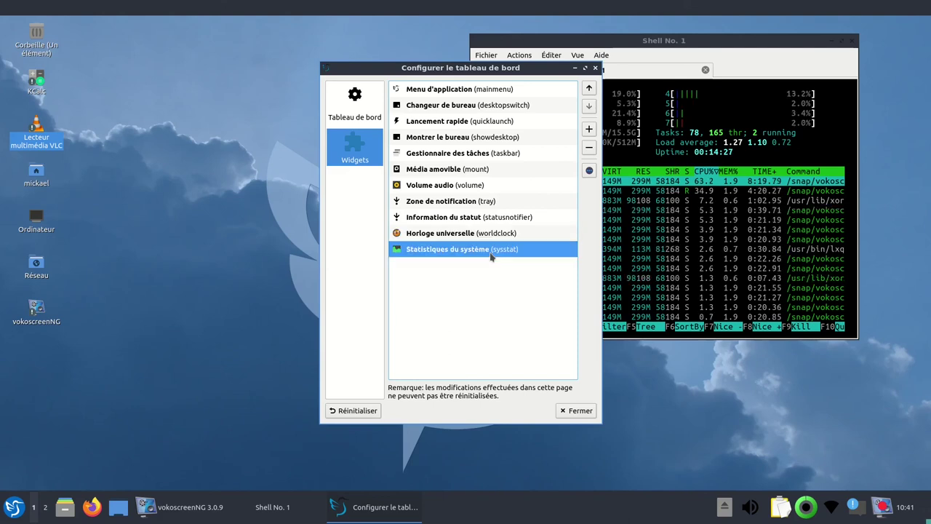
click(589, 89)
click(590, 88)
click(589, 89)
click(589, 88)
click(589, 89)
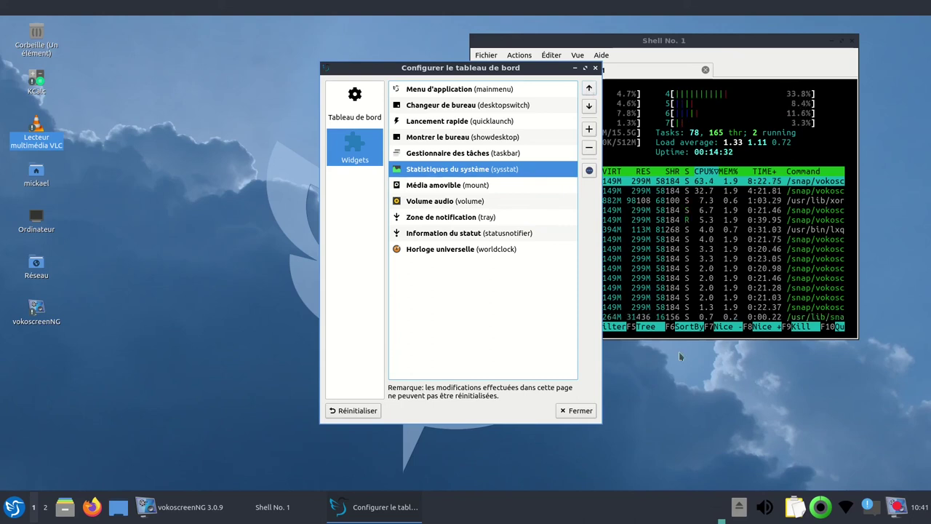
mouse_move(720, 518)
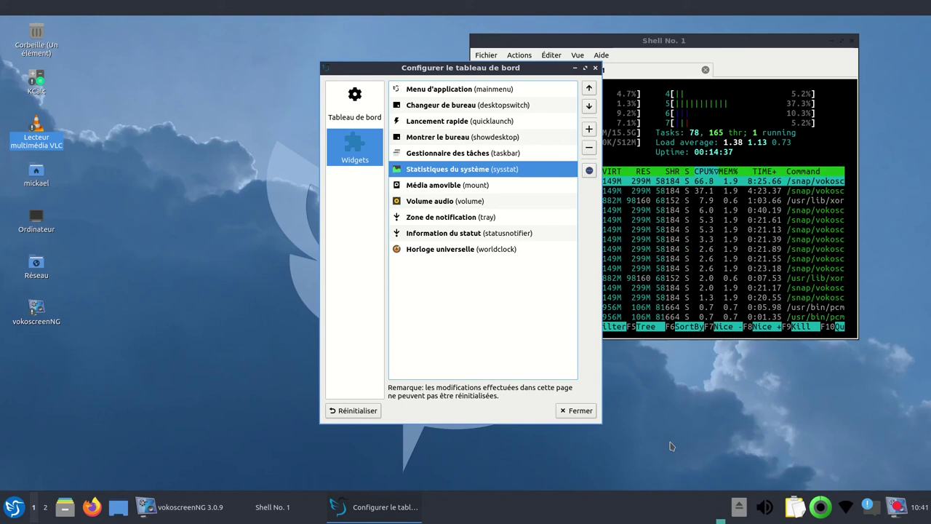
Step: Close the panel configuration dialog and view the memory statistics shown by the Statistiques du système widget
click(595, 68)
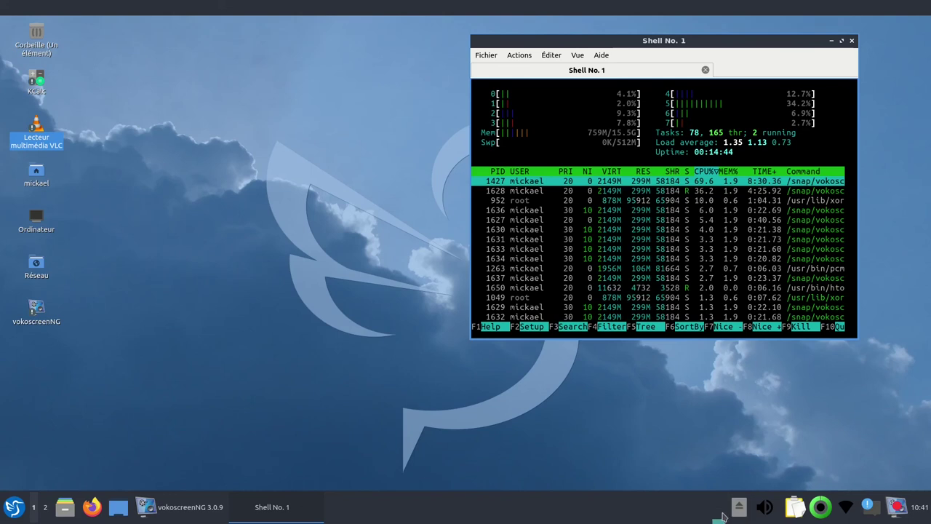
mouse_move(722, 517)
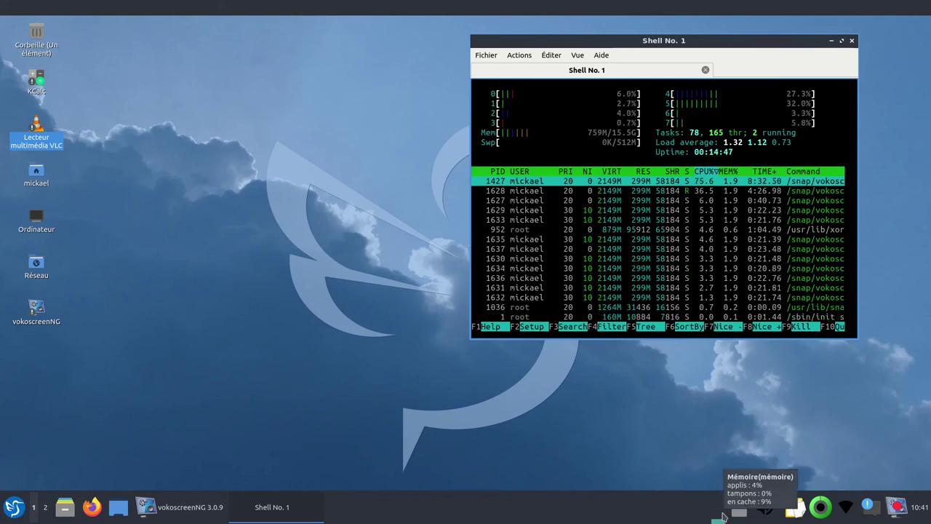
Step: Lock the panel, check which of its management options remain available, and unlock it again
right_click(580, 508)
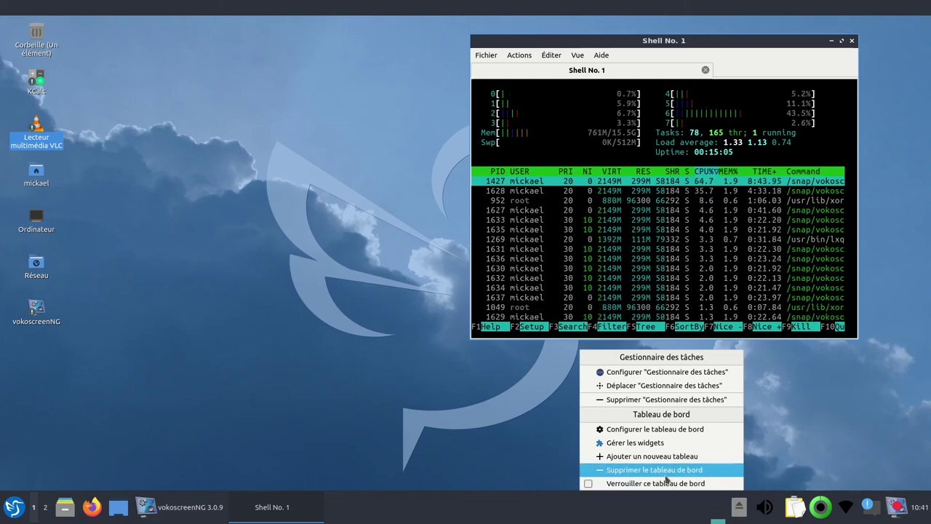
click(587, 484)
right_click(591, 514)
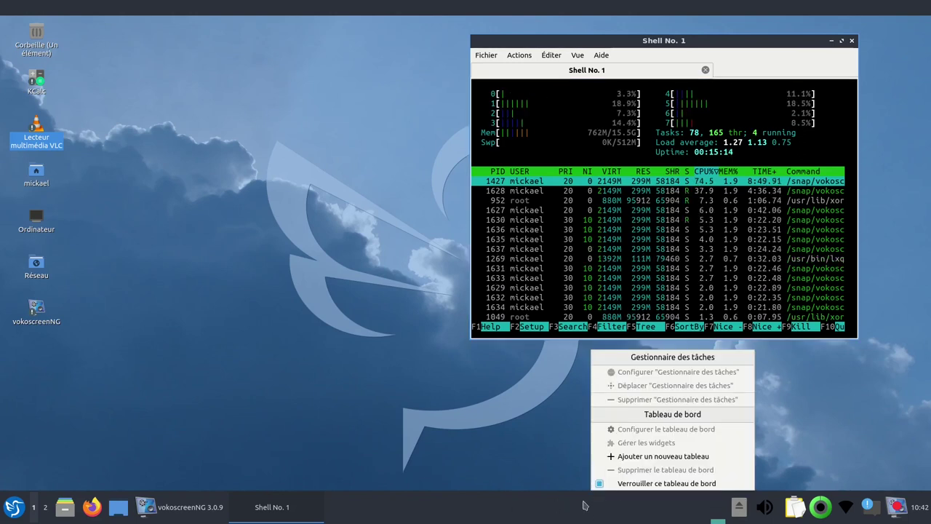
click(599, 483)
Step: Set the Gestionnaire des tâches widget to show only windows of the Courant desktop, then close its settings
right_click(608, 509)
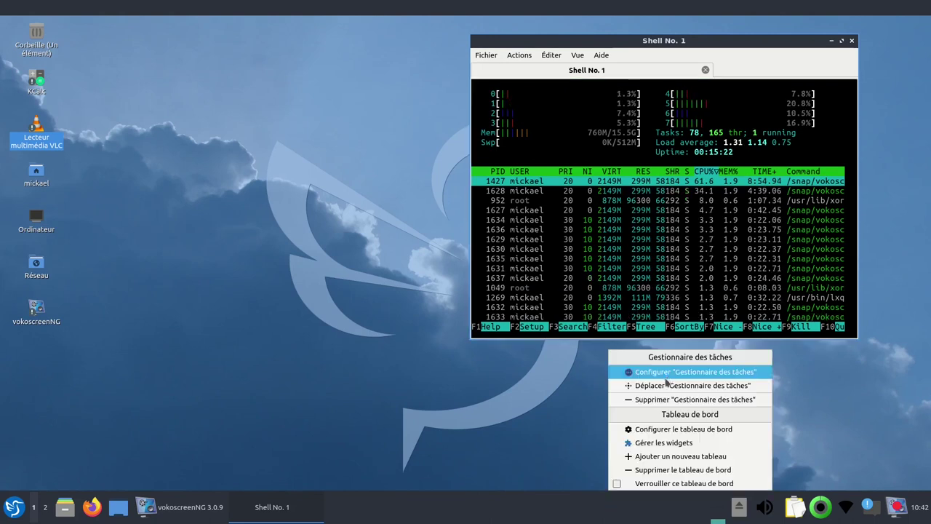
click(667, 375)
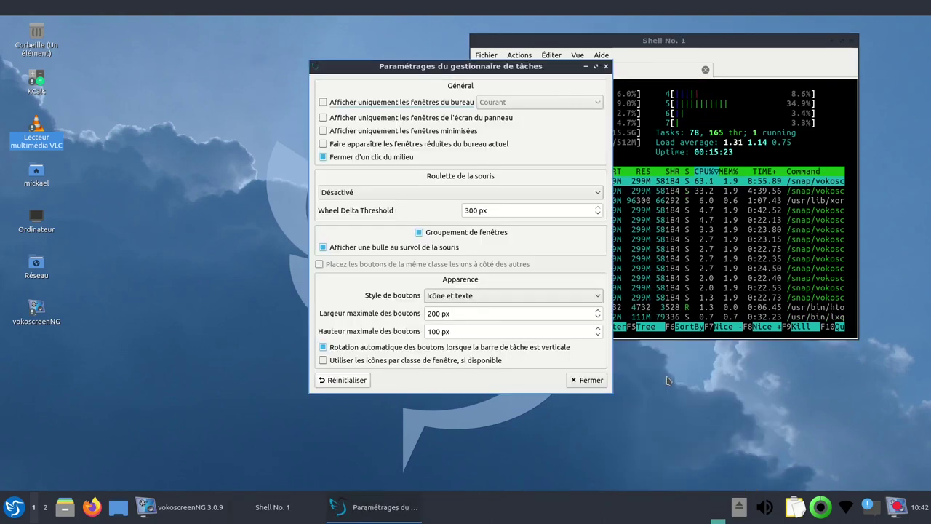
drag(487, 70, 327, 56)
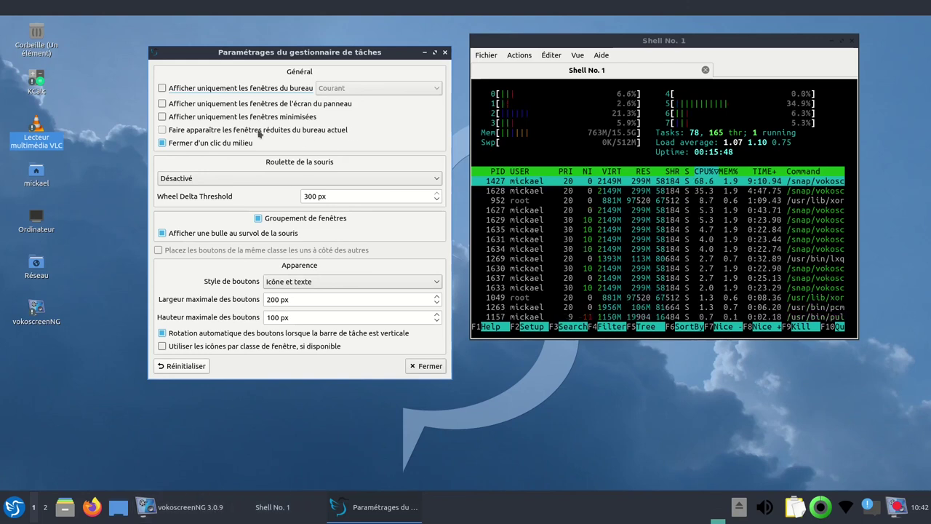
click(162, 90)
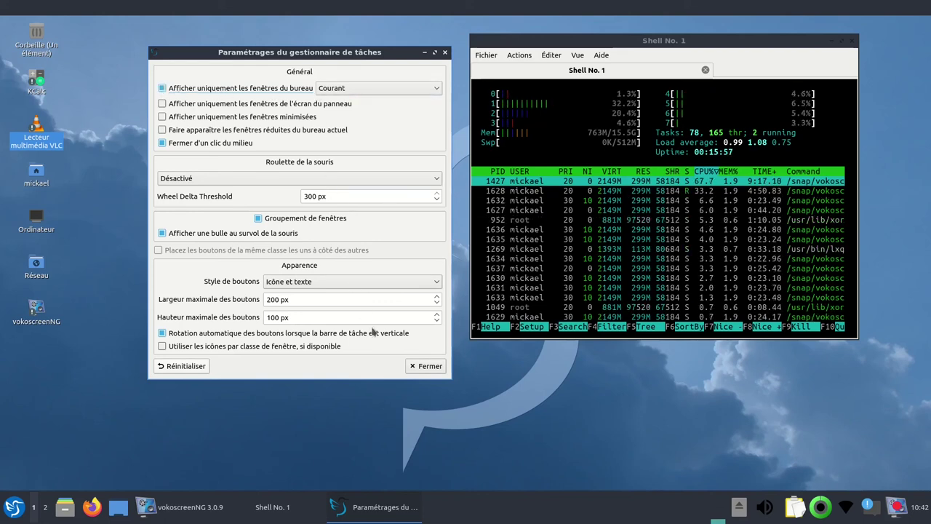
click(427, 367)
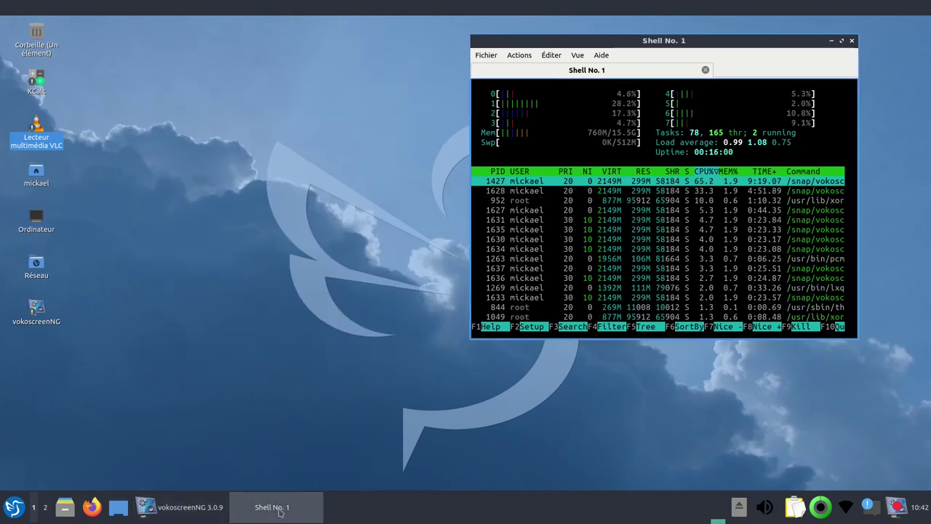
Step: Open the file manager and Firefox on desktop 2, then return to desktop 1
click(45, 507)
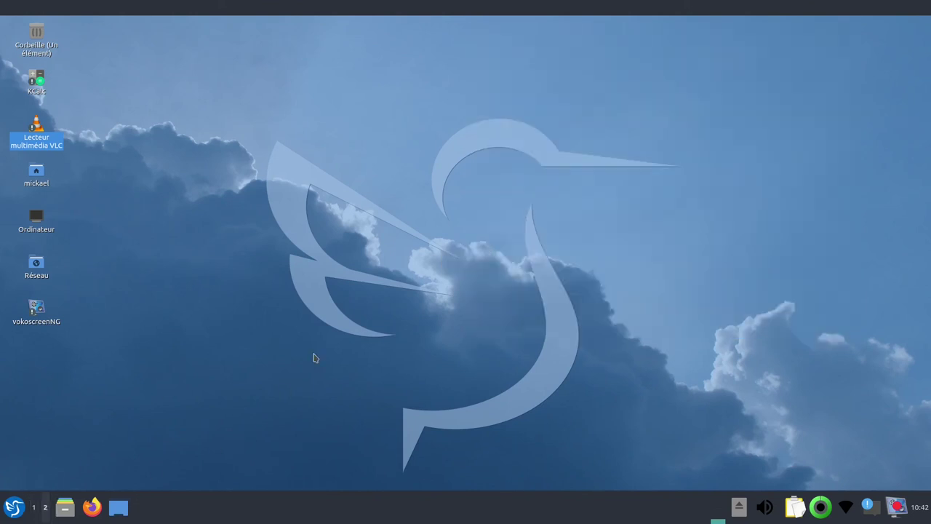
click(65, 507)
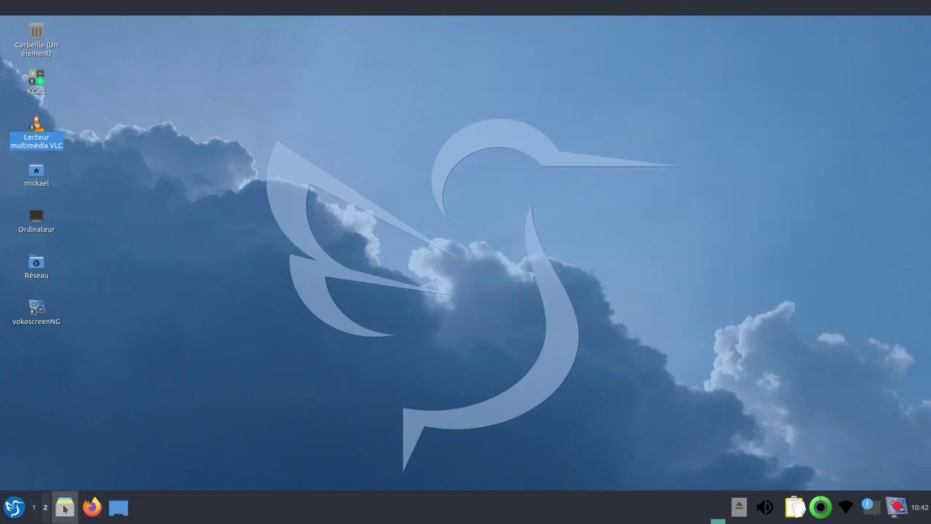
click(92, 507)
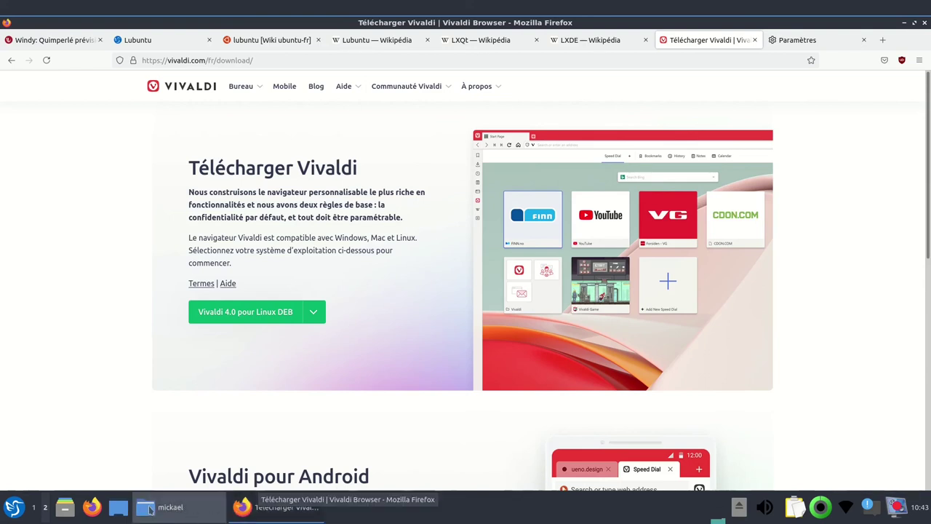
click(34, 510)
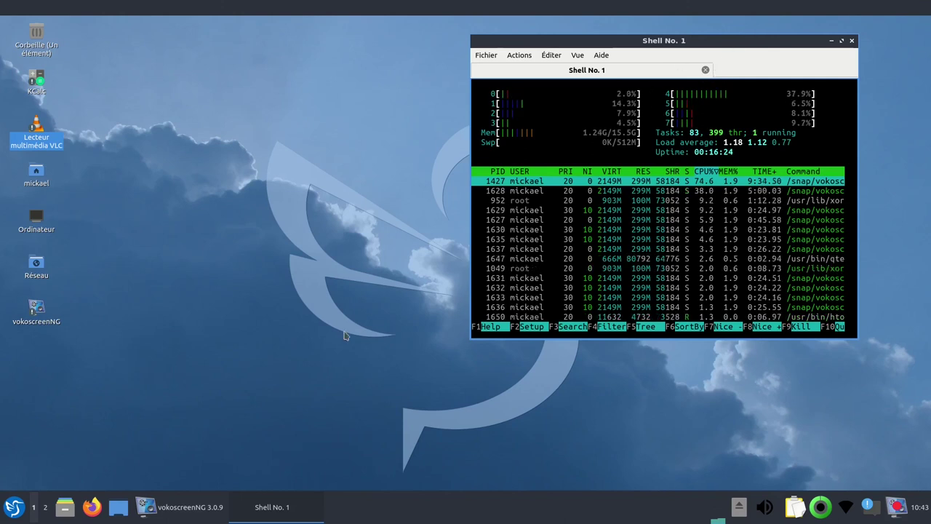
Step: Reopen the Gestionnaire des tâches settings and turn off Afficher uniquement les fenêtres du bureau
right_click(405, 497)
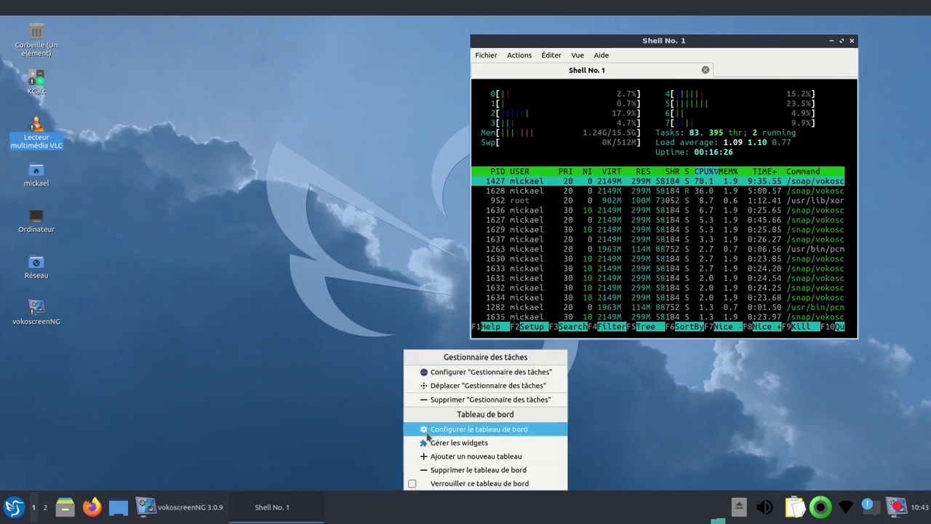
click(478, 372)
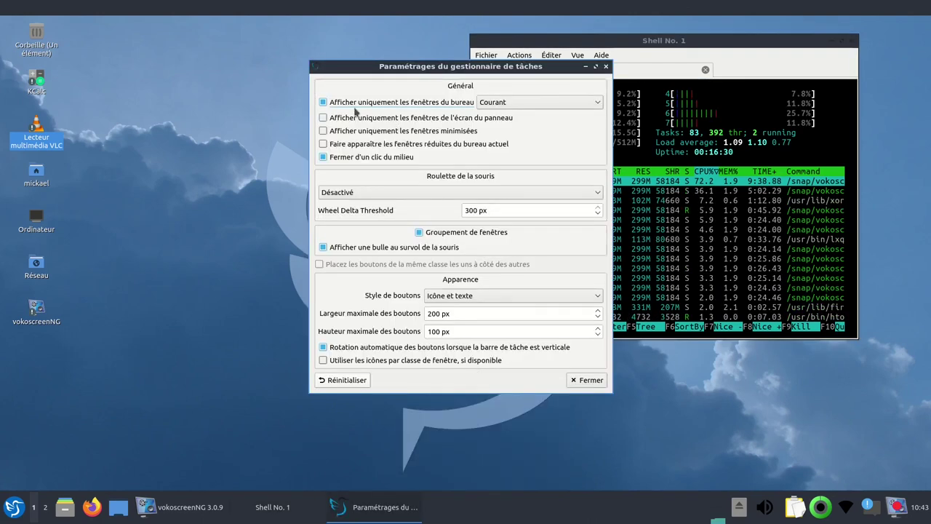
click(325, 103)
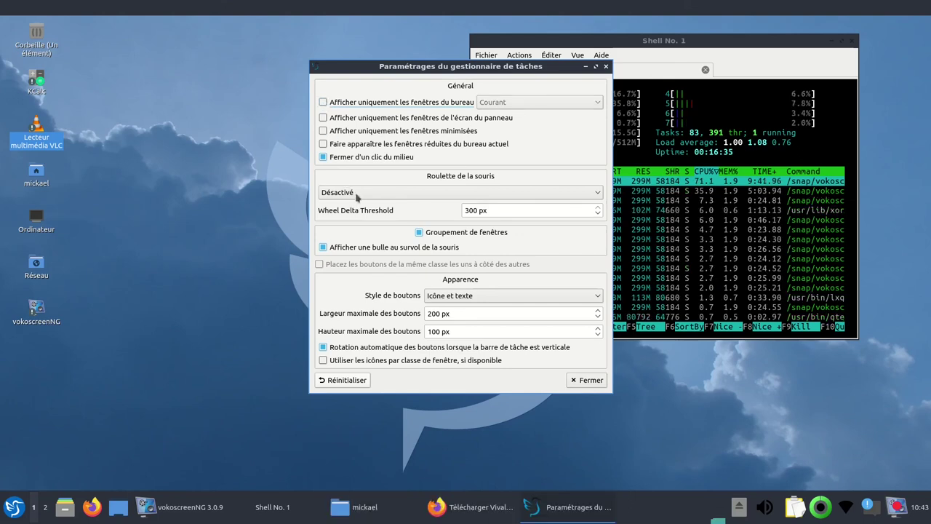
Step: Switch between the Firefox, task manager settings, file manager and terminal windows across both desktops using the taskbar
click(469, 507)
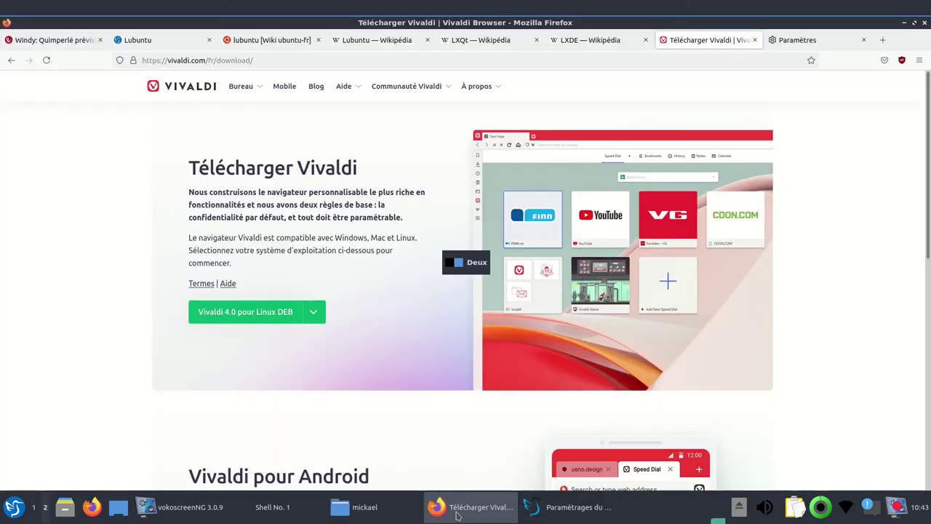
click(550, 513)
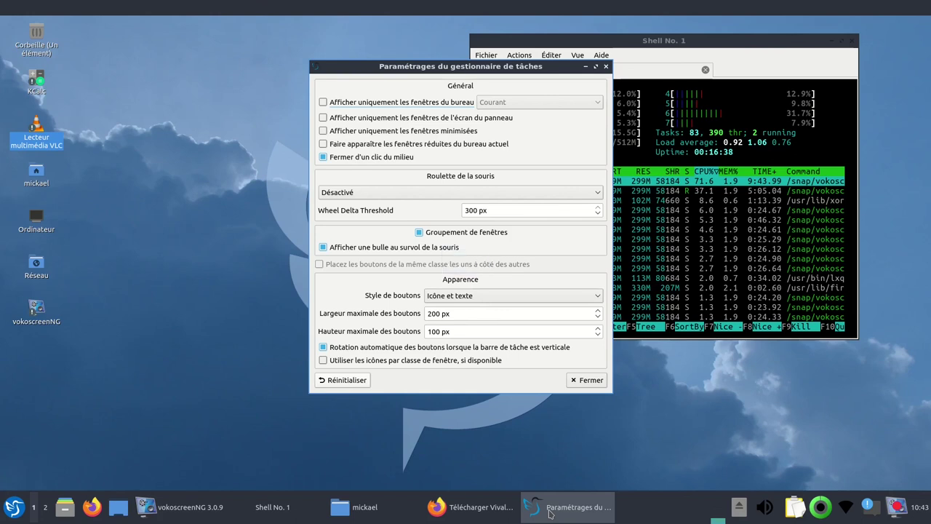
click(469, 509)
click(571, 517)
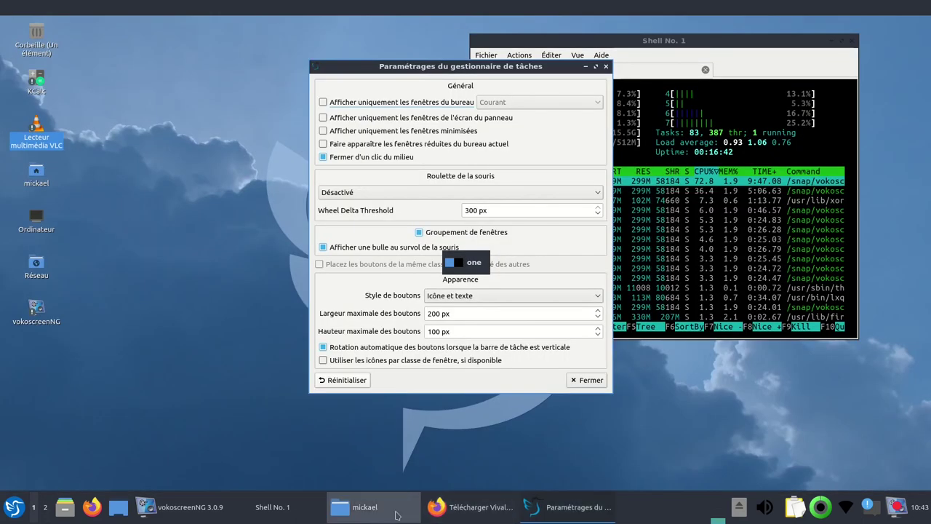
click(392, 513)
click(264, 512)
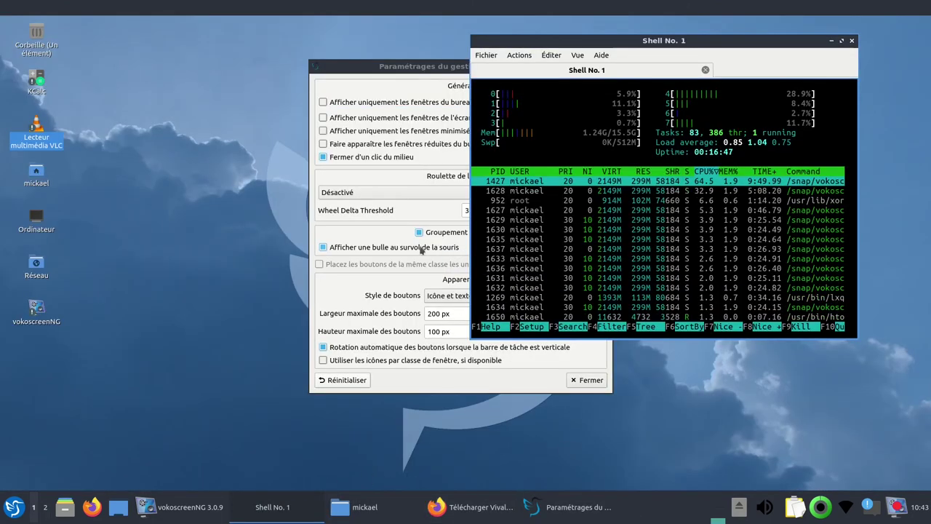
Step: Enable Afficher uniquement les fenêtres du bureau and Afficher uniquement les fenêtres minimisées, then close the task manager settings
click(324, 104)
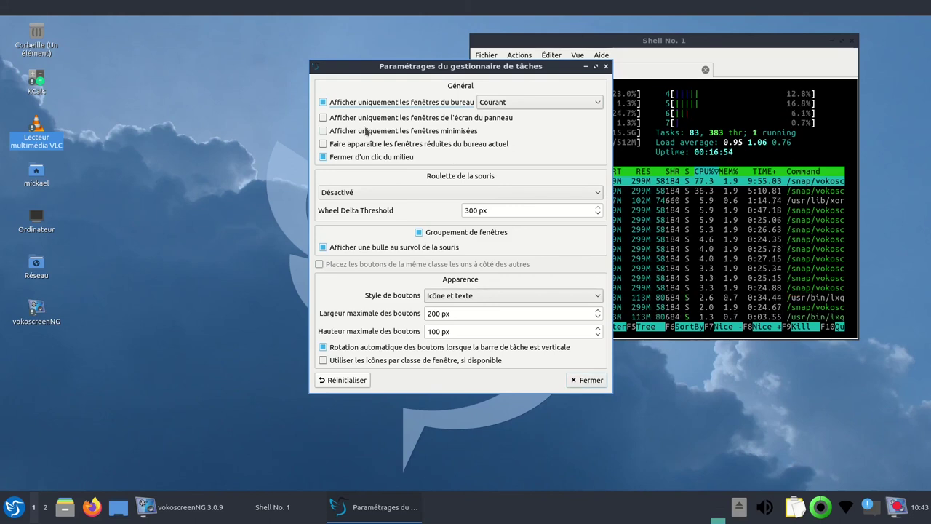
click(324, 131)
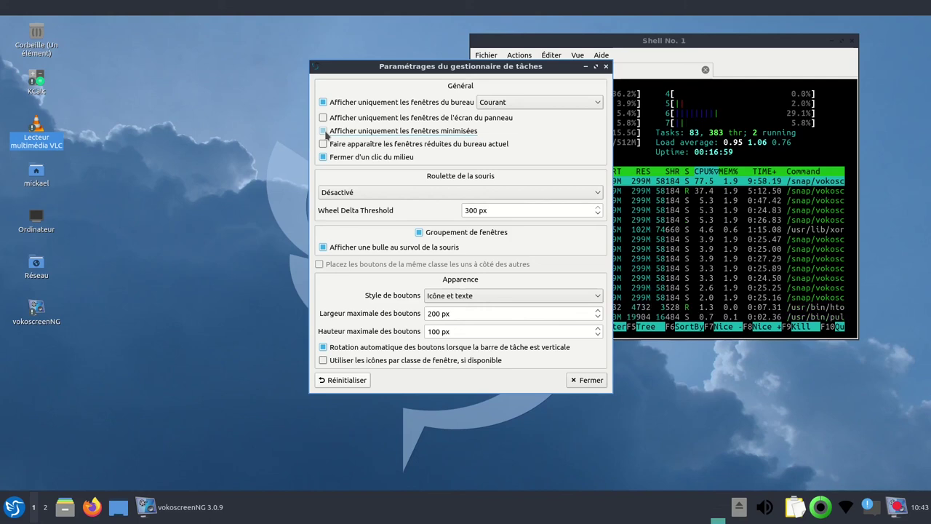
click(324, 132)
click(324, 131)
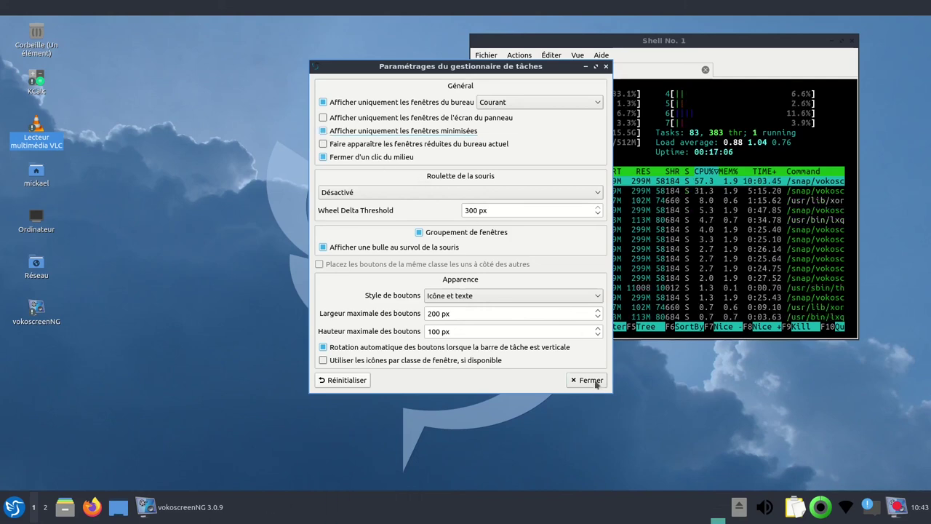
click(595, 380)
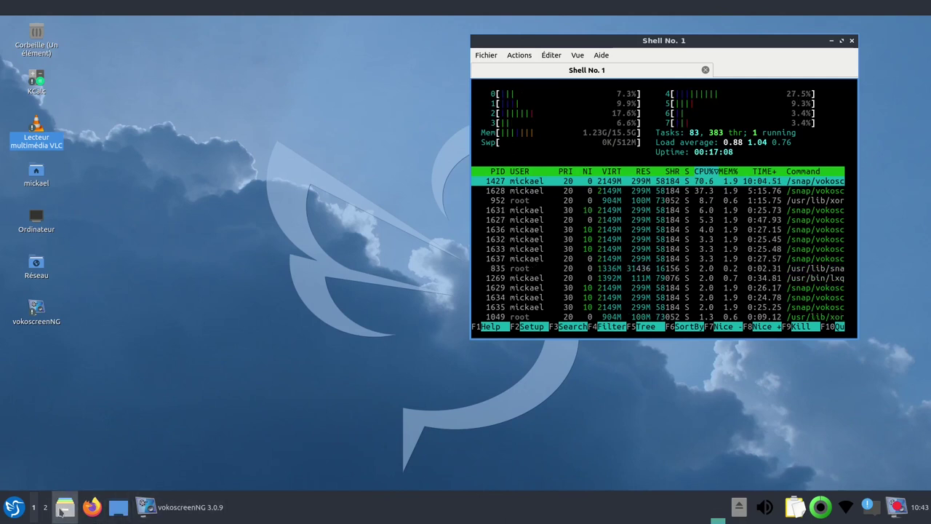
Step: Switch to desktop 2 and minimise the file manager and Firefox windows
click(45, 507)
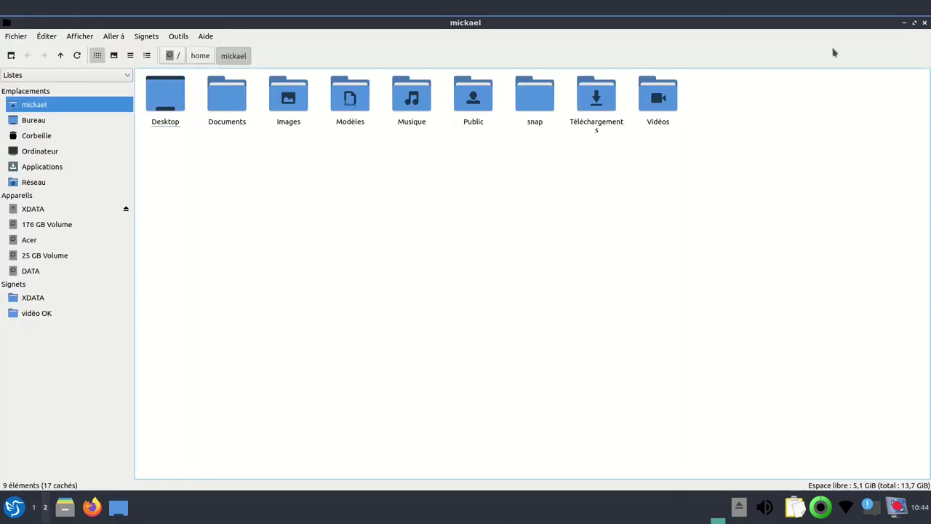
click(906, 24)
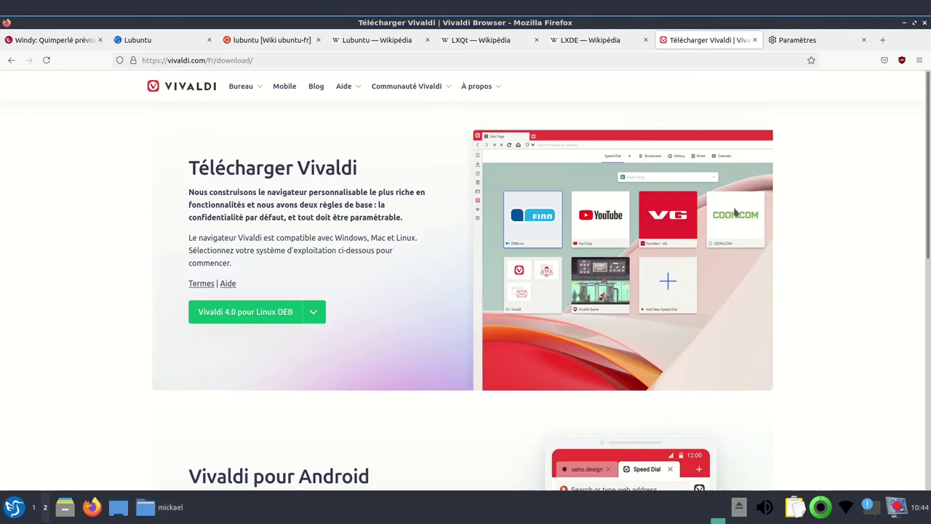
click(905, 23)
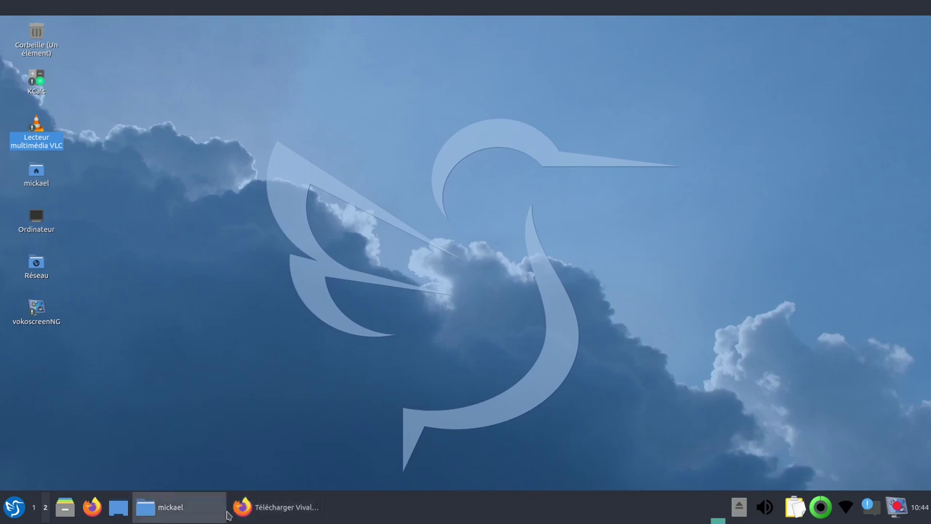
Step: Restore the file manager and Firefox from the taskbar to check their entries, then minimise both again
click(174, 507)
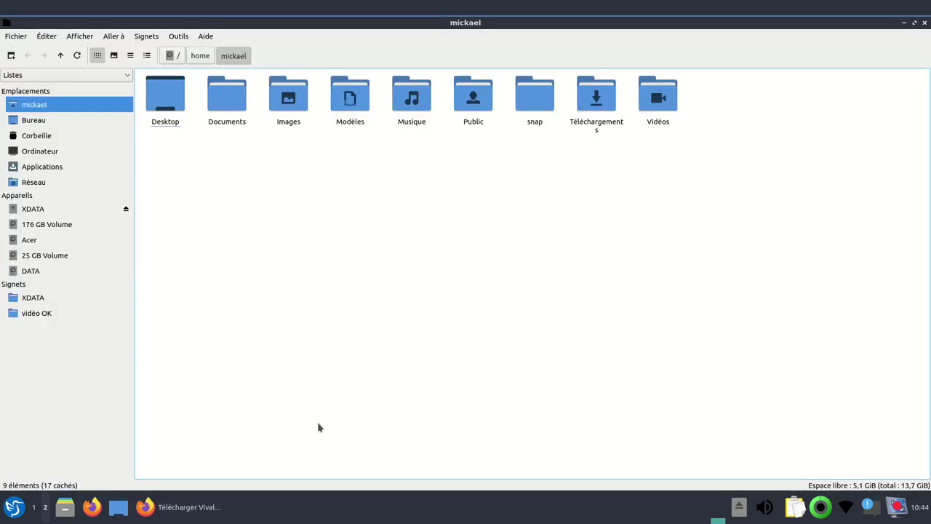
click(194, 518)
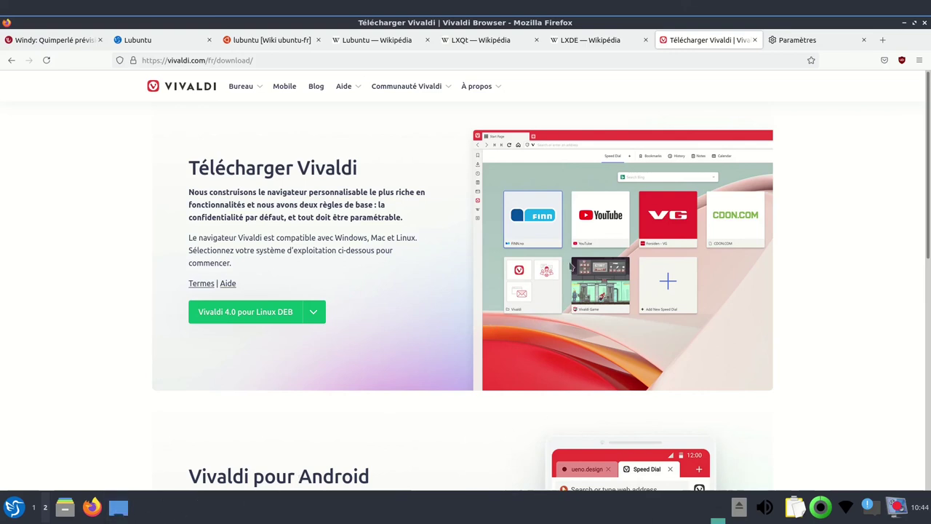
click(905, 24)
click(904, 22)
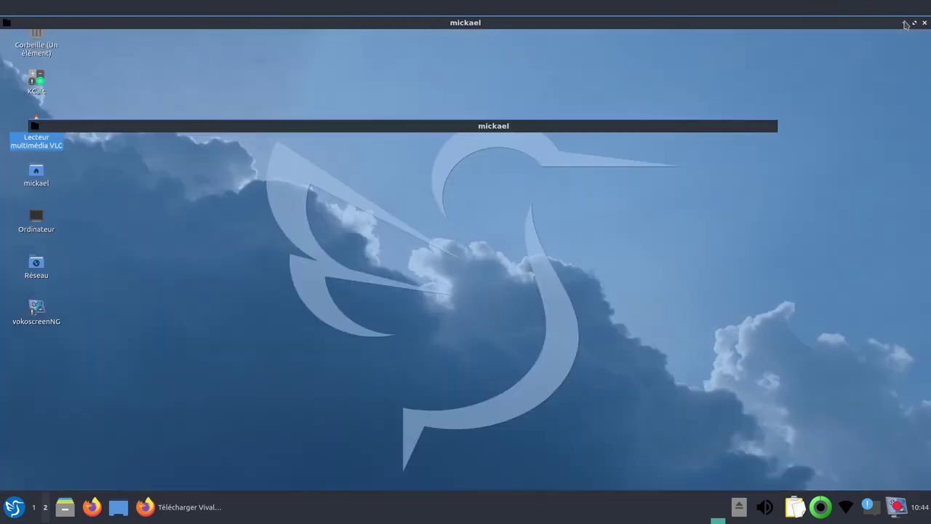
Step: Turn off Afficher uniquement les fenêtres minimisées for the Gestionnaire des tâches widget and close its settings
right_click(377, 507)
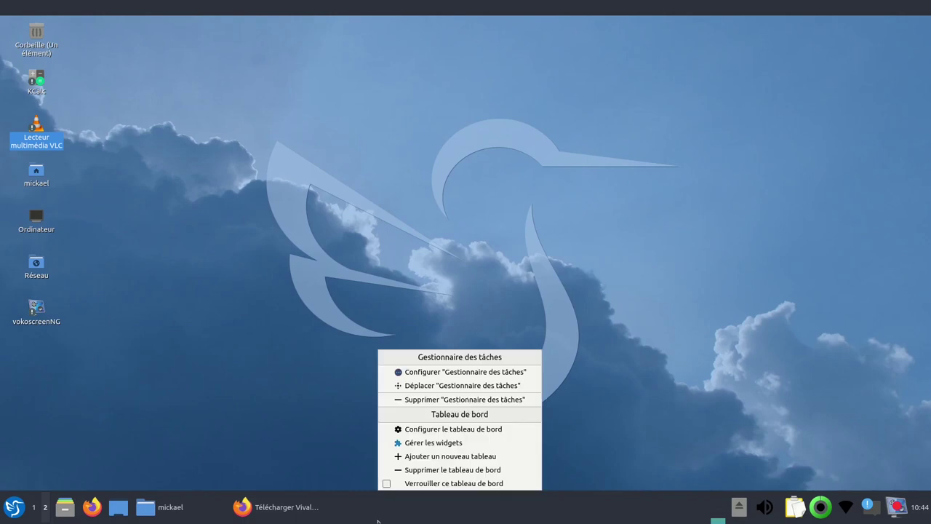
click(480, 376)
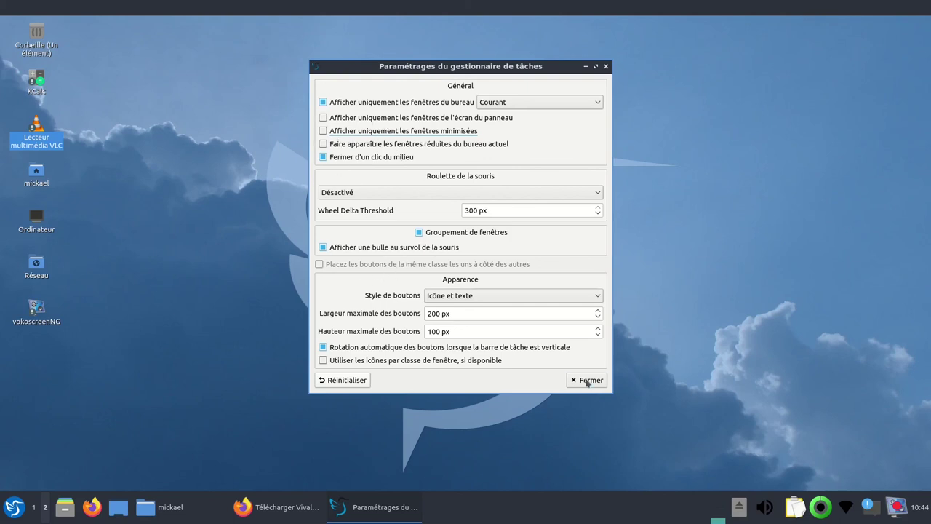
click(588, 381)
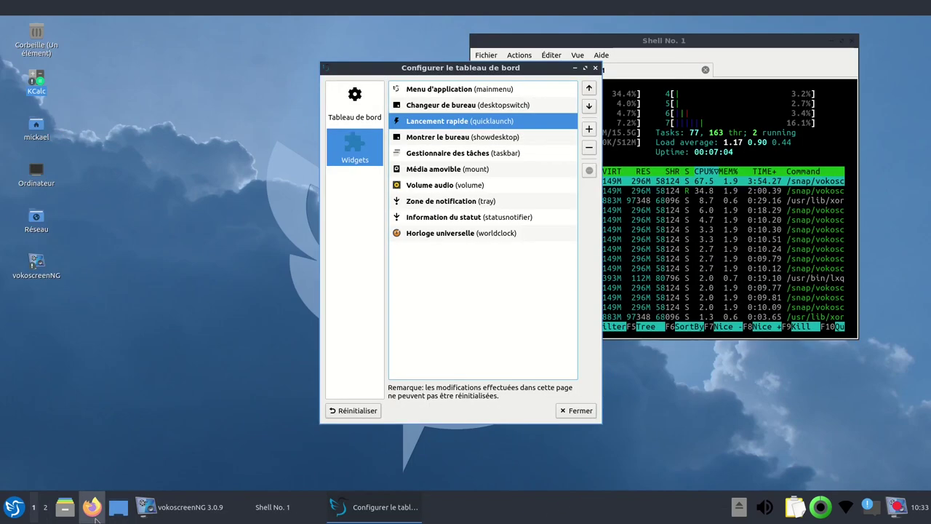
Step: Launch Firefox, search Google for "vilvadi" and open the official Vivaldi browser website from the results
click(92, 509)
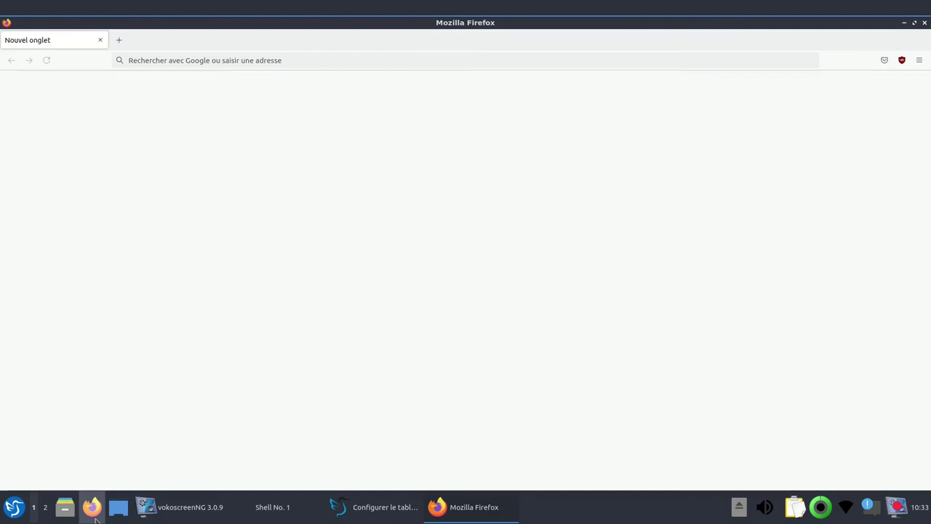
click(366, 255)
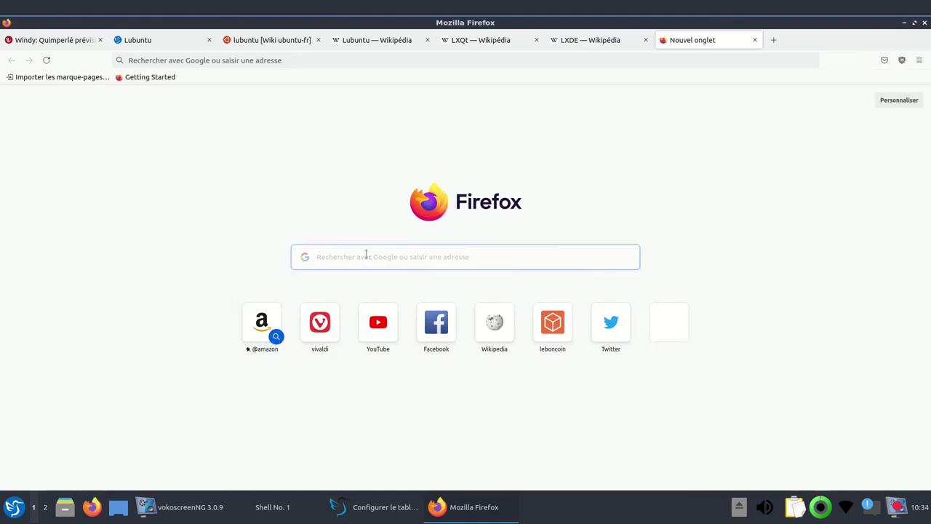
text(vilvadi)
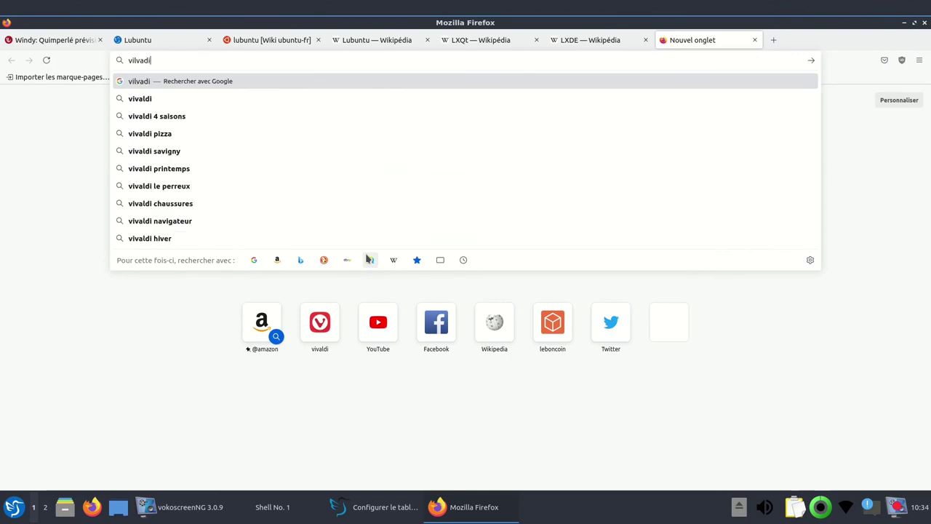
key(Return)
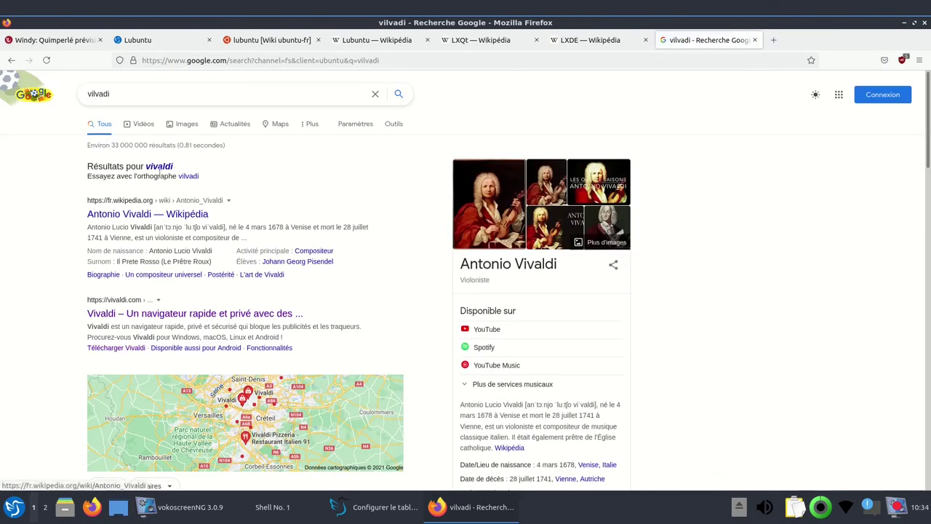
click(131, 315)
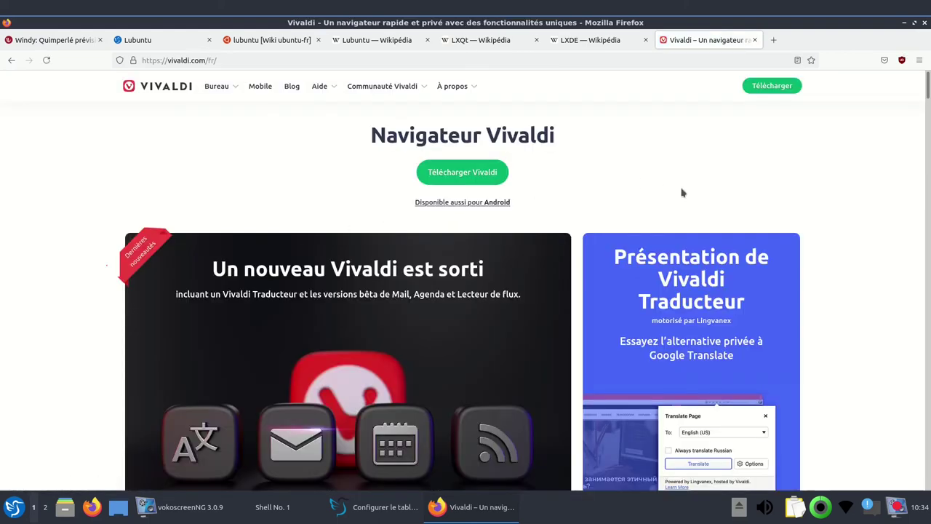
Step: Download the Vivaldi 4.0 pour Linux DEB package, saving the file to disk, and check it in the downloads list
click(473, 182)
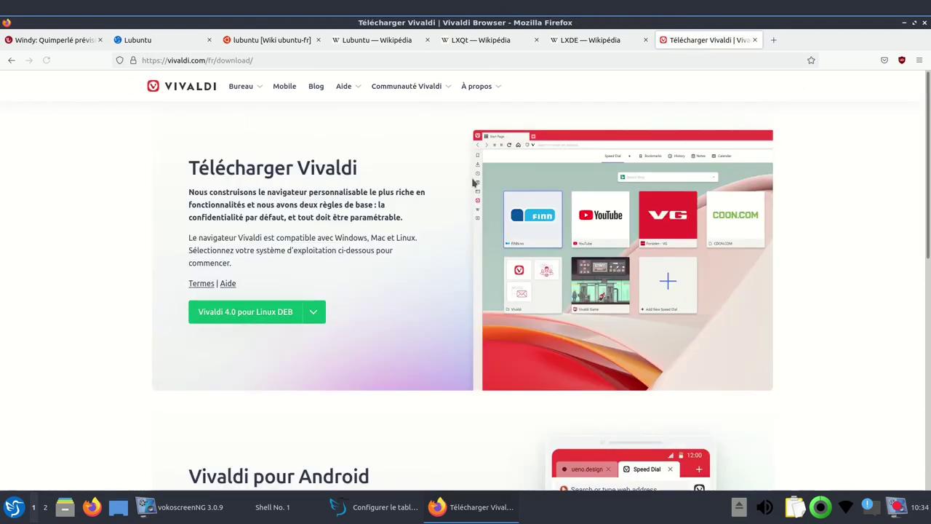
click(242, 313)
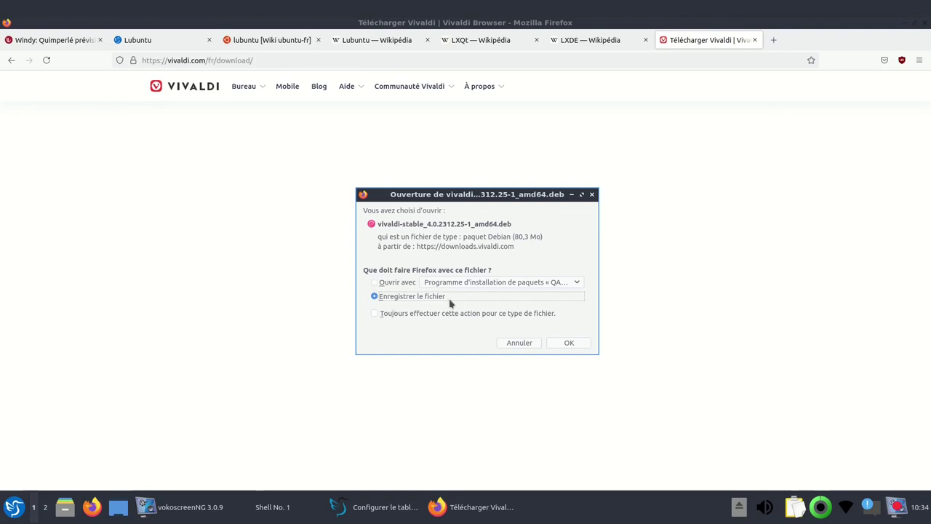
click(558, 347)
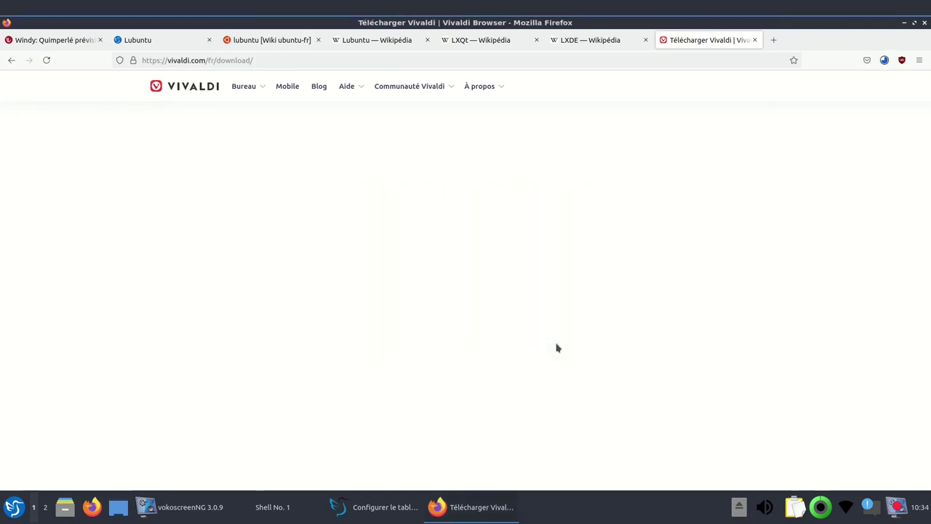
click(885, 61)
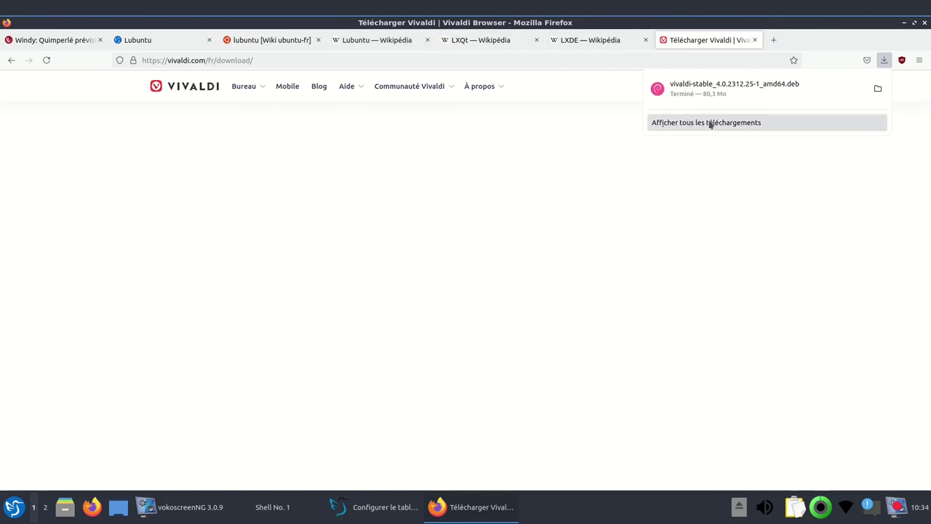
click(607, 222)
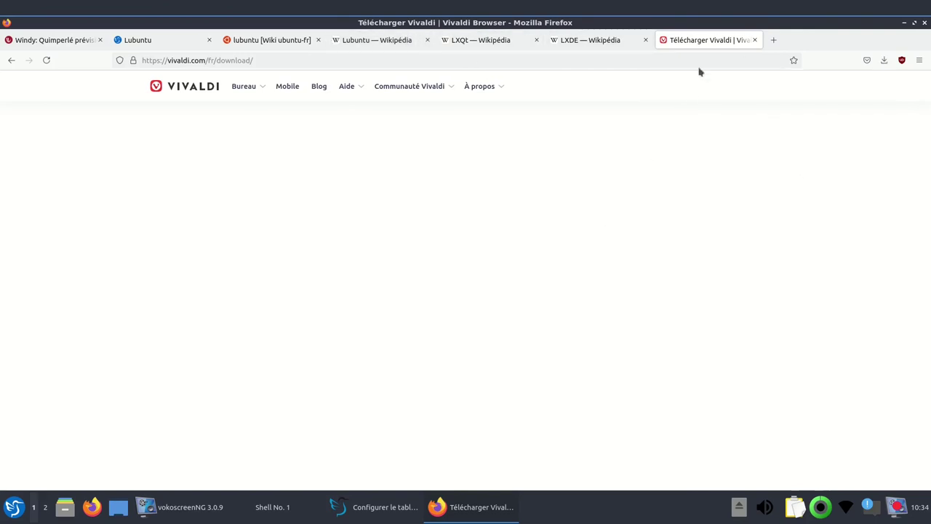
Step: Open Firefox's Paramètres and bring up the search for other interface languages in the Langue section
click(919, 60)
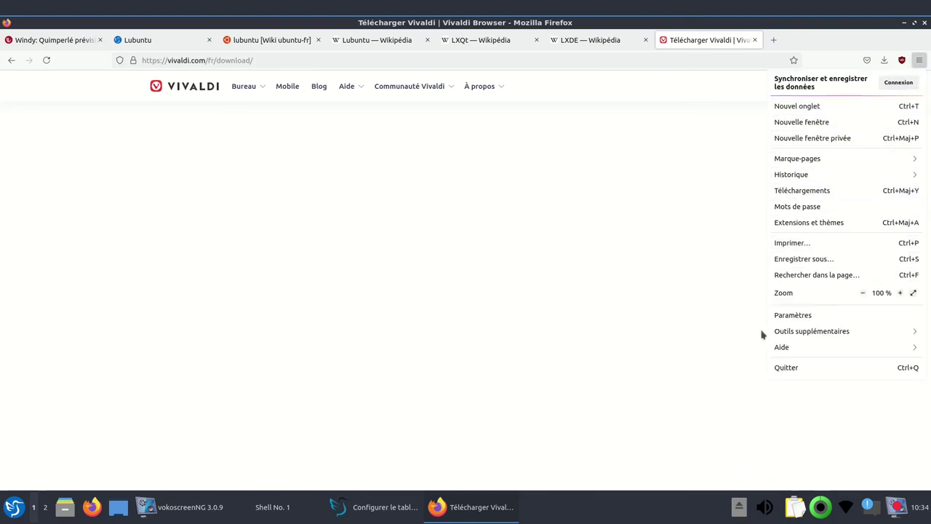
click(806, 315)
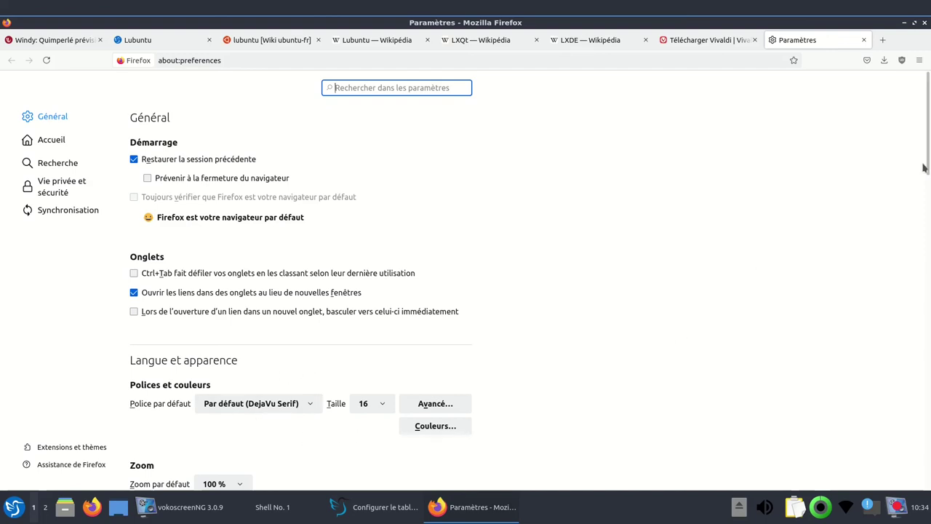
scroll(929, 156, down, 4)
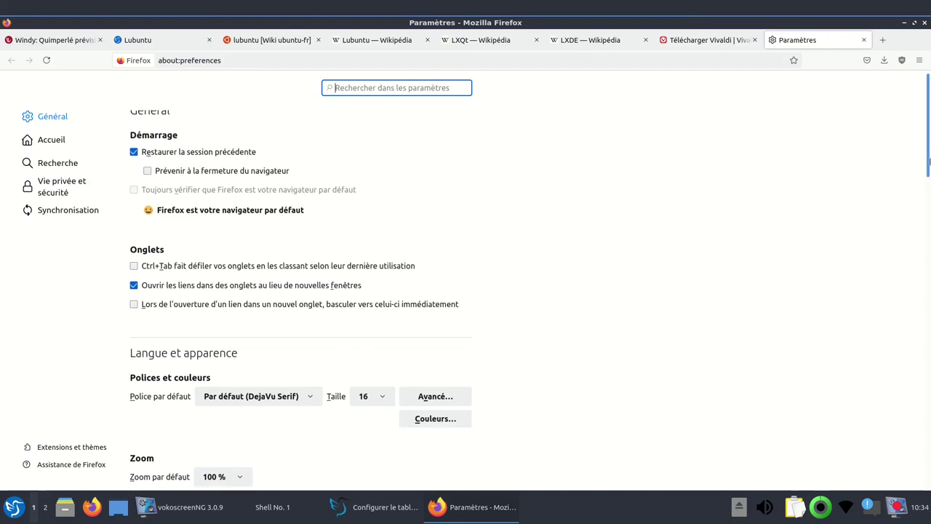
scroll(929, 156, down, 3)
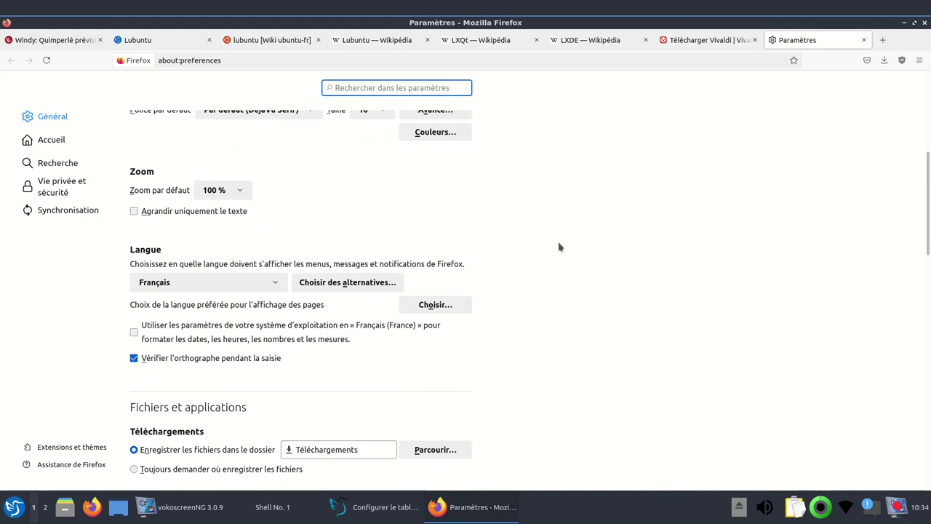
click(268, 288)
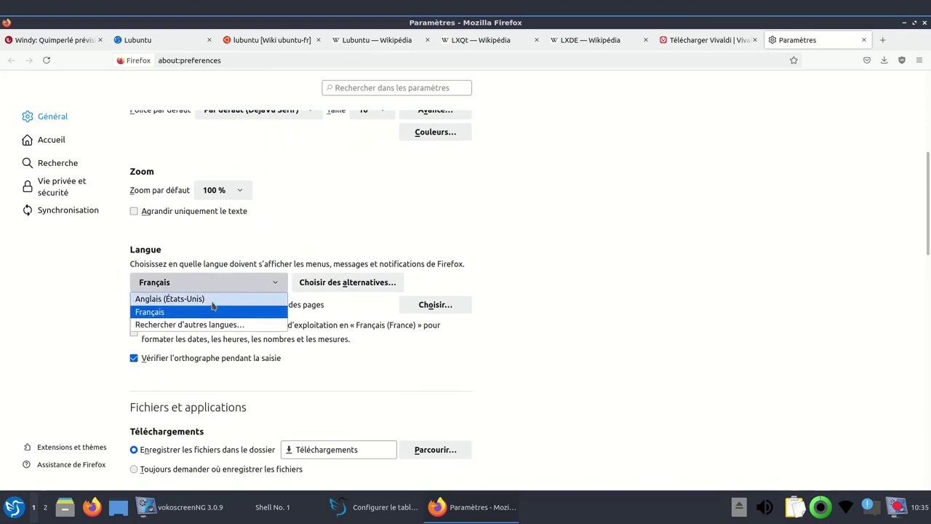
click(211, 325)
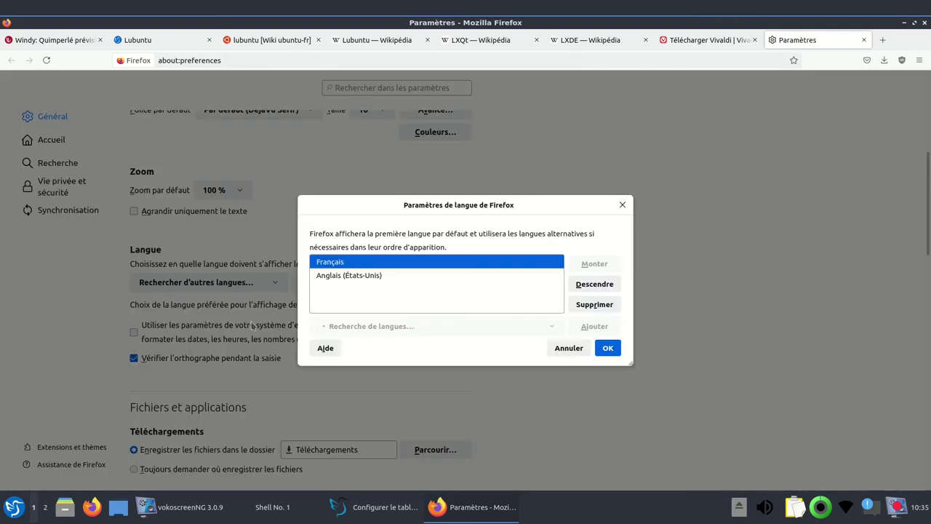